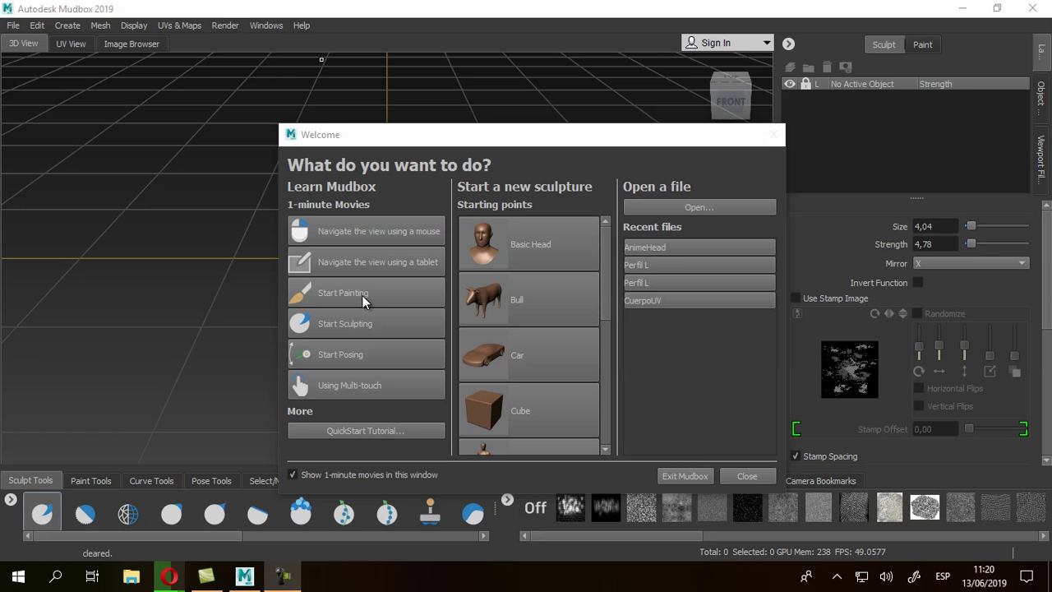
- Start a new sculpture from the Basic Head starting point and check its UV layout
{"action": "left_click", "coordinate": [518, 258]}
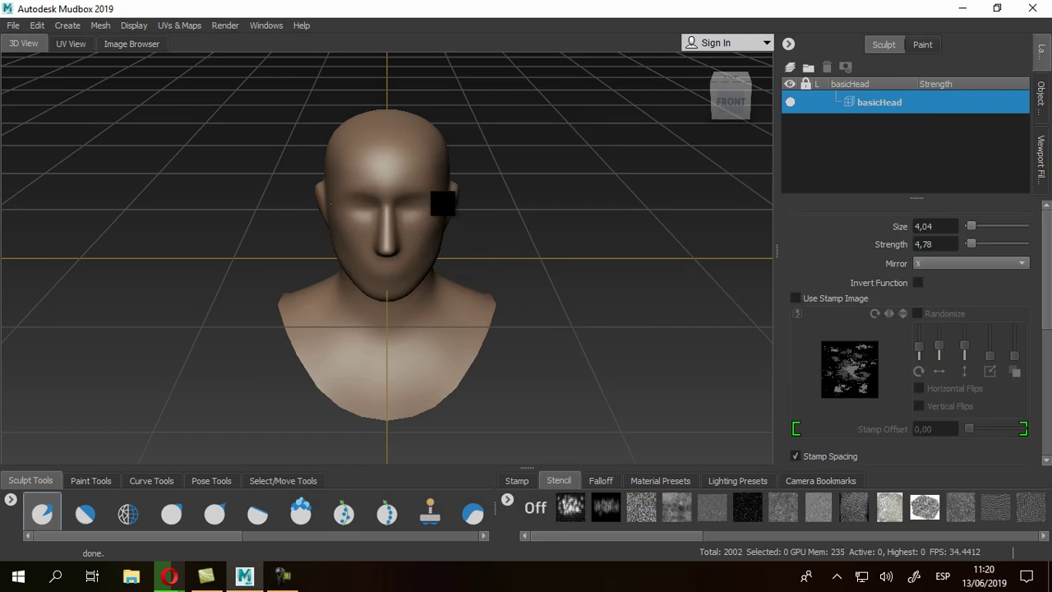
{"action": "left_click_drag", "start_coordinate": [408, 211], "coordinate": [338, 186], "text": "alt"}
{"action": "left_click_drag", "start_coordinate": [467, 198], "coordinate": [416, 202], "text": "alt"}
{"action": "left_click", "coordinate": [71, 44]}
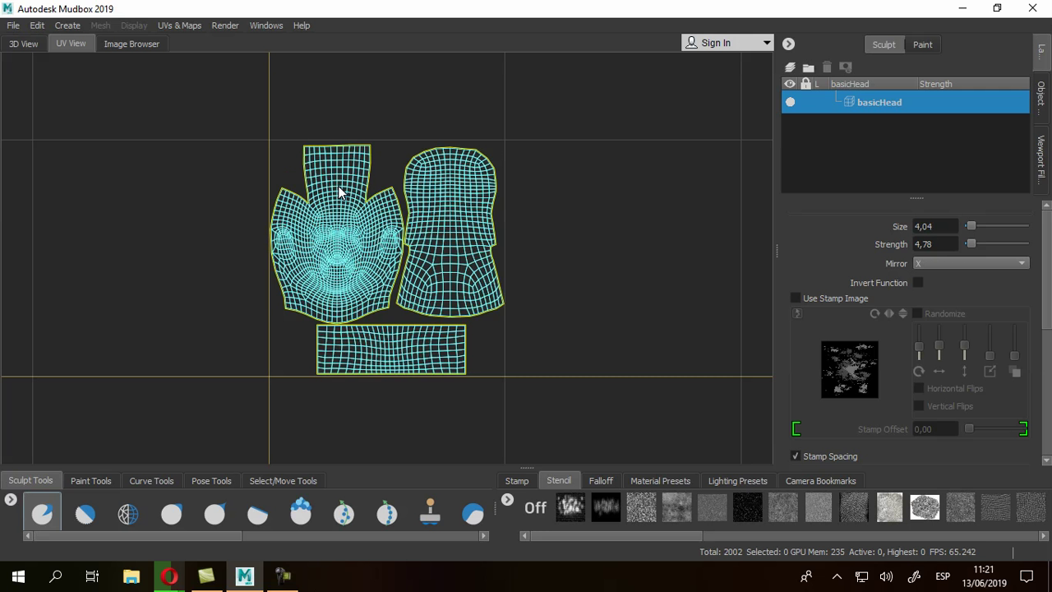
{"action": "key", "text": "ctrl+u"}
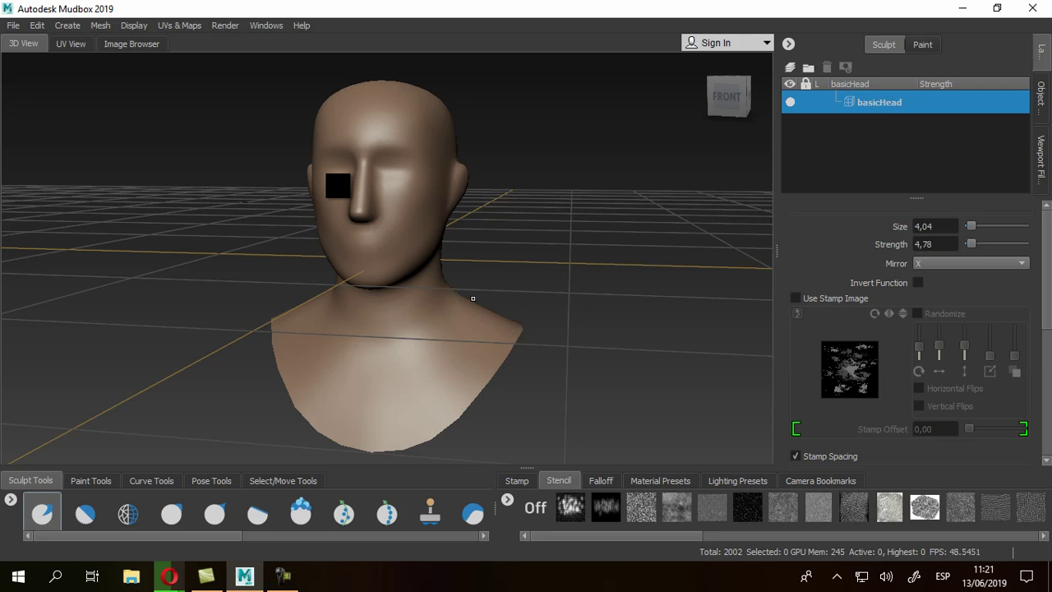
- Display the wireframe on the head and examine the base mesh from several angles
{"action": "left_click_drag", "start_coordinate": [463, 298], "coordinate": [527, 303], "text": "alt"}
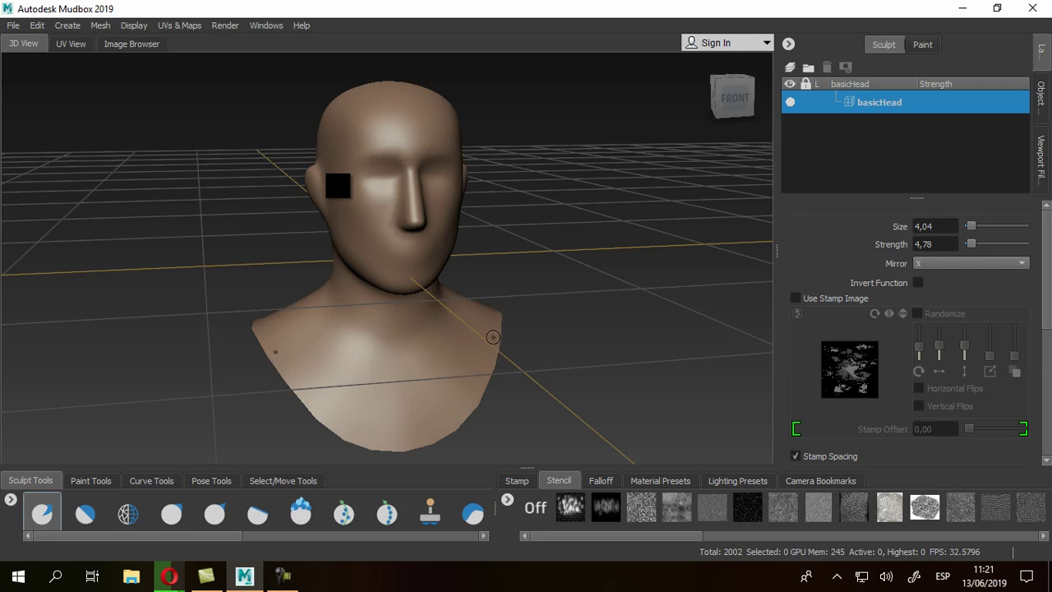
{"action": "mouse_move", "coordinate": [491, 334]}
{"action": "left_mouse_down", "text": "alt"}
{"action": "mouse_move", "coordinate": [547, 287]}
{"action": "mouse_move", "coordinate": [674, 279]}
{"action": "mouse_move", "coordinate": [460, 247]}
{"action": "left_mouse_up", "text": "alt"}
{"action": "left_click_drag", "start_coordinate": [423, 187], "coordinate": [485, 266], "text": "alt"}
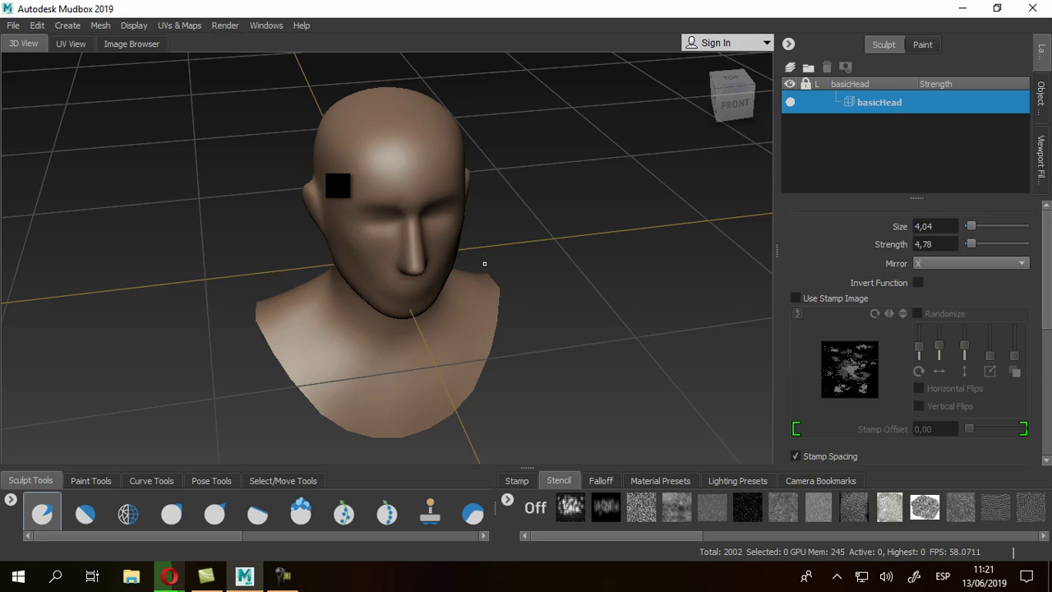
{"action": "mouse_move", "coordinate": [363, 189]}
{"action": "left_mouse_down", "text": "alt"}
{"action": "mouse_move", "coordinate": [472, 202]}
{"action": "mouse_move", "coordinate": [369, 229]}
{"action": "mouse_move", "coordinate": [464, 242]}
{"action": "left_mouse_up", "text": "alt"}
{"action": "key", "text": "w"}
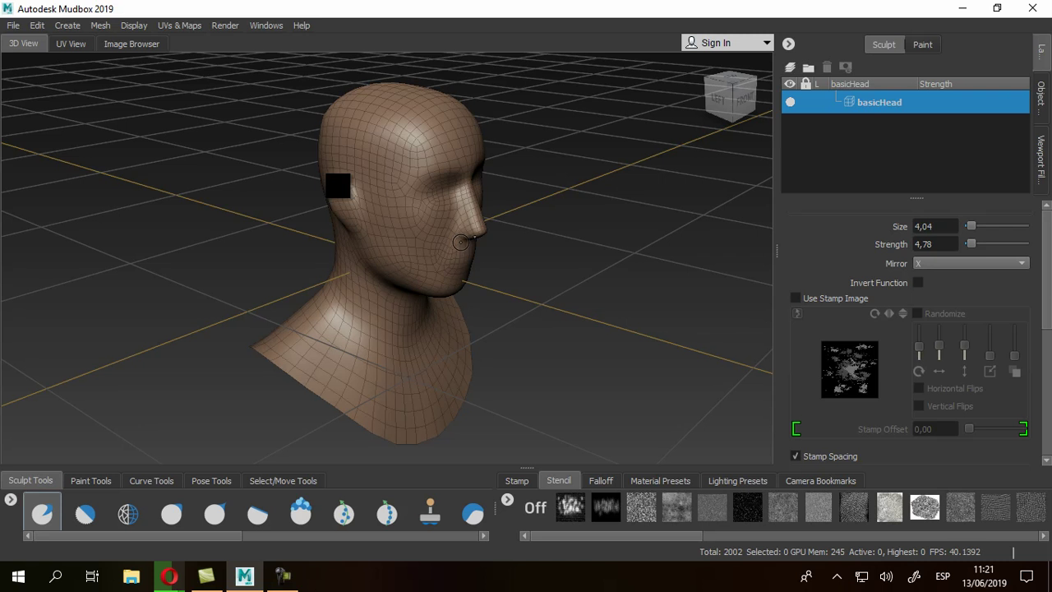
{"action": "left_click_drag", "start_coordinate": [415, 197], "coordinate": [370, 192], "text": "alt"}
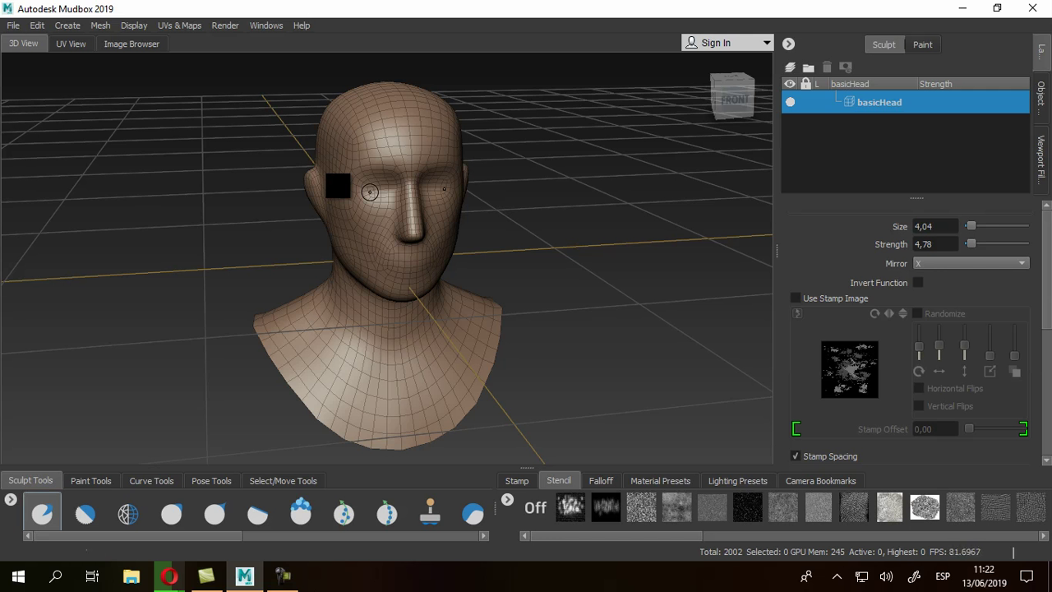
{"action": "left_click_drag", "start_coordinate": [369, 192], "coordinate": [405, 263], "text": "alt"}
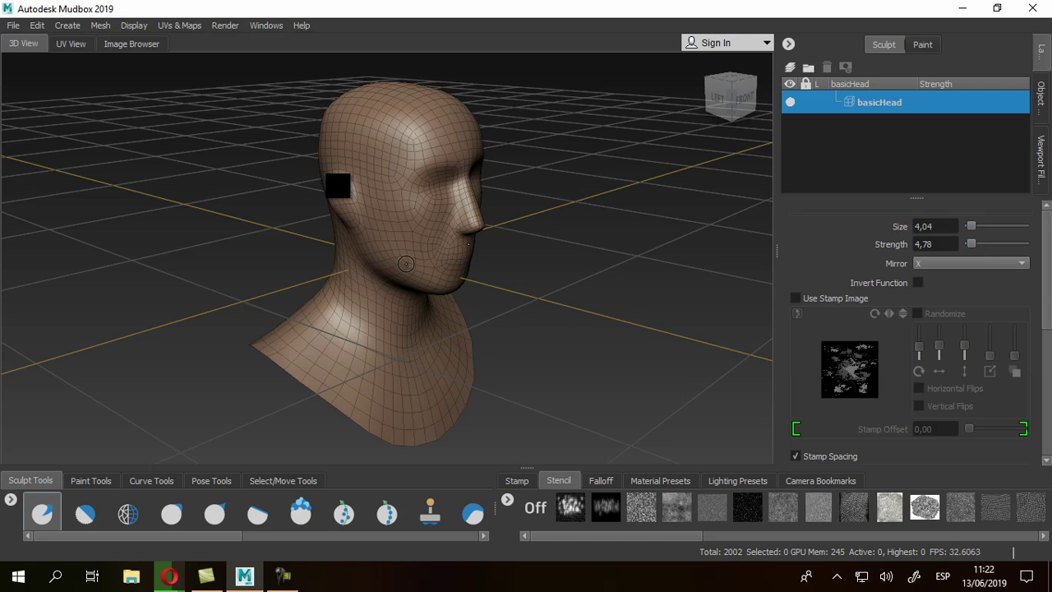
- Subdivide the head mesh three times to level 3 and hide its wireframe
{"action": "key", "text": "shift+d"}
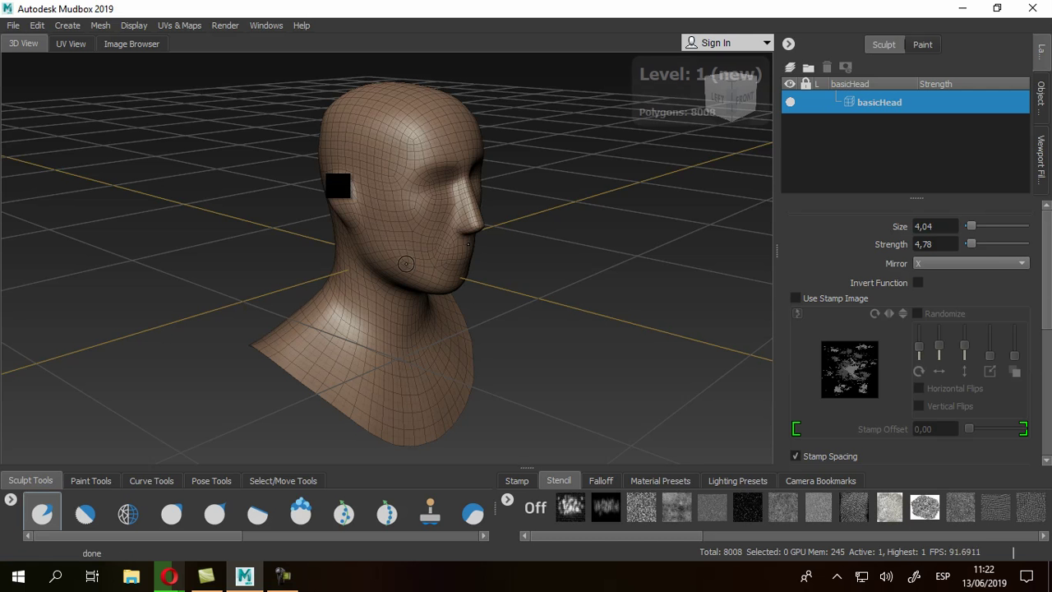
{"action": "key", "text": "shift+d"}
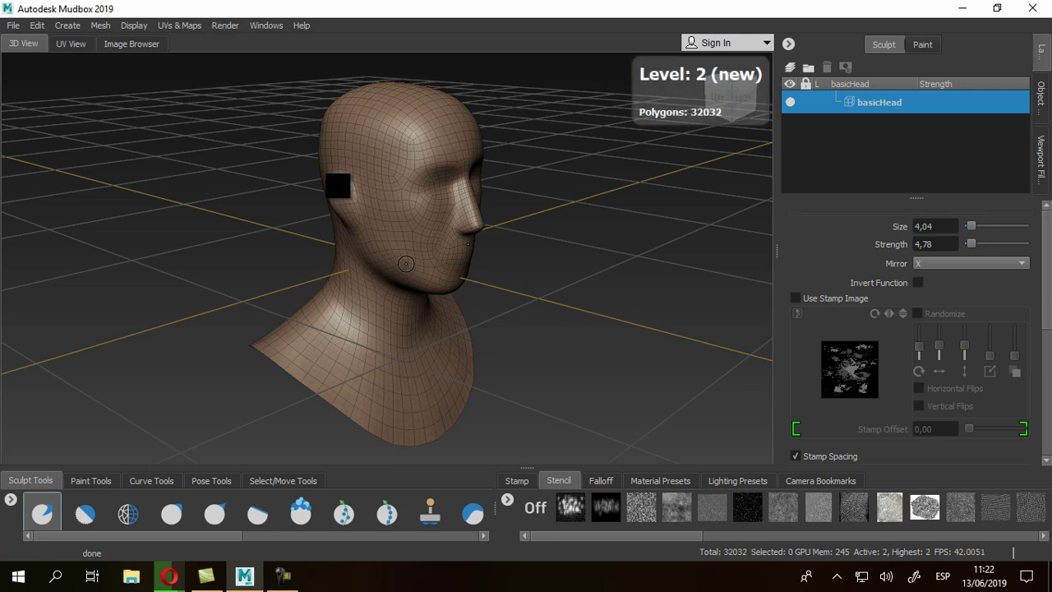
{"action": "key", "text": "shift+d"}
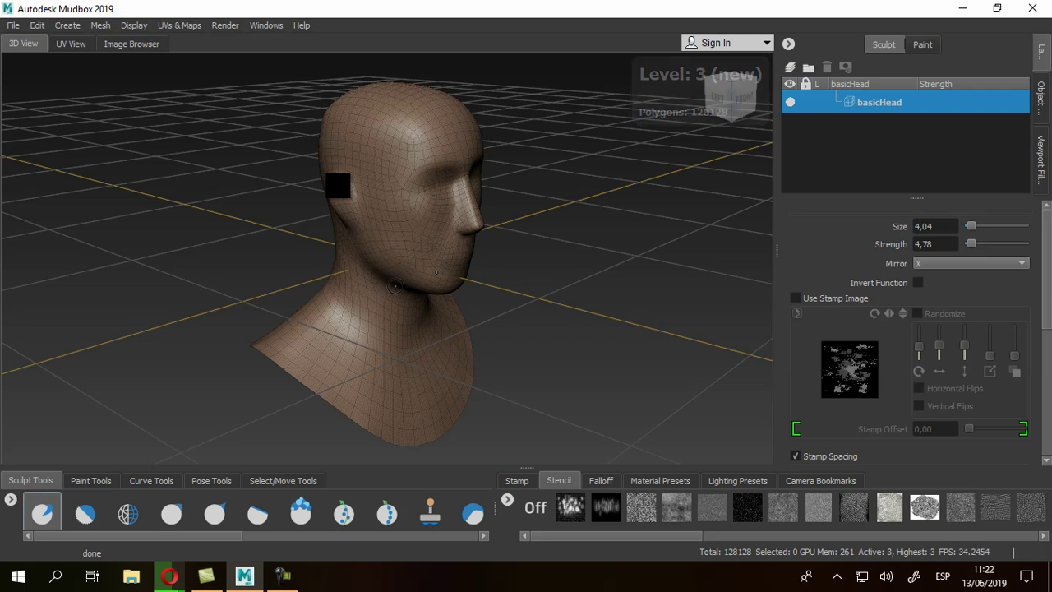
{"action": "key", "text": "w"}
- Sculpt raised curved ridges on the face and scalp with the Sculpt tool, mirrored across X
{"action": "mouse_move", "coordinate": [570, 233]}
{"action": "left_mouse_down", "text": "alt"}
{"action": "mouse_move", "coordinate": [392, 223]}
{"action": "mouse_move", "coordinate": [358, 119]}
{"action": "left_mouse_up", "text": "alt"}
{"action": "scroll", "coordinate": [393, 212], "scroll_direction": "up", "scroll_amount": 4}
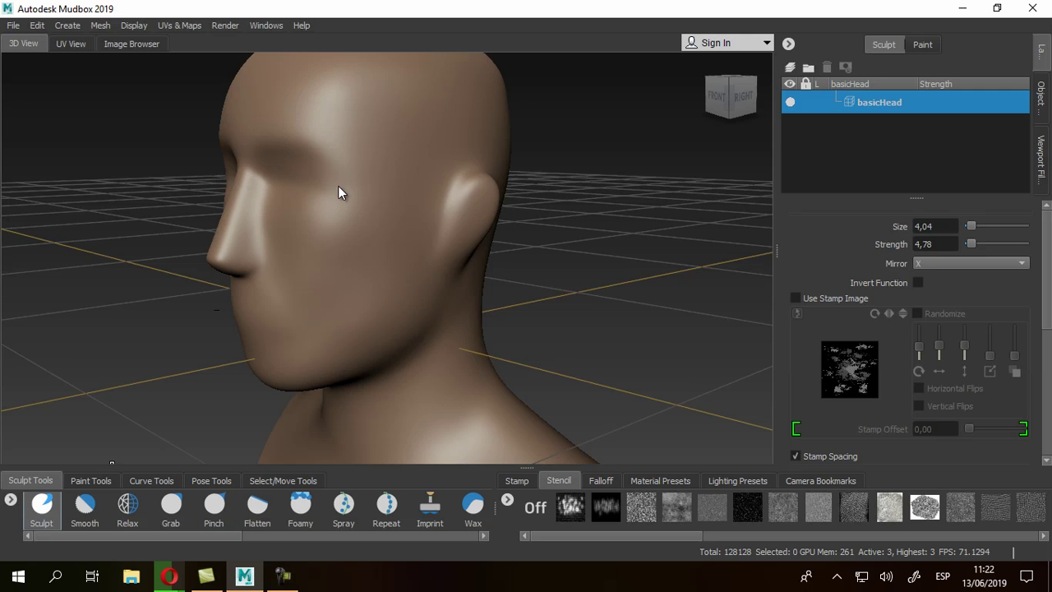
{"action": "key", "text": "b"}
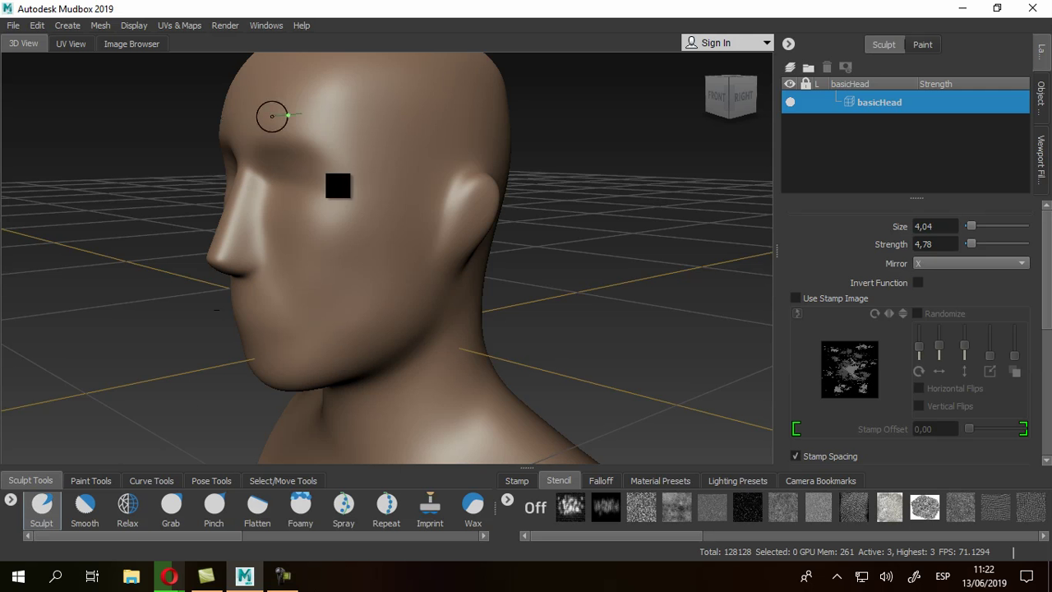
{"action": "mouse_move", "coordinate": [272, 116]}
{"action": "left_mouse_down"}
{"action": "mouse_move", "coordinate": [331, 115]}
{"action": "mouse_move", "coordinate": [366, 161]}
{"action": "mouse_move", "coordinate": [362, 179]}
{"action": "mouse_move", "coordinate": [329, 202]}
{"action": "mouse_move", "coordinate": [247, 235]}
{"action": "mouse_move", "coordinate": [258, 265]}
{"action": "left_mouse_up"}
{"action": "left_click_drag", "start_coordinate": [359, 280], "coordinate": [393, 291], "text": "alt"}
{"action": "middle_click_drag", "start_coordinate": [401, 295], "coordinate": [310, 172], "text": "alt"}
{"action": "left_click_drag", "start_coordinate": [361, 217], "coordinate": [369, 186], "text": "alt"}
{"action": "middle_click_drag", "start_coordinate": [330, 145], "coordinate": [358, 261], "text": "alt"}
{"action": "mouse_move", "coordinate": [273, 356]}
{"action": "left_mouse_down"}
{"action": "mouse_move", "coordinate": [310, 356]}
{"action": "mouse_move", "coordinate": [337, 335]}
{"action": "left_mouse_up"}
{"action": "mouse_move", "coordinate": [369, 293]}
{"action": "left_mouse_down", "text": "alt"}
{"action": "mouse_move", "coordinate": [225, 125]}
{"action": "mouse_move", "coordinate": [230, 112]}
{"action": "mouse_move", "coordinate": [288, 136]}
{"action": "mouse_move", "coordinate": [291, 169]}
{"action": "mouse_move", "coordinate": [317, 195]}
{"action": "mouse_move", "coordinate": [413, 176]}
{"action": "mouse_move", "coordinate": [338, 145]}
{"action": "mouse_move", "coordinate": [348, 118]}
{"action": "mouse_move", "coordinate": [304, 176]}
{"action": "mouse_move", "coordinate": [231, 166]}
{"action": "mouse_move", "coordinate": [395, 235]}
{"action": "mouse_move", "coordinate": [365, 195]}
{"action": "mouse_move", "coordinate": [364, 208]}
{"action": "mouse_move", "coordinate": [333, 191]}
{"action": "mouse_move", "coordinate": [317, 261]}
{"action": "mouse_move", "coordinate": [347, 317]}
{"action": "mouse_move", "coordinate": [294, 237]}
{"action": "left_mouse_up", "text": "alt"}
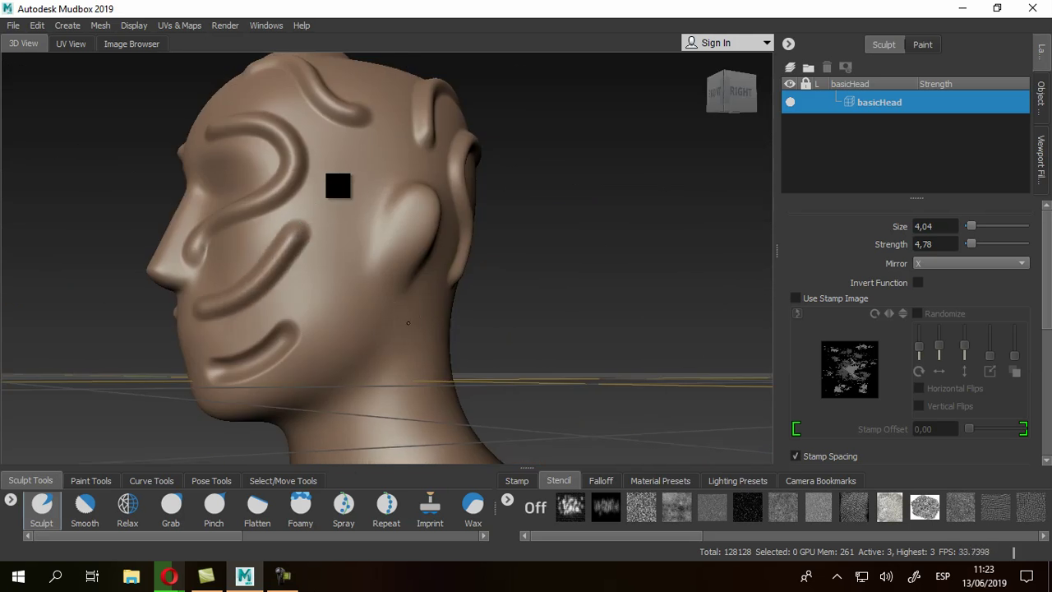
- Sculpt long mirrored ridges running down the neck and onto the chest
{"action": "left_click_drag", "start_coordinate": [410, 323], "coordinate": [337, 302], "text": "alt"}
{"action": "mouse_move", "coordinate": [246, 264]}
{"action": "left_mouse_down"}
{"action": "mouse_move", "coordinate": [282, 329]}
{"action": "mouse_move", "coordinate": [378, 356]}
{"action": "mouse_move", "coordinate": [383, 400]}
{"action": "mouse_move", "coordinate": [366, 433]}
{"action": "left_mouse_up"}
{"action": "mouse_move", "coordinate": [422, 326]}
{"action": "left_mouse_down", "text": "alt"}
{"action": "mouse_move", "coordinate": [626, 237]}
{"action": "mouse_move", "coordinate": [399, 188]}
{"action": "mouse_move", "coordinate": [409, 206]}
{"action": "mouse_move", "coordinate": [430, 194]}
{"action": "mouse_move", "coordinate": [275, 205]}
{"action": "mouse_move", "coordinate": [283, 247]}
{"action": "mouse_move", "coordinate": [194, 345]}
{"action": "left_mouse_up", "text": "alt"}
{"action": "mouse_move", "coordinate": [194, 346]}
{"action": "left_mouse_down", "text": "alt"}
{"action": "mouse_move", "coordinate": [408, 316]}
{"action": "mouse_move", "coordinate": [211, 364]}
{"action": "mouse_move", "coordinate": [312, 308]}
{"action": "mouse_move", "coordinate": [318, 249]}
{"action": "mouse_move", "coordinate": [289, 175]}
{"action": "left_mouse_up", "text": "alt"}
{"action": "mouse_move", "coordinate": [414, 260]}
{"action": "left_mouse_down", "text": "alt"}
{"action": "mouse_move", "coordinate": [313, 221]}
{"action": "mouse_move", "coordinate": [519, 221]}
{"action": "mouse_move", "coordinate": [512, 244]}
{"action": "mouse_move", "coordinate": [393, 237]}
{"action": "mouse_move", "coordinate": [493, 228]}
{"action": "left_mouse_up", "text": "alt"}
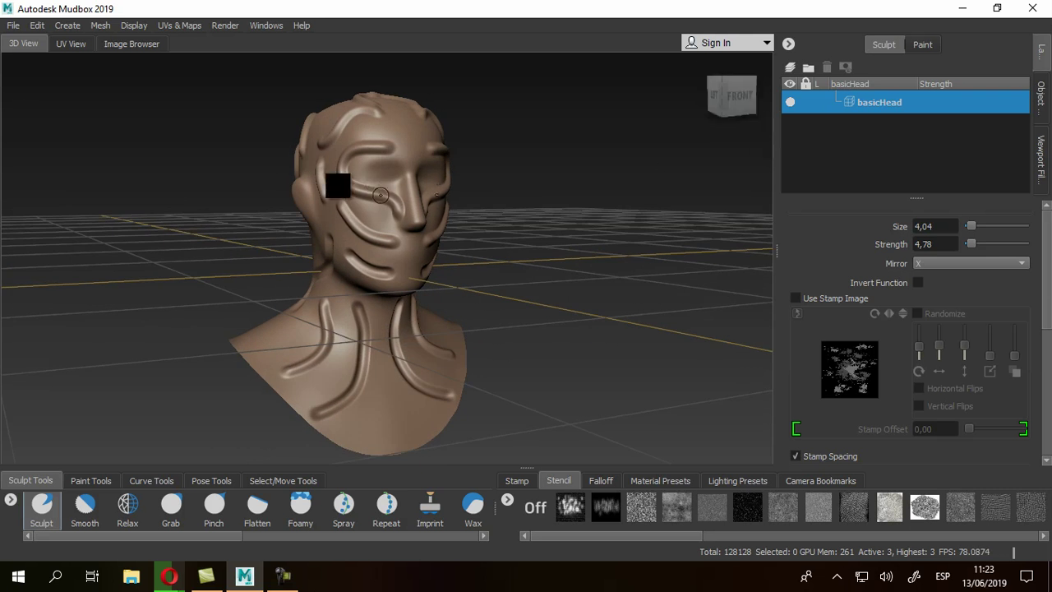
- Step the head down to subdivision level 0 and examine its low-resolution shape with the wireframe displayed
{"action": "key", "text": "Page_Down"}
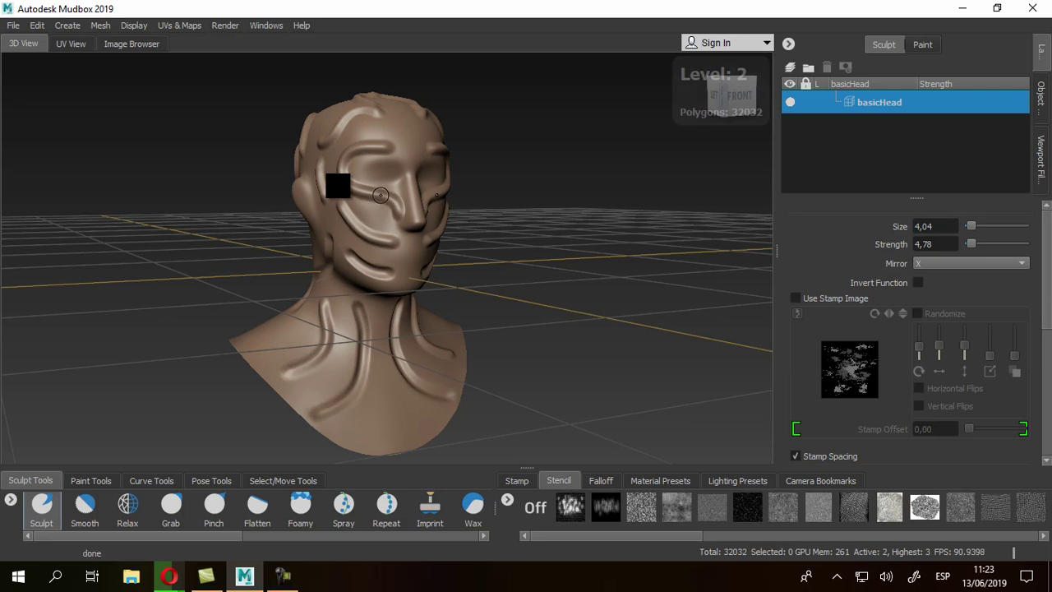
{"action": "key", "text": "Page_Down"}
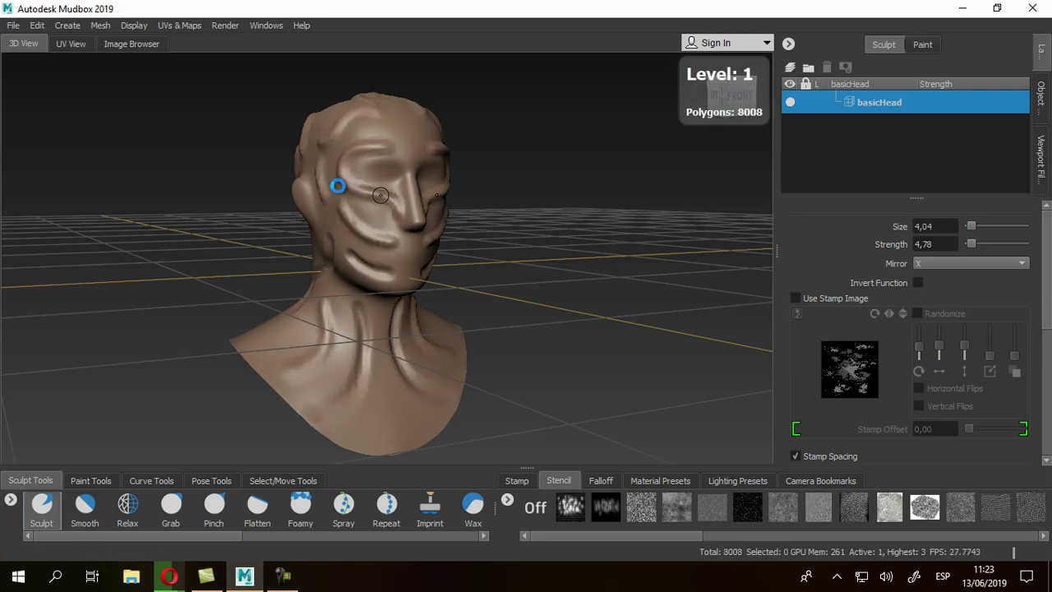
{"action": "key", "text": "Page_Down"}
{"action": "left_click_drag", "start_coordinate": [380, 195], "coordinate": [416, 193], "text": "alt"}
{"action": "right_click_drag", "start_coordinate": [417, 193], "coordinate": [413, 219], "text": "alt"}
{"action": "left_click_drag", "start_coordinate": [414, 219], "coordinate": [528, 111], "text": "alt"}
{"action": "key", "text": "w"}
{"action": "left_click_drag", "start_coordinate": [469, 141], "coordinate": [222, 113], "text": "alt"}
{"action": "scroll", "coordinate": [449, 203], "scroll_direction": "down", "scroll_amount": 5}
{"action": "left_click_drag", "start_coordinate": [449, 203], "coordinate": [324, 244], "text": "alt"}
- Step the head back up to subdivision level 3, compare the sculpted detail, and hide the wireframe
{"action": "key", "text": "Page_Up"}
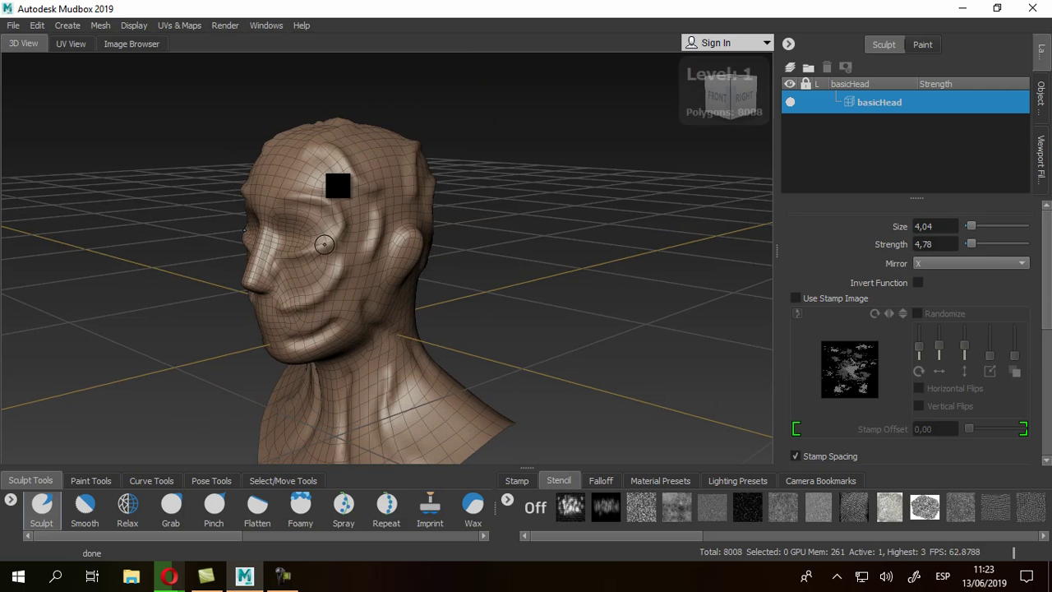
{"action": "key", "text": "Page_Up"}
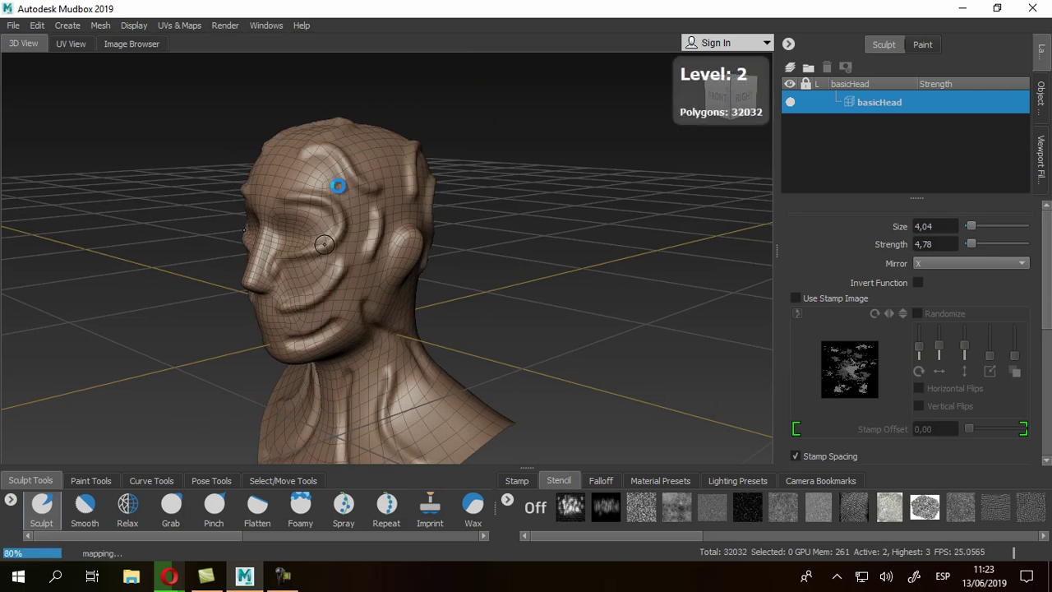
{"action": "key", "text": "Page_Up"}
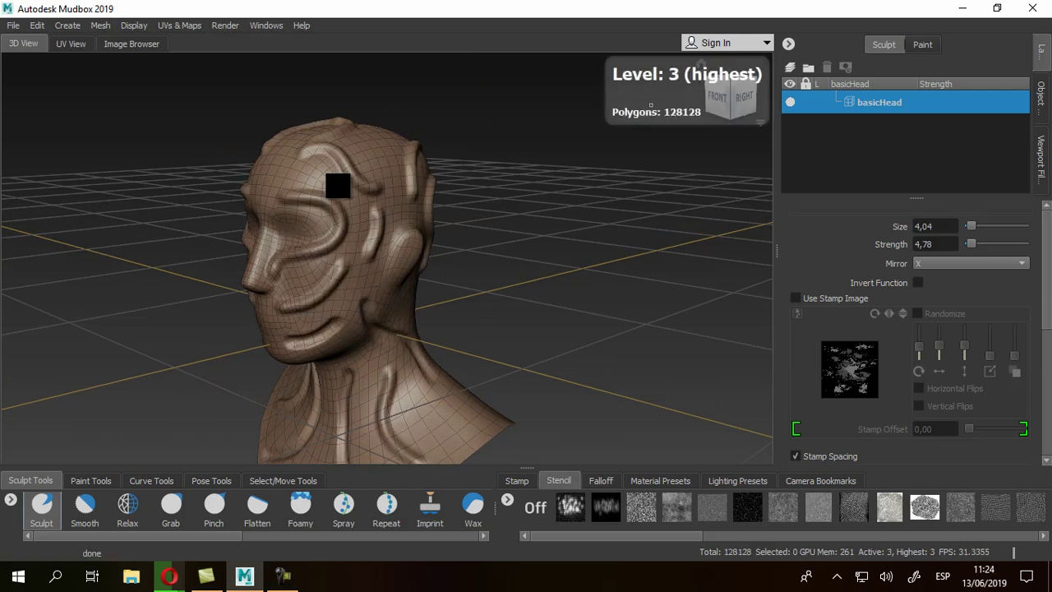
{"action": "left_click_drag", "start_coordinate": [197, 308], "coordinate": [392, 260], "text": "alt"}
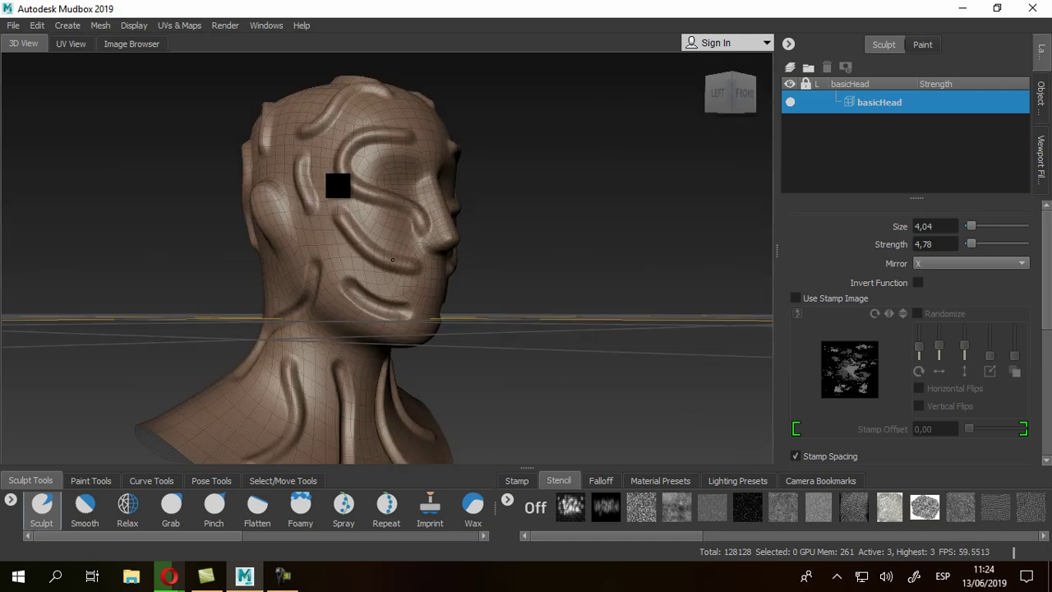
{"action": "middle_click_drag", "start_coordinate": [393, 259], "coordinate": [406, 239], "text": "alt"}
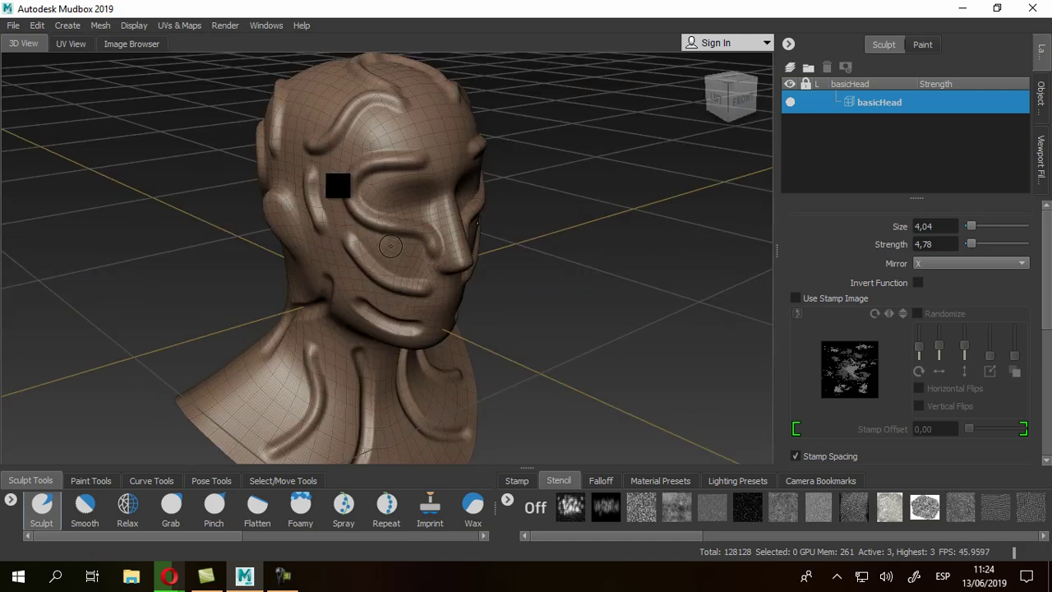
{"action": "key", "text": "w"}
{"action": "right_click_drag", "start_coordinate": [516, 238], "coordinate": [432, 228], "text": "alt"}
{"action": "left_click_drag", "start_coordinate": [432, 228], "coordinate": [418, 192], "text": "alt"}
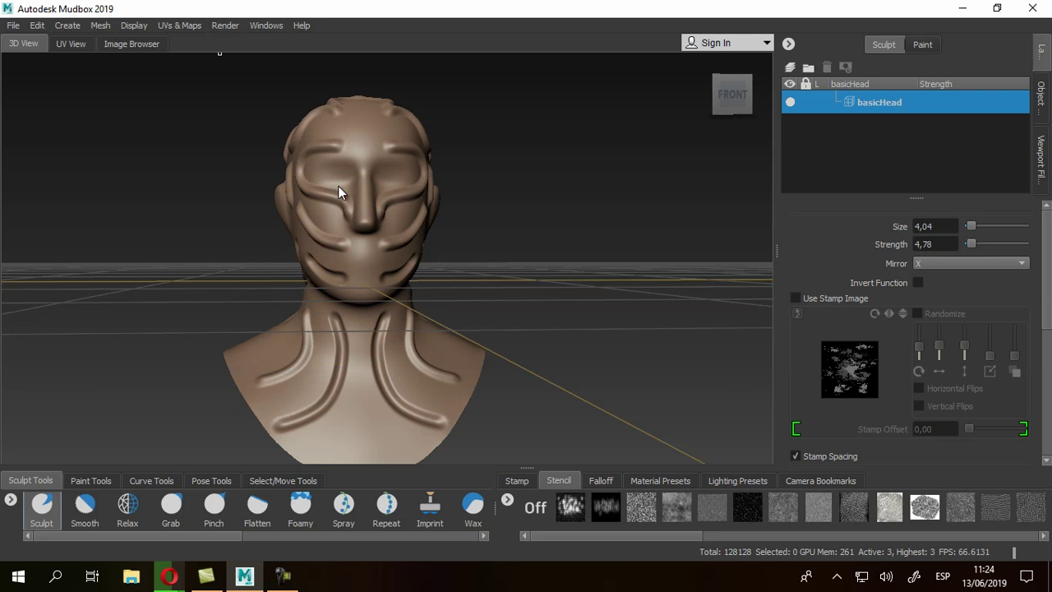
- Create a new texture map extraction operation for the head
{"action": "left_click", "coordinate": [179, 25]}
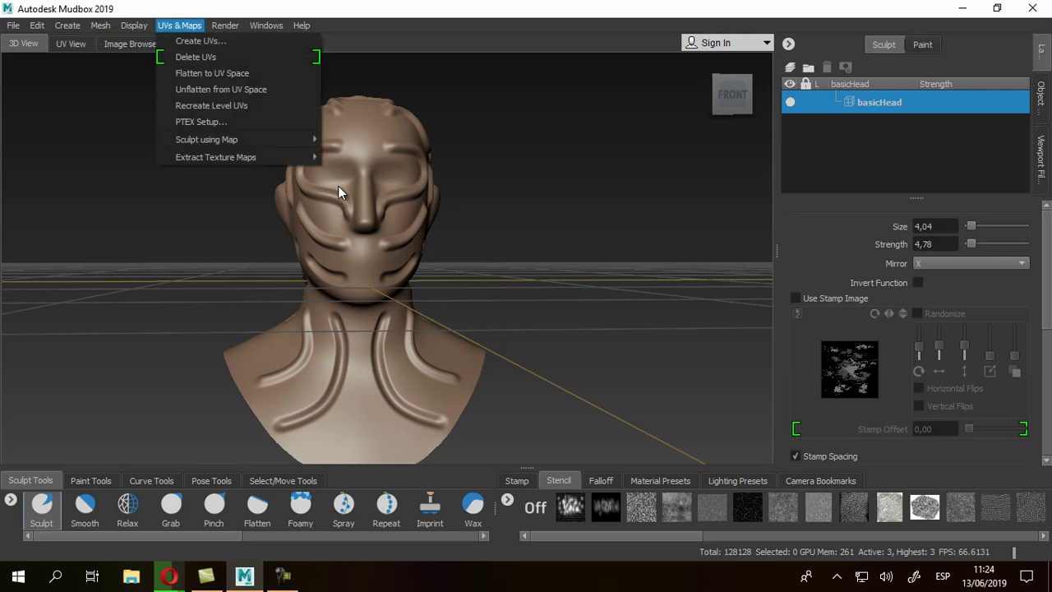
{"action": "key", "text": "Down"}
{"action": "key", "text": "Down"}
{"action": "key", "text": "Down"}
{"action": "key", "text": "Down"}
{"action": "key", "text": "Down"}
{"action": "key", "text": "Down"}
{"action": "key", "text": "Down"}
{"action": "key", "text": "Down"}
{"action": "key", "text": "Right"}
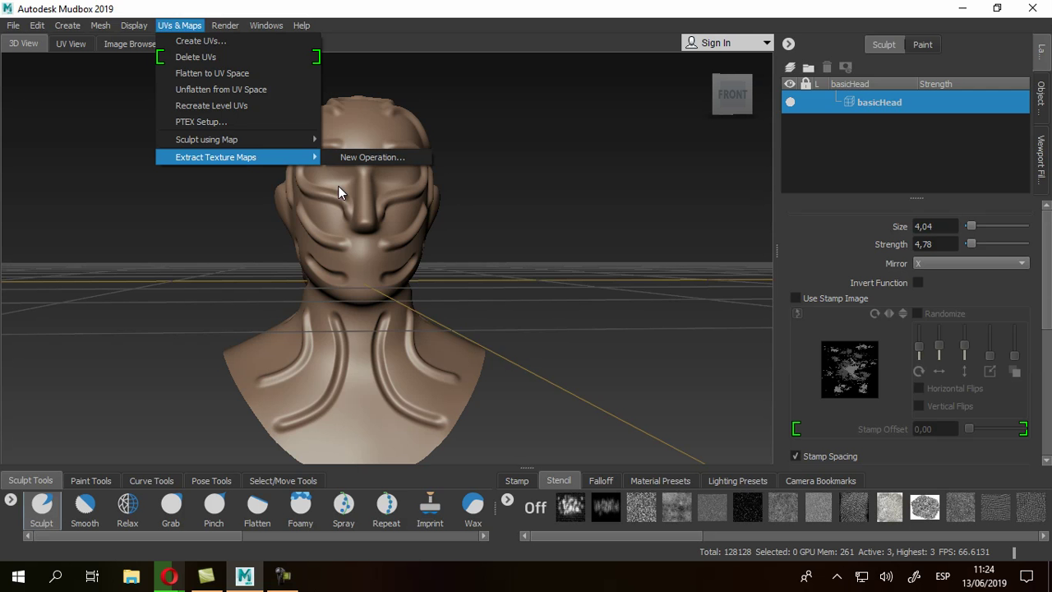
{"action": "key", "text": "Right"}
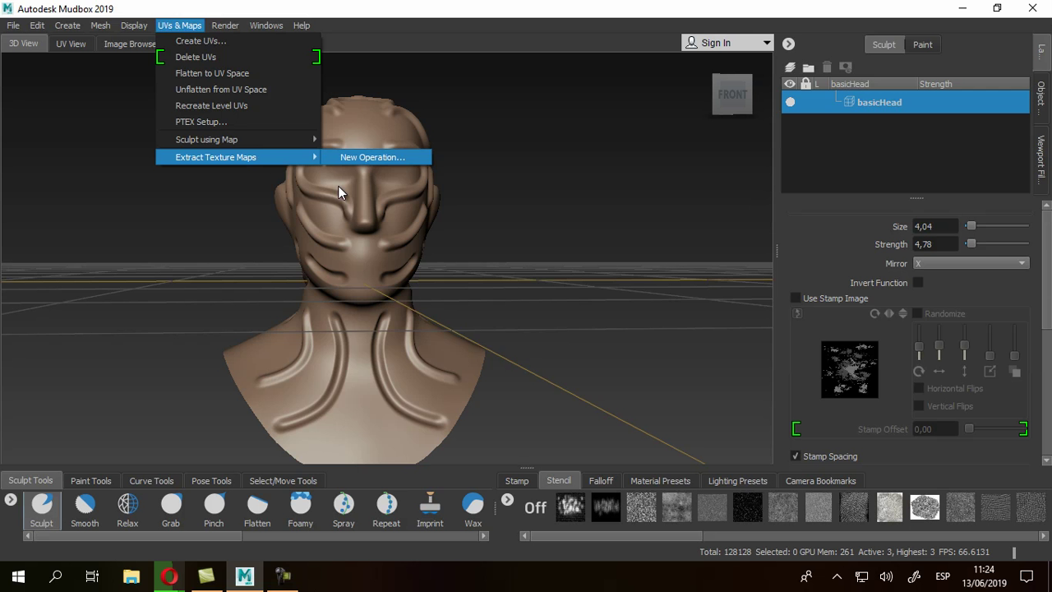
{"action": "key", "text": "Return"}
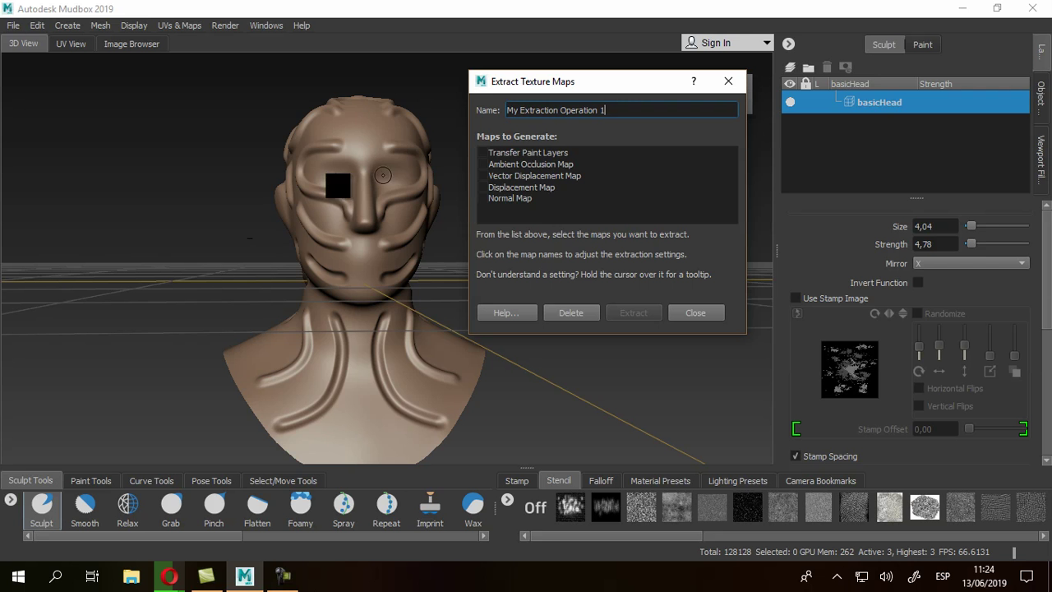
- Look at the Vector Displacement Map and Displacement Map settings, and enable Normal Map as the map to generate
{"action": "left_click_drag", "start_coordinate": [338, 186], "coordinate": [247, 130], "text": "alt"}
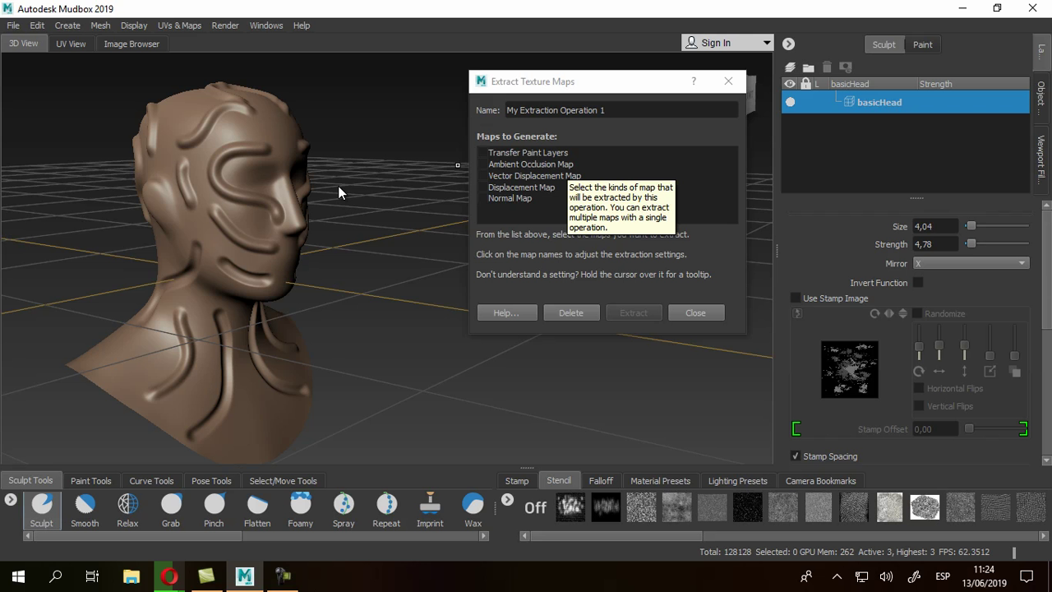
{"action": "left_click", "coordinate": [483, 176]}
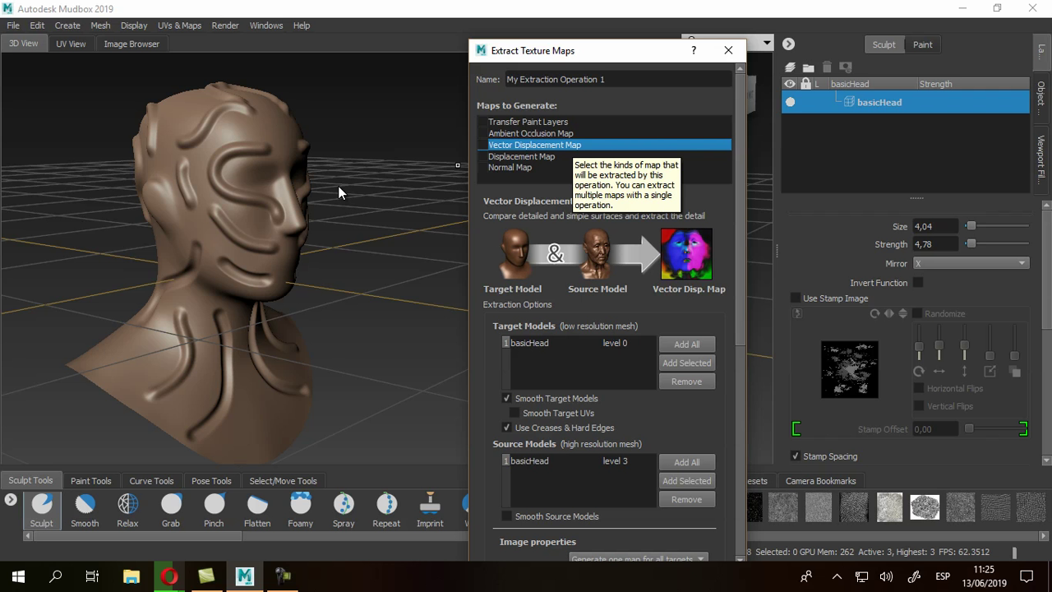
{"action": "left_click", "coordinate": [551, 157]}
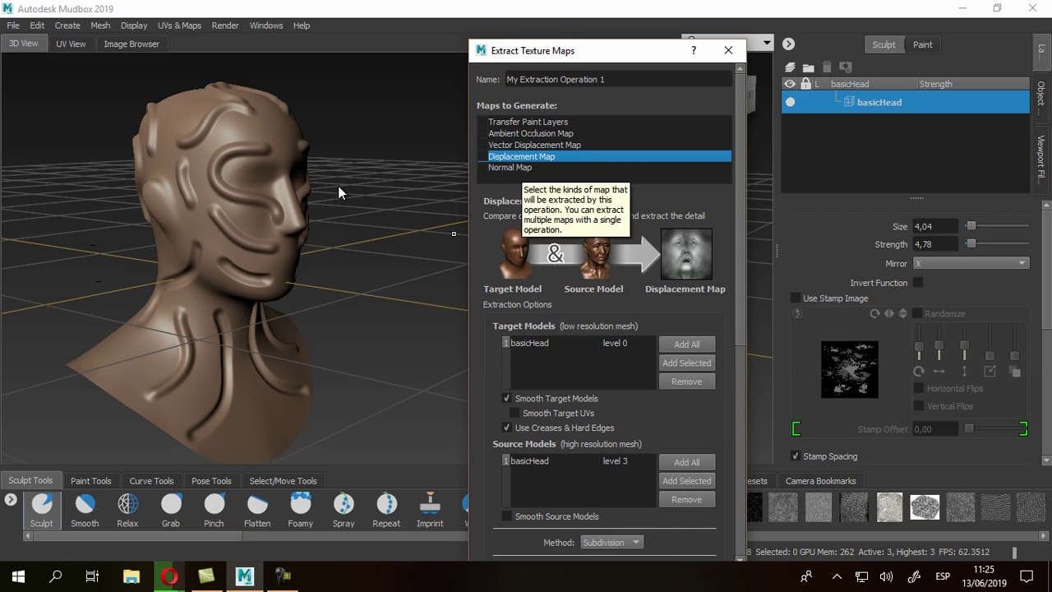
{"action": "left_click", "coordinate": [484, 168]}
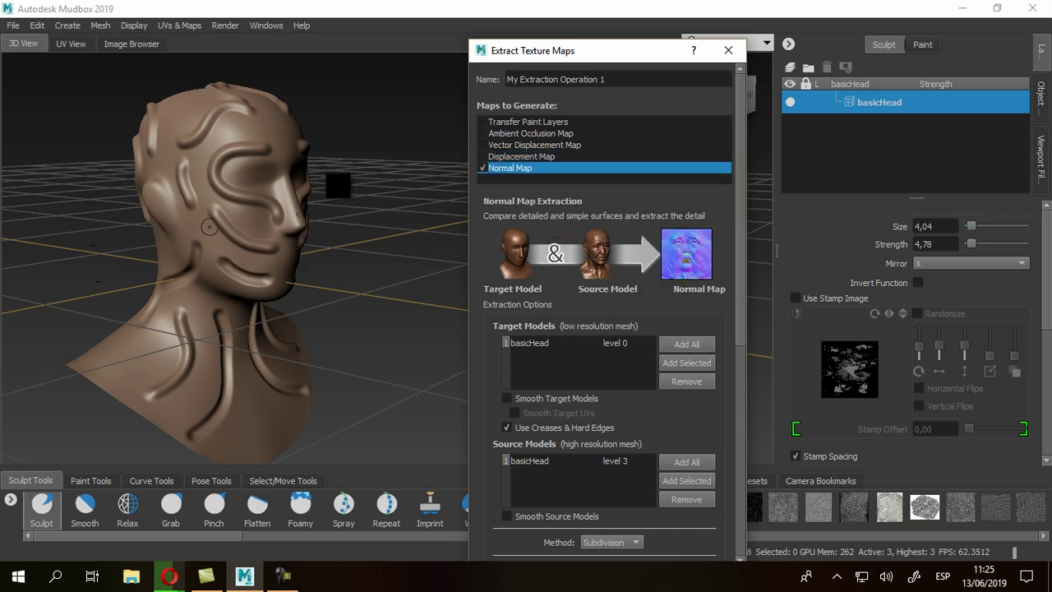
- Examine the sculpted detail on the head from the side and the front
{"action": "left_click_drag", "start_coordinate": [414, 232], "coordinate": [347, 211], "text": "alt"}
{"action": "scroll", "coordinate": [267, 211], "scroll_direction": "up", "scroll_amount": 3}
{"action": "middle_click_drag", "start_coordinate": [267, 211], "coordinate": [334, 136], "text": "alt"}
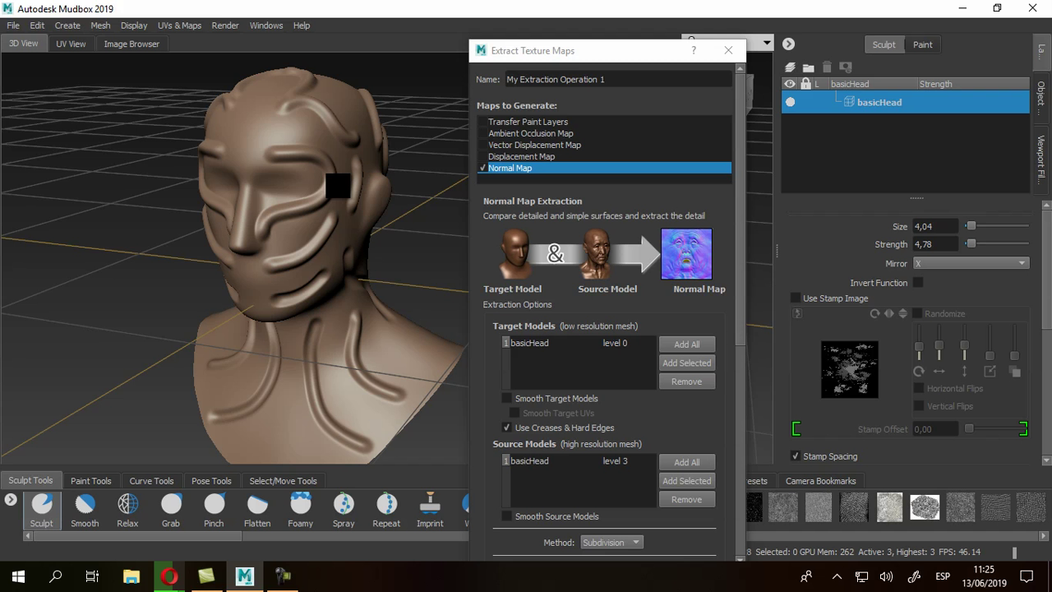
{"action": "mouse_move", "coordinate": [271, 267]}
{"action": "left_mouse_down", "text": "alt"}
{"action": "mouse_move", "coordinate": [363, 270]}
{"action": "mouse_move", "coordinate": [339, 192]}
{"action": "left_mouse_up", "text": "alt"}
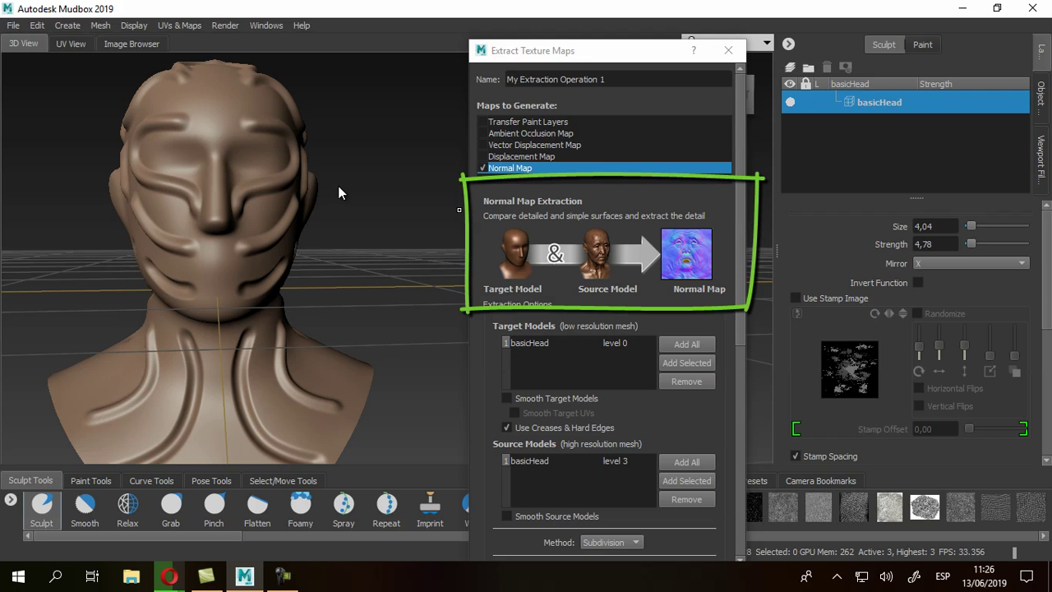
- Review the target and source models and check the subdivision levels available for the source basicHead
{"action": "scroll", "coordinate": [338, 193], "scroll_direction": "down", "scroll_amount": 2}
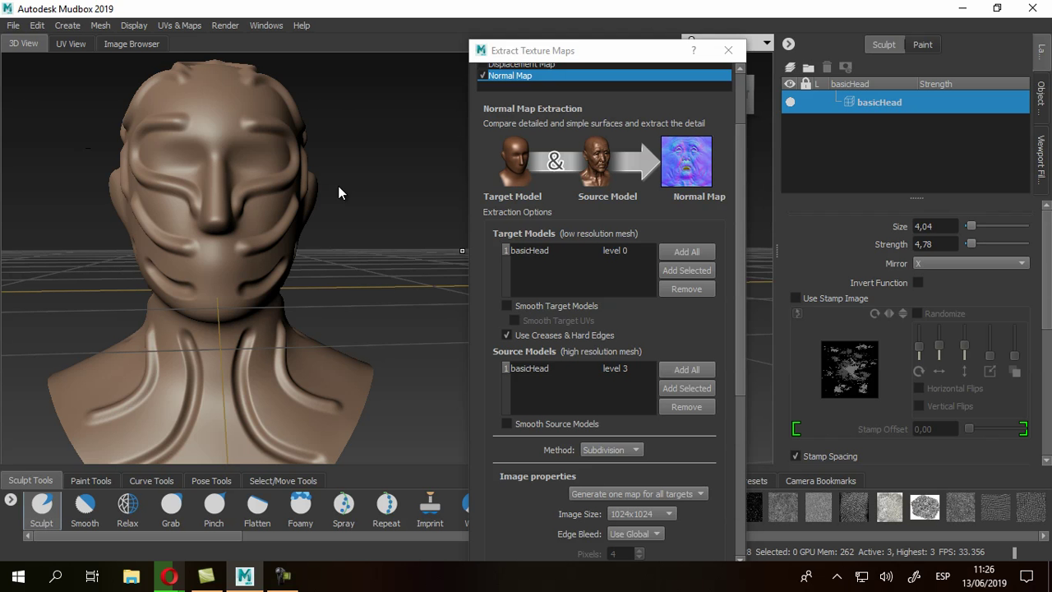
{"action": "scroll", "coordinate": [341, 192], "scroll_direction": "down", "scroll_amount": 1}
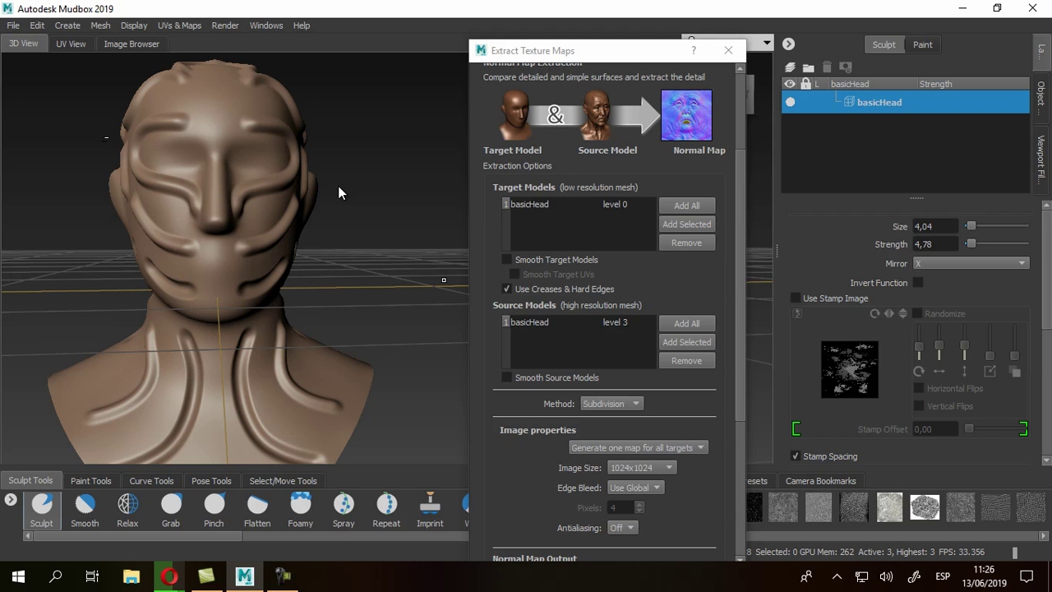
{"action": "right_click", "coordinate": [612, 323]}
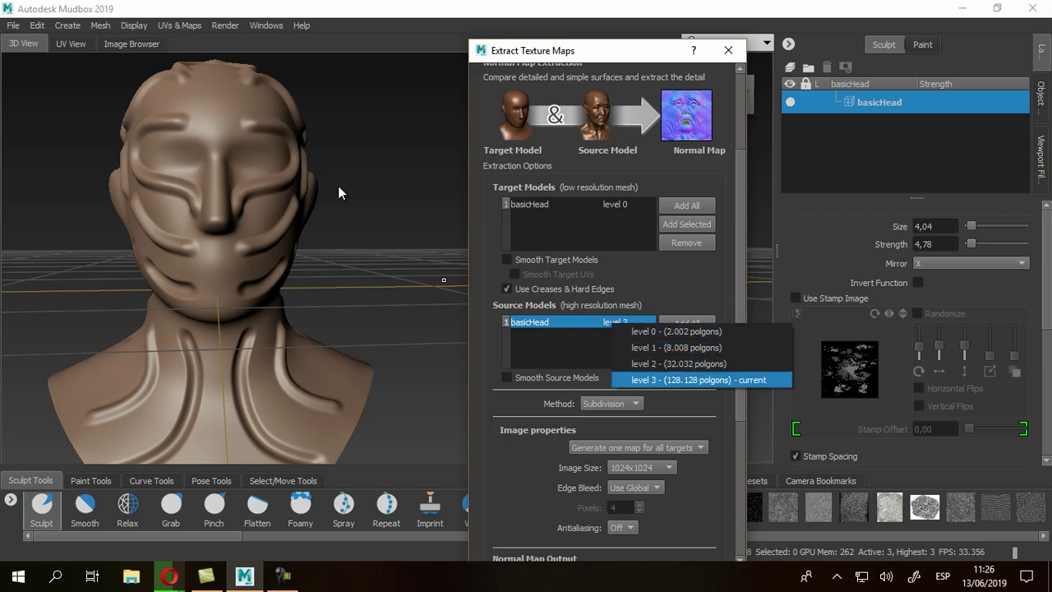
{"action": "left_click", "coordinate": [339, 193]}
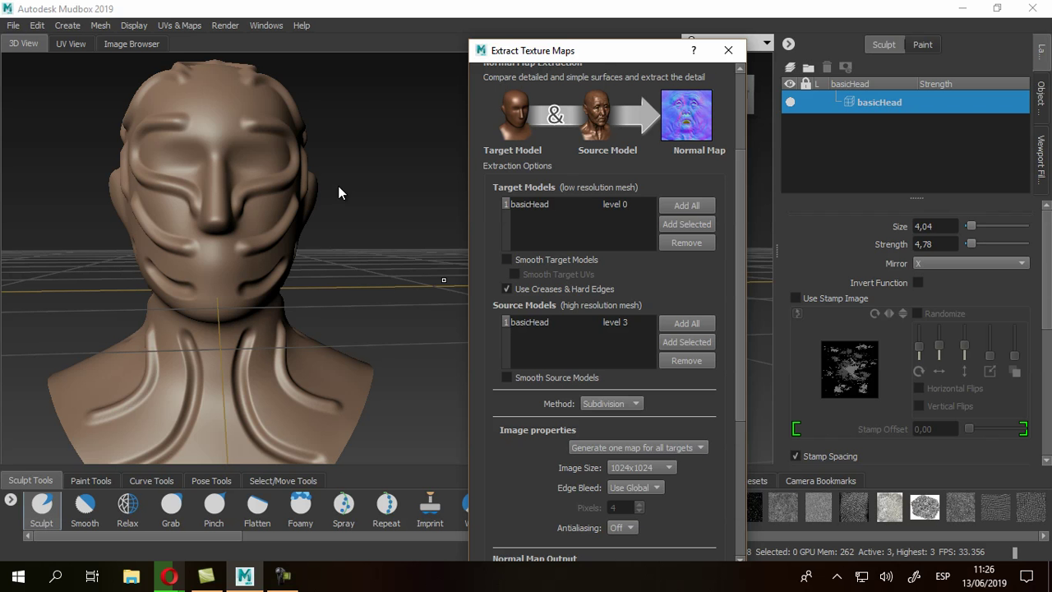
- Compare the Subdivision and Ray Casting extraction methods and keep Subdivision selected
{"action": "scroll", "coordinate": [339, 193], "scroll_direction": "down", "scroll_amount": 3}
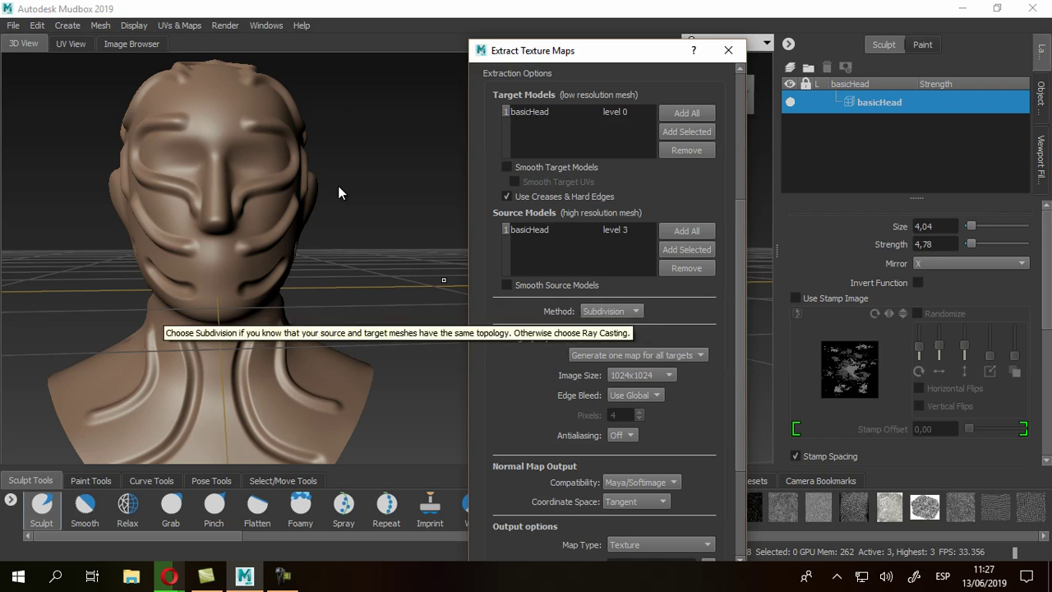
{"action": "left_click", "coordinate": [634, 310]}
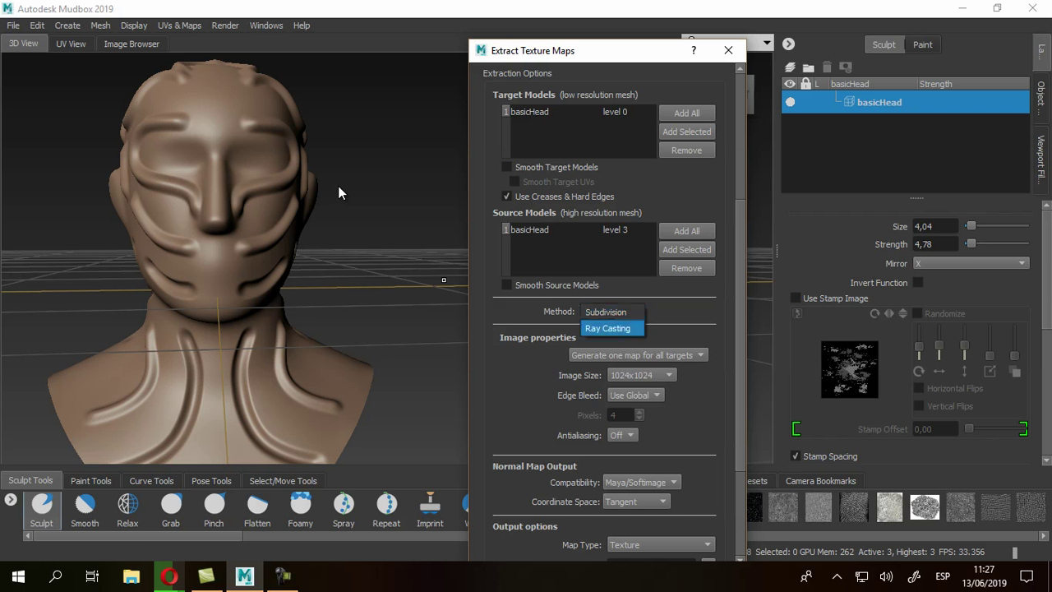
{"action": "key", "text": "Up"}
{"action": "key", "text": "Return"}
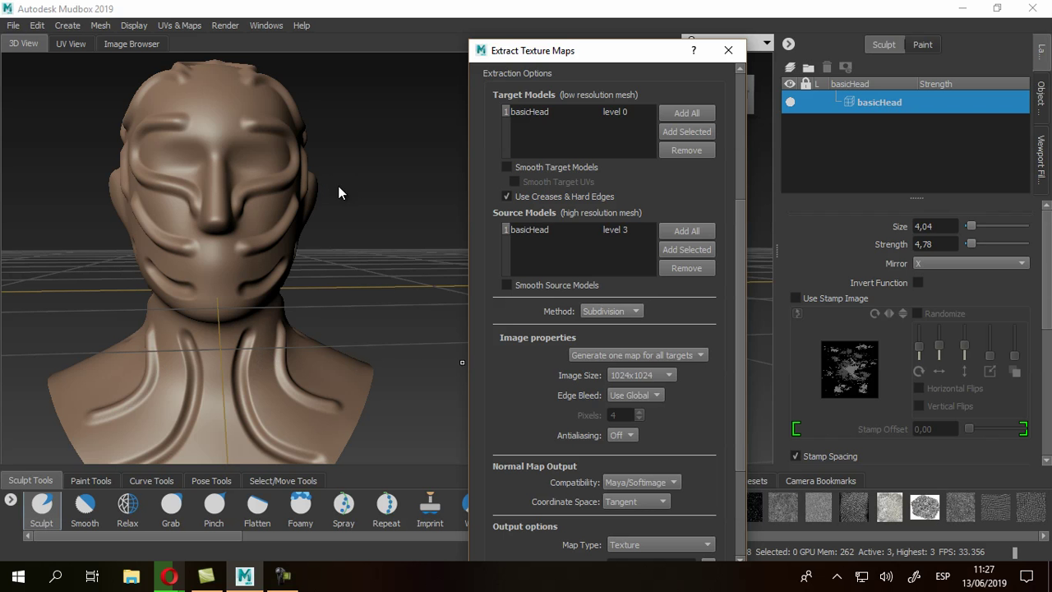
{"action": "left_click", "coordinate": [612, 312]}
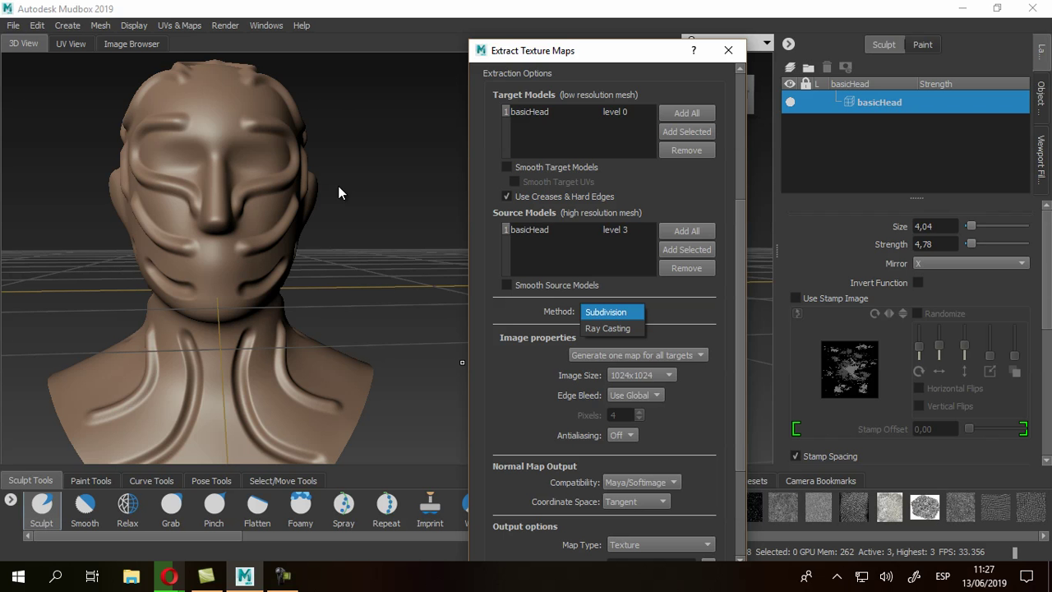
{"action": "left_click", "coordinate": [612, 312]}
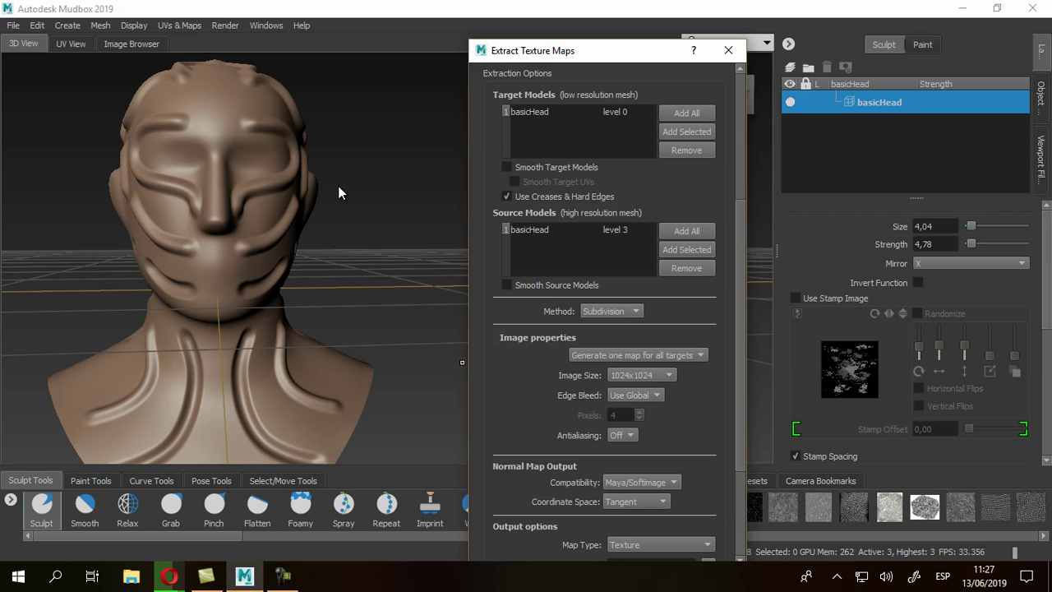
- Review the map generation choices in the image properties and keep Generate one map for all targets
{"action": "scroll", "coordinate": [608, 312], "scroll_direction": "down", "scroll_amount": 1}
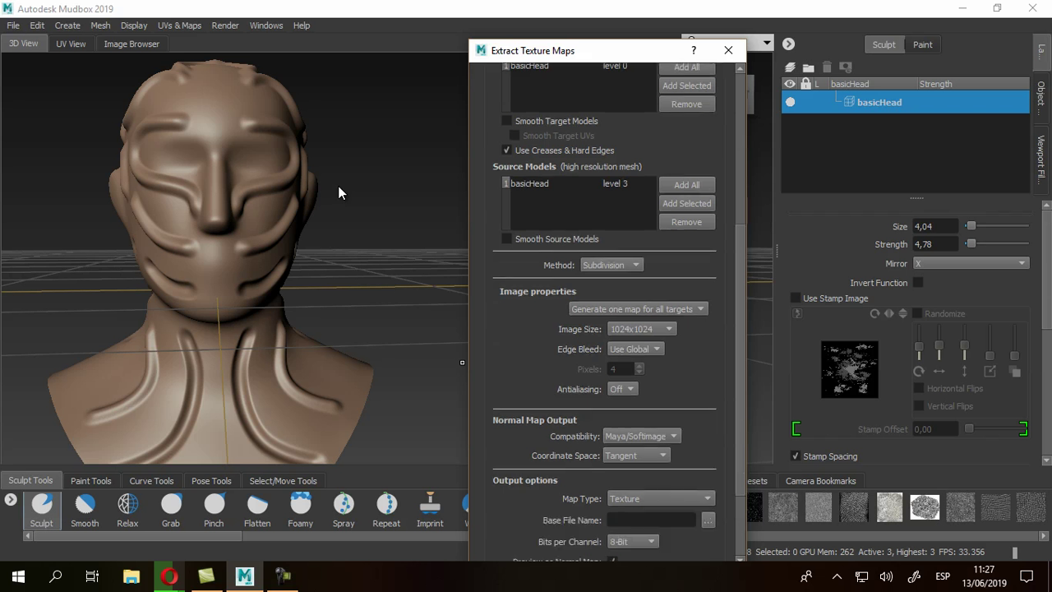
{"action": "scroll", "coordinate": [604, 328], "scroll_direction": "down", "scroll_amount": 1}
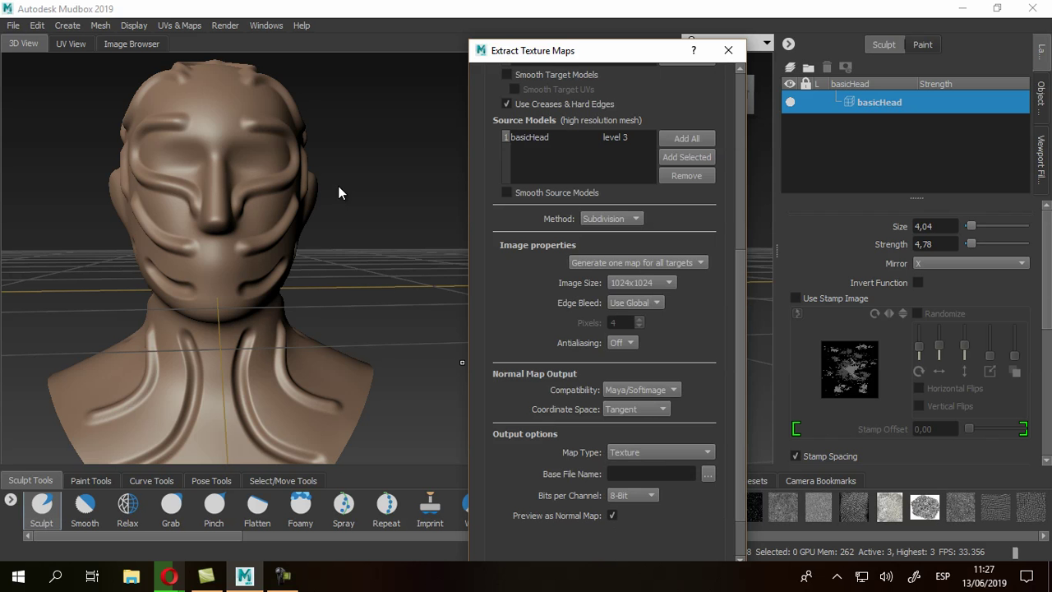
{"action": "left_click", "coordinate": [695, 263]}
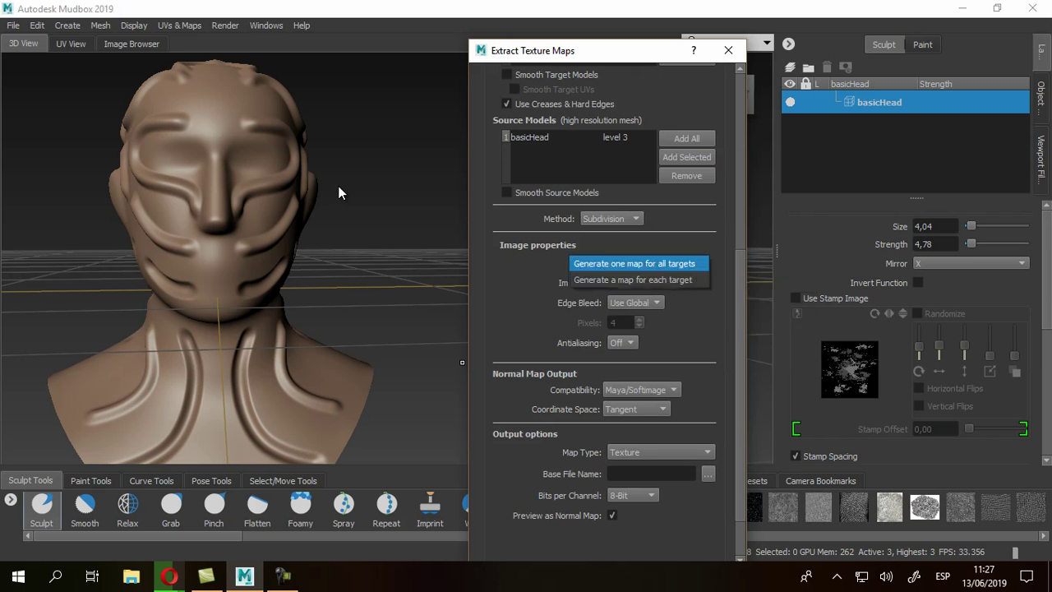
{"action": "key", "text": "Down"}
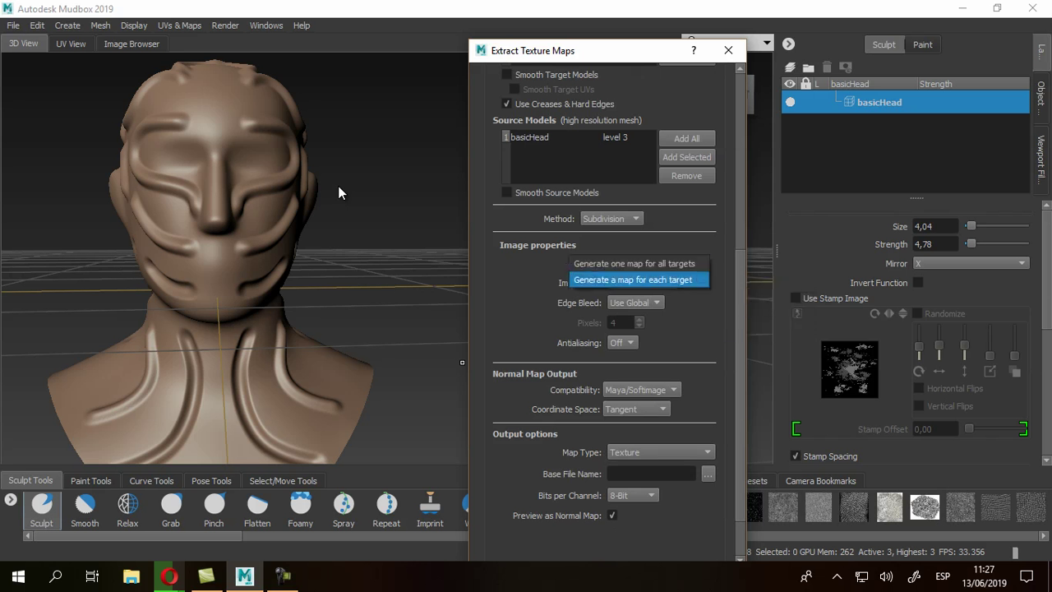
{"action": "key", "text": "Up"}
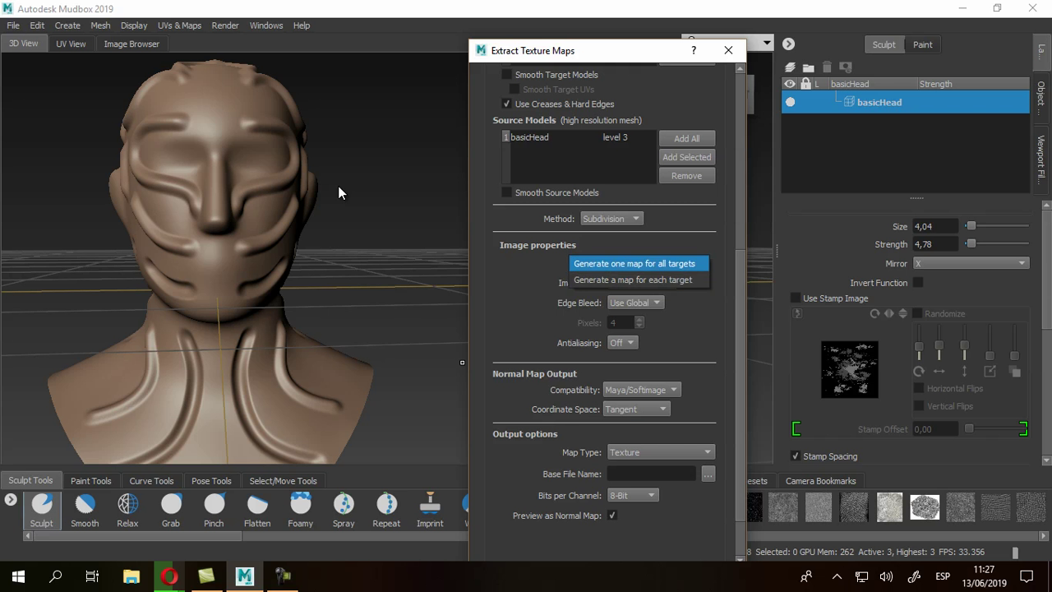
{"action": "key", "text": "Return"}
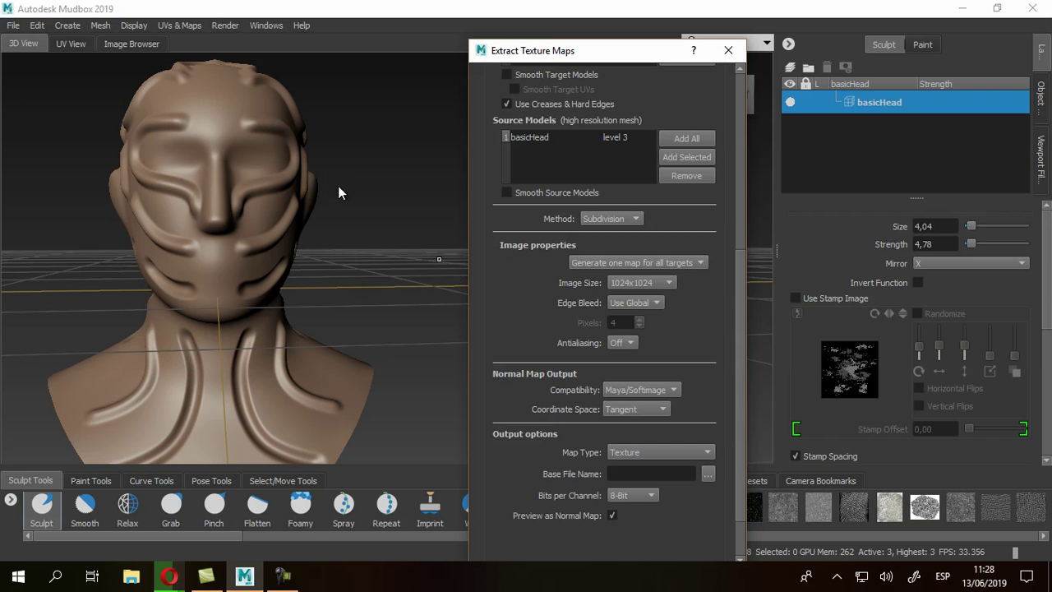
{"action": "left_click", "coordinate": [638, 263]}
{"action": "left_click", "coordinate": [639, 263]}
- Look through the available image sizes and set the normal map's size to 2048x2048
{"action": "key", "text": "Tab"}
{"action": "key", "text": "alt+Down"}
{"action": "key", "text": "Down"}
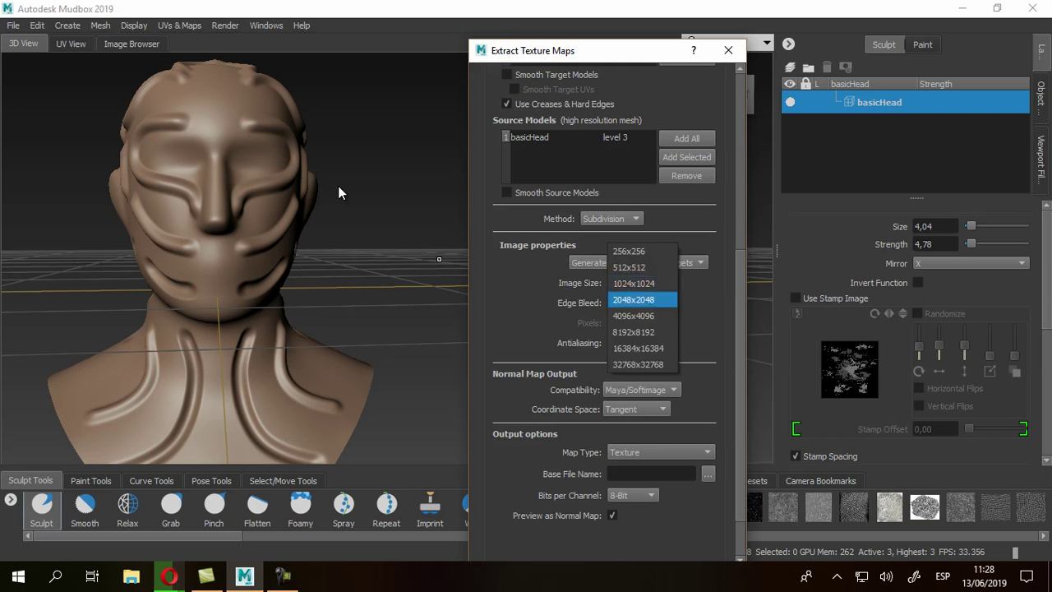
{"action": "key", "text": "Down"}
{"action": "key", "text": "Down"}
{"action": "key", "text": "Down"}
{"action": "key", "text": "Down"}
{"action": "key", "text": "Up"}
{"action": "key", "text": "Up"}
{"action": "key", "text": "Up"}
{"action": "key", "text": "Up"}
{"action": "key", "text": "Up"}
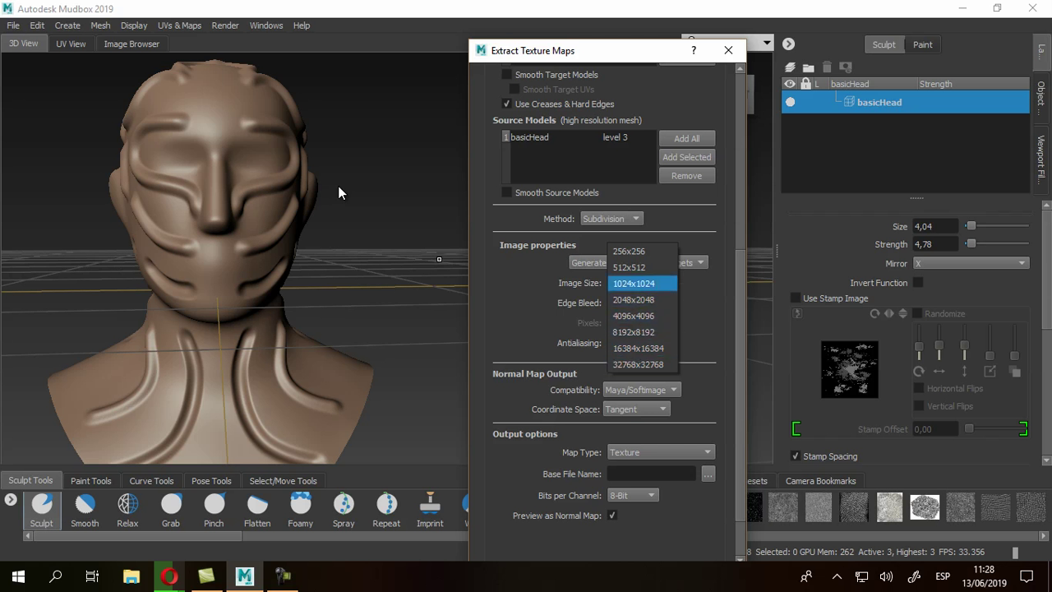
{"action": "key", "text": "Down"}
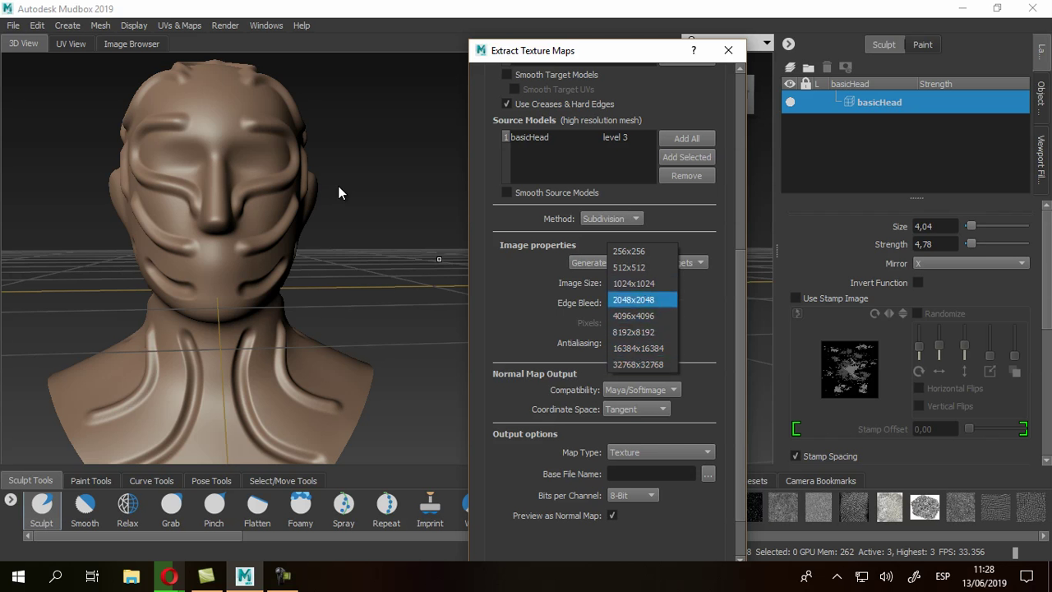
{"action": "key", "text": "Return"}
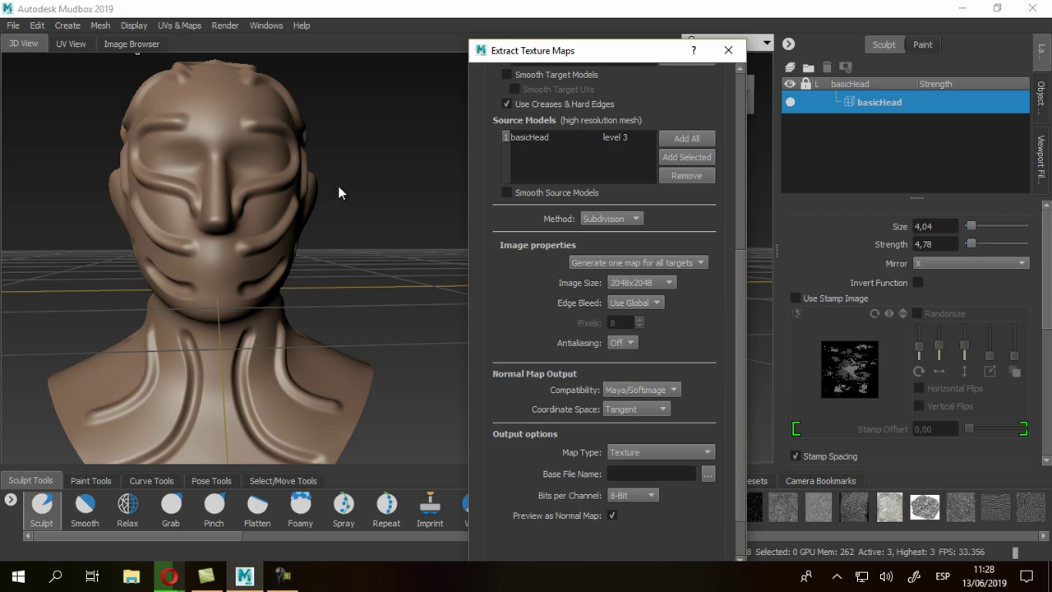
- Try the Custom edge bleed option and return the edge bleed to Use Global
{"action": "left_click", "coordinate": [71, 44]}
{"action": "key", "text": "ctrl+Tab"}
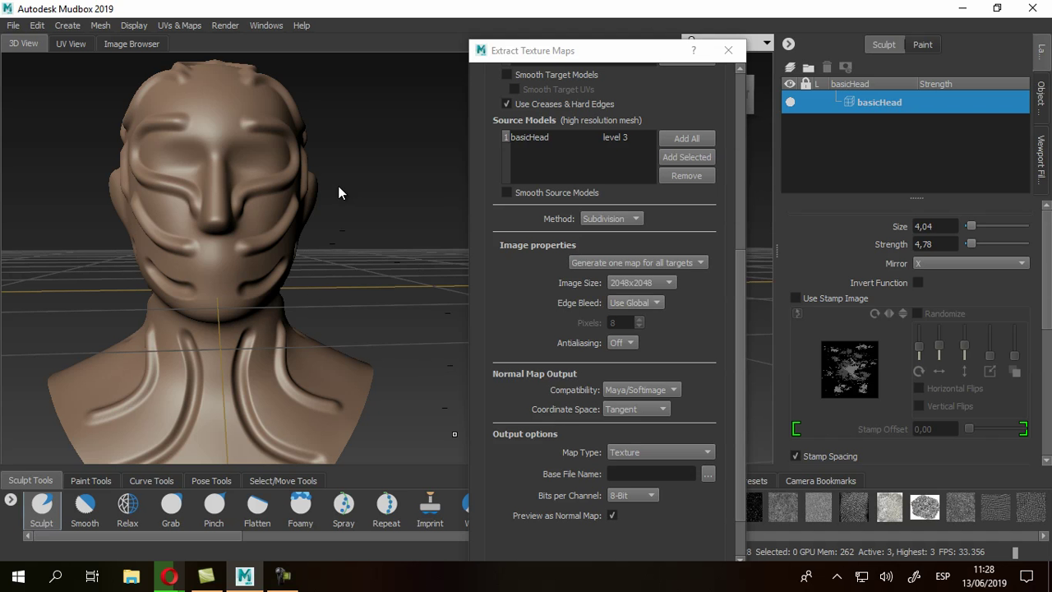
{"action": "left_click", "coordinate": [636, 302]}
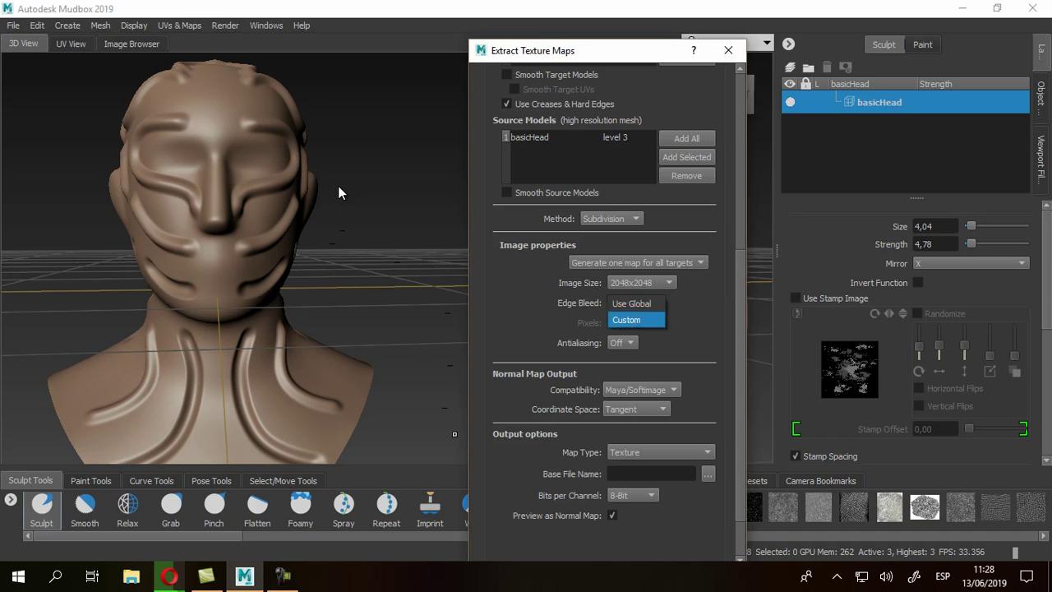
{"action": "left_click", "coordinate": [637, 319]}
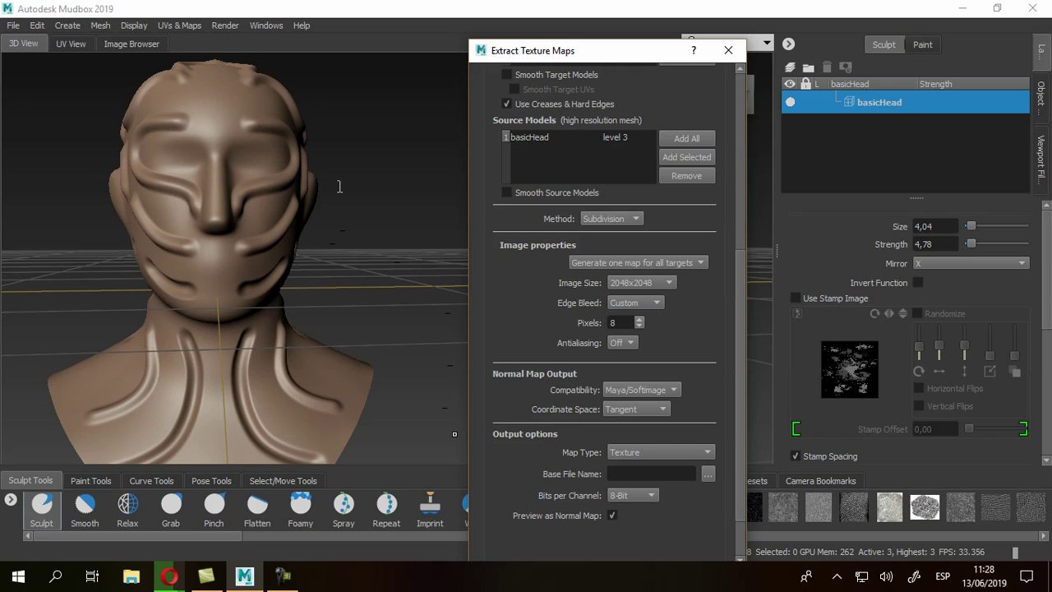
{"action": "key", "text": "alt+Down"}
{"action": "key", "text": "Up"}
{"action": "key", "text": "Return"}
- Set the normal map's antialiasing to 4X and review the other antialiasing levels
{"action": "left_click", "coordinate": [622, 343]}
{"action": "key", "text": "Down"}
{"action": "key", "text": "Up"}
{"action": "key", "text": "Up"}
{"action": "key", "text": "Down"}
{"action": "key", "text": "Down"}
{"action": "key", "text": "Return"}
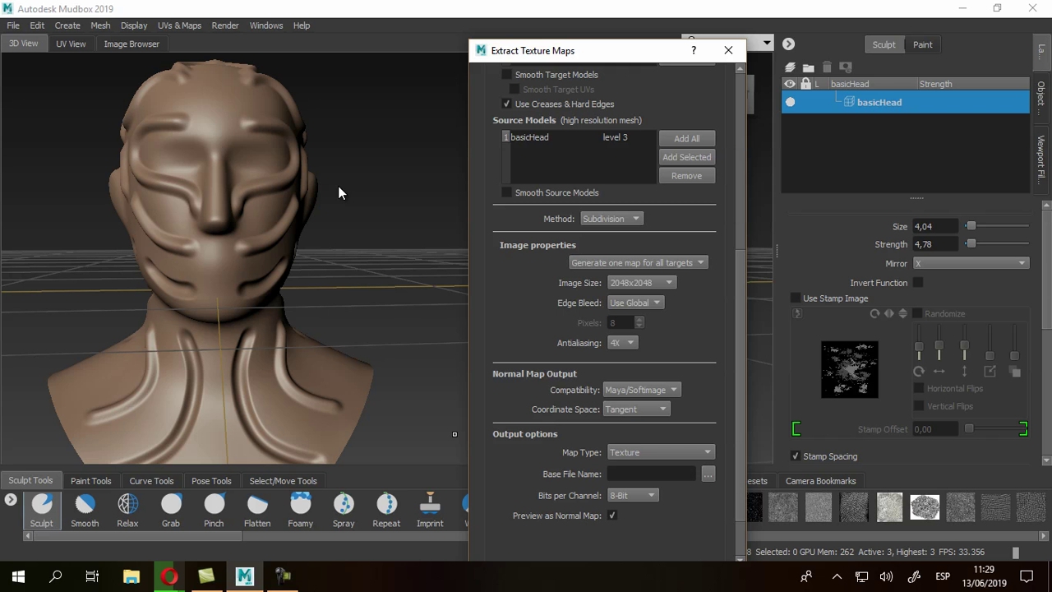
{"action": "left_click", "coordinate": [623, 343]}
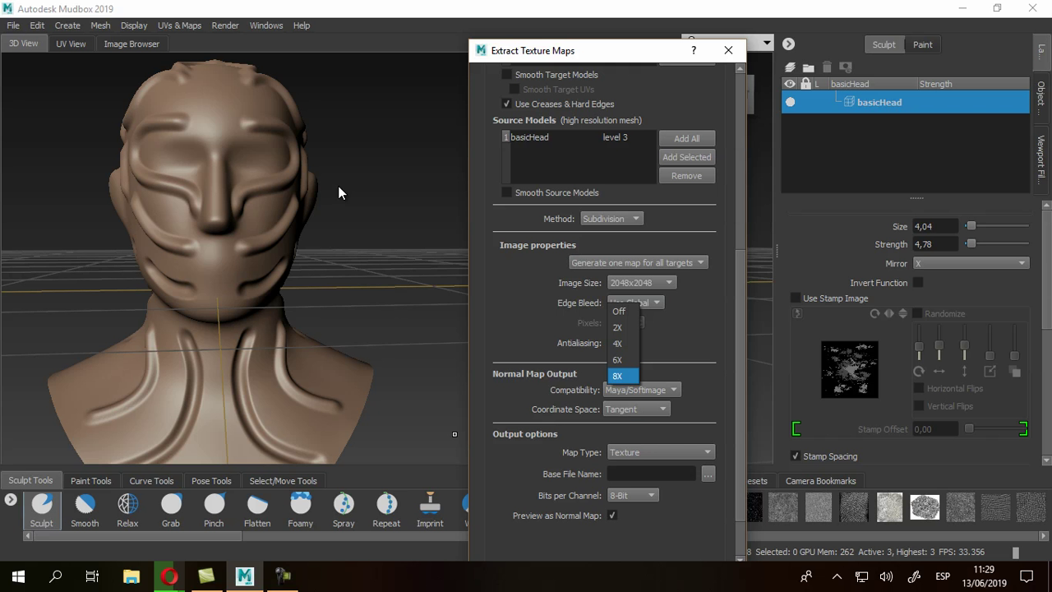
{"action": "key", "text": "Up"}
{"action": "key", "text": "Up"}
{"action": "key", "text": "Return"}
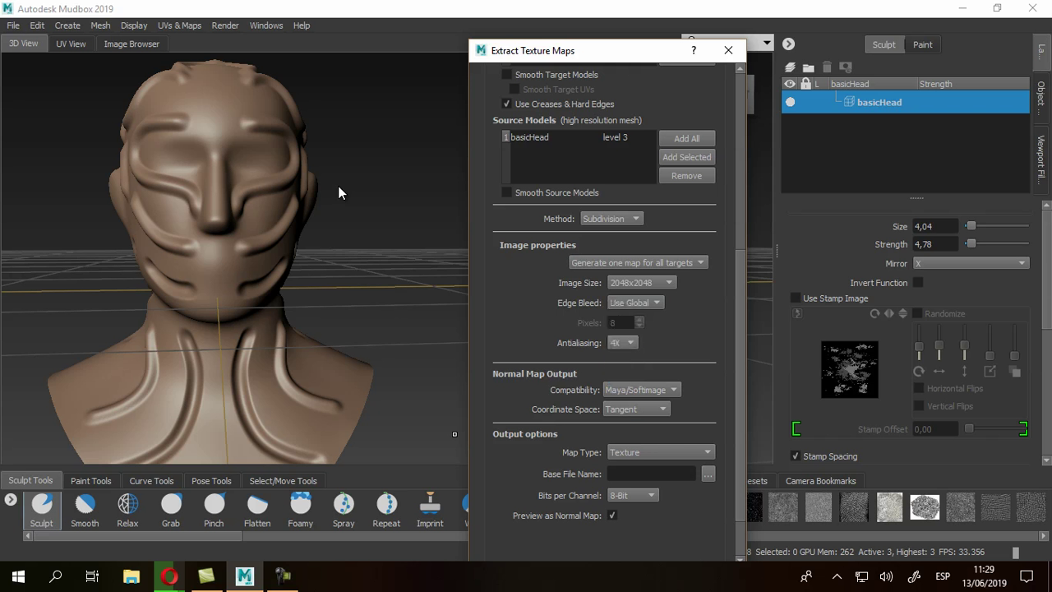
- Compare the Maya/Softimage and 3ds Max compatibility options for the normal map output and keep Maya/Softimage
{"action": "scroll", "coordinate": [608, 312], "scroll_direction": "up", "scroll_amount": 7}
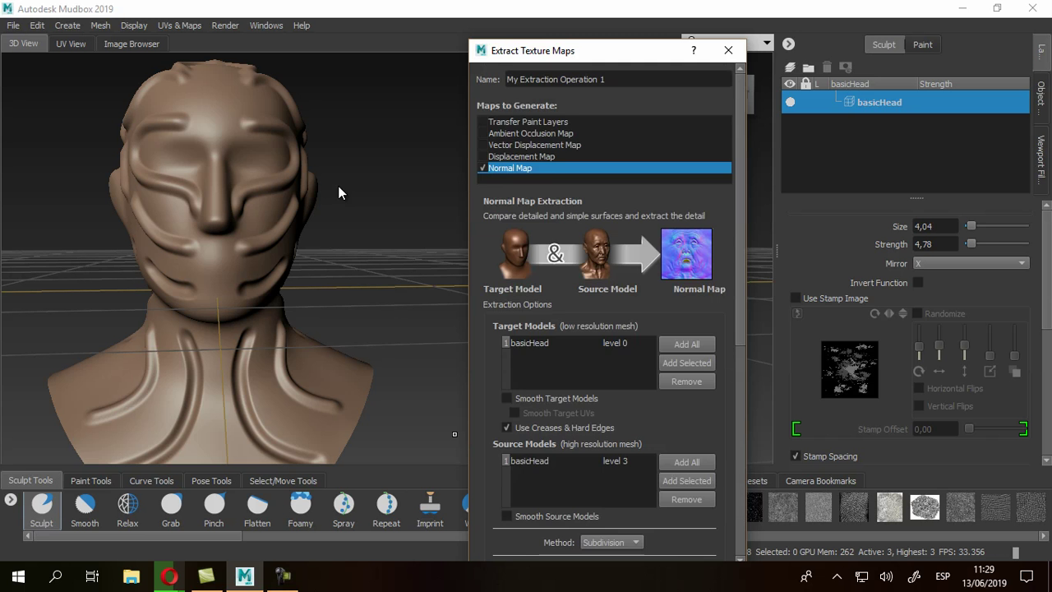
{"action": "scroll", "coordinate": [608, 312], "scroll_direction": "down", "scroll_amount": 8}
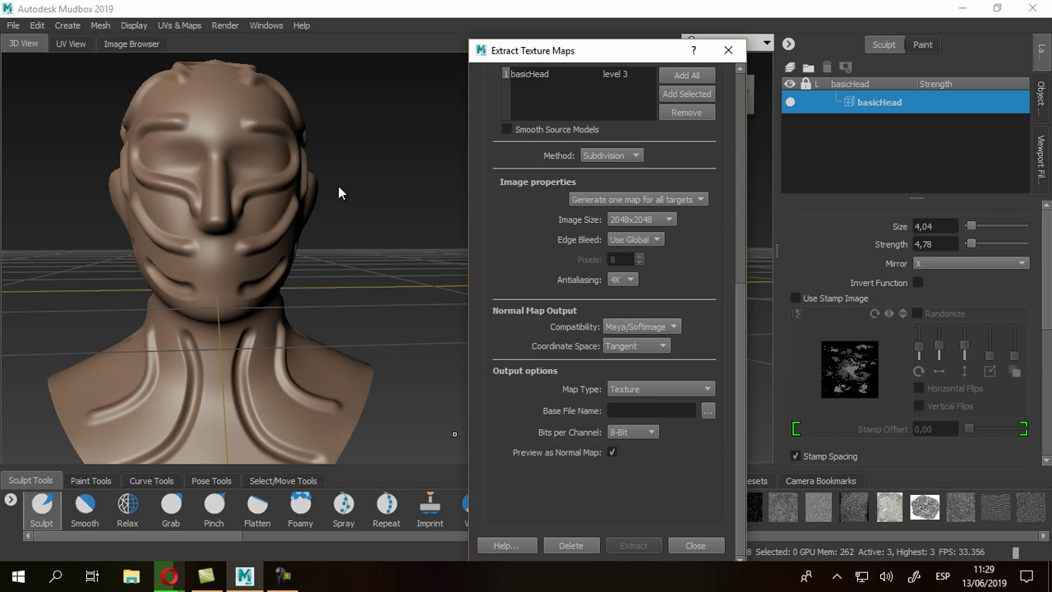
{"action": "left_click", "coordinate": [641, 326]}
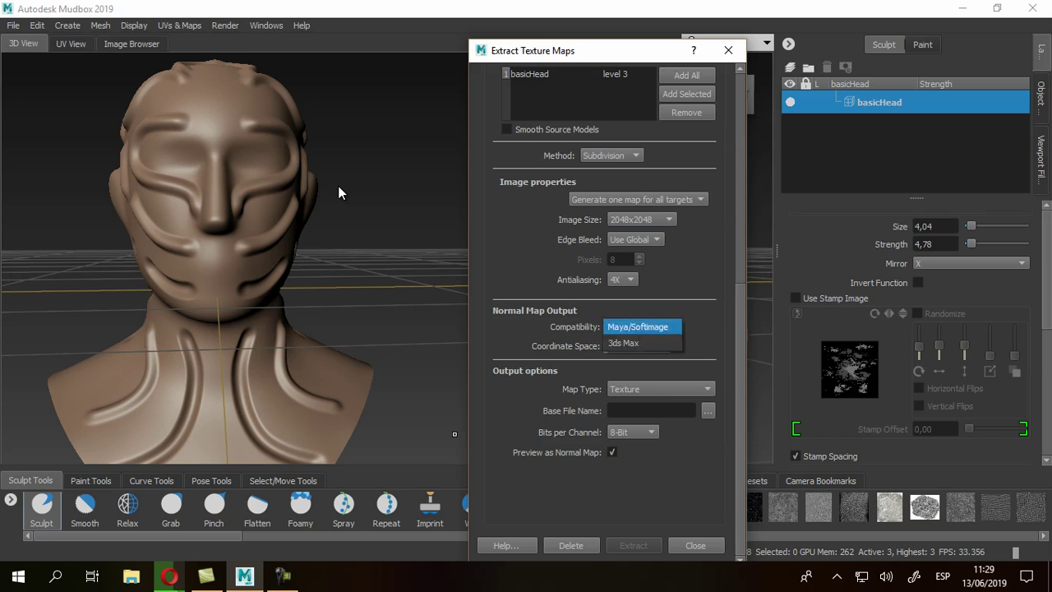
{"action": "key", "text": "Up"}
{"action": "key", "text": "Down"}
{"action": "key", "text": "Up"}
{"action": "key", "text": "Down"}
{"action": "key", "text": "Up"}
{"action": "key", "text": "Down"}
{"action": "key", "text": "Up"}
{"action": "key", "text": "Down"}
{"action": "key", "text": "Up"}
{"action": "key", "text": "Down"}
{"action": "key", "text": "Up"}
{"action": "key", "text": "Return"}
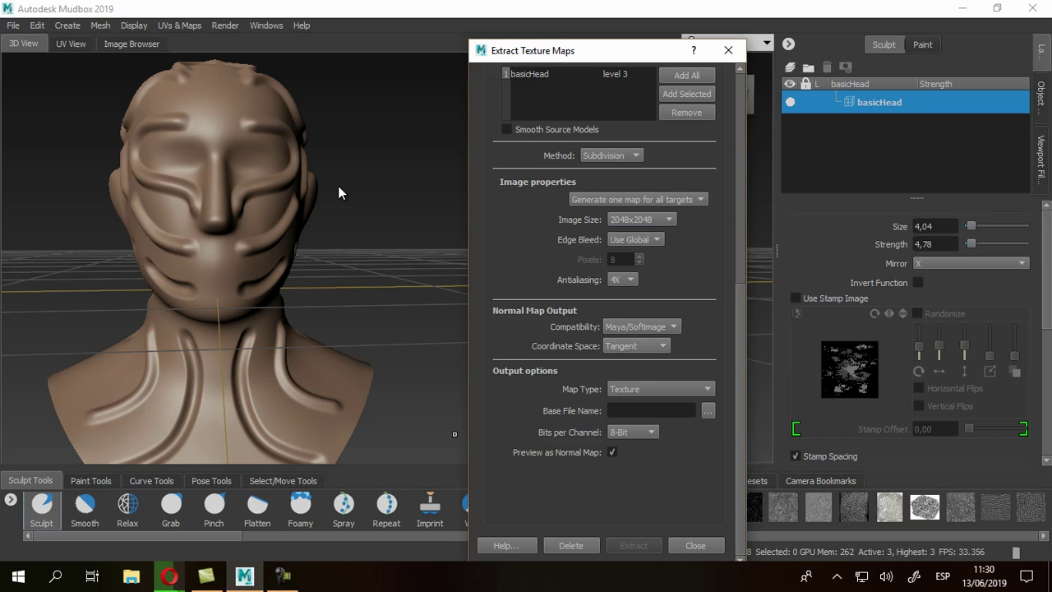
- Compare the Object Space, Tangent and World Space coordinate options for the normal map and keep Tangent
{"action": "left_click", "coordinate": [652, 345]}
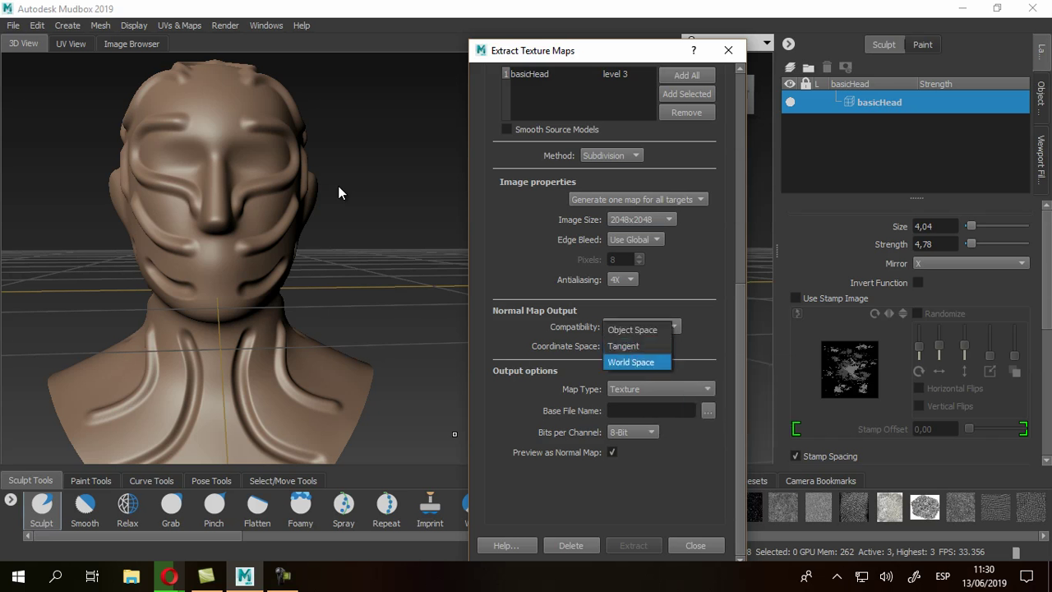
{"action": "key", "text": "Up"}
{"action": "key", "text": "Return"}
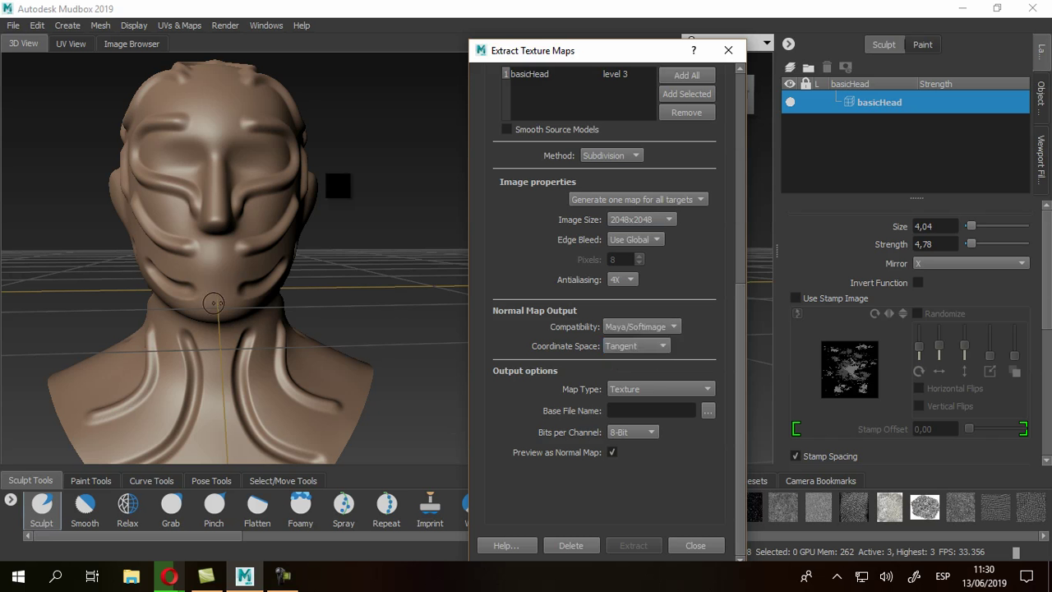
{"action": "key", "text": "space"}
{"action": "key", "text": "Return"}
{"action": "key", "text": "alt+Down"}
{"action": "key", "text": "Down"}
{"action": "key", "text": "Up"}
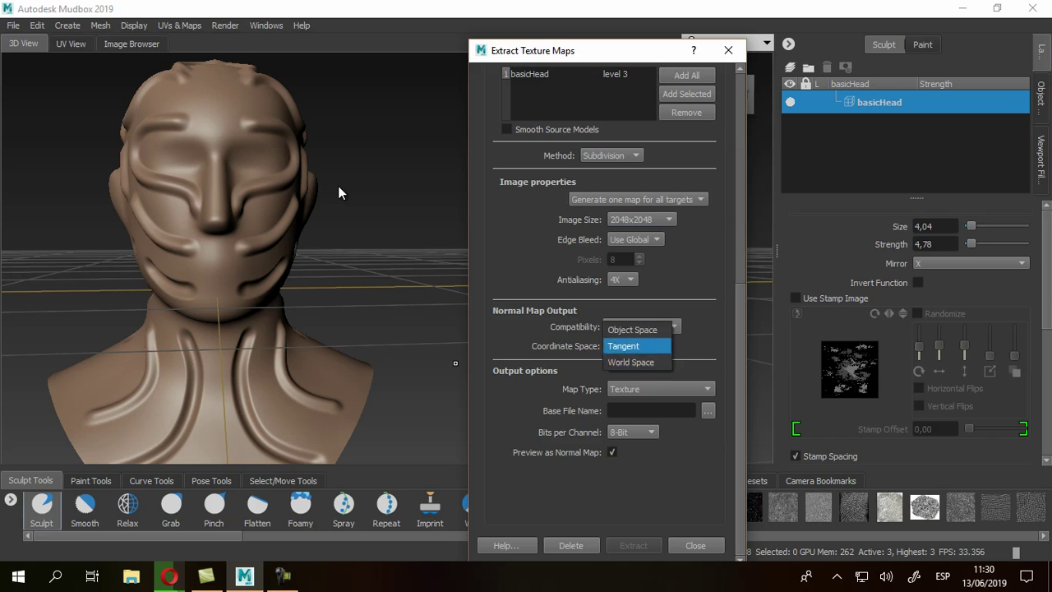
{"action": "key", "text": "Return"}
{"action": "scroll", "coordinate": [339, 192], "scroll_direction": "up", "scroll_amount": 8}
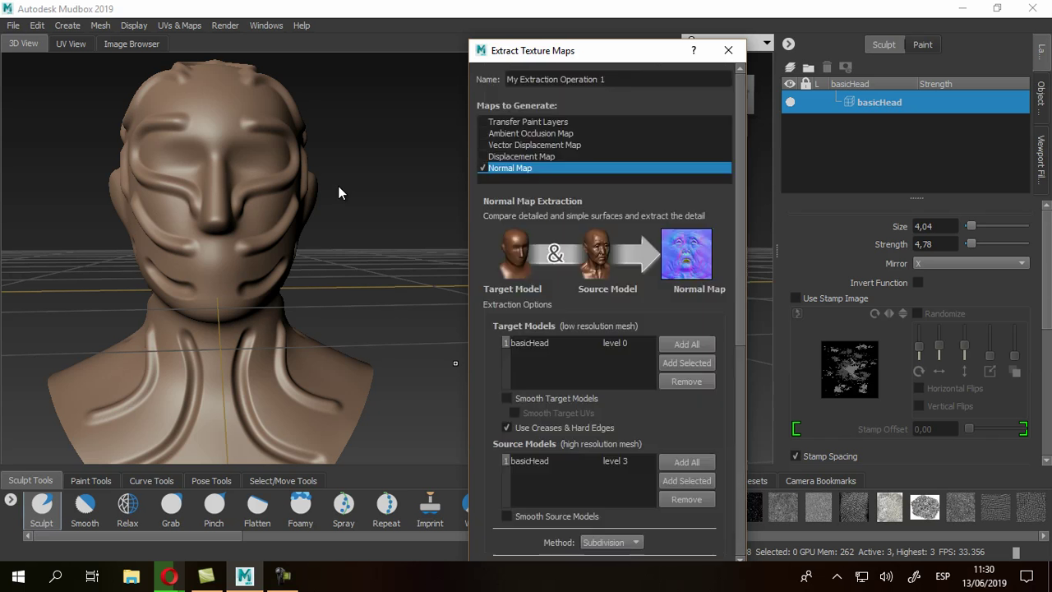
- Review the Ptex and Texture map types for the normal map output and keep Texture
{"action": "key", "text": "Page_Down"}
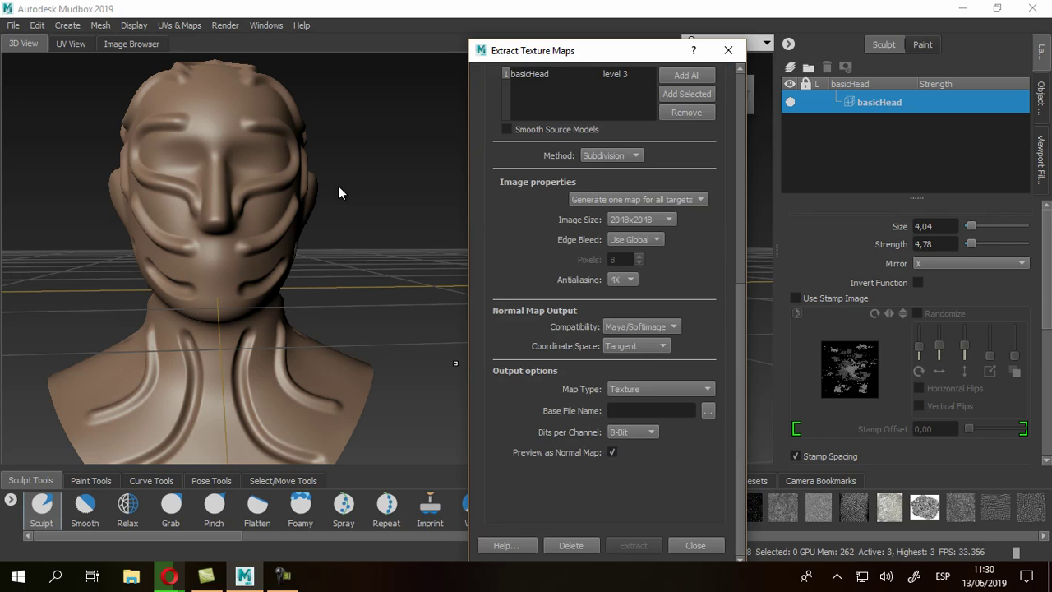
{"action": "left_click", "coordinate": [661, 389]}
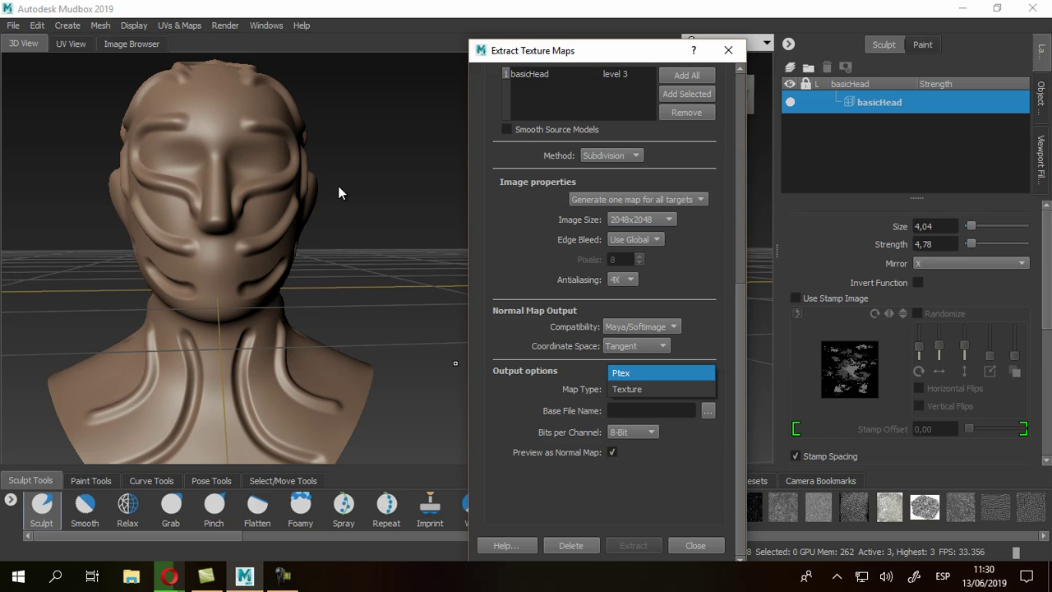
{"action": "key", "text": "Down"}
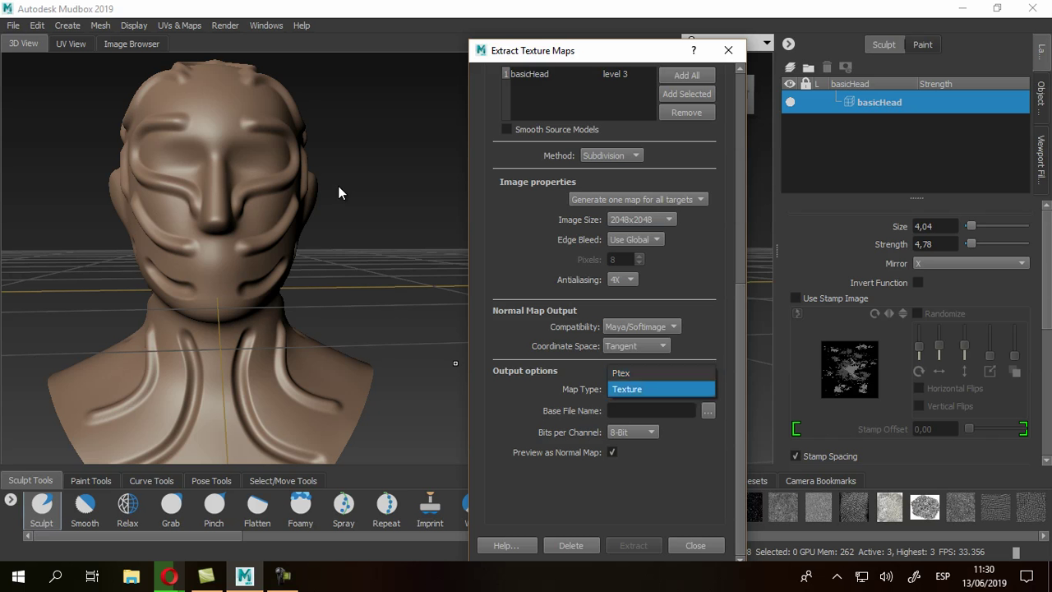
{"action": "key", "text": "Return"}
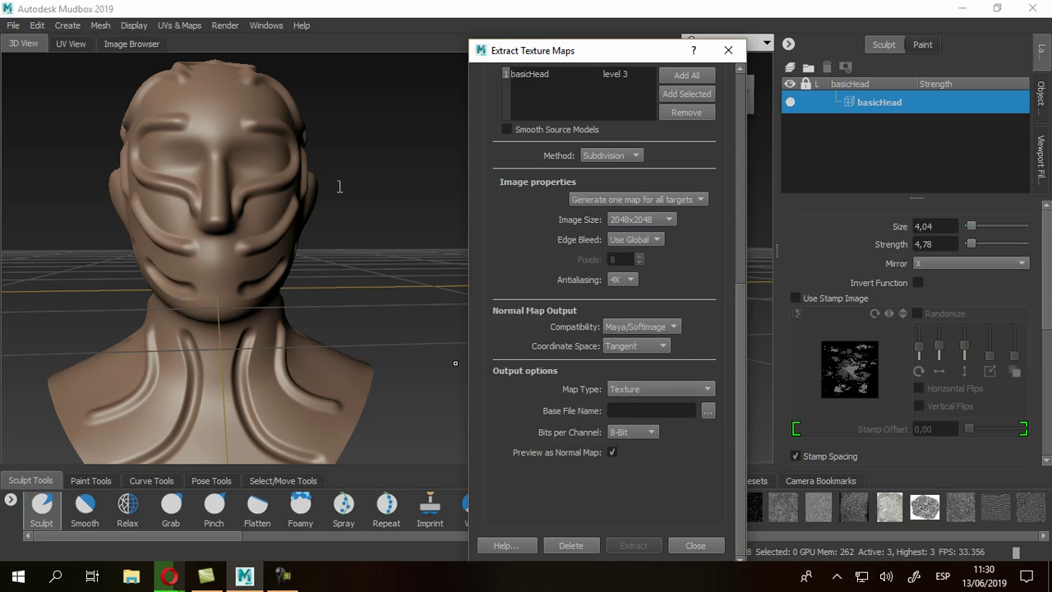
- Name the normal map's base output file NormalMap in the Descargas folder
{"action": "left_click", "coordinate": [709, 410]}
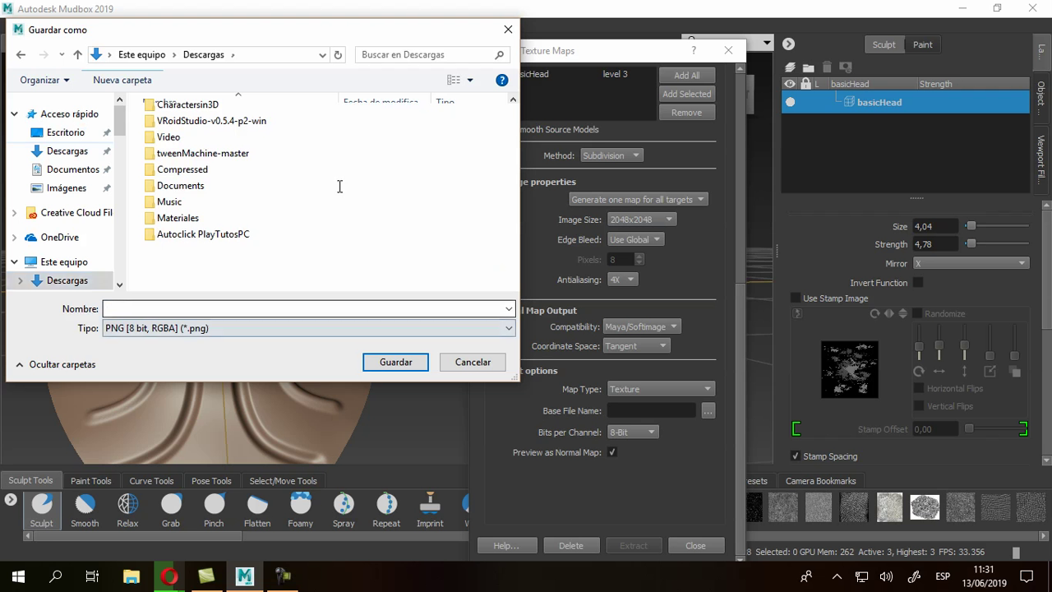
{"action": "type", "text": "Nor"}
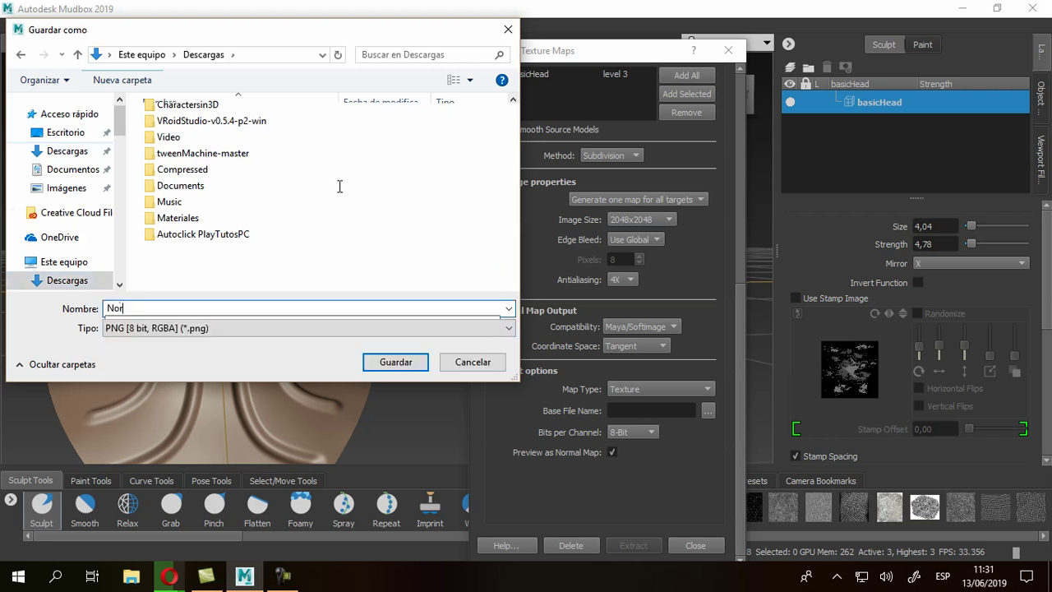
{"action": "type", "text": "malMap"}
{"action": "key", "text": "Tab"}
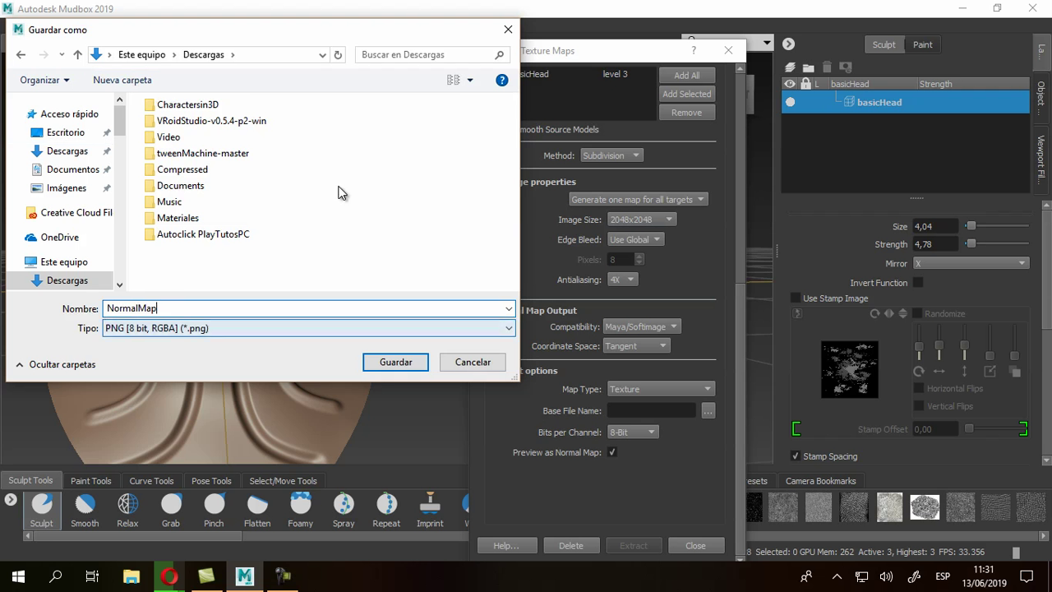
- Review the available image formats, keep PNG [8 bit, RGBA], and save the output file setting
{"action": "left_click", "coordinate": [309, 328]}
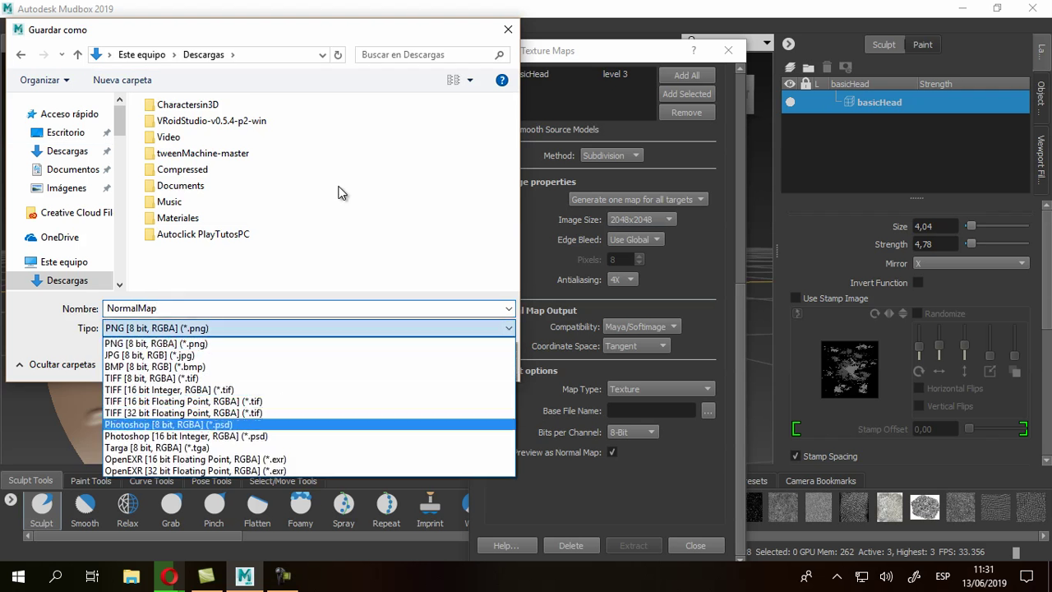
{"action": "key", "text": "Up"}
{"action": "key", "text": "Up"}
{"action": "key", "text": "Up"}
{"action": "key", "text": "Up"}
{"action": "key", "text": "Up"}
{"action": "key", "text": "Up"}
{"action": "key", "text": "Up"}
{"action": "key", "text": "Up"}
{"action": "key", "text": "Down"}
{"action": "key", "text": "Down"}
{"action": "key", "text": "Down"}
{"action": "key", "text": "Down"}
{"action": "key", "text": "Down"}
{"action": "key", "text": "Down"}
{"action": "key", "text": "Down"}
{"action": "key", "text": "Down"}
{"action": "key", "text": "Down"}
{"action": "key", "text": "Down"}
{"action": "key", "text": "Down"}
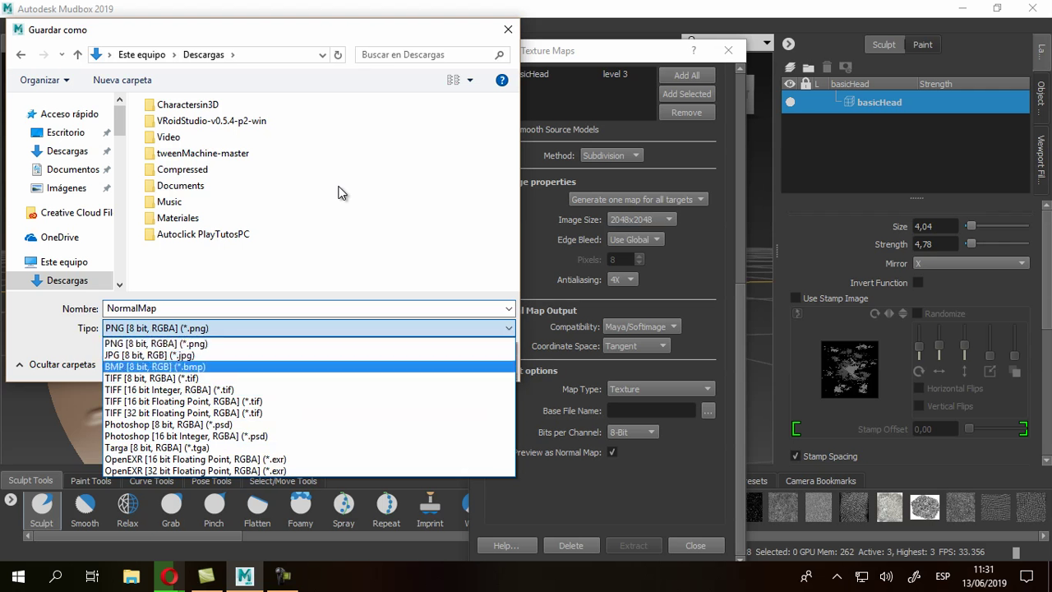
{"action": "key", "text": "Up"}
{"action": "key", "text": "Up"}
{"action": "key", "text": "Up"}
{"action": "key", "text": "Up"}
{"action": "key", "text": "Up"}
{"action": "key", "text": "Up"}
{"action": "key", "text": "Up"}
{"action": "key", "text": "Up"}
{"action": "key", "text": "Up"}
{"action": "key", "text": "Up"}
{"action": "key", "text": "Up"}
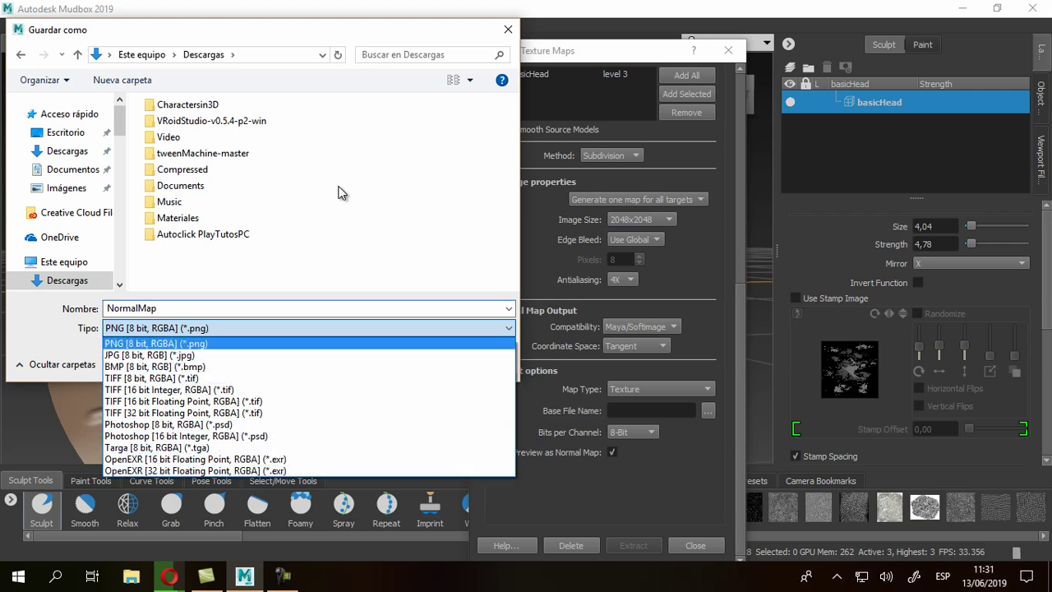
{"action": "key", "text": "Return"}
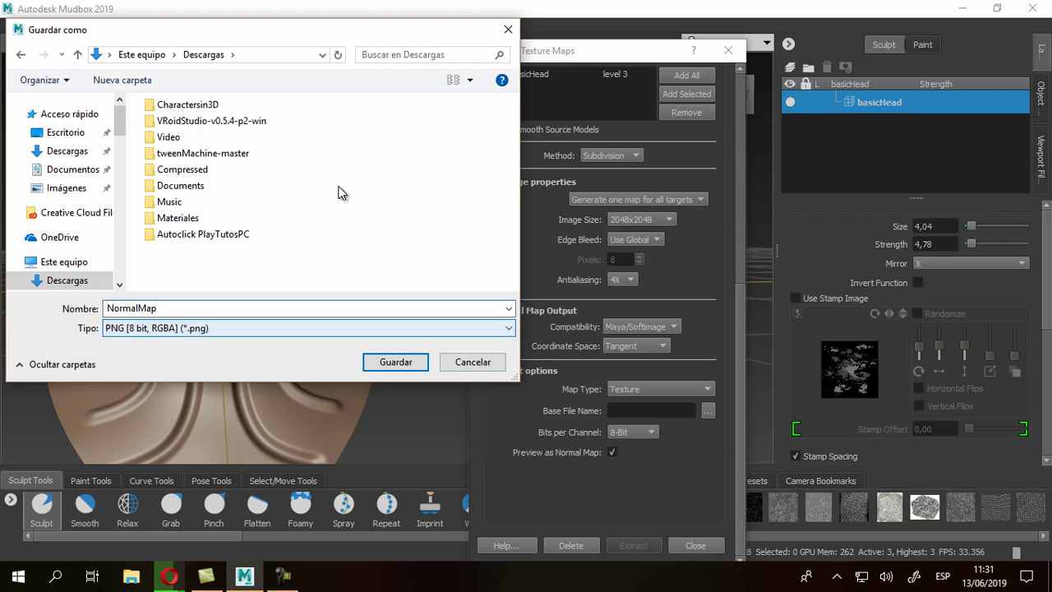
{"action": "left_click", "coordinate": [392, 363]}
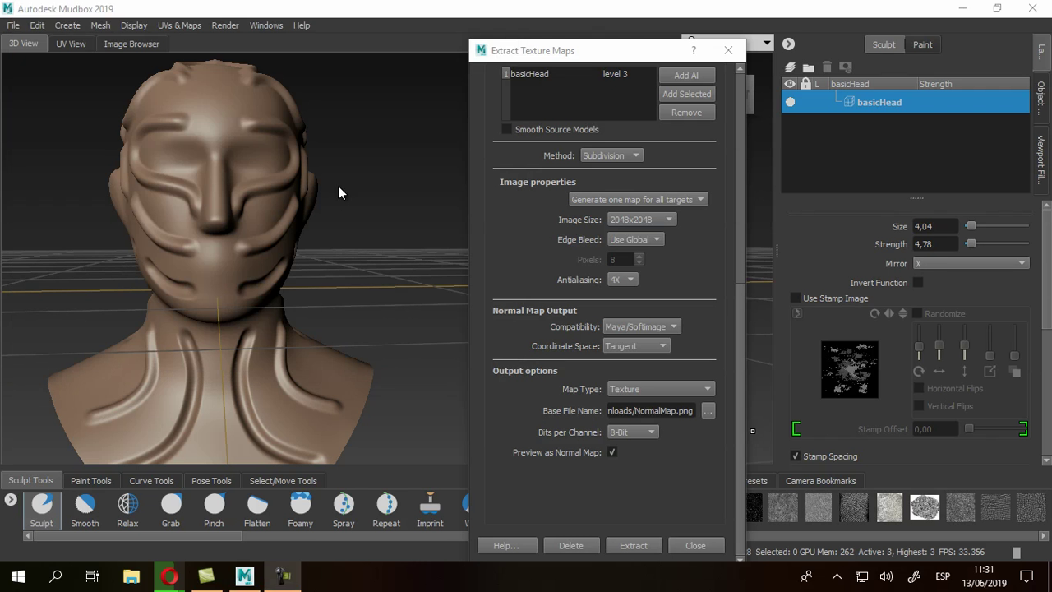
- Extract the normal map at 8-Bit per channel and close the extraction results
{"action": "left_click", "coordinate": [632, 432]}
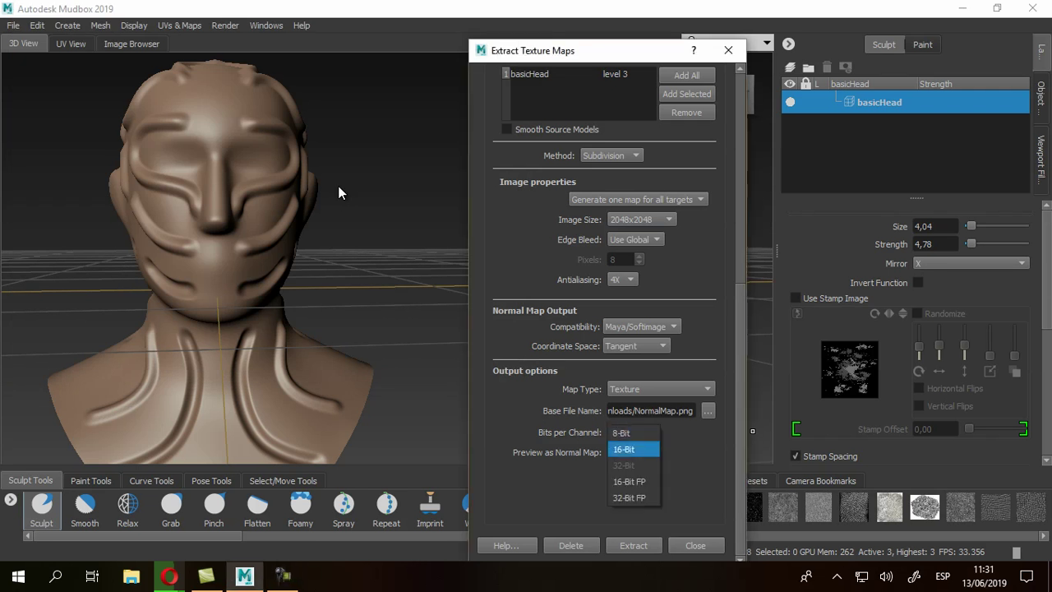
{"action": "key", "text": "Down"}
{"action": "key", "text": "Down"}
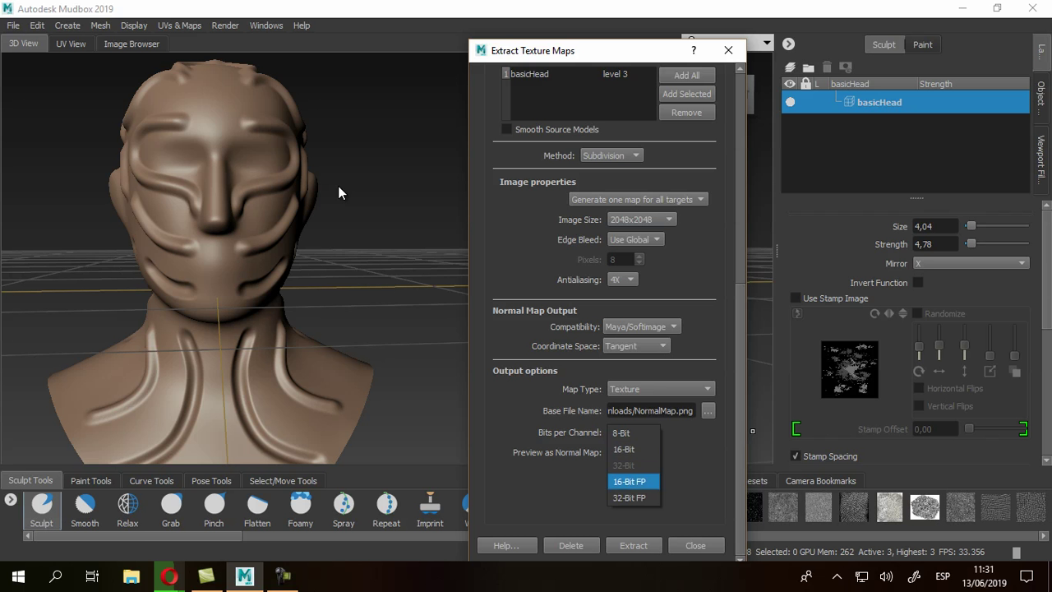
{"action": "key", "text": "Up"}
{"action": "key", "text": "Up"}
{"action": "key", "text": "Up"}
{"action": "key", "text": "Return"}
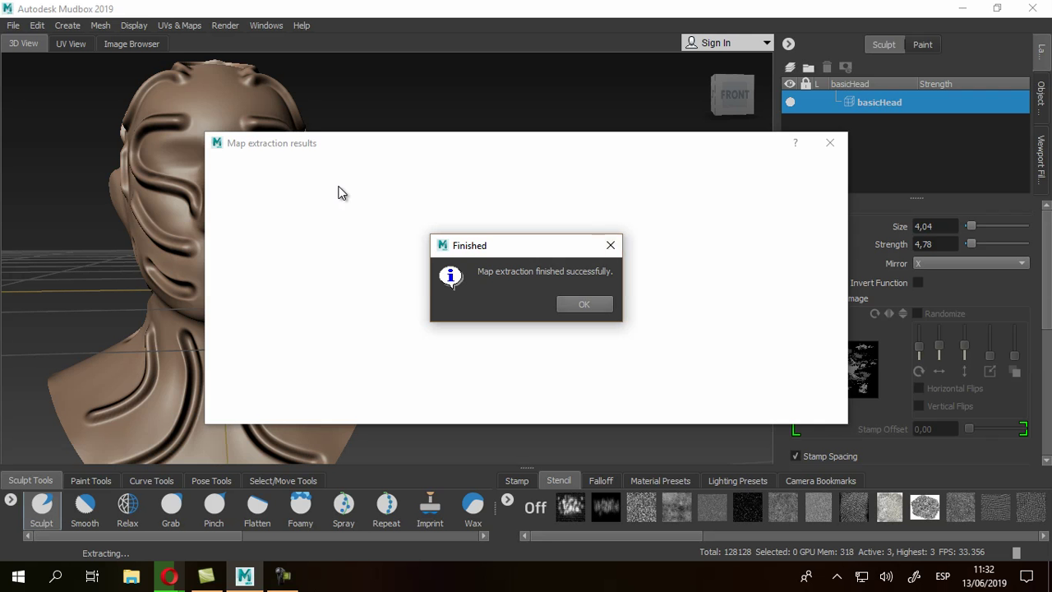
{"action": "key", "text": "Return"}
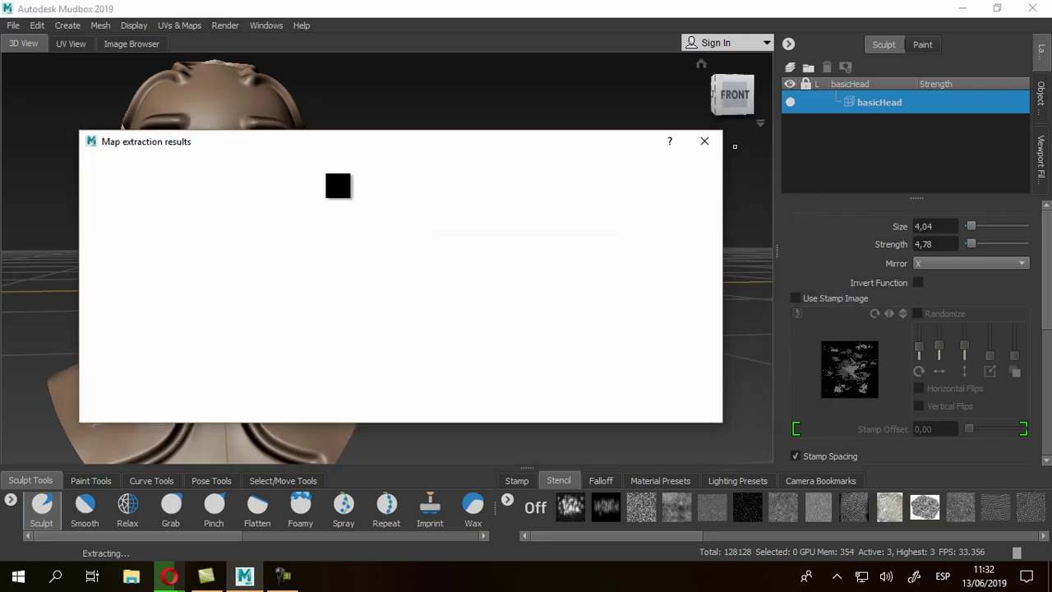
{"action": "left_click", "coordinate": [704, 141]}
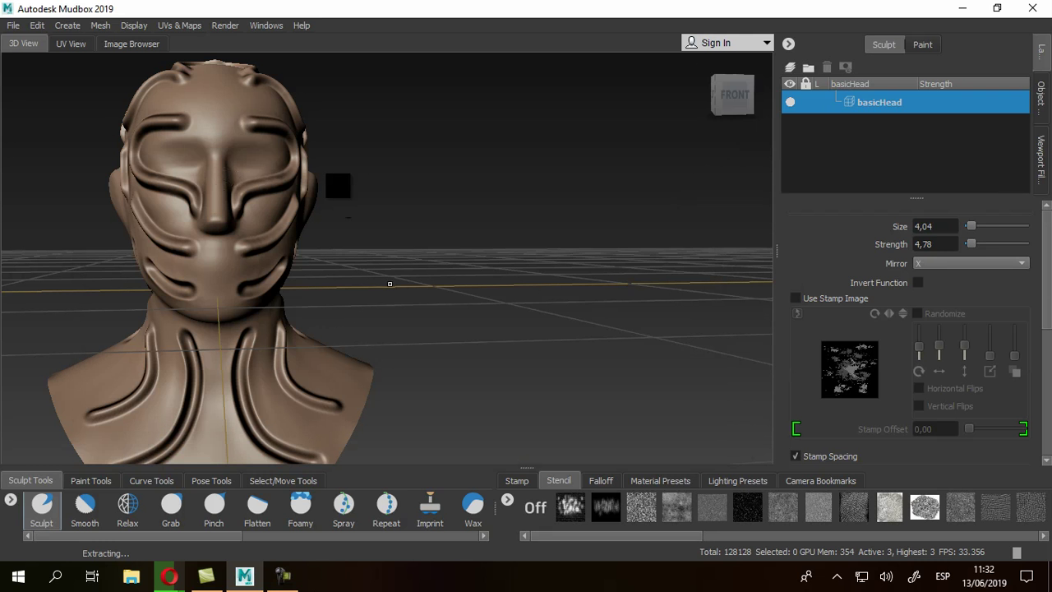
- Step the sculpted head down to subdivision level 0
{"action": "left_click_drag", "start_coordinate": [419, 282], "coordinate": [342, 324], "text": "alt"}
{"action": "middle_click_drag", "start_coordinate": [342, 324], "coordinate": [543, 264], "text": "alt"}
{"action": "scroll", "coordinate": [543, 265], "scroll_direction": "down", "scroll_amount": 2}
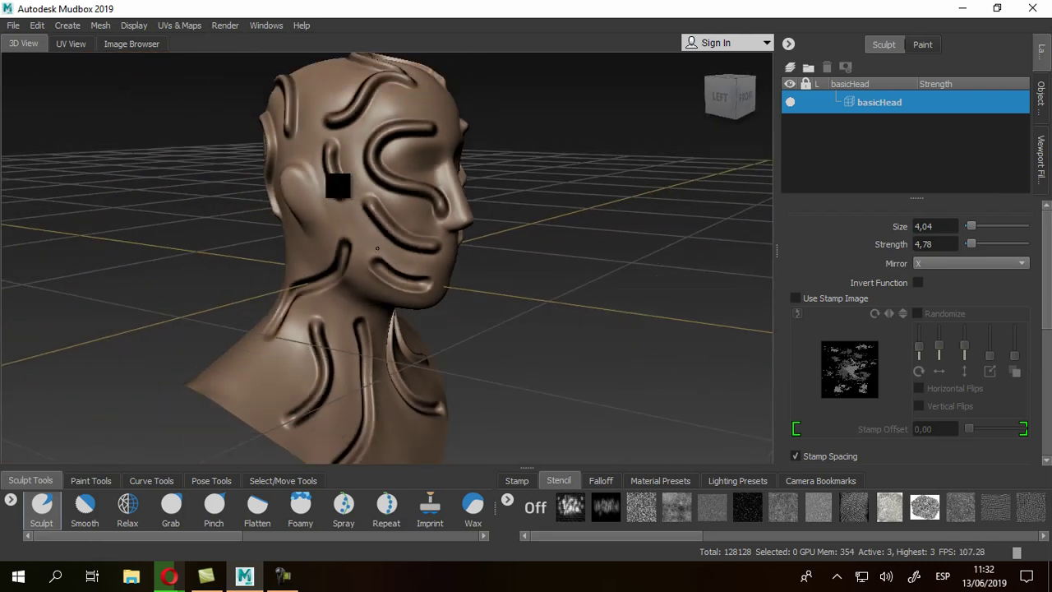
{"action": "left_click_drag", "start_coordinate": [542, 264], "coordinate": [580, 271], "text": "alt"}
{"action": "key", "text": "Page_Down"}
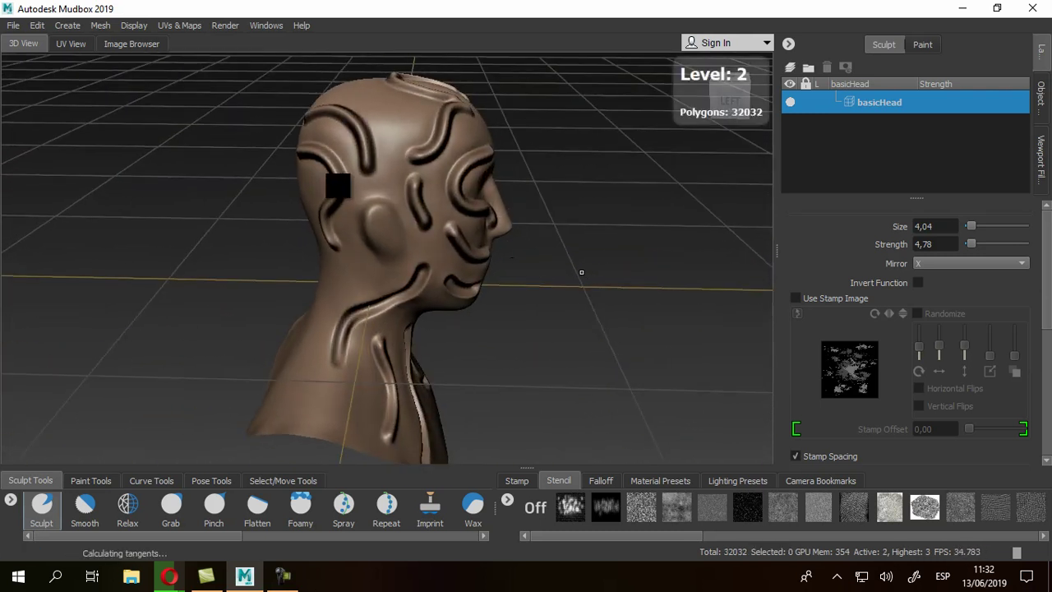
{"action": "key", "text": "Page_Down"}
{"action": "key", "text": "Page_Down"}
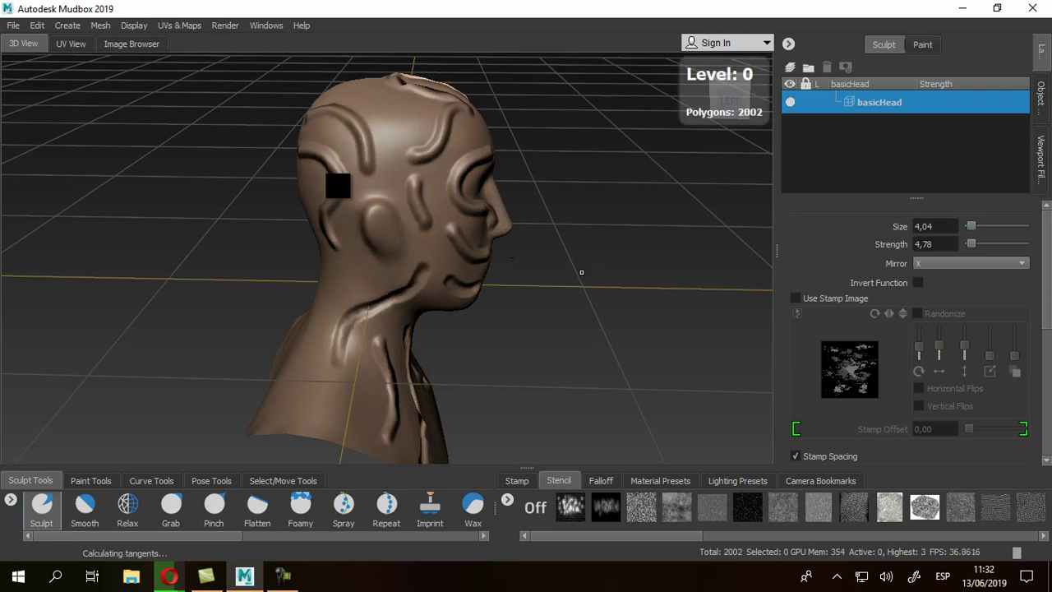
- Show the paint layers and examine the normal map's detail on the low-resolution head from several sides
{"action": "left_click_drag", "start_coordinate": [557, 282], "coordinate": [299, 121], "text": "alt"}
{"action": "left_click_drag", "start_coordinate": [491, 128], "coordinate": [256, 210], "text": "alt"}
{"action": "left_click_drag", "start_coordinate": [567, 203], "coordinate": [340, 192], "text": "alt"}
{"action": "key", "text": "l"}
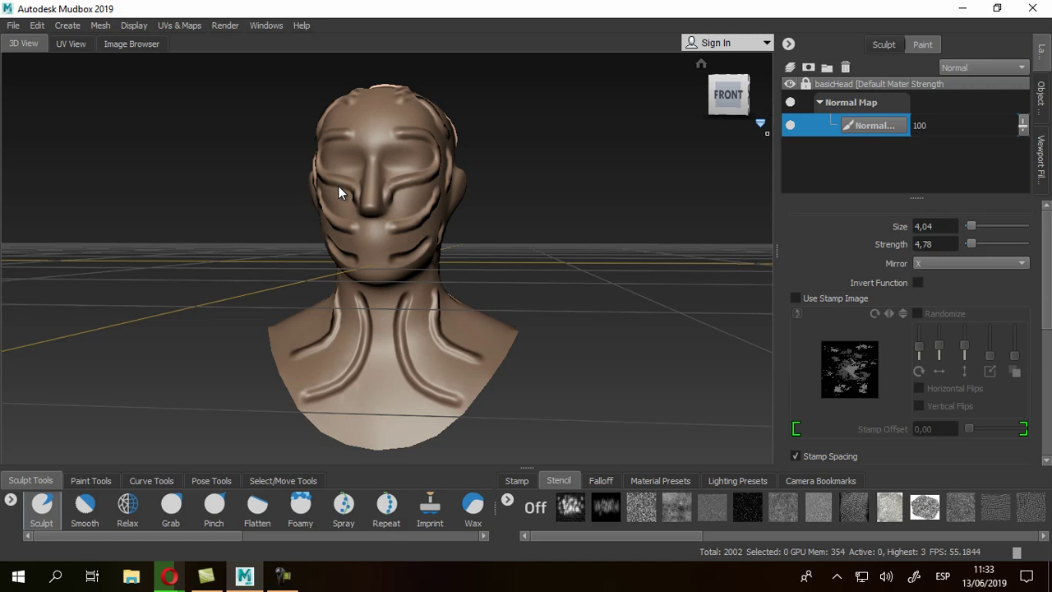
{"action": "left_click_drag", "start_coordinate": [372, 232], "coordinate": [288, 248], "text": "alt"}
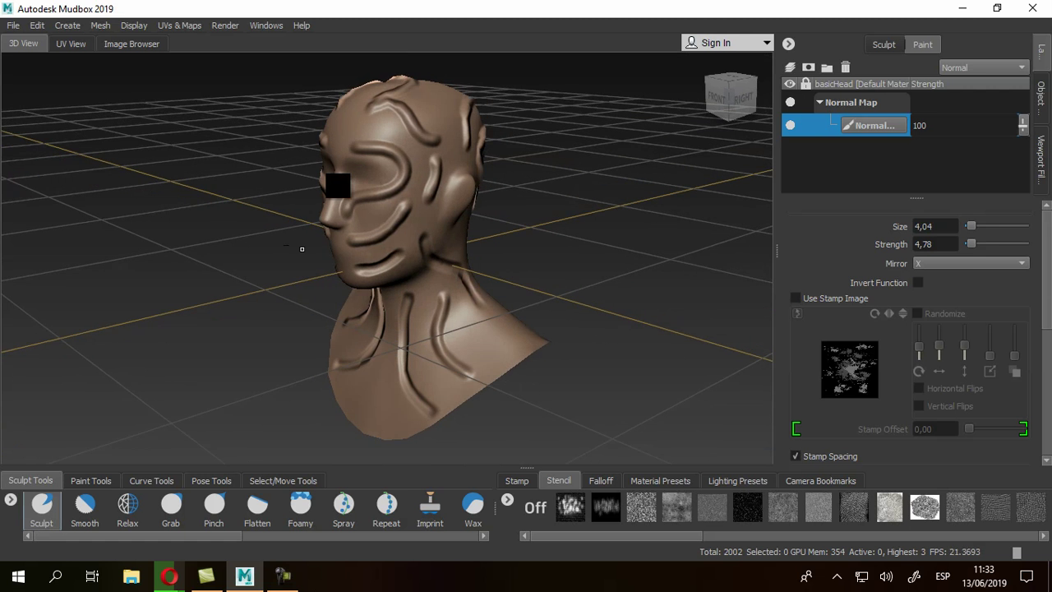
{"action": "left_click_drag", "start_coordinate": [301, 248], "coordinate": [486, 230], "text": "alt"}
{"action": "left_click_drag", "start_coordinate": [398, 180], "coordinate": [466, 249], "text": "alt"}
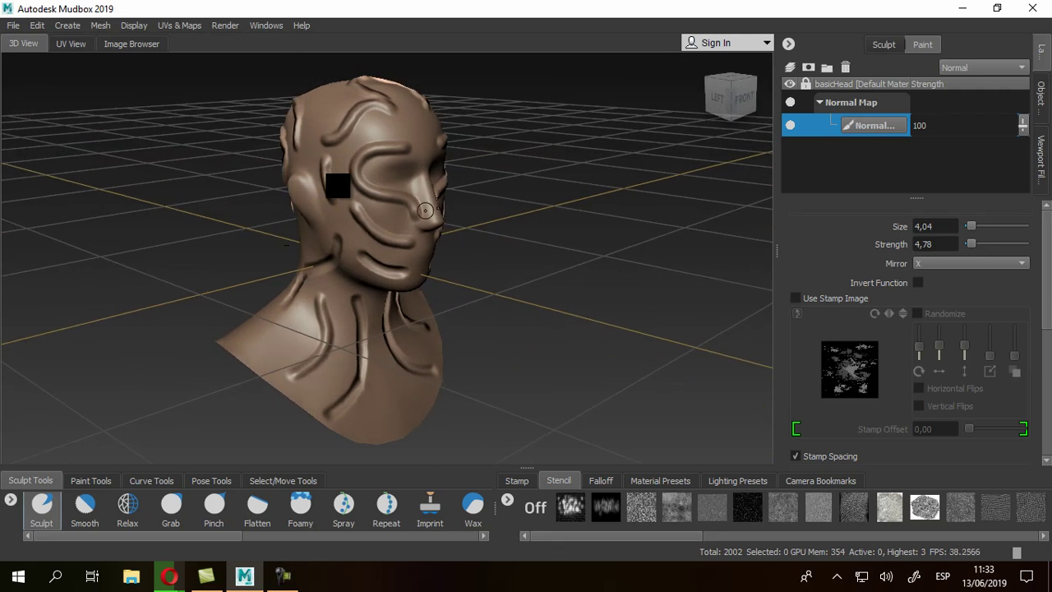
{"action": "left_click_drag", "start_coordinate": [332, 274], "coordinate": [486, 308], "text": "alt"}
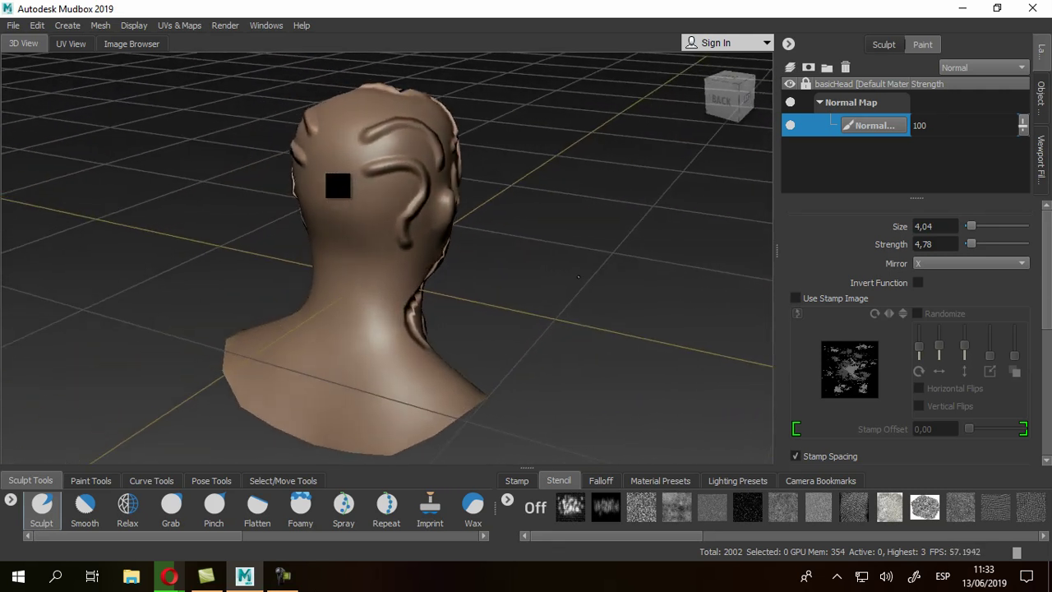
{"action": "right_click_drag", "start_coordinate": [487, 308], "coordinate": [544, 162], "text": "alt"}
{"action": "middle_click_drag", "start_coordinate": [543, 163], "coordinate": [419, 296], "text": "alt"}
{"action": "left_click_drag", "start_coordinate": [419, 295], "coordinate": [305, 174], "text": "alt"}
{"action": "right_click_drag", "start_coordinate": [306, 174], "coordinate": [404, 215], "text": "alt"}
{"action": "mouse_move", "coordinate": [403, 216]}
{"action": "left_mouse_down", "text": "alt"}
{"action": "mouse_move", "coordinate": [376, 206]}
{"action": "mouse_move", "coordinate": [616, 218]}
{"action": "mouse_move", "coordinate": [486, 182]}
{"action": "mouse_move", "coordinate": [540, 220]}
{"action": "mouse_move", "coordinate": [531, 217]}
{"action": "left_mouse_up", "text": "alt"}
{"action": "scroll", "coordinate": [487, 182], "scroll_direction": "down", "scroll_amount": 3}
{"action": "right_click_drag", "start_coordinate": [531, 217], "coordinate": [391, 176], "text": "alt"}
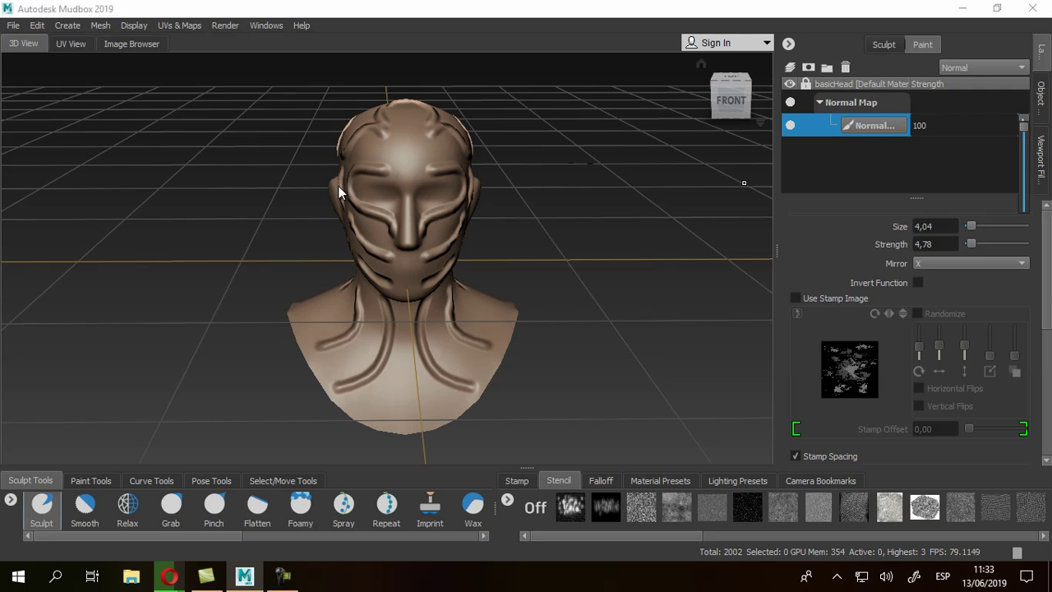
- Vary the Normal Map paint layer's strength between 0 and 100 to compare its effect, ending at 0
{"action": "left_click_drag", "start_coordinate": [1023, 126], "coordinate": [1023, 208]}
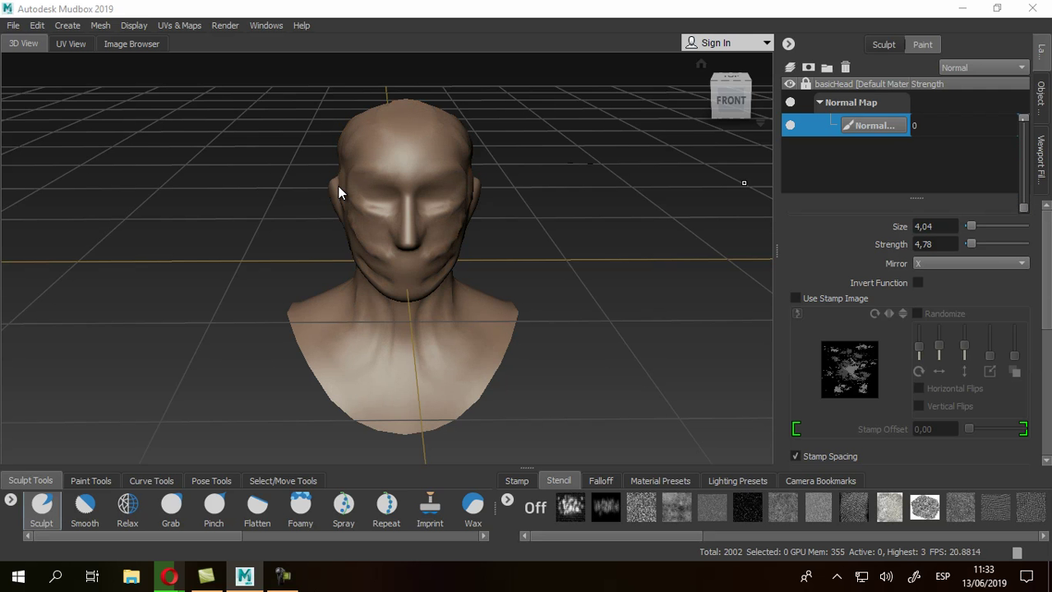
{"action": "type", "text": "78"}
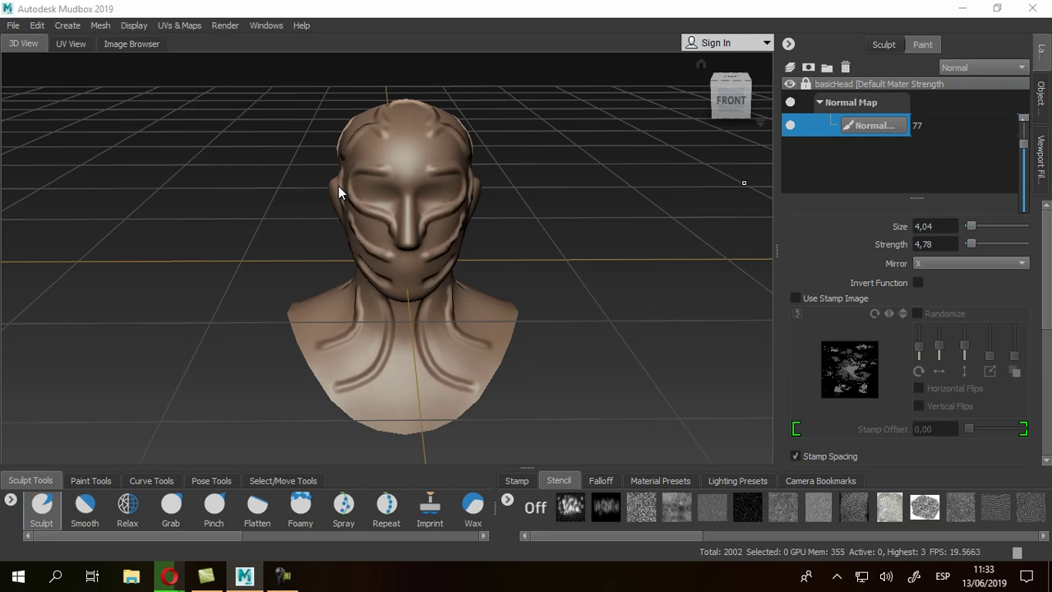
{"action": "key", "text": "BackSpace"}
{"action": "key", "text": "BackSpace"}
{"action": "type", "text": "84"}
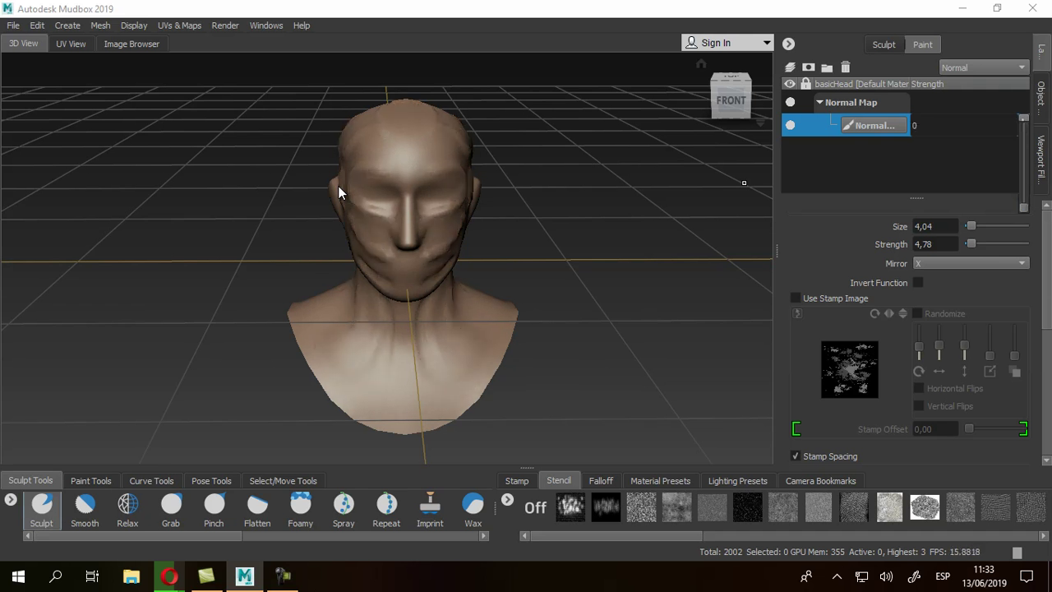
{"action": "key", "text": "BackSpace"}
{"action": "key", "text": "BackSpace"}
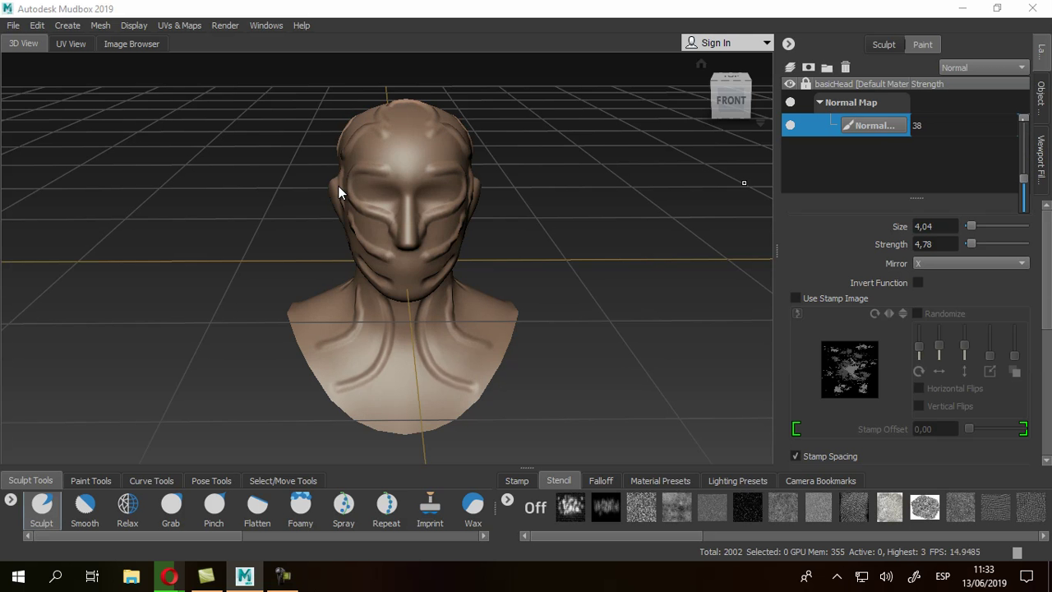
{"action": "type", "text": "36"}
{"action": "key", "text": "BackSpace"}
{"action": "key", "text": "BackSpace"}
{"action": "type", "text": "33"}
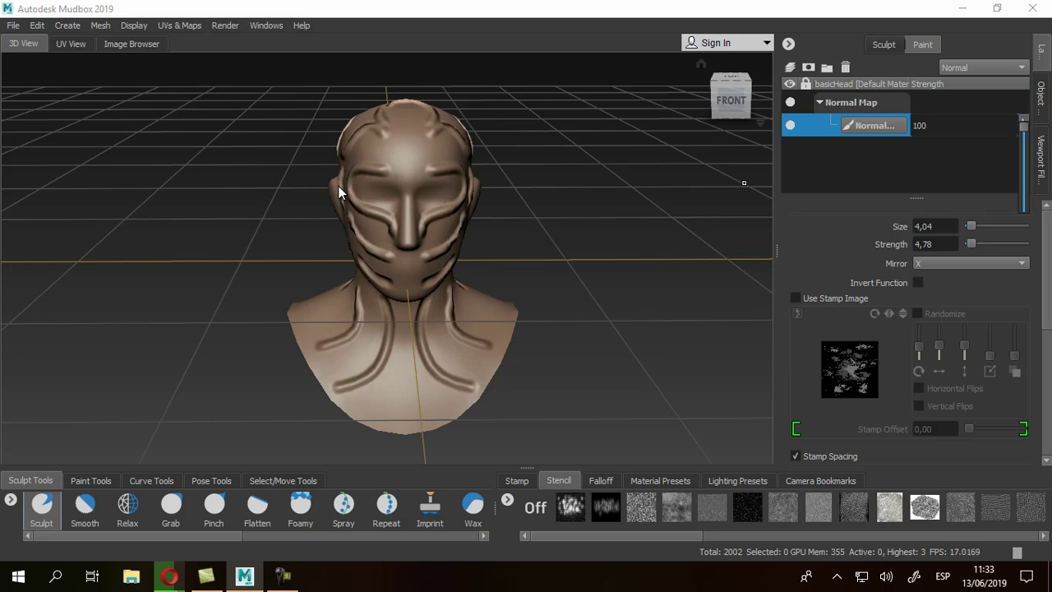
{"action": "key", "text": "BackSpace"}
{"action": "key", "text": "BackSpace"}
{"action": "type", "text": "0"}
{"action": "mouse_move", "coordinate": [1023, 207]}
{"action": "left_mouse_down"}
{"action": "mouse_move", "coordinate": [1023, 118]}
{"action": "mouse_move", "coordinate": [1023, 207]}
{"action": "left_mouse_up"}
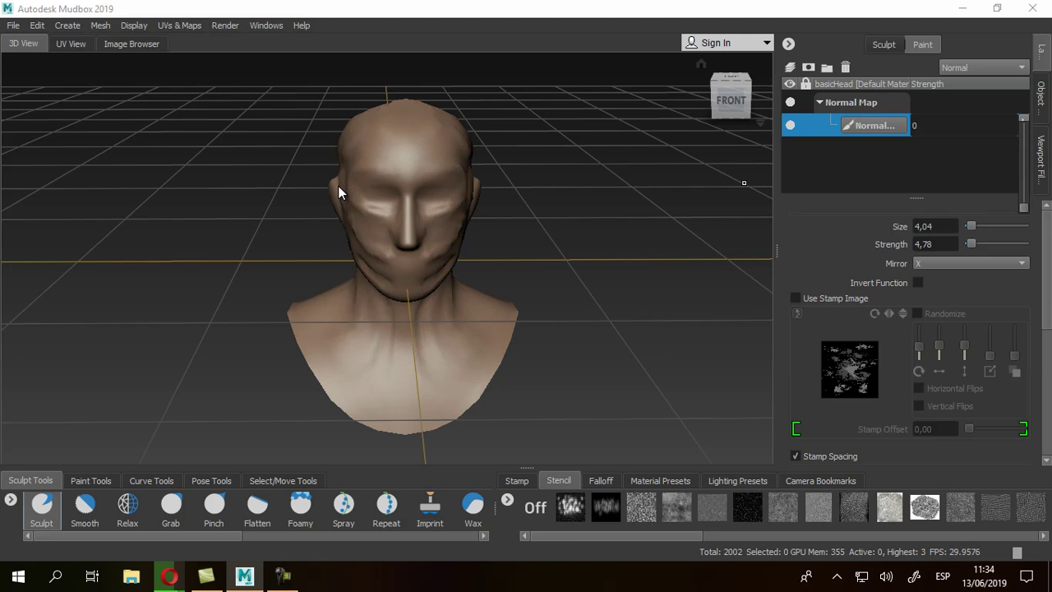
- Examine the low-resolution head without its normal map and restore the Normal Map layer's strength to 100
{"action": "left_click_drag", "start_coordinate": [241, 287], "coordinate": [486, 244], "text": "alt"}
{"action": "scroll", "coordinate": [485, 244], "scroll_direction": "up", "scroll_amount": 3}
{"action": "left_click_drag", "start_coordinate": [547, 227], "coordinate": [373, 187], "text": "alt"}
{"action": "mouse_move", "coordinate": [258, 198]}
{"action": "left_mouse_down", "text": "alt"}
{"action": "mouse_move", "coordinate": [420, 70]}
{"action": "mouse_move", "coordinate": [468, 202]}
{"action": "mouse_move", "coordinate": [354, 140]}
{"action": "mouse_move", "coordinate": [464, 153]}
{"action": "left_mouse_up", "text": "alt"}
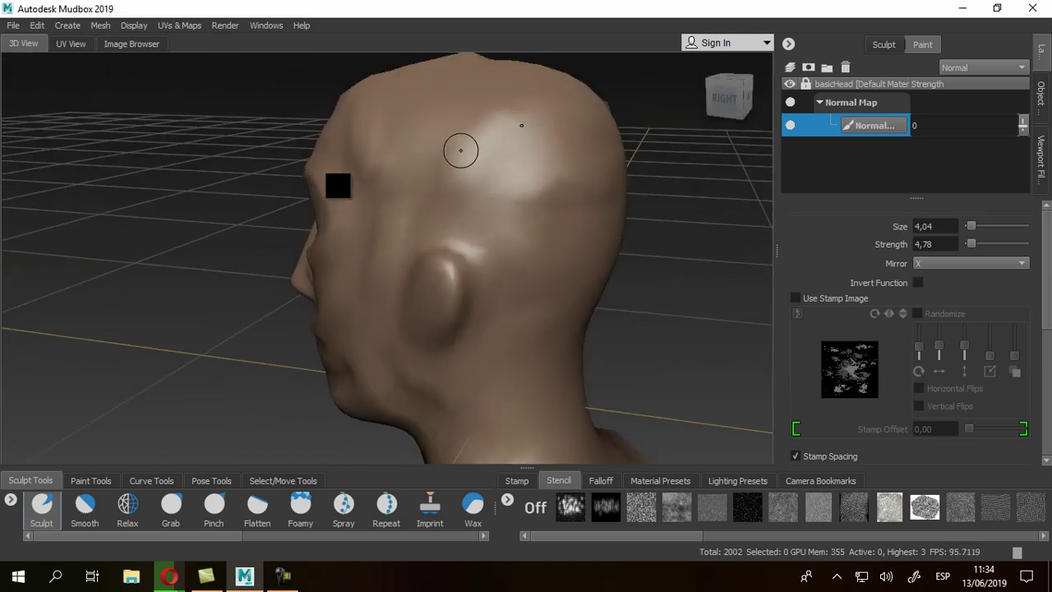
{"action": "left_click_drag", "start_coordinate": [435, 208], "coordinate": [753, 202], "text": "alt"}
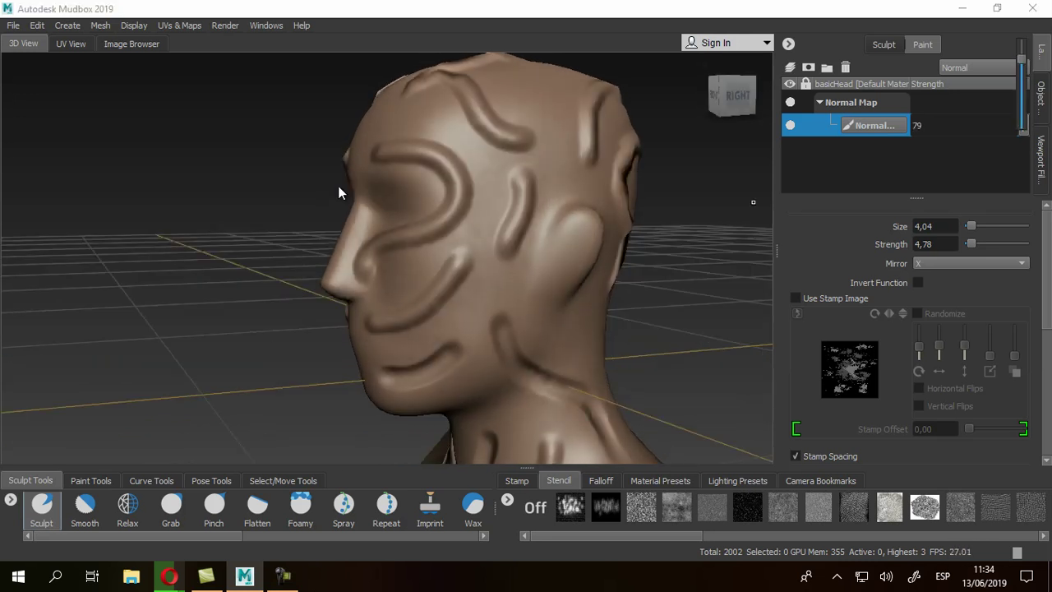
{"action": "left_click_drag", "start_coordinate": [339, 193], "coordinate": [616, 222], "text": "alt"}
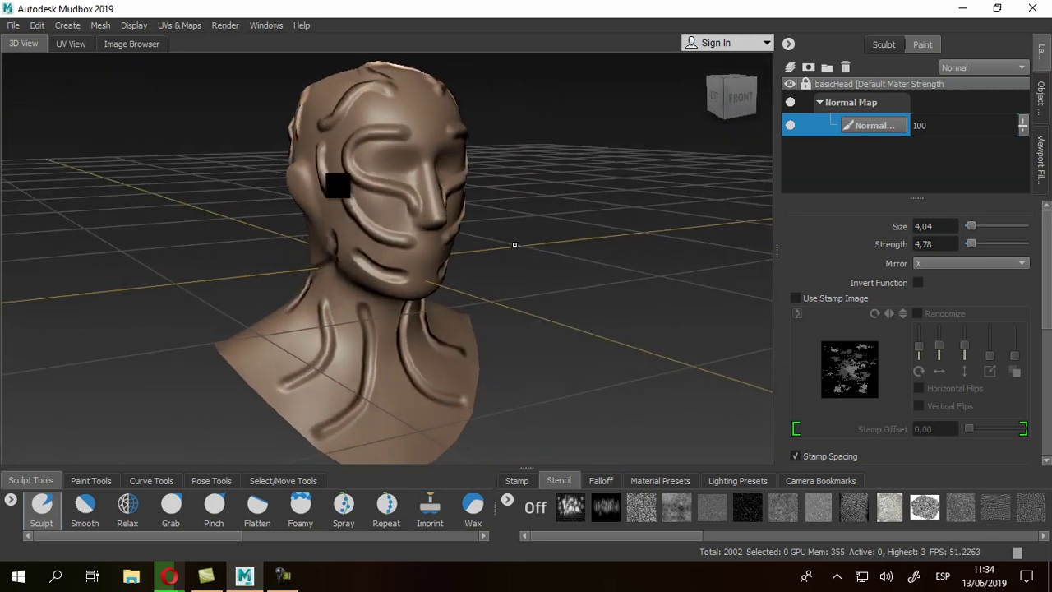
- Start a new scene without saving the current one, load the Basic Head starting point and view it at an angle
{"action": "left_click", "coordinate": [13, 24]}
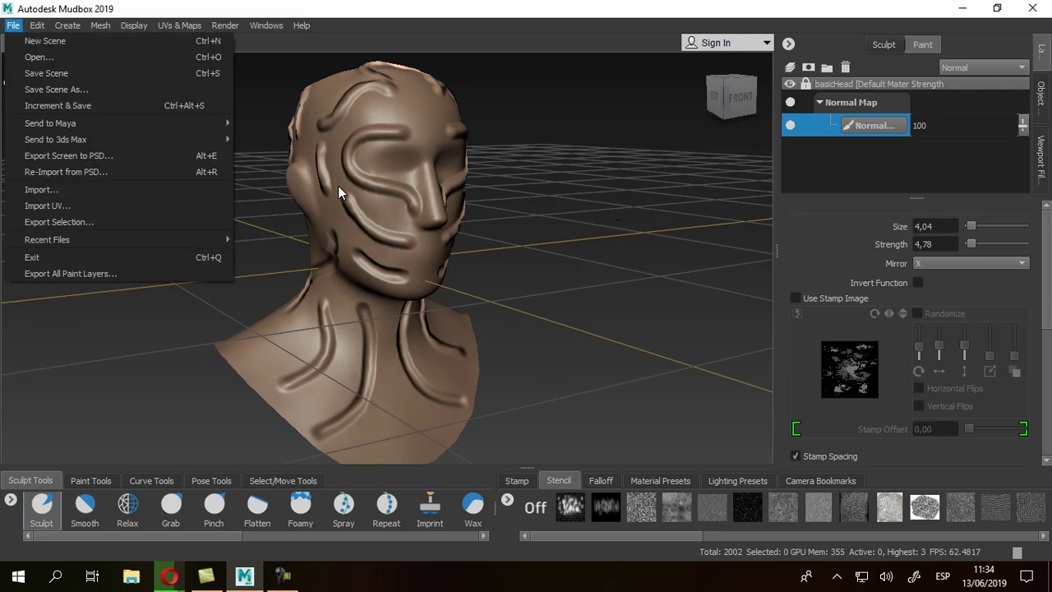
{"action": "left_click", "coordinate": [37, 40]}
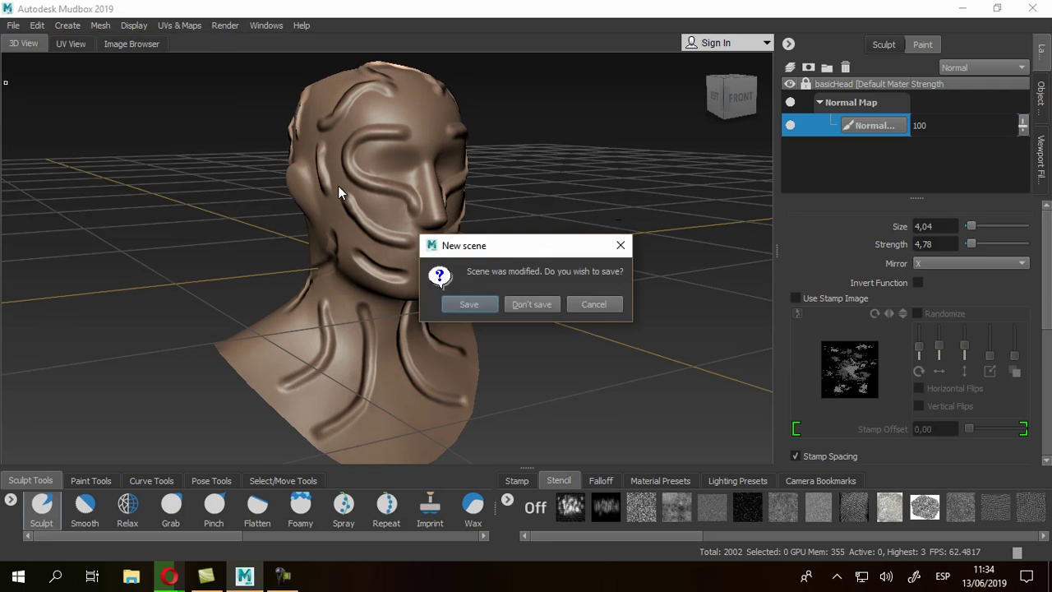
{"action": "key", "text": "Escape"}
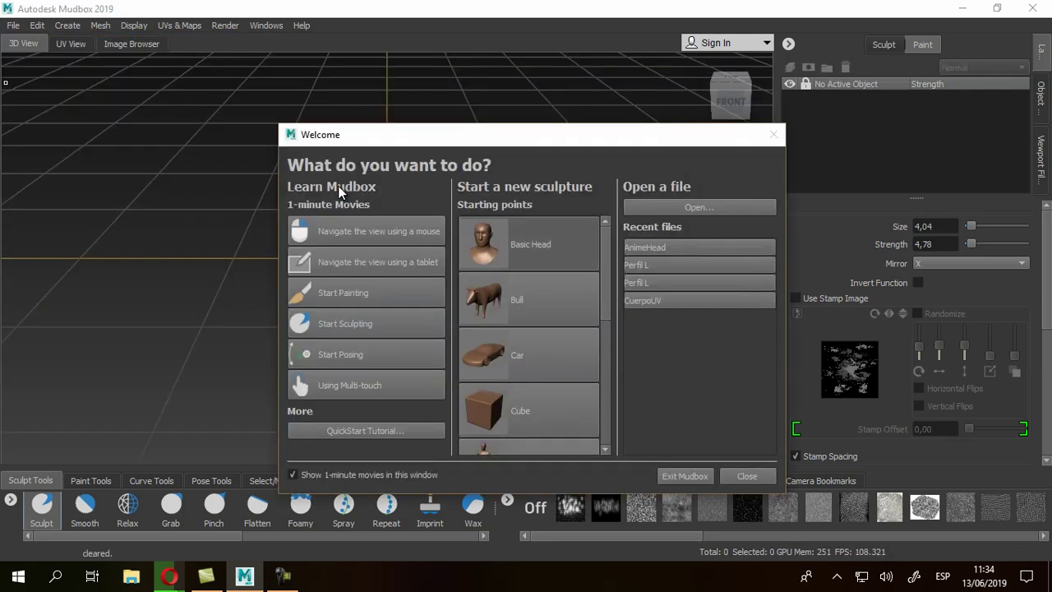
{"action": "left_click", "coordinate": [529, 244]}
{"action": "left_click_drag", "start_coordinate": [484, 293], "coordinate": [518, 226], "text": "alt"}
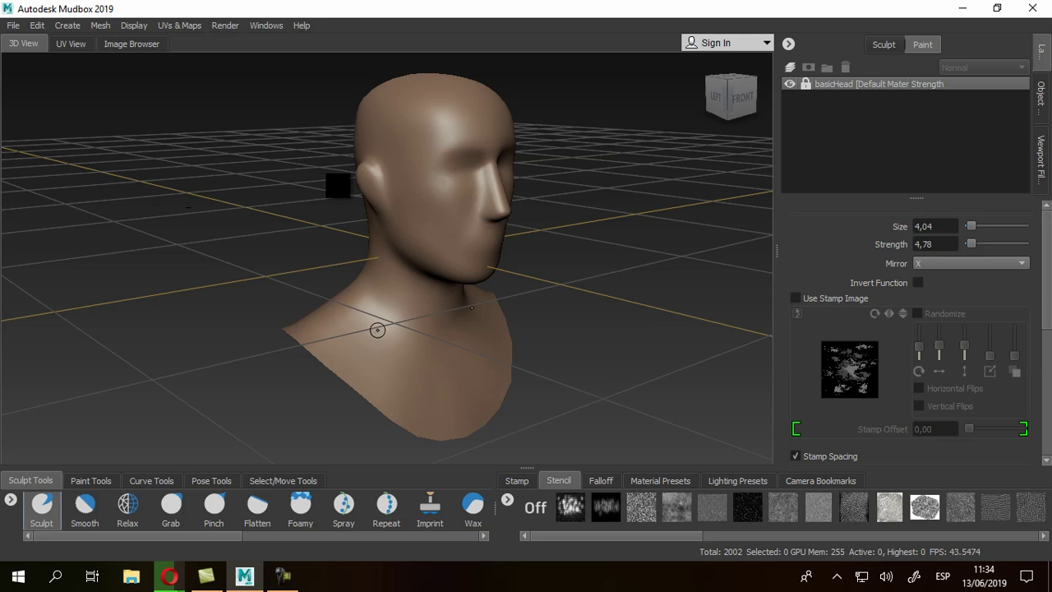
- Examine the new head's UV layout and return to the 3D view of the model
{"action": "left_click", "coordinate": [71, 44]}
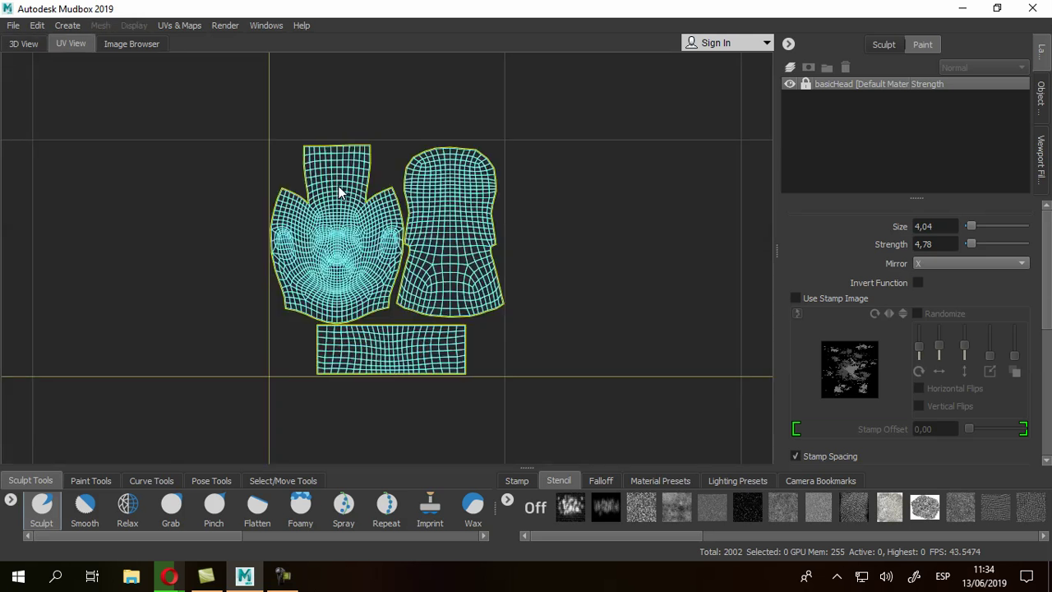
{"action": "key", "text": "t"}
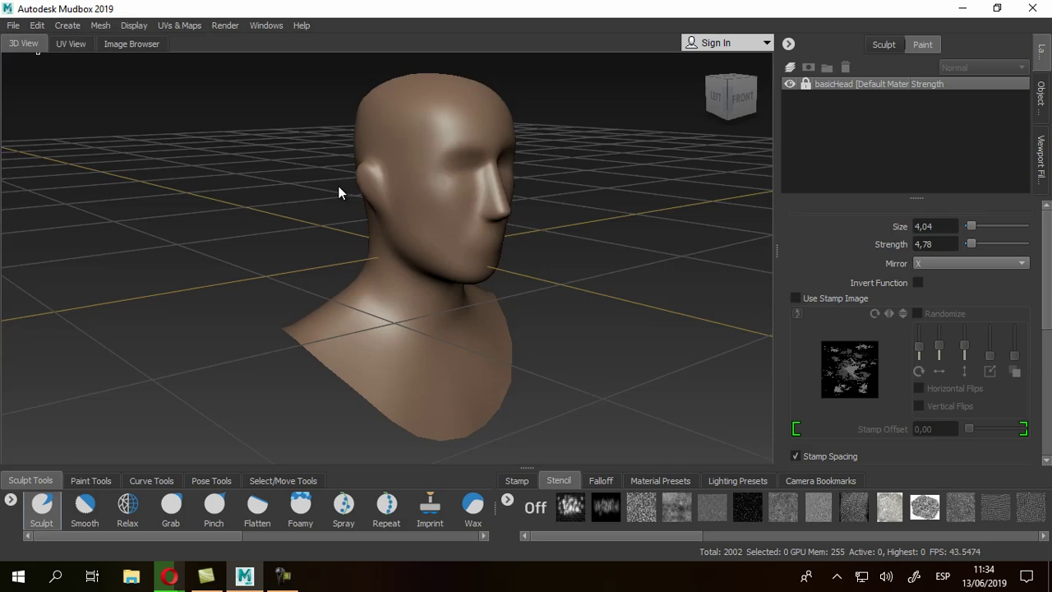
{"action": "mouse_move", "coordinate": [626, 270]}
{"action": "left_mouse_down", "text": "alt"}
{"action": "mouse_move", "coordinate": [556, 277]}
{"action": "mouse_move", "coordinate": [354, 239]}
{"action": "left_mouse_up", "text": "alt"}
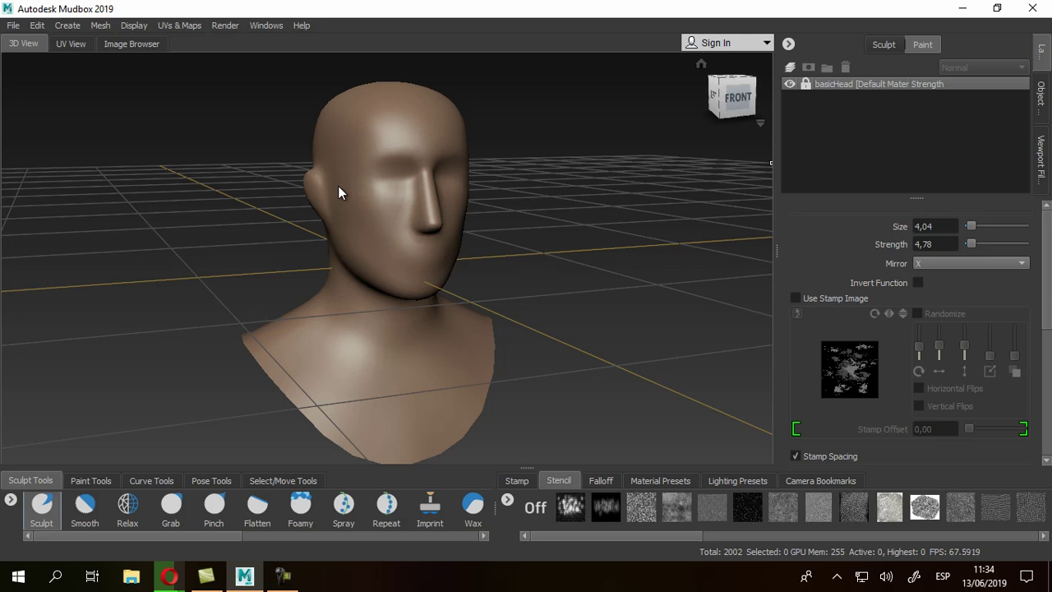
{"action": "key", "text": "Menu"}
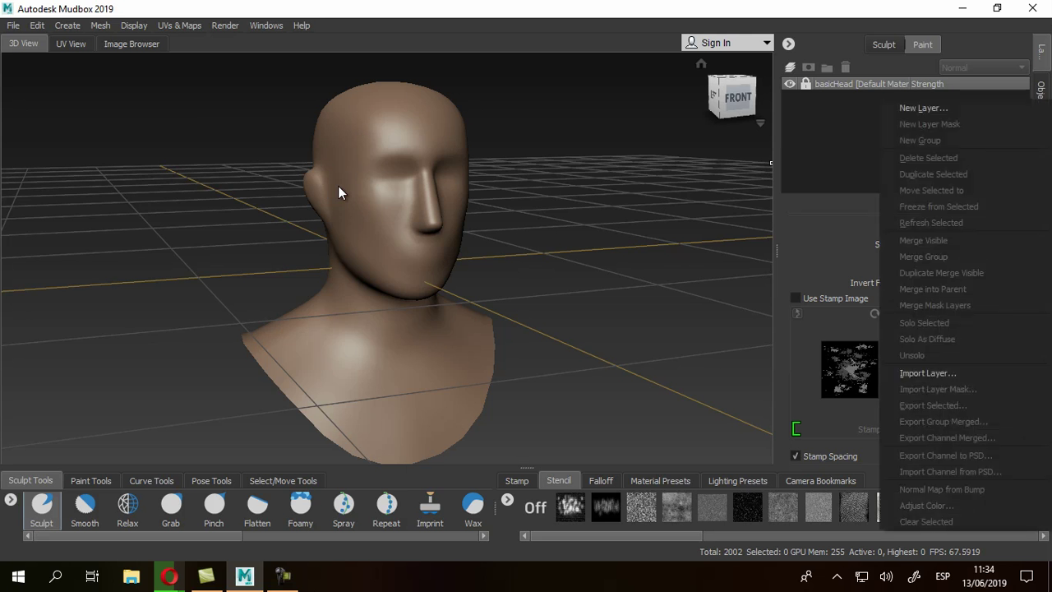
{"action": "left_click", "coordinate": [771, 163]}
{"action": "right_click", "coordinate": [895, 116]}
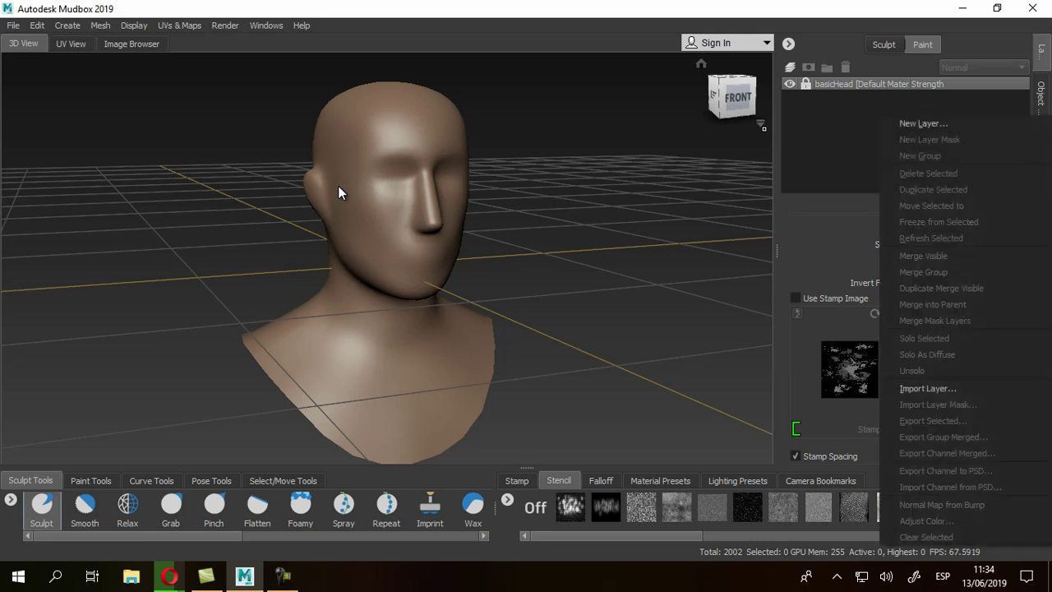
{"action": "left_click", "coordinate": [927, 388]}
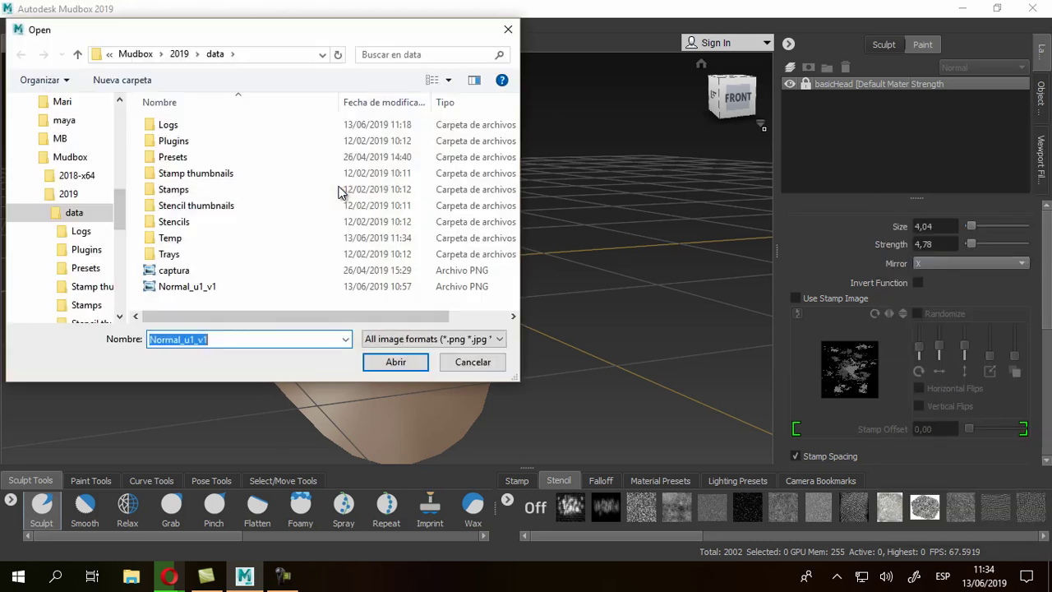
{"action": "left_click", "coordinate": [508, 29]}
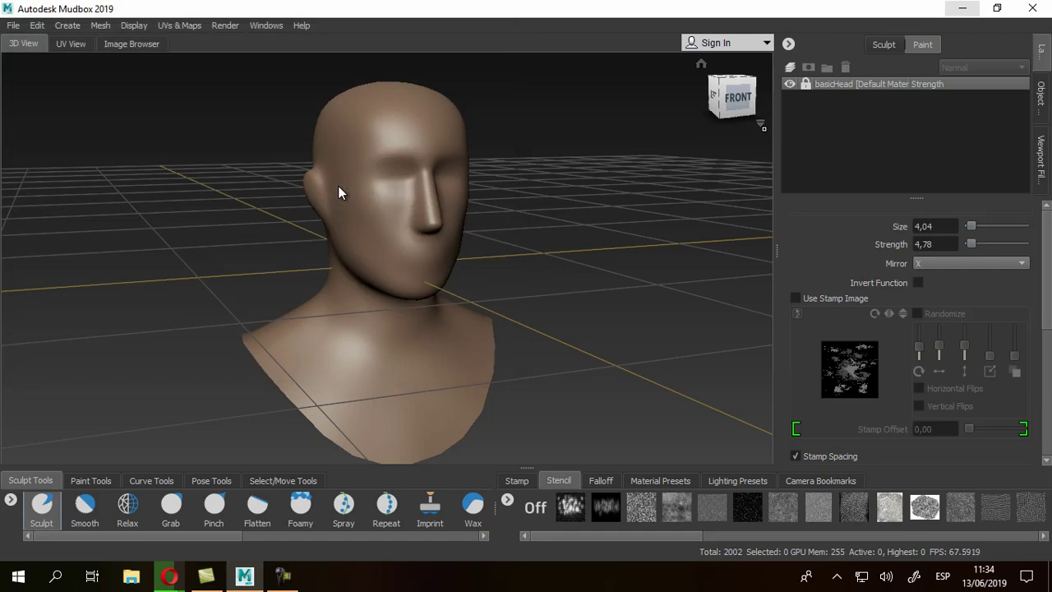
- Switch to File Explorer and look through the Descargas folder for the extracted NormalMap_u1_v1 PNG
{"action": "left_click", "coordinate": [963, 8]}
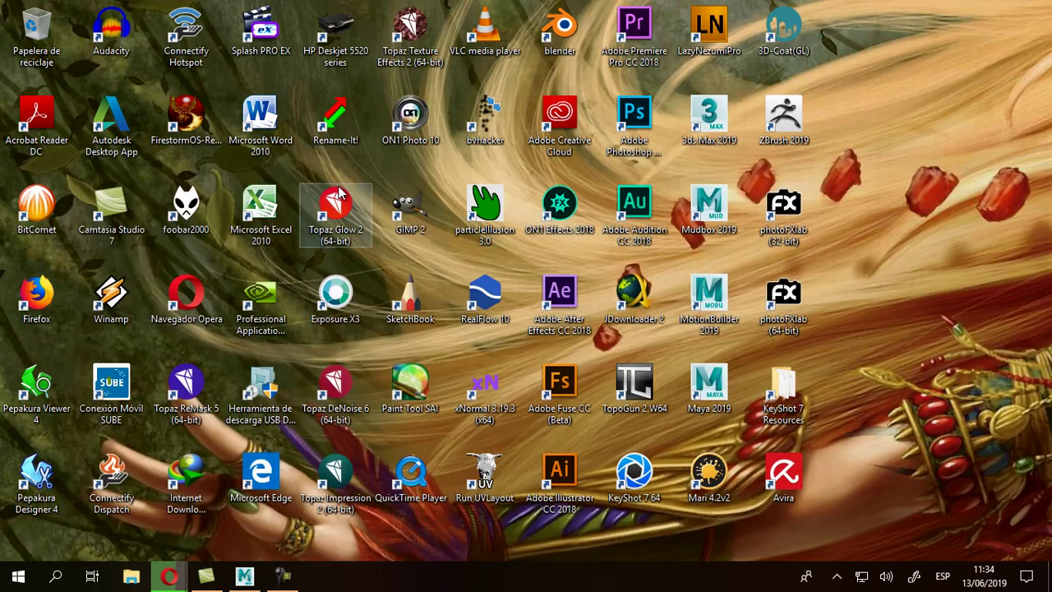
{"action": "key", "text": "super+e"}
{"action": "double_click", "coordinate": [449, 115]}
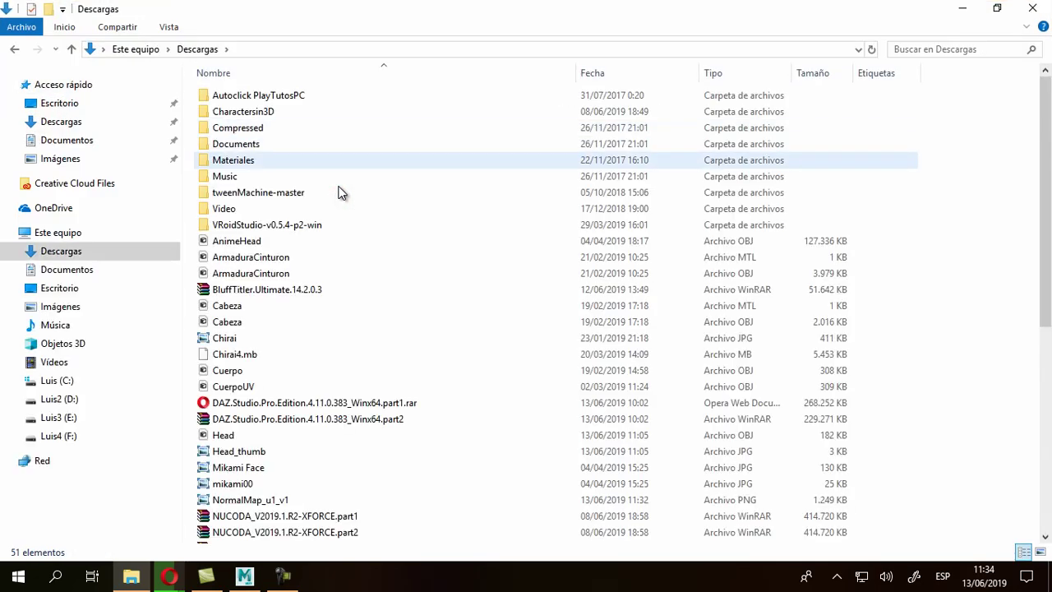
{"action": "scroll", "coordinate": [342, 192], "scroll_direction": "down", "scroll_amount": 1}
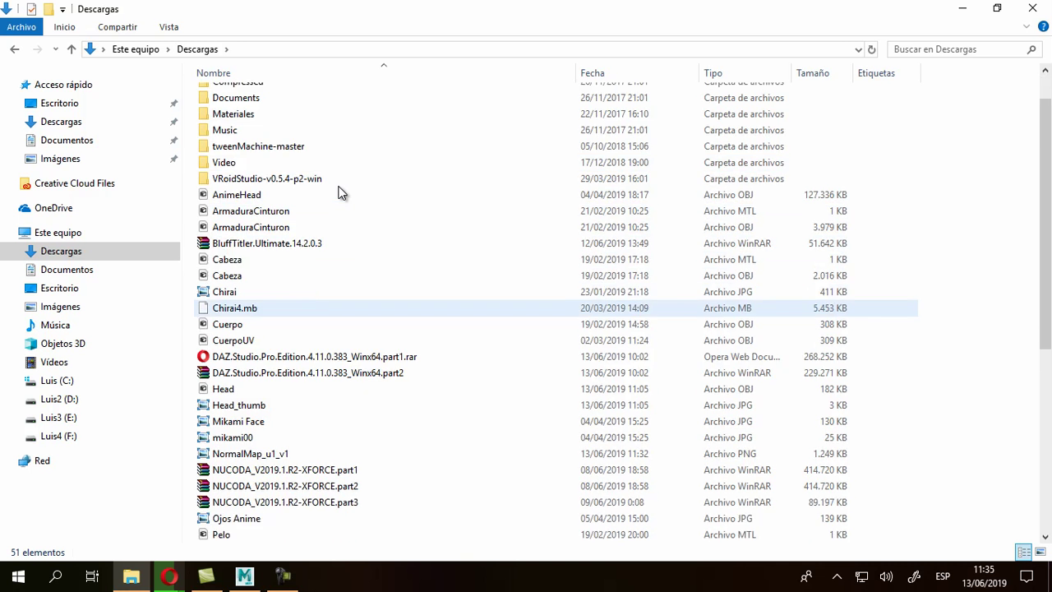
{"action": "scroll", "coordinate": [341, 192], "scroll_direction": "down", "scroll_amount": 2}
{"action": "scroll", "coordinate": [341, 192], "scroll_direction": "down", "scroll_amount": 2}
{"action": "scroll", "coordinate": [342, 192], "scroll_direction": "down", "scroll_amount": 3}
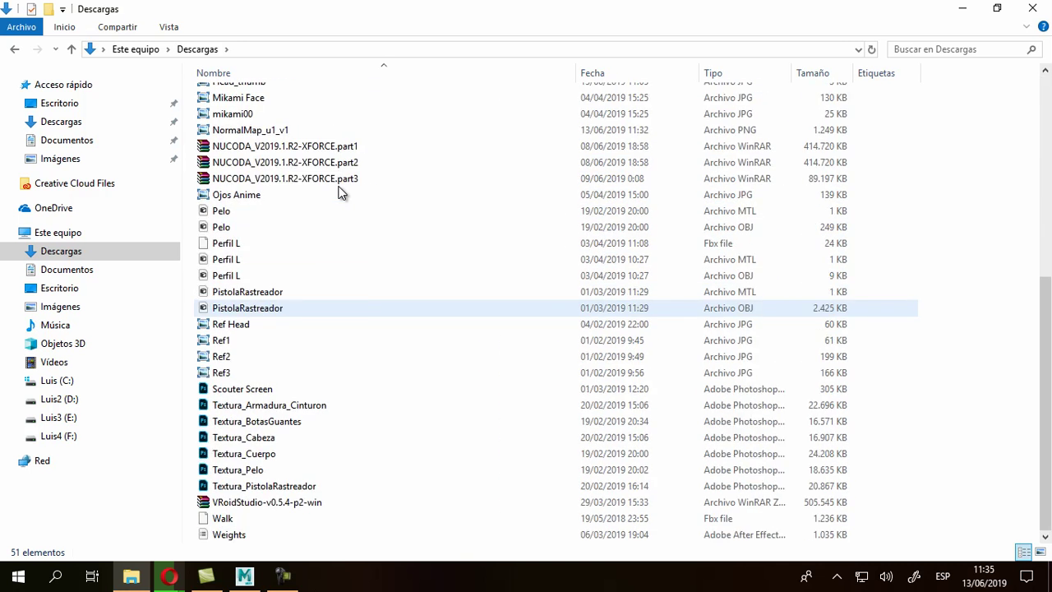
{"action": "scroll", "coordinate": [342, 192], "scroll_direction": "up", "scroll_amount": 2}
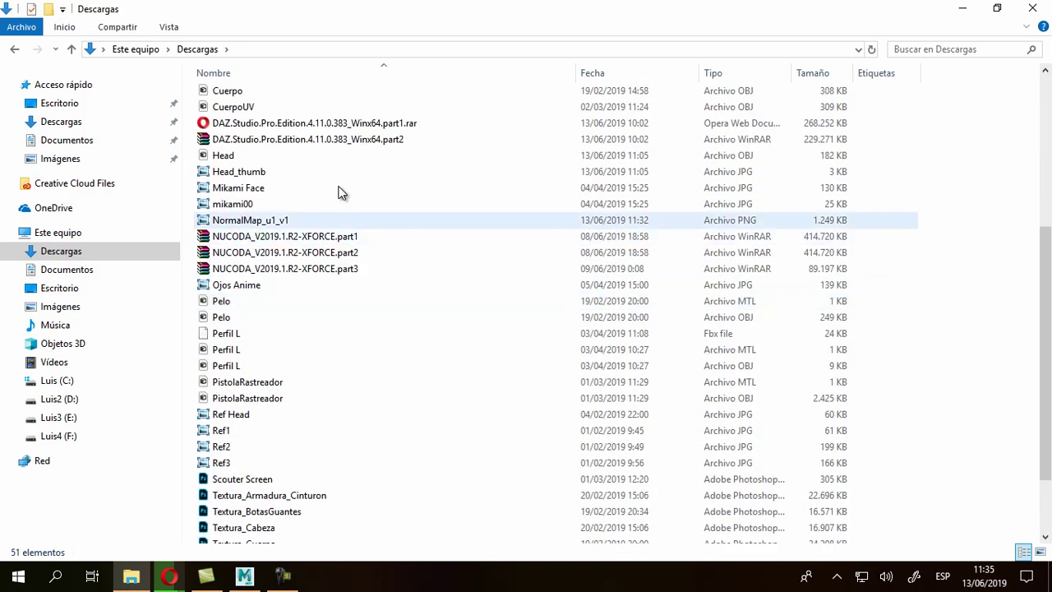
- View the NormalMap_u1_v1 image in the photo viewer, close it and switch back to Mudbox
{"action": "left_click", "coordinate": [256, 220]}
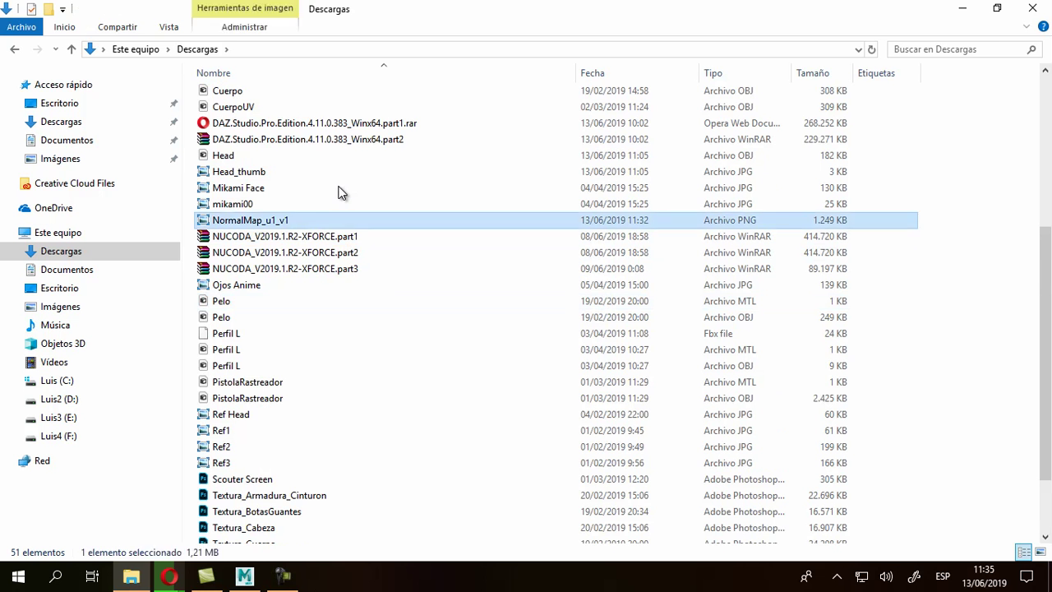
{"action": "key", "text": "Return"}
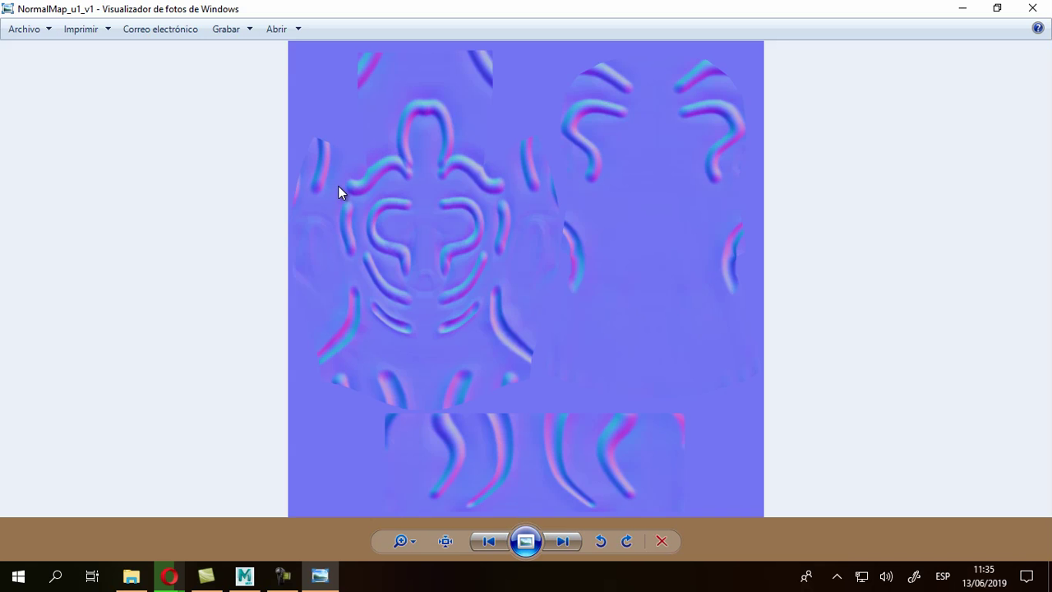
{"action": "key", "text": "alt+F4"}
{"action": "key", "text": "alt+Tab"}
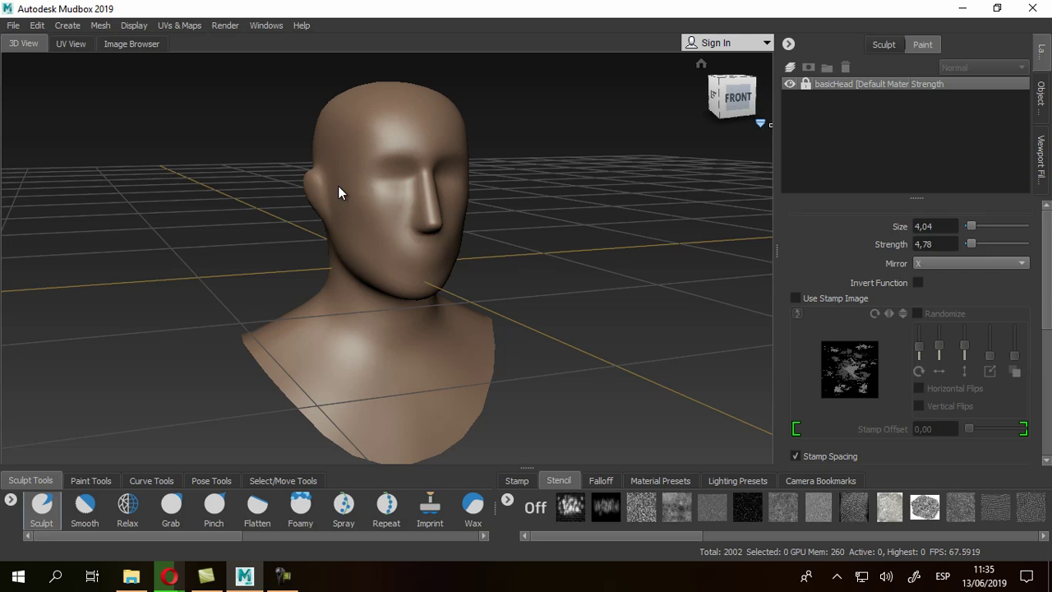
{"action": "right_click", "coordinate": [933, 157]}
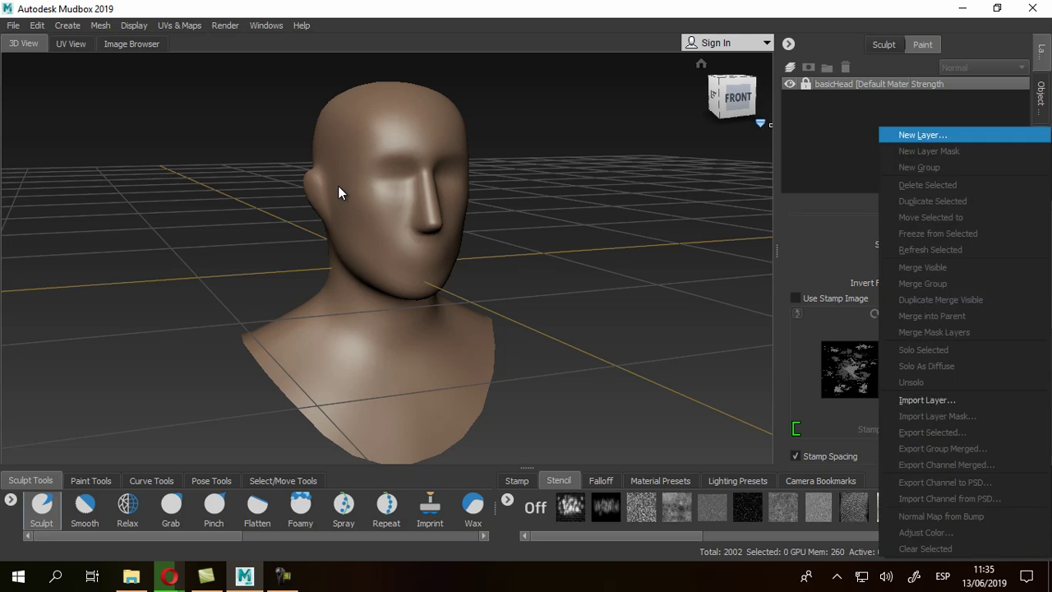
{"action": "key", "text": "Down"}
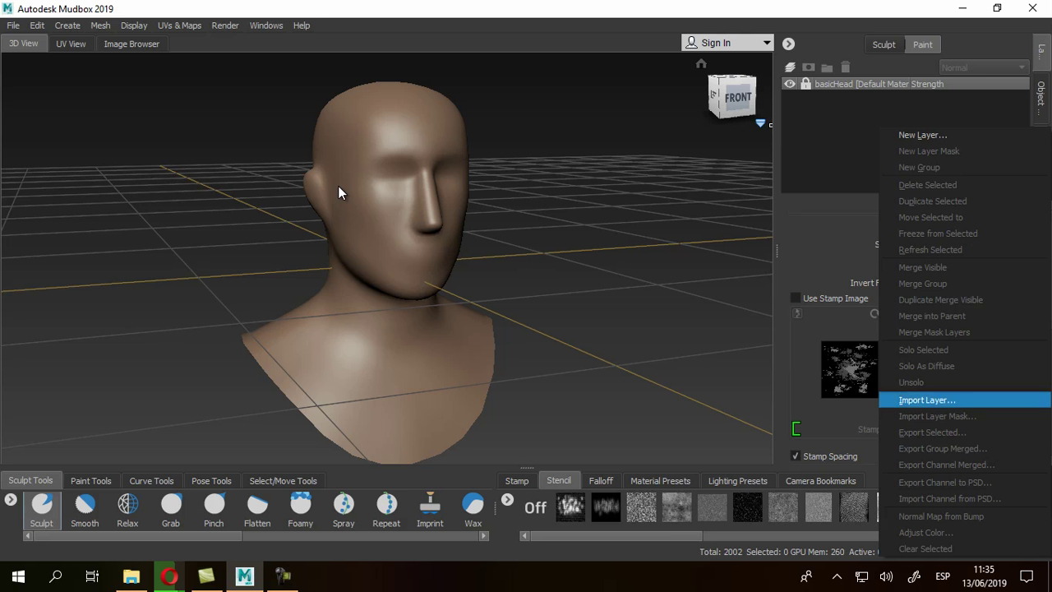
{"action": "key", "text": "Down"}
{"action": "key", "text": "Return"}
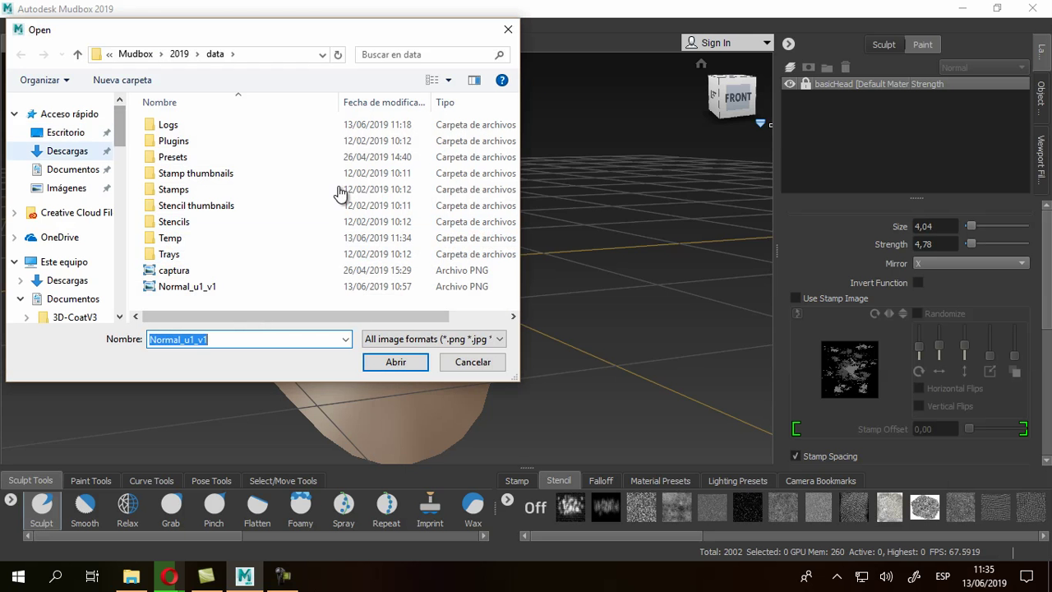
{"action": "left_click", "coordinate": [68, 151]}
{"action": "left_click", "coordinate": [194, 251]}
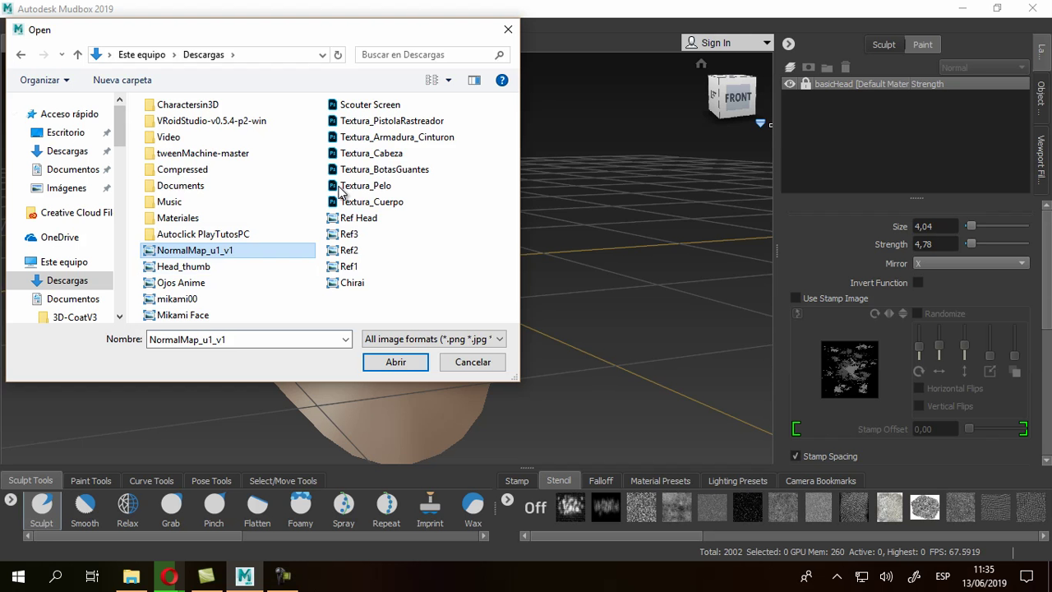
{"action": "left_click", "coordinate": [473, 362]}
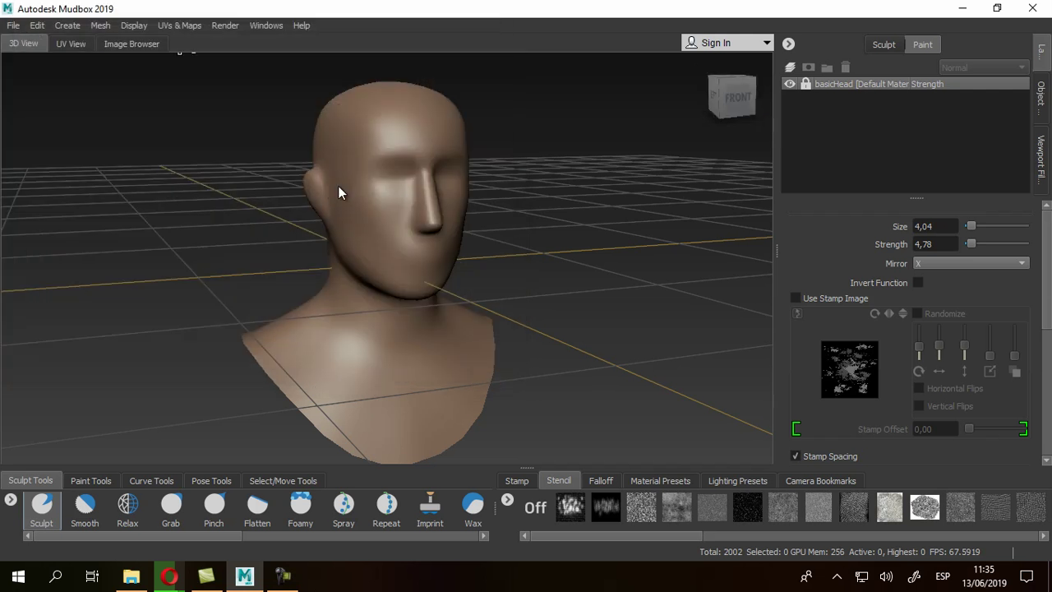
- Review the Normal Map extraction settings, including one map for all targets versus a map for each target, and close them unchanged
{"action": "left_click", "coordinate": [179, 26]}
{"action": "mouse_move", "coordinate": [215, 157]}
{"action": "key", "text": "Right"}
{"action": "key", "text": "Return"}
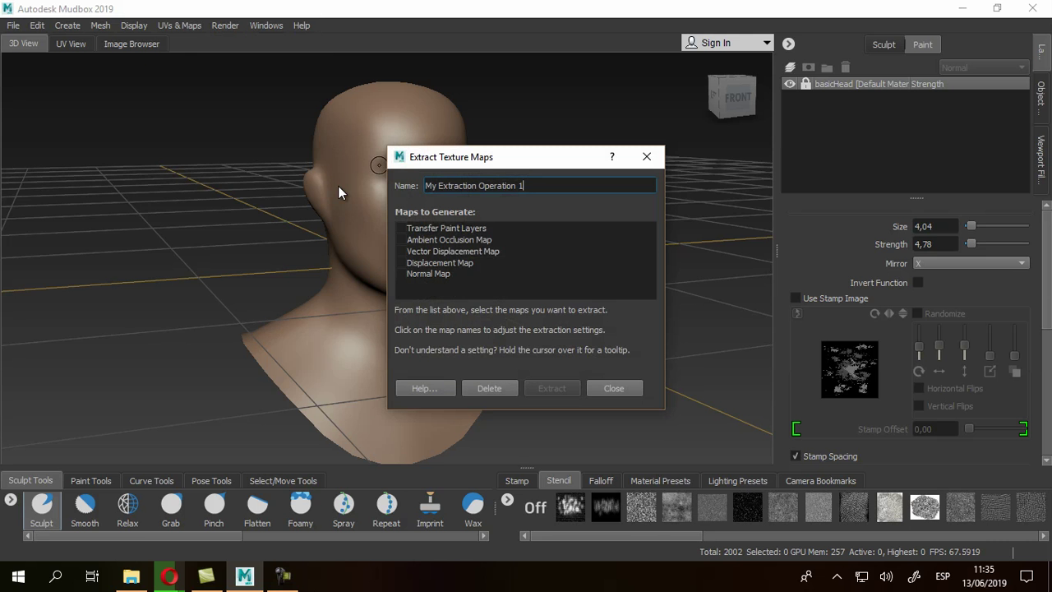
{"action": "left_click", "coordinate": [428, 274]}
{"action": "left_click_drag", "start_coordinate": [658, 198], "coordinate": [658, 359]}
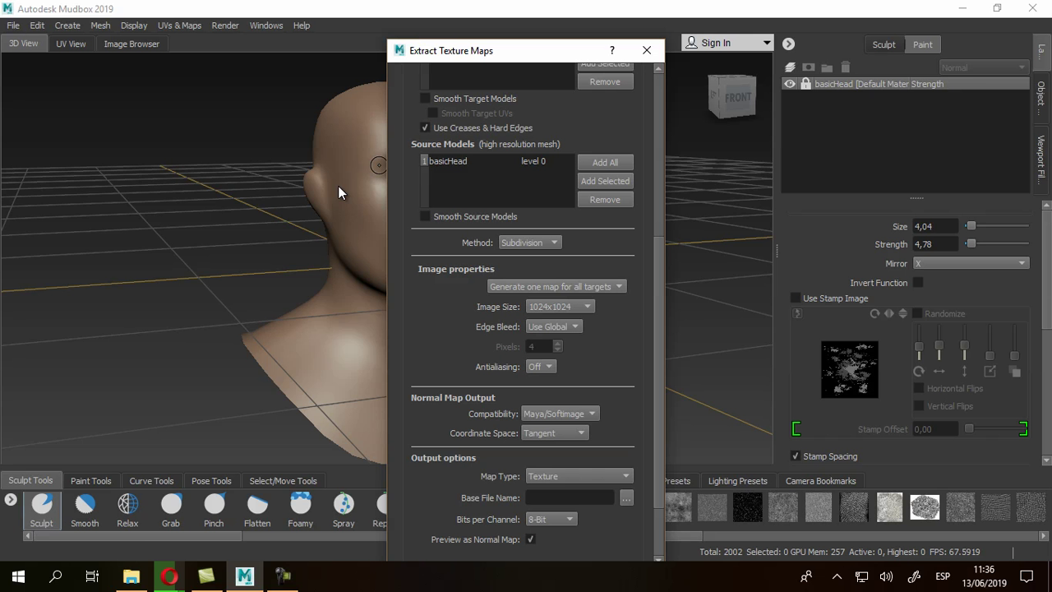
{"action": "key", "text": "space"}
{"action": "key", "text": "Down"}
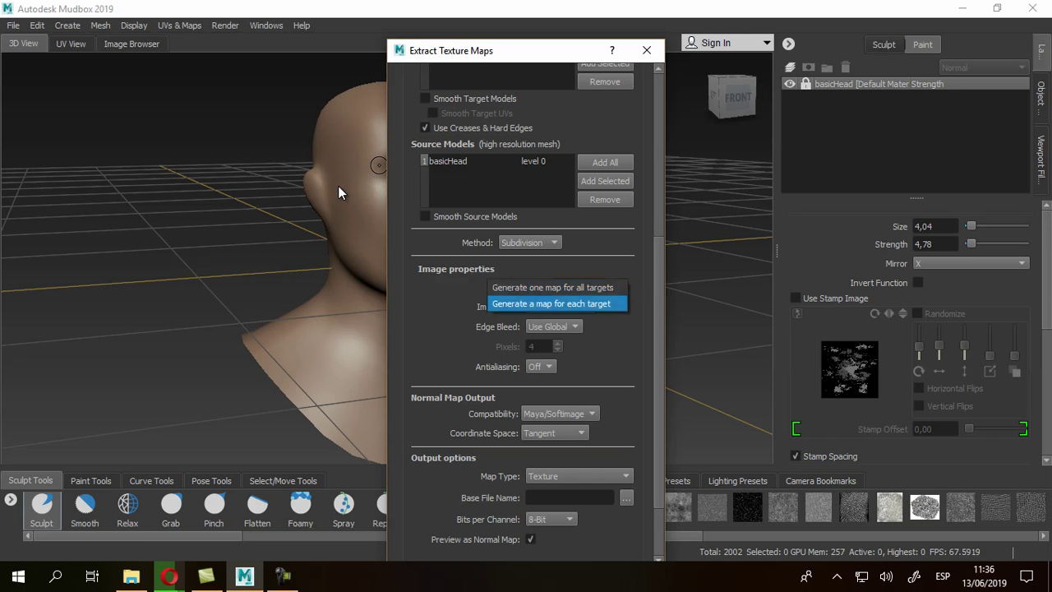
{"action": "key", "text": "Up"}
{"action": "key", "text": "Down"}
{"action": "key", "text": "Escape"}
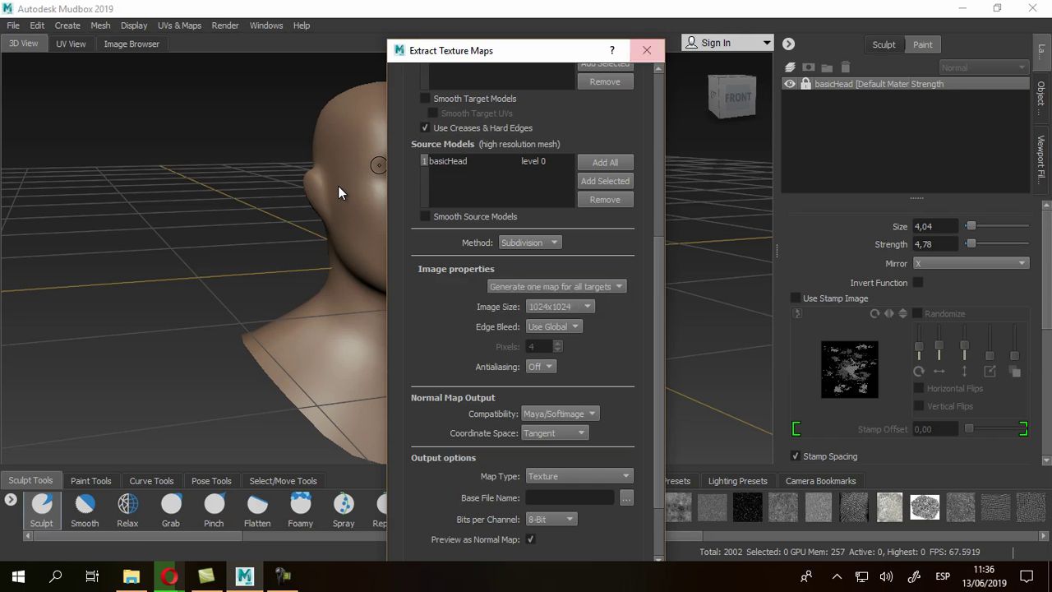
{"action": "key", "text": "Escape"}
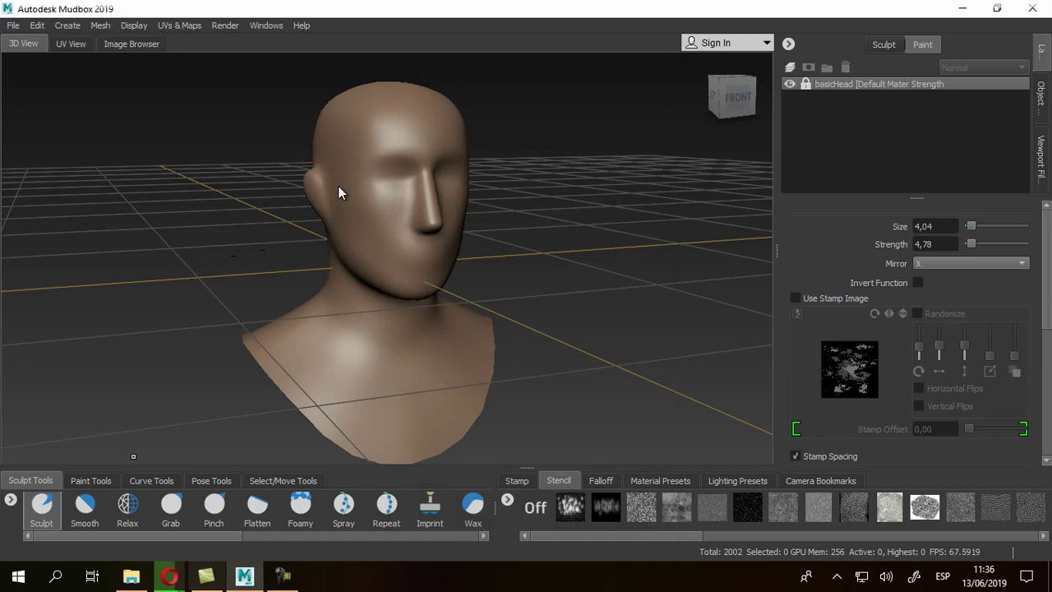
- Check File Explorer, return to Mudbox and import NormalMap_u1_v1 from the Descargas folder as a paint layer for the basicHead
{"action": "key", "text": "alt+Tab"}
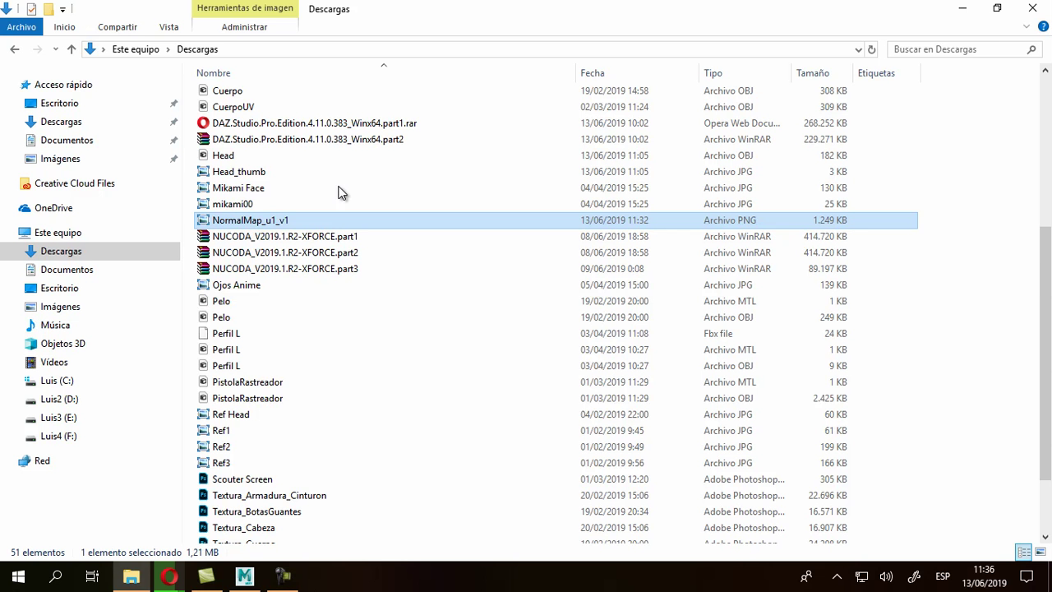
{"action": "left_click", "coordinate": [962, 8]}
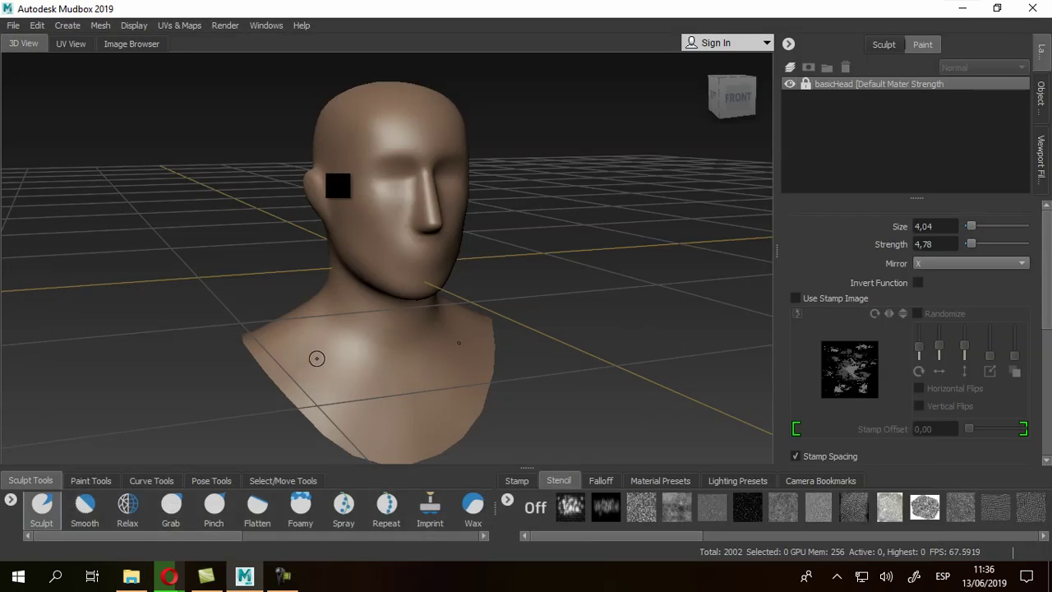
{"action": "right_click", "coordinate": [842, 116]}
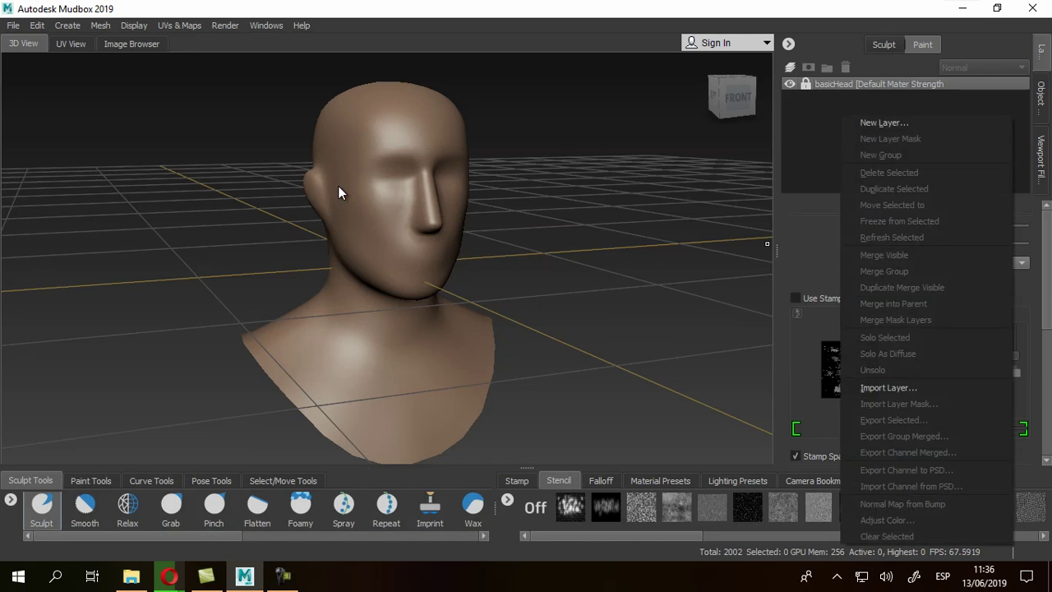
{"action": "left_click", "coordinate": [888, 387]}
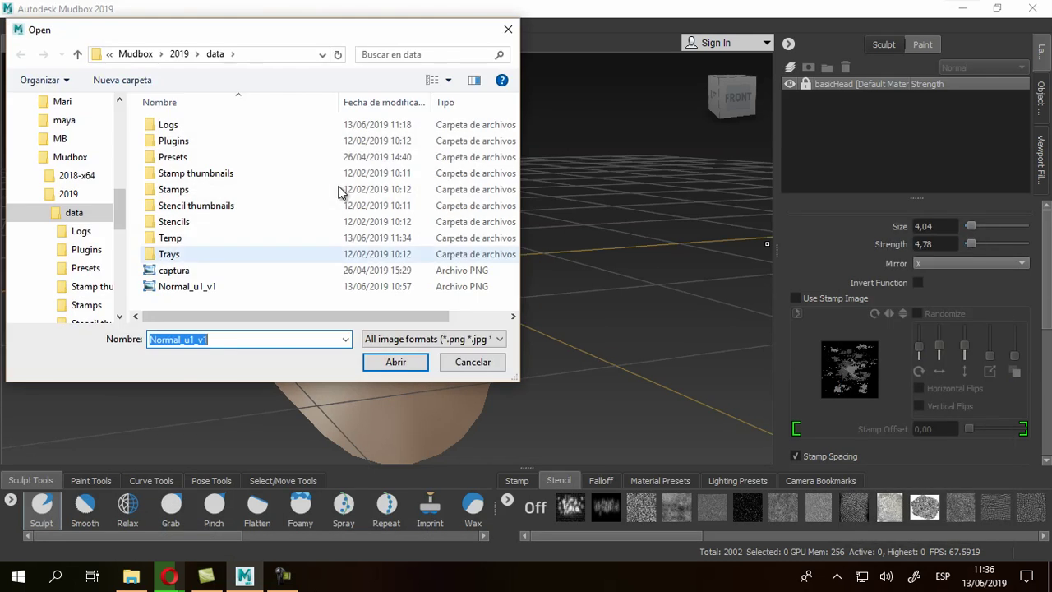
{"action": "left_click_drag", "start_coordinate": [120, 208], "coordinate": [120, 123]}
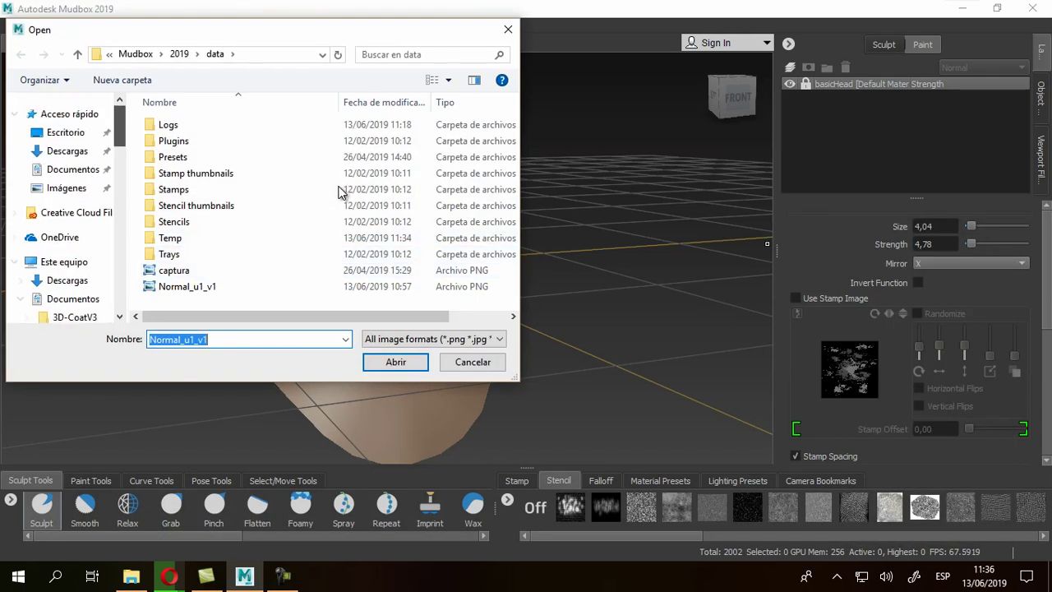
{"action": "left_click", "coordinate": [67, 152]}
{"action": "left_click", "coordinate": [195, 250]}
{"action": "left_click", "coordinate": [395, 361]}
{"action": "key", "text": "Return"}
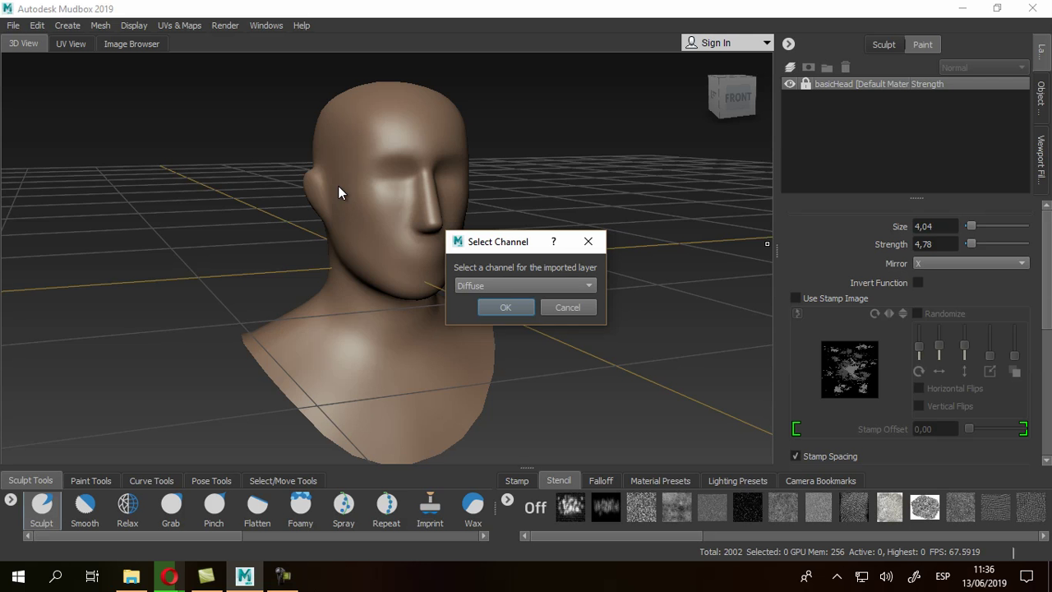
- Assign the imported image to the Normal Map channel and confirm the layer import
{"action": "key", "text": "space"}
{"action": "key", "text": "Down"}
{"action": "key", "text": "Down"}
{"action": "key", "text": "Down"}
{"action": "key", "text": "Down"}
{"action": "key", "text": "Down"}
{"action": "key", "text": "Down"}
{"action": "key", "text": "Down"}
{"action": "key", "text": "Up"}
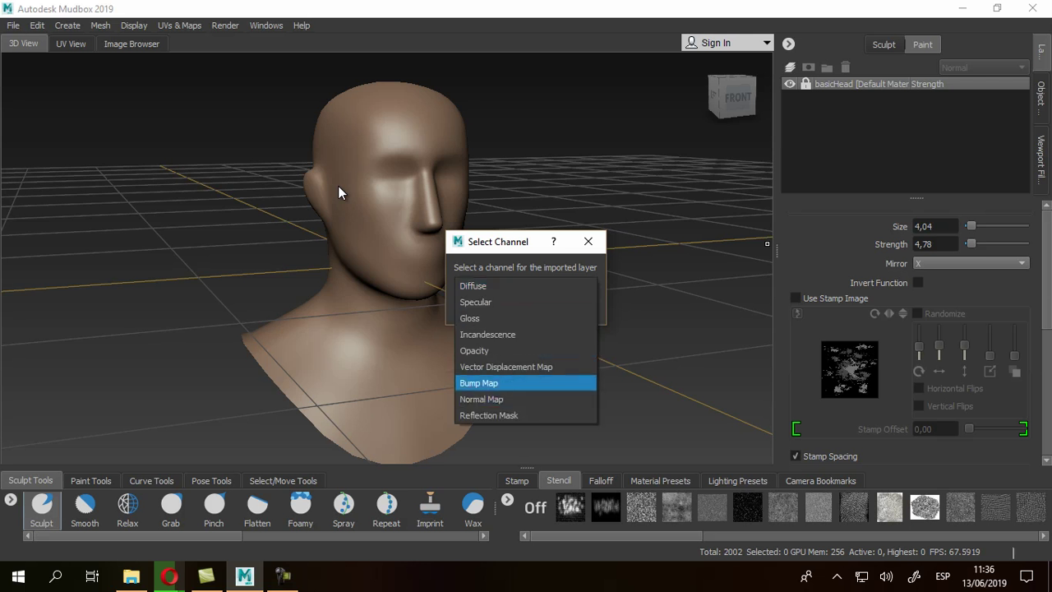
{"action": "key", "text": "Down"}
{"action": "key", "text": "Return"}
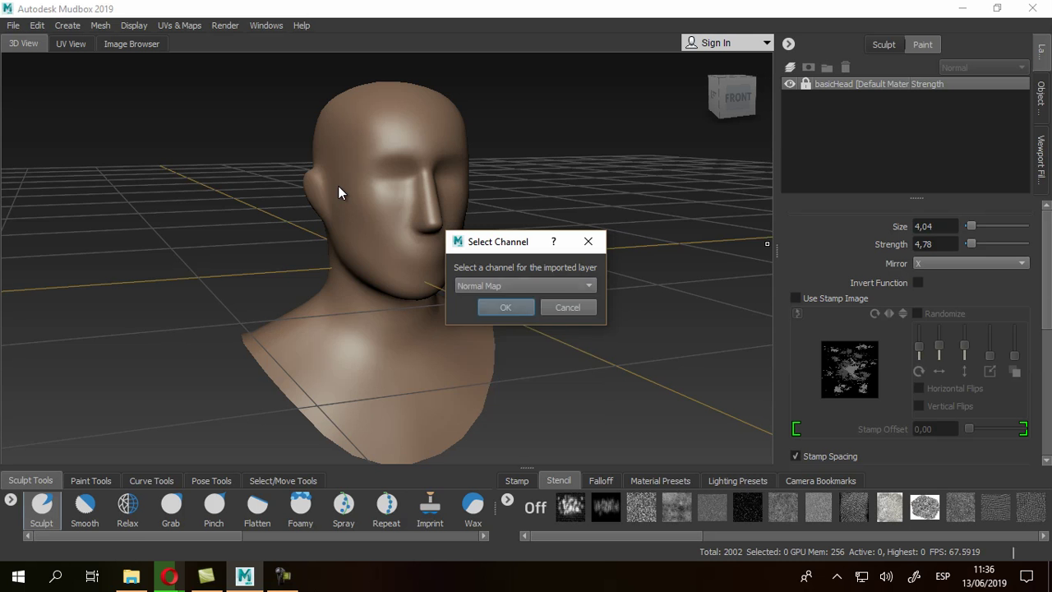
{"action": "key", "text": "Return"}
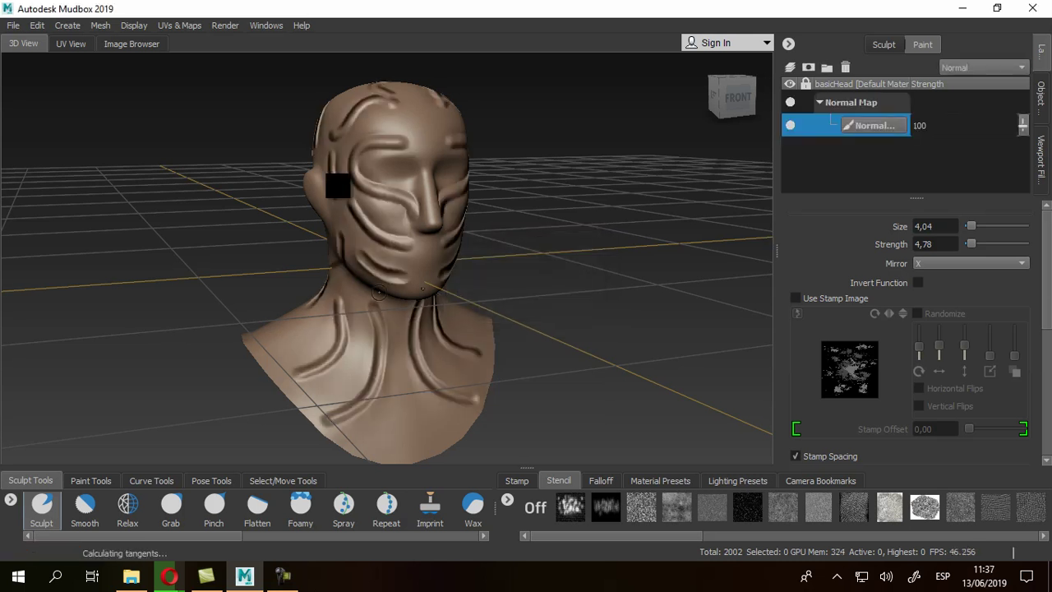
- Examine the normal map's relief on the low-resolution head from the side, close up on the silhouette, and from the front
{"action": "left_click_drag", "start_coordinate": [386, 217], "coordinate": [222, 201], "text": "alt"}
{"action": "right_click_drag", "start_coordinate": [328, 189], "coordinate": [503, 170], "text": "alt"}
{"action": "mouse_move", "coordinate": [504, 169]}
{"action": "left_mouse_down", "text": "alt"}
{"action": "mouse_move", "coordinate": [357, 236]}
{"action": "mouse_move", "coordinate": [332, 115]}
{"action": "mouse_move", "coordinate": [371, 228]}
{"action": "mouse_move", "coordinate": [378, 186]}
{"action": "mouse_move", "coordinate": [282, 188]}
{"action": "mouse_move", "coordinate": [252, 203]}
{"action": "mouse_move", "coordinate": [395, 164]}
{"action": "mouse_move", "coordinate": [423, 211]}
{"action": "mouse_move", "coordinate": [453, 228]}
{"action": "mouse_move", "coordinate": [433, 214]}
{"action": "mouse_move", "coordinate": [396, 248]}
{"action": "mouse_move", "coordinate": [327, 223]}
{"action": "mouse_move", "coordinate": [360, 223]}
{"action": "mouse_move", "coordinate": [353, 242]}
{"action": "mouse_move", "coordinate": [385, 243]}
{"action": "mouse_move", "coordinate": [349, 213]}
{"action": "mouse_move", "coordinate": [390, 176]}
{"action": "mouse_move", "coordinate": [435, 186]}
{"action": "left_mouse_up", "text": "alt"}
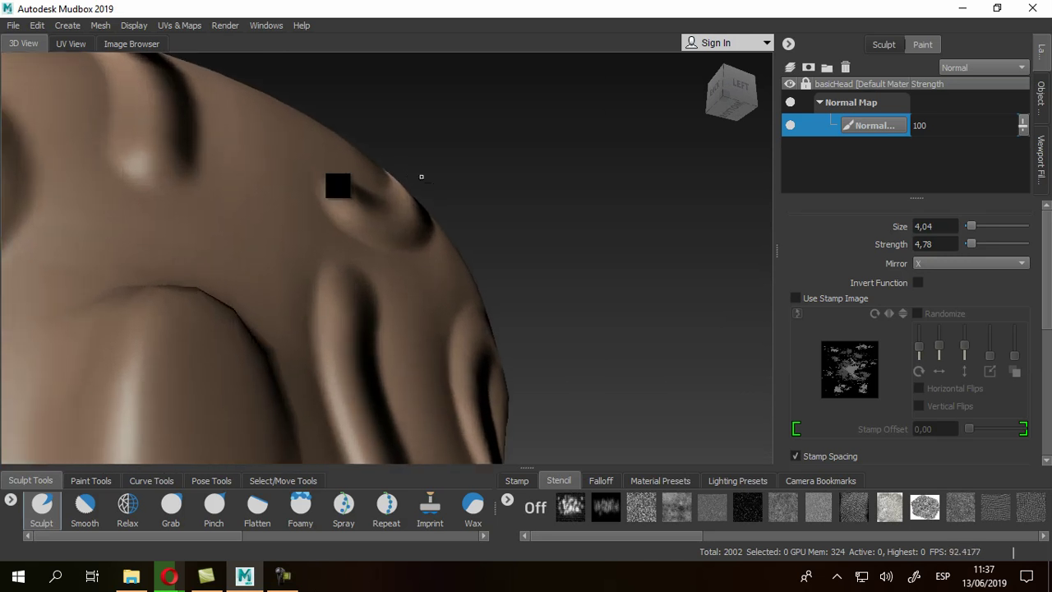
{"action": "scroll", "coordinate": [439, 224], "scroll_direction": "down", "scroll_amount": 10}
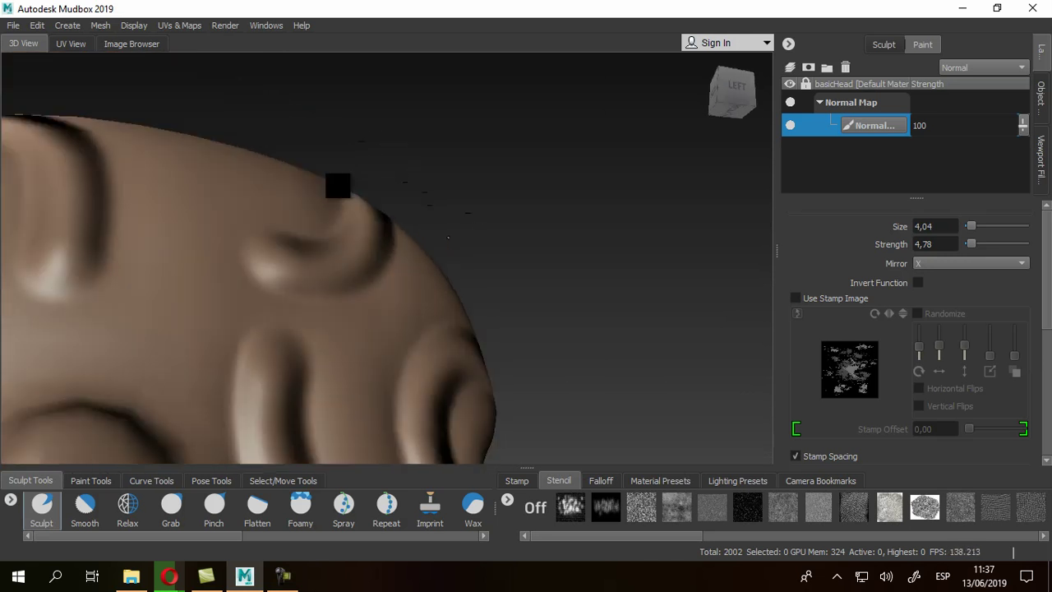
{"action": "left_click_drag", "start_coordinate": [420, 264], "coordinate": [392, 229], "text": "alt"}
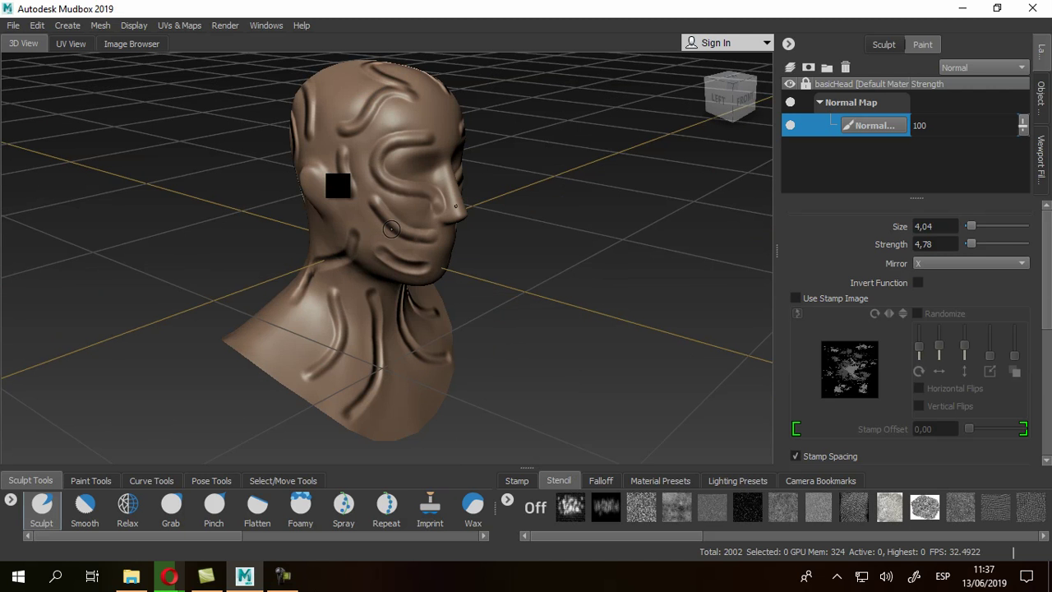
{"action": "left_click_drag", "start_coordinate": [473, 189], "coordinate": [265, 204], "text": "alt"}
{"action": "scroll", "coordinate": [451, 176], "scroll_direction": "up", "scroll_amount": 2}
{"action": "left_click_drag", "start_coordinate": [451, 176], "coordinate": [547, 239], "text": "alt"}
{"action": "key", "text": "w"}
{"action": "left_click_drag", "start_coordinate": [490, 262], "coordinate": [444, 189], "text": "alt"}
{"action": "scroll", "coordinate": [474, 181], "scroll_direction": "up", "scroll_amount": 4}
{"action": "middle_click_drag", "start_coordinate": [474, 180], "coordinate": [449, 230], "text": "alt"}
- Compare the head without and with the normal map by setting the layer's opacity to 0 and back to 100
{"action": "left_click_drag", "start_coordinate": [1023, 125], "coordinate": [1025, 209]}
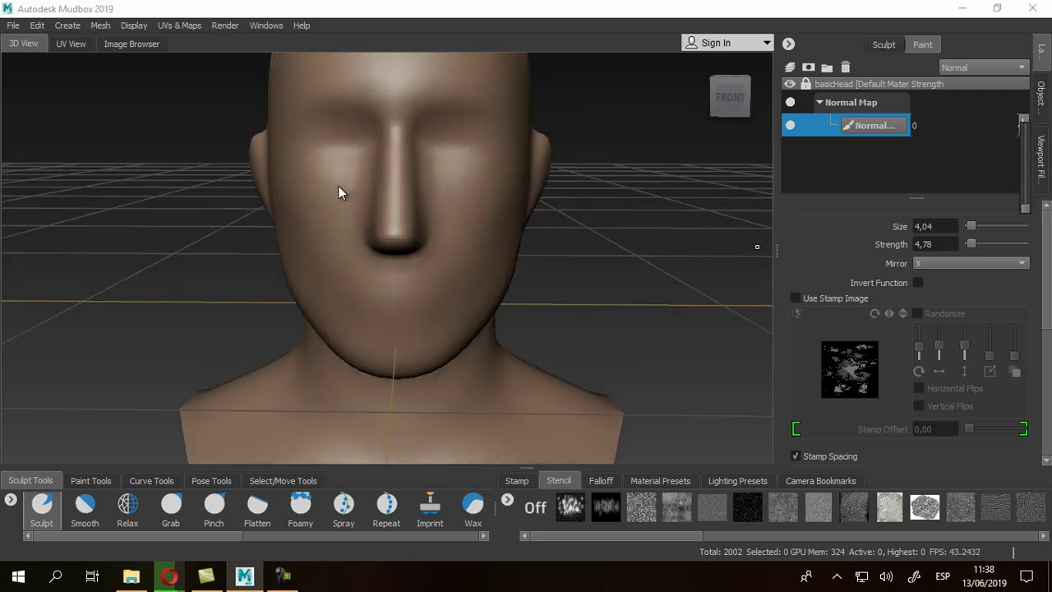
{"action": "mouse_move", "coordinate": [341, 193]}
{"action": "left_mouse_down", "text": "alt"}
{"action": "mouse_move", "coordinate": [419, 189]}
{"action": "mouse_move", "coordinate": [395, 198]}
{"action": "left_mouse_up", "text": "alt"}
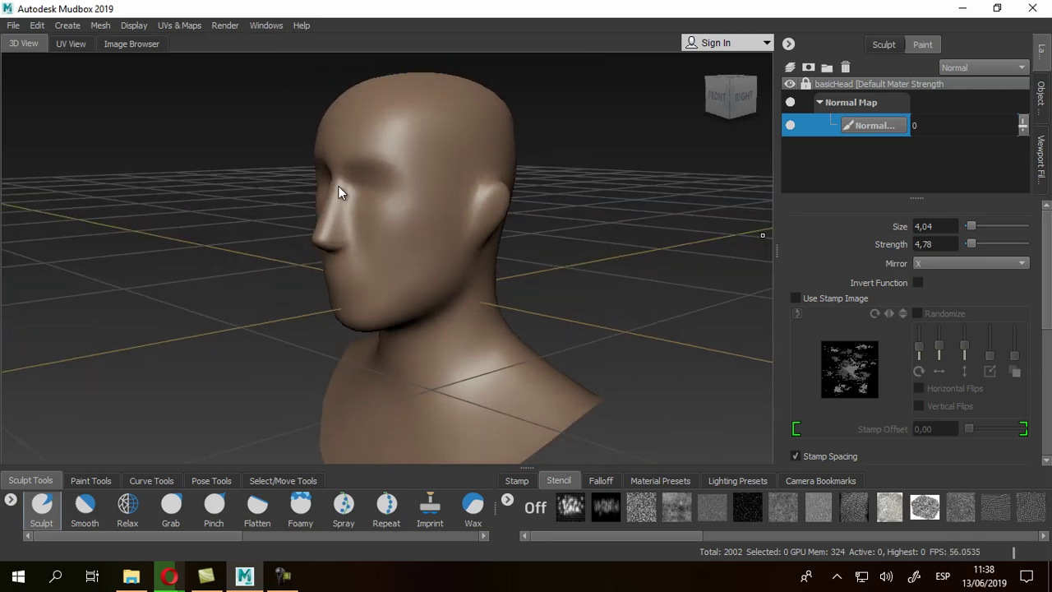
{"action": "left_click_drag", "start_coordinate": [1022, 125], "coordinate": [1023, 44]}
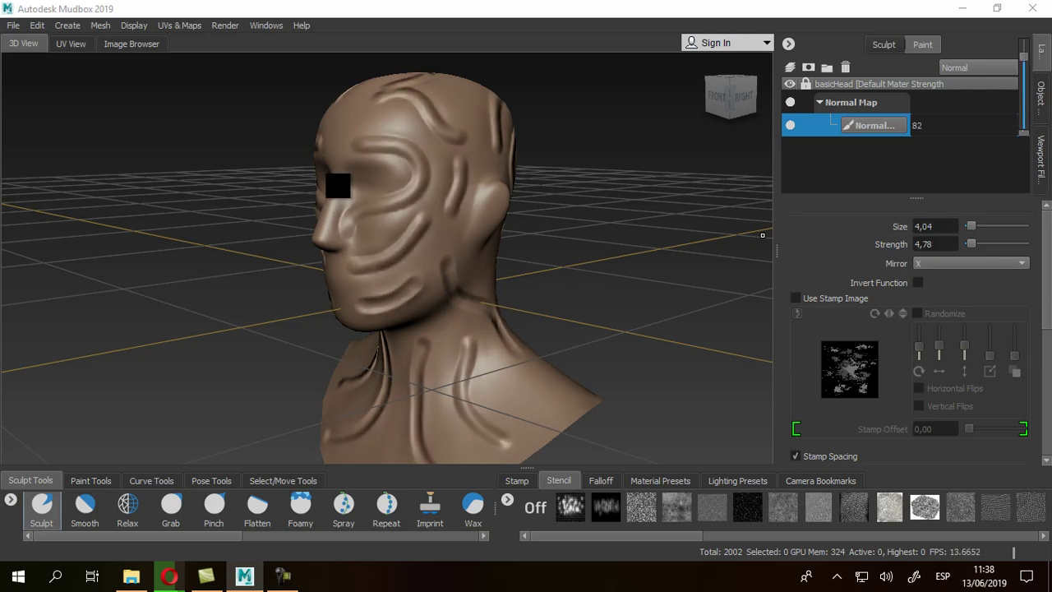
{"action": "left_click_drag", "start_coordinate": [259, 250], "coordinate": [457, 274], "text": "alt"}
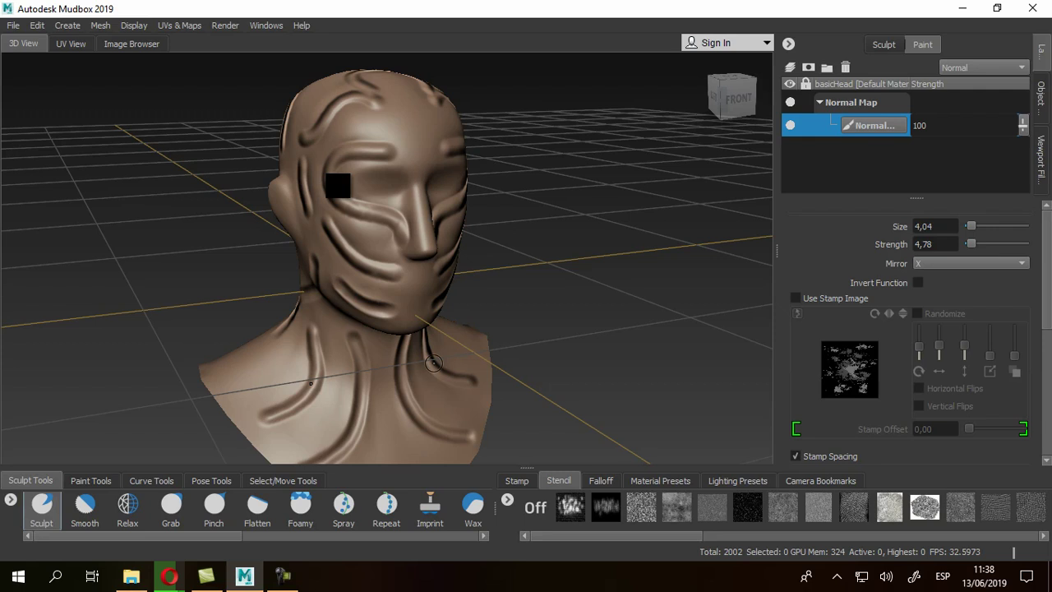
- Switch to File Explorer, view the NormalMap_u1_v1 image in the photo viewer, close it and return to Mudbox
{"action": "key", "text": "alt+Tab"}
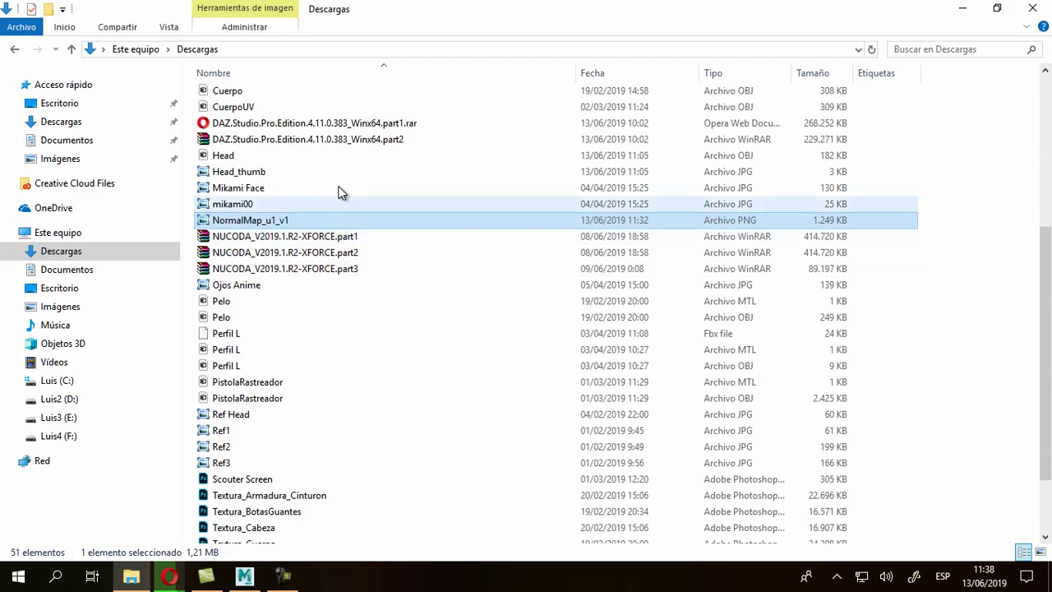
{"action": "key", "text": "Return"}
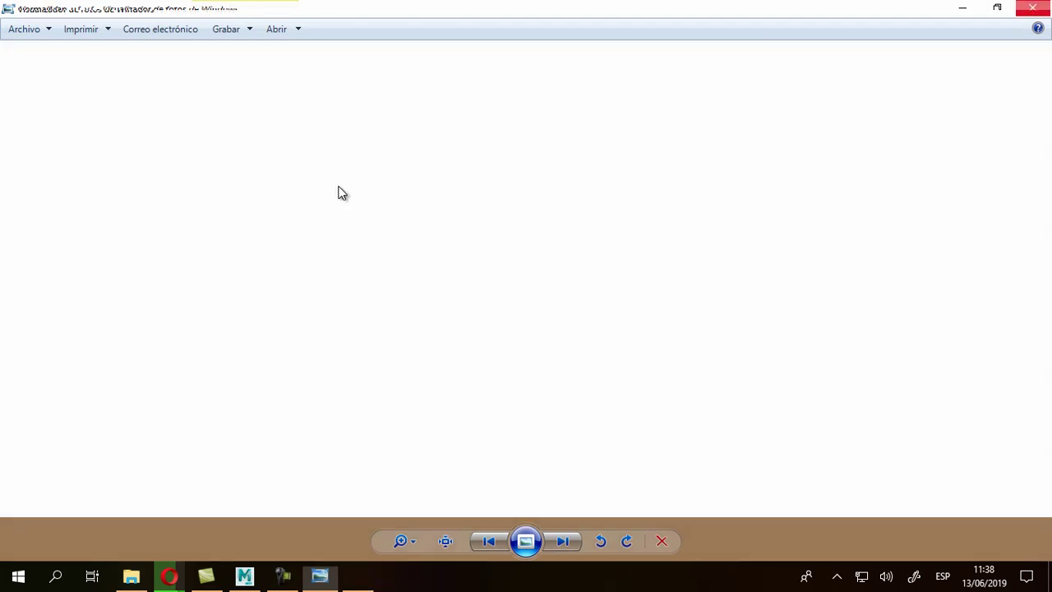
{"action": "key", "text": "alt+F4"}
{"action": "left_click", "coordinate": [962, 8]}
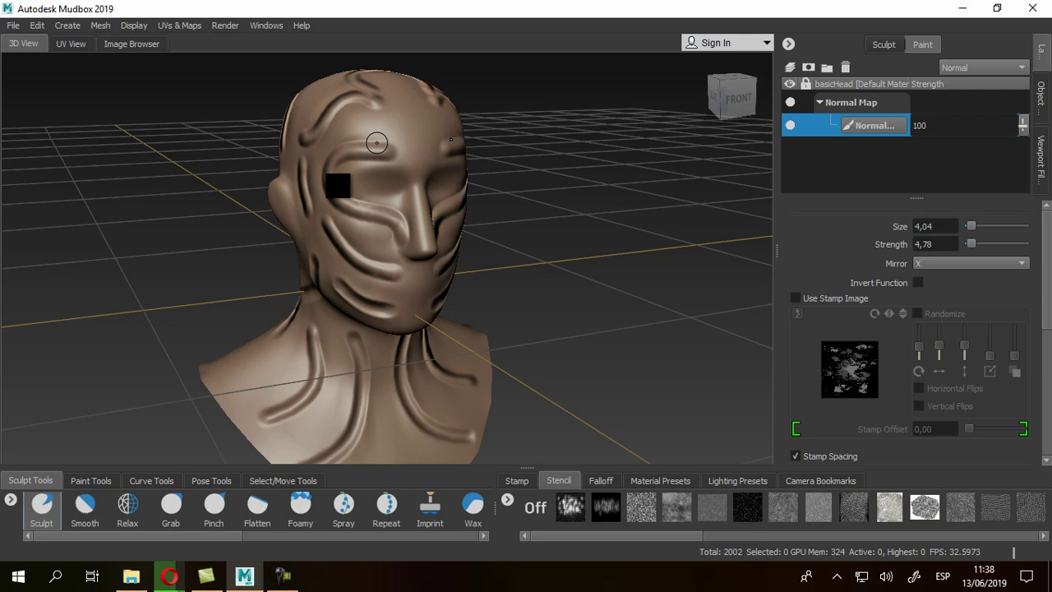
- Set the Normal Map layer's opacity to 0 and view the plain head from the front
{"action": "left_click", "coordinate": [1023, 125]}
{"action": "left_click_drag", "start_coordinate": [1022, 125], "coordinate": [1022, 211]}
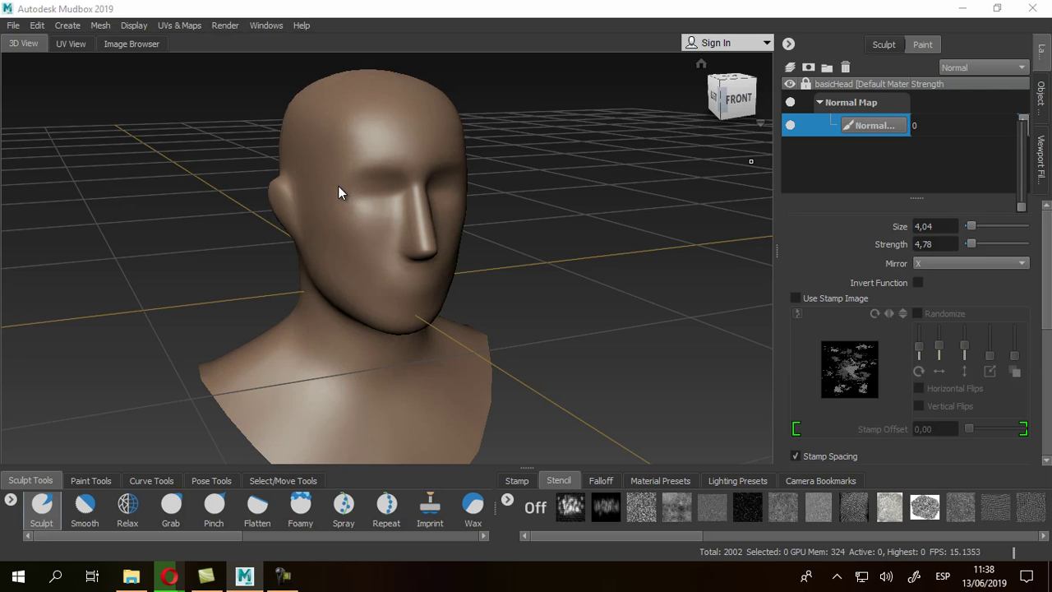
{"action": "left_click_drag", "start_coordinate": [554, 229], "coordinate": [531, 235], "text": "alt"}
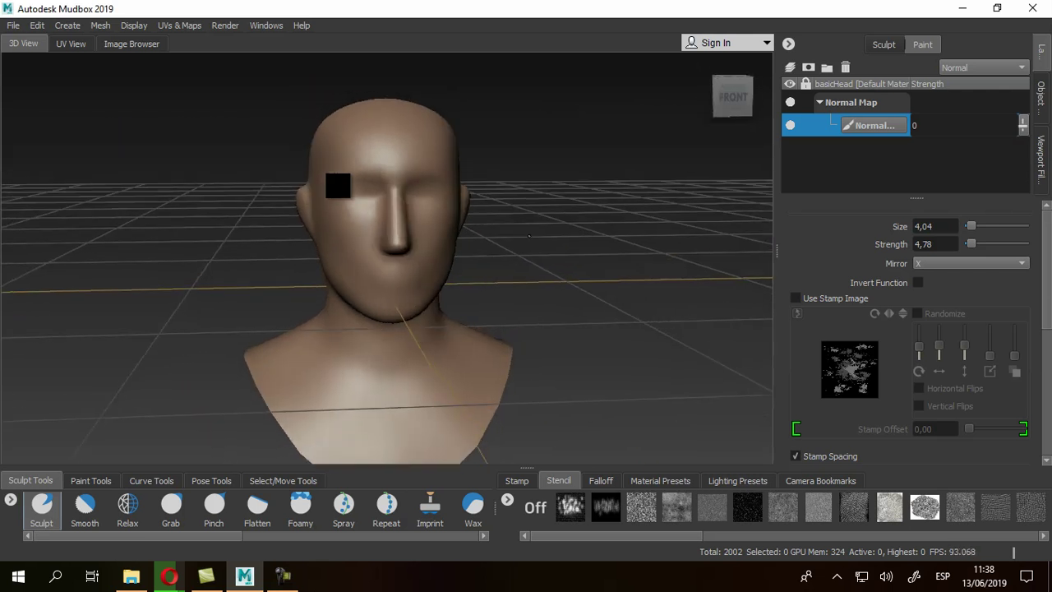
- Select the basicHead mesh in the scene's object list
{"action": "left_click", "coordinate": [1041, 98]}
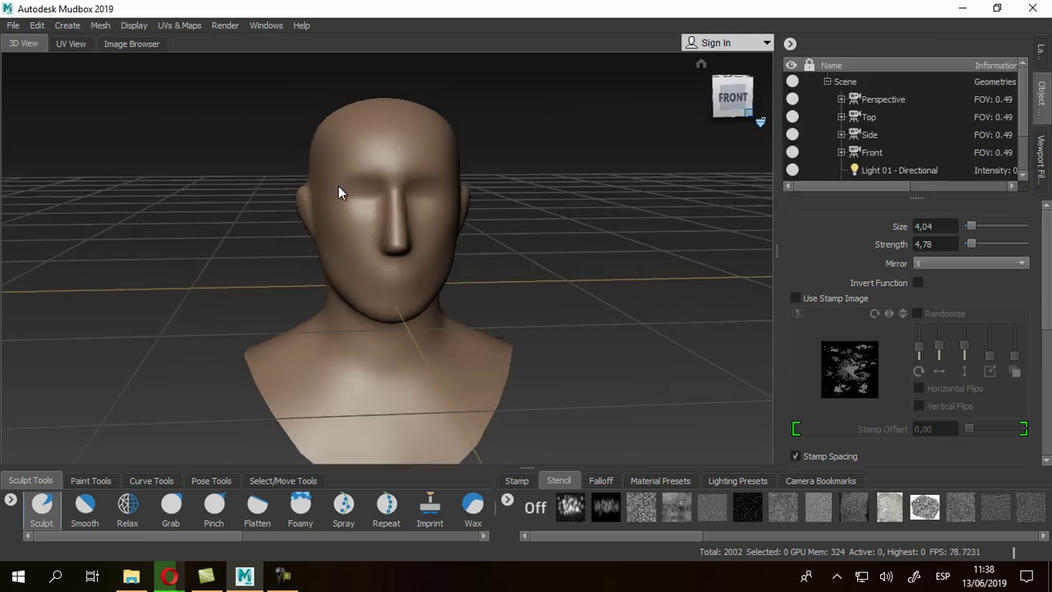
{"action": "scroll", "coordinate": [904, 125], "scroll_direction": "down", "scroll_amount": 1}
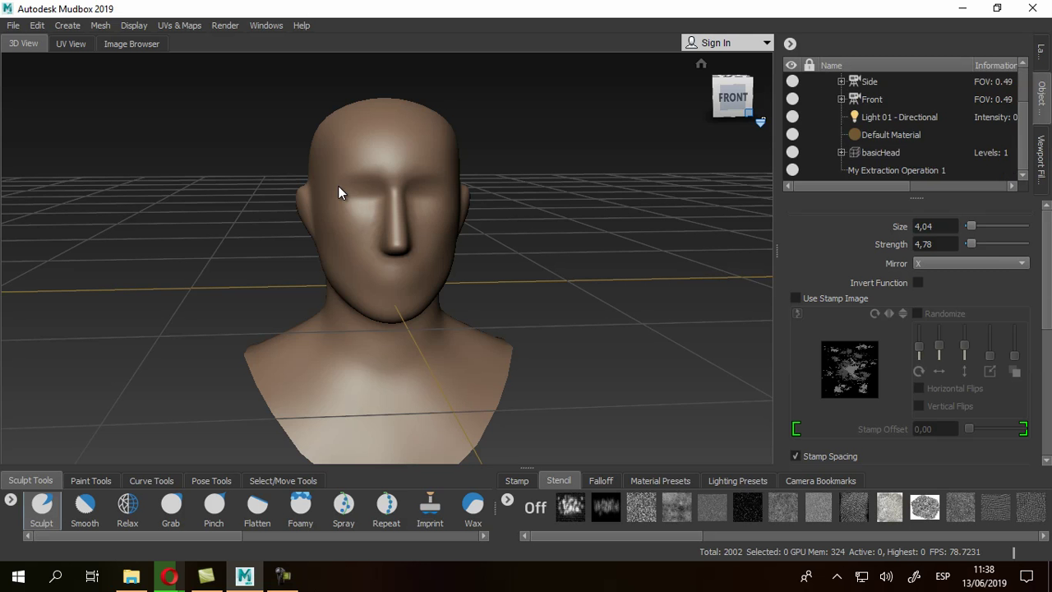
{"action": "left_click", "coordinate": [880, 153]}
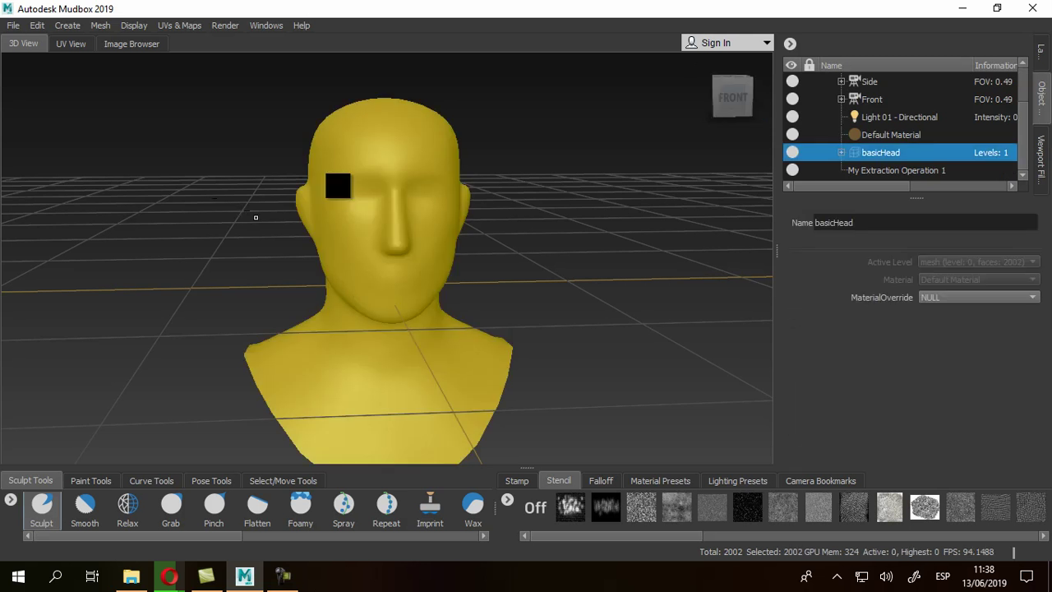
- Review the options for exporting the selected head, including Send to Maya and Send to 3ds Max
{"action": "key", "text": "alt+f"}
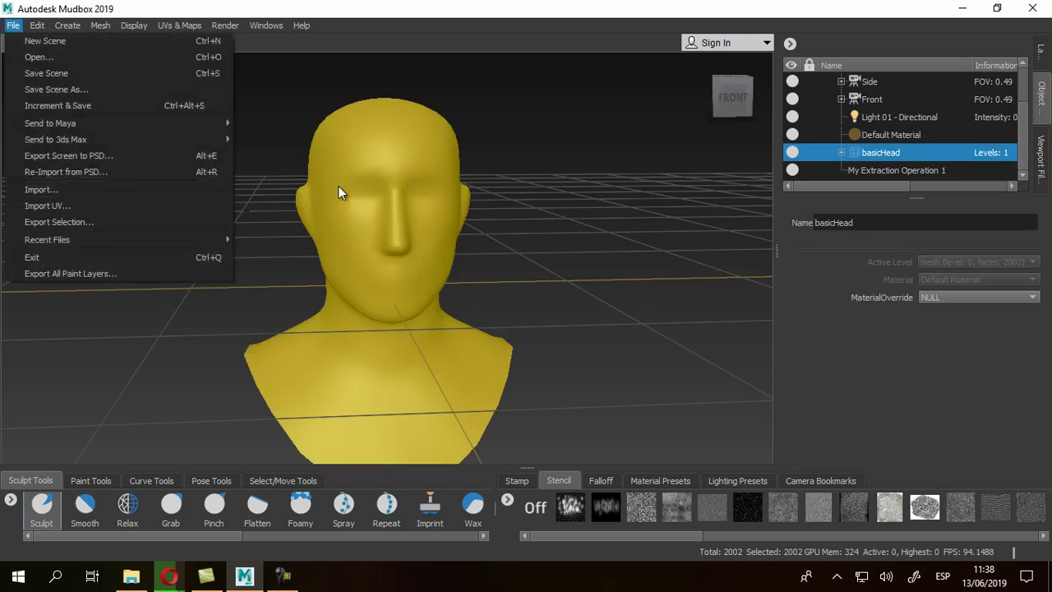
{"action": "key", "text": "Down"}
{"action": "key", "text": "Up"}
{"action": "key", "text": "Up"}
{"action": "key", "text": "Up"}
{"action": "key", "text": "Up"}
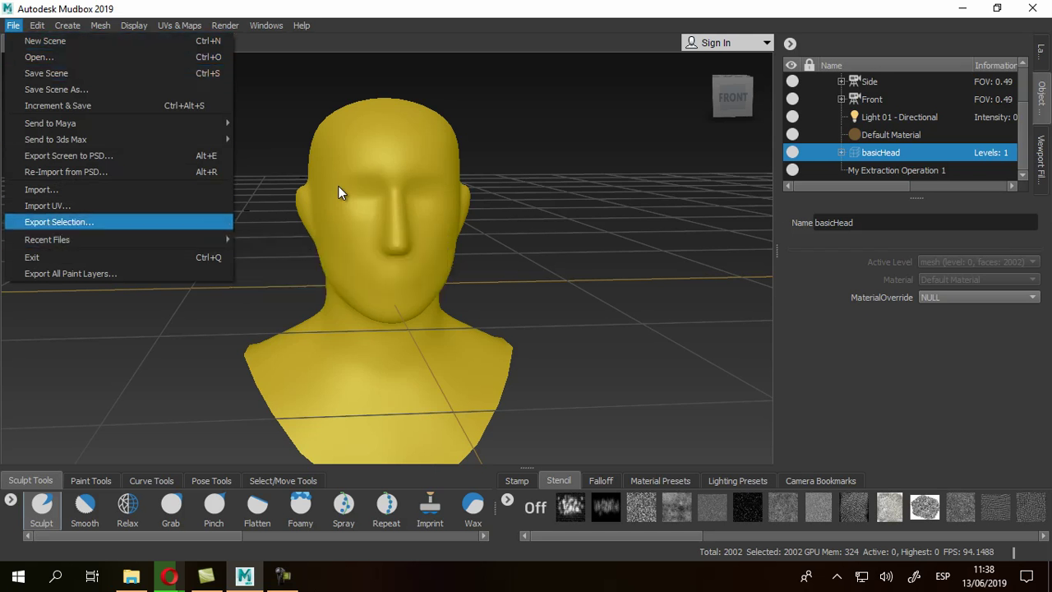
{"action": "key", "text": "Up"}
{"action": "key", "text": "Up"}
{"action": "key", "text": "Up"}
{"action": "key", "text": "Up"}
{"action": "key", "text": "Up"}
{"action": "key", "text": "Up"}
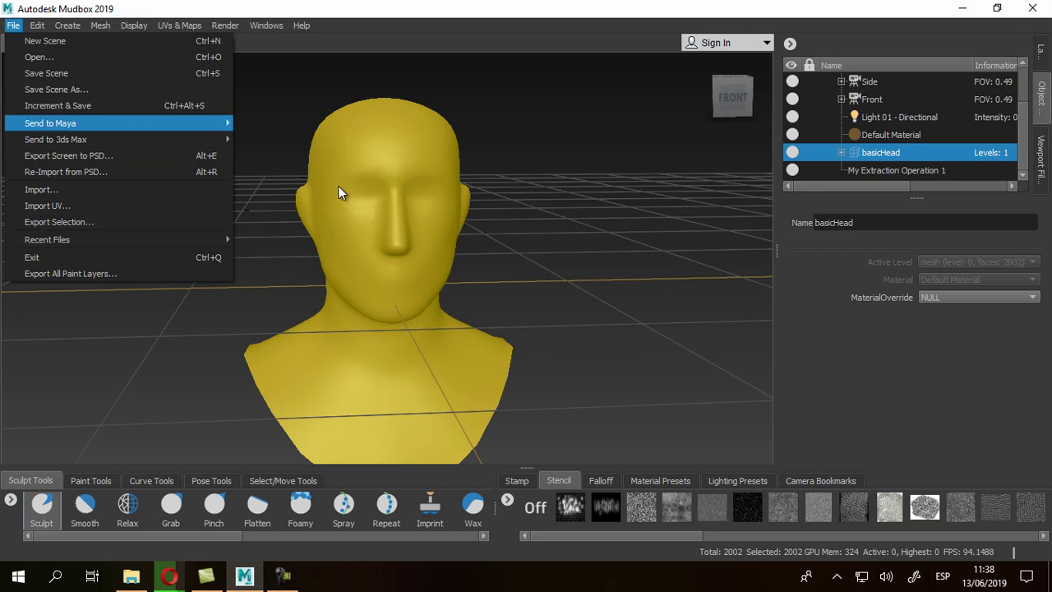
{"action": "key", "text": "Right"}
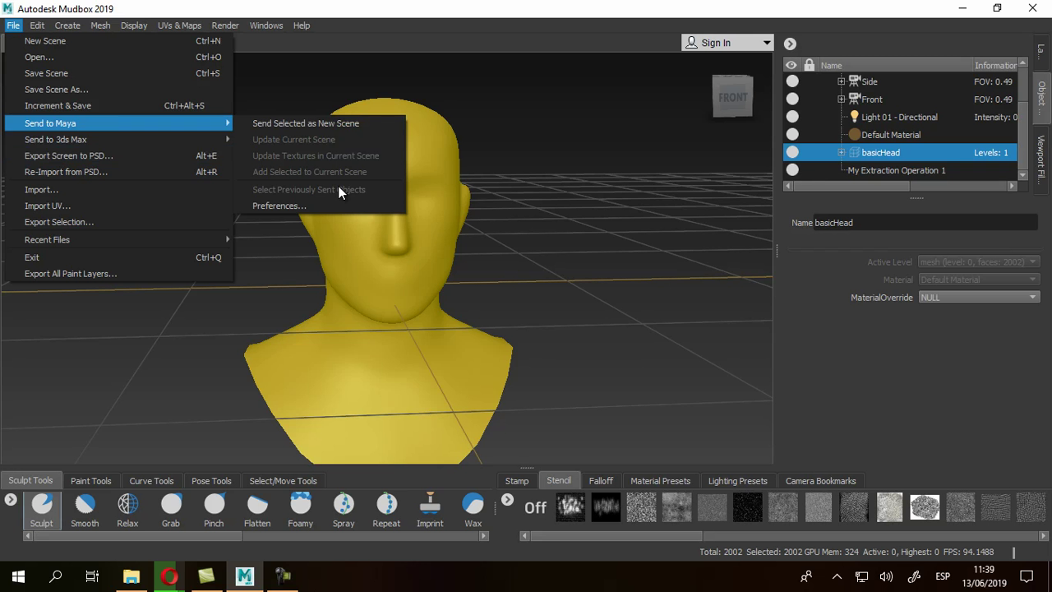
{"action": "key", "text": "Down"}
{"action": "key", "text": "Down"}
{"action": "key", "text": "Up"}
{"action": "key", "text": "Up"}
{"action": "key", "text": "Down"}
{"action": "key", "text": "Up"}
{"action": "key", "text": "Down"}
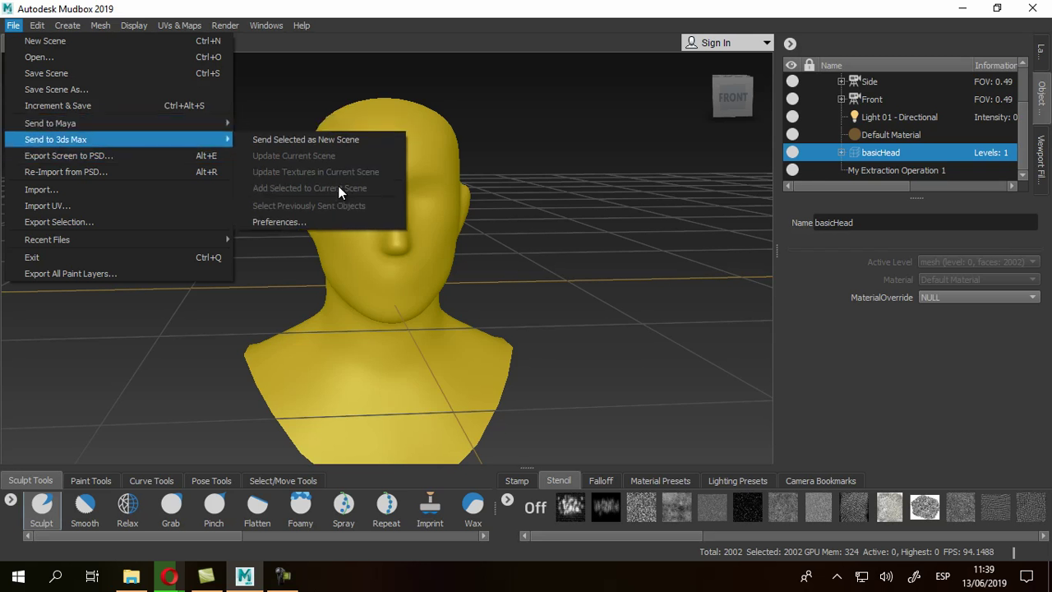
{"action": "key", "text": "Up"}
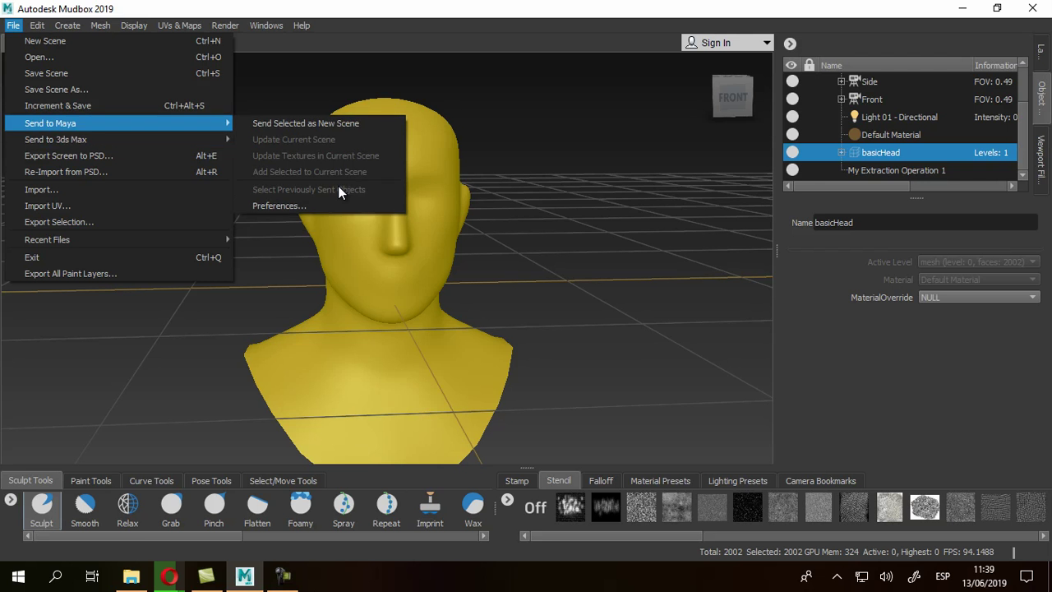
- Start Export Selection for the selected basicHead mesh
{"action": "key", "text": "Down"}
{"action": "key", "text": "Down"}
{"action": "key", "text": "Down"}
{"action": "key", "text": "Down"}
{"action": "key", "text": "Down"}
{"action": "key", "text": "Down"}
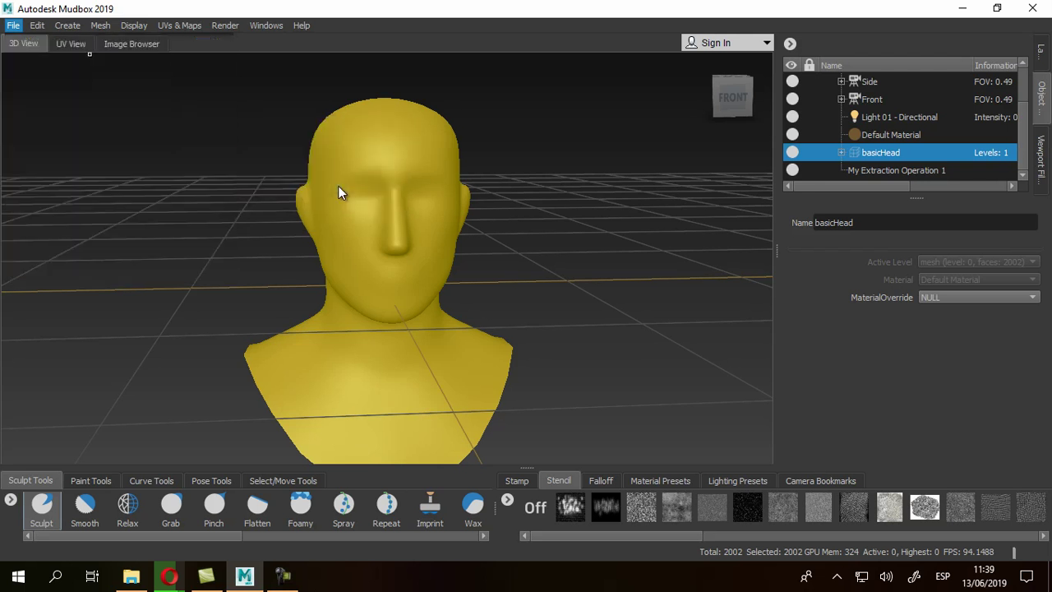
{"action": "key", "text": "Return"}
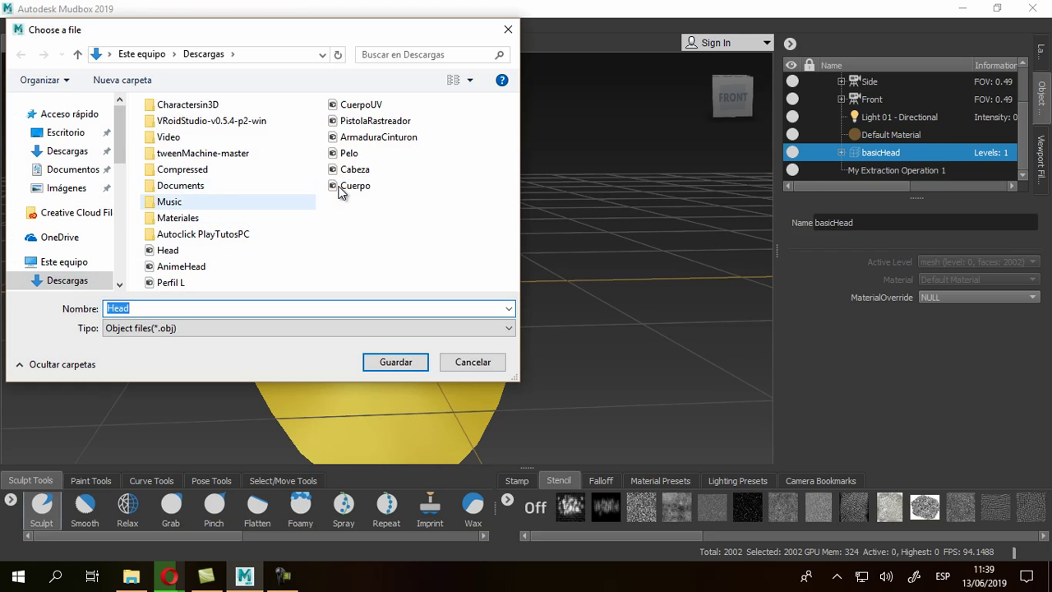
- Export the selected basicHead mesh to the Descargas folder as Head in Object files (*.obj) format, overwriting the existing file
{"action": "left_click_drag", "start_coordinate": [120, 123], "coordinate": [120, 199]}
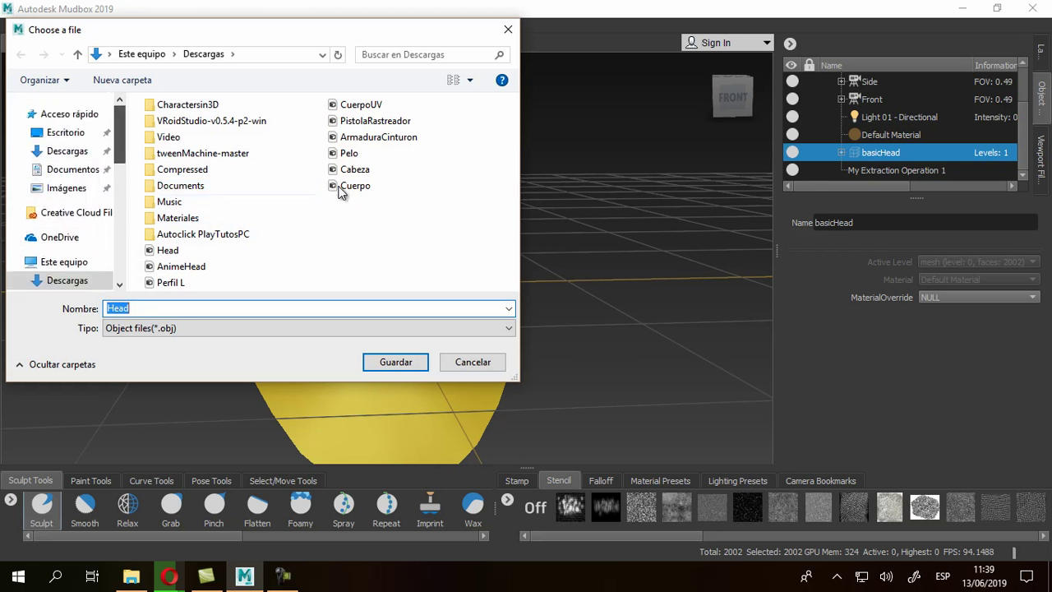
{"action": "key", "text": "Tab"}
{"action": "key", "text": "alt+Down"}
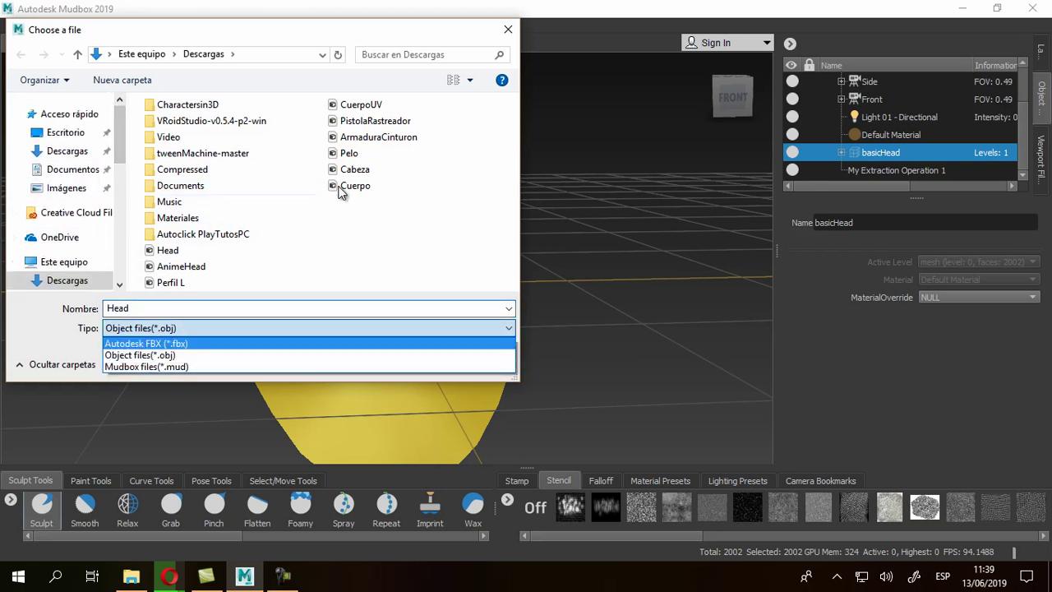
{"action": "key", "text": "Escape"}
{"action": "key", "text": "shift+Tab"}
{"action": "type", "text": "Head"}
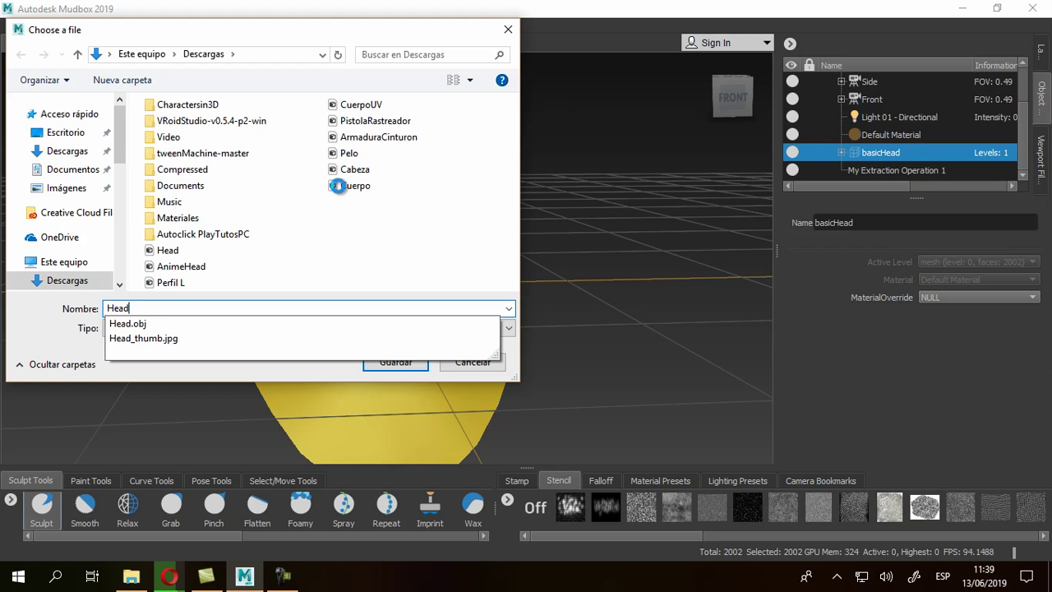
{"action": "key", "text": "Return"}
{"action": "key", "text": "Left"}
{"action": "key", "text": "Left"}
{"action": "key", "text": "Return"}
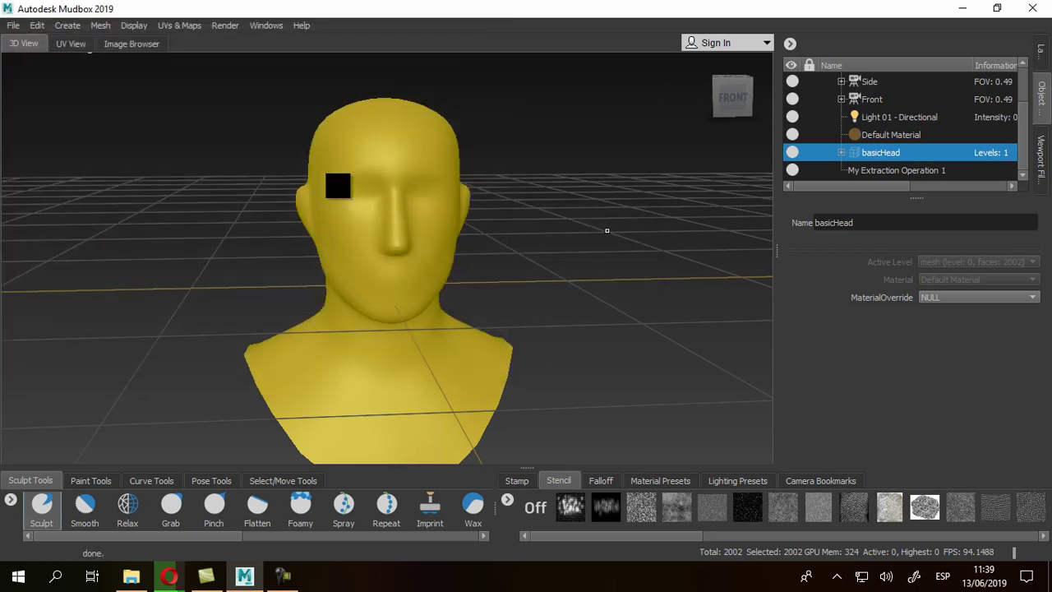
- Minimize Mudbox and launch Maya 2019 from the desktop
{"action": "left_click", "coordinate": [962, 8]}
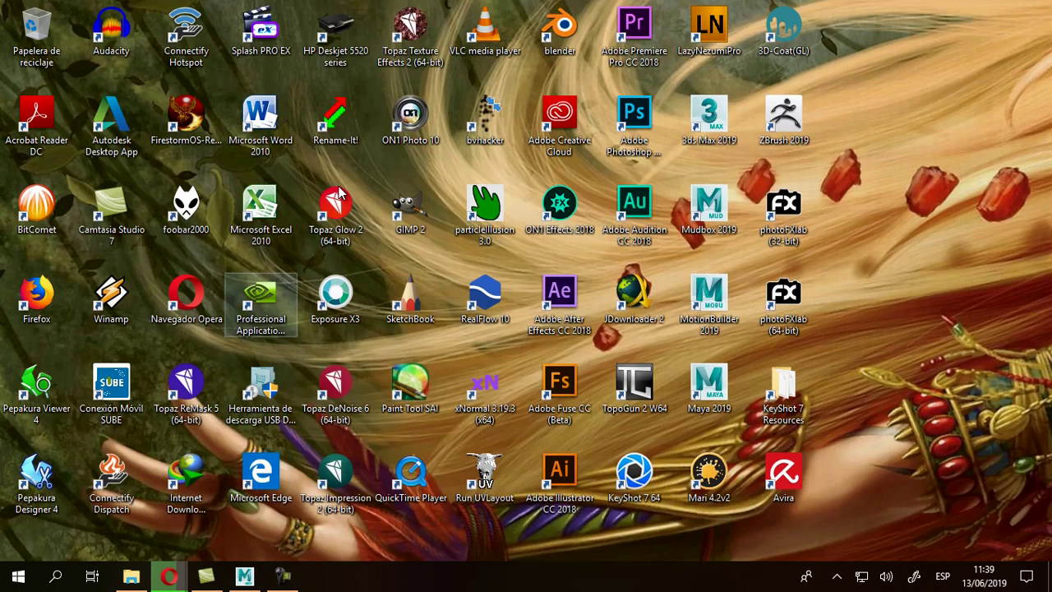
{"action": "double_click", "coordinate": [709, 387]}
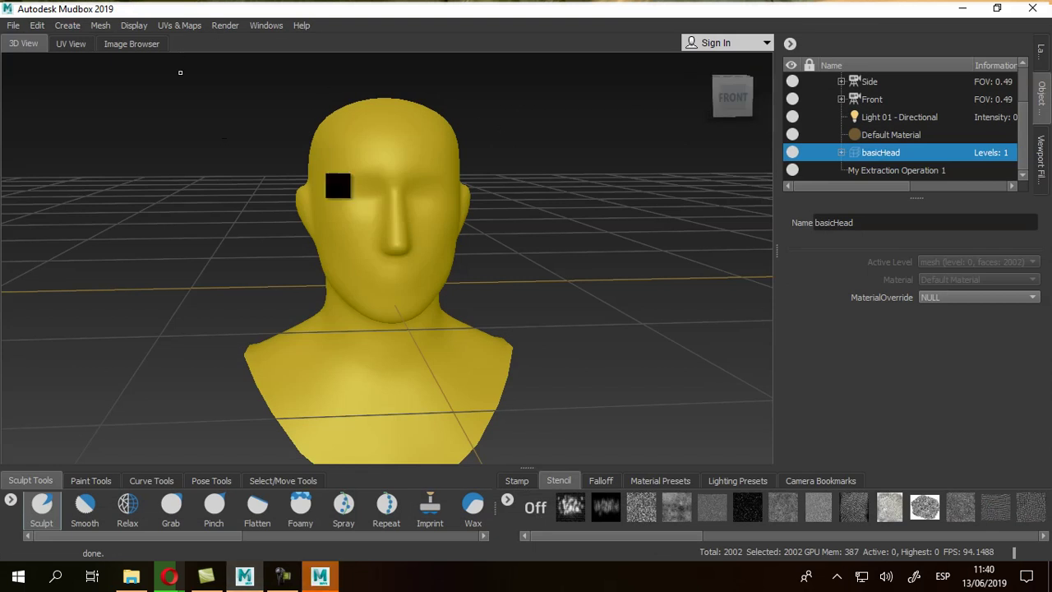
- Open a new texture map extraction operation for the basicHead mesh and move its dialog higher over the viewport
{"action": "left_click", "coordinate": [179, 26]}
{"action": "key", "text": "Down"}
{"action": "key", "text": "Down"}
{"action": "key", "text": "Down"}
{"action": "key", "text": "Down"}
{"action": "key", "text": "Down"}
{"action": "key", "text": "Down"}
{"action": "key", "text": "Down"}
{"action": "key", "text": "Down"}
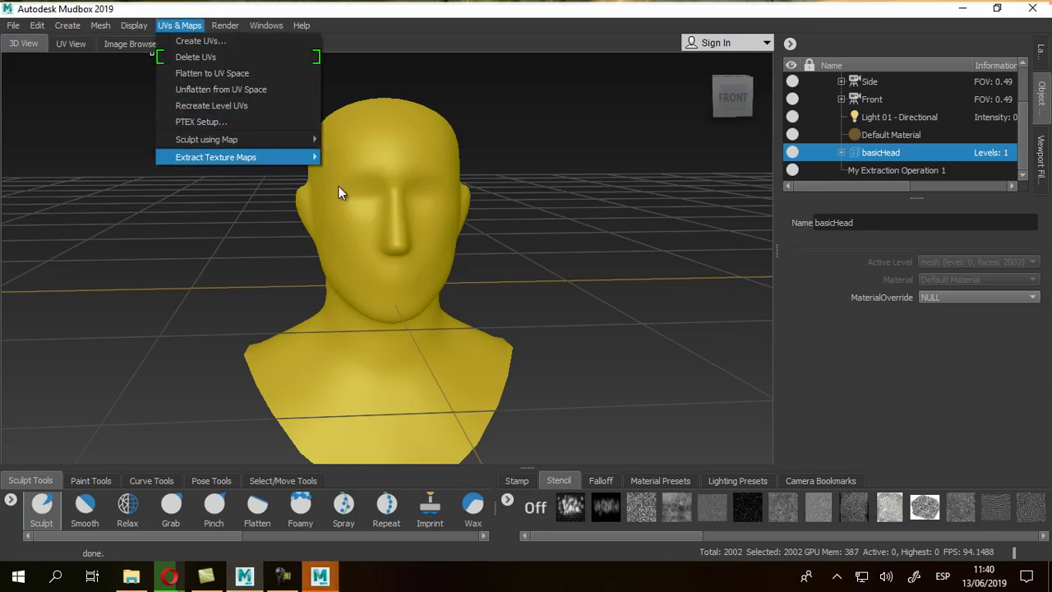
{"action": "key", "text": "Right"}
{"action": "key", "text": "Down"}
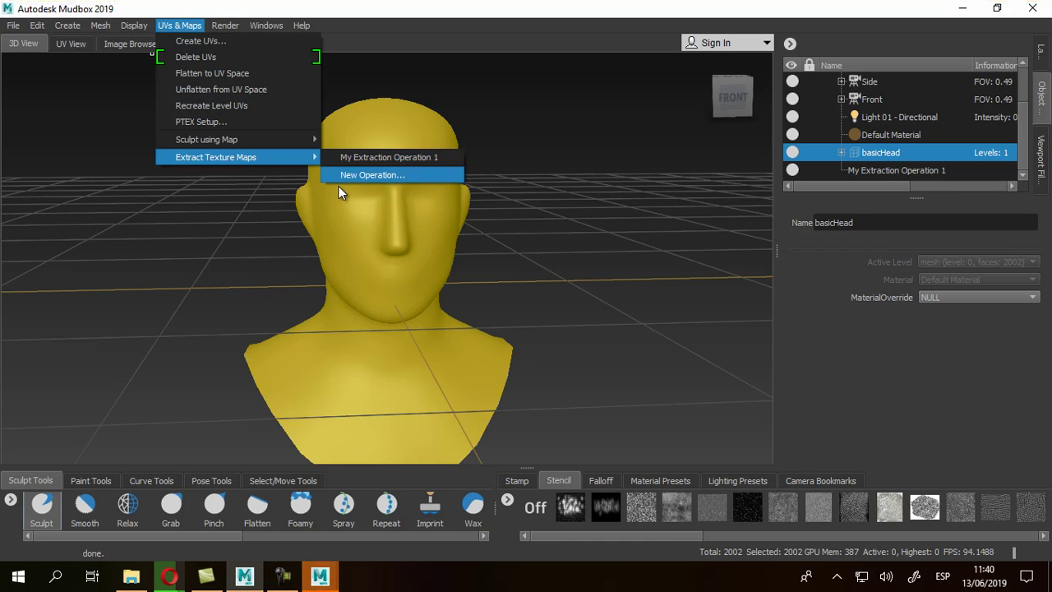
{"action": "key", "text": "Return"}
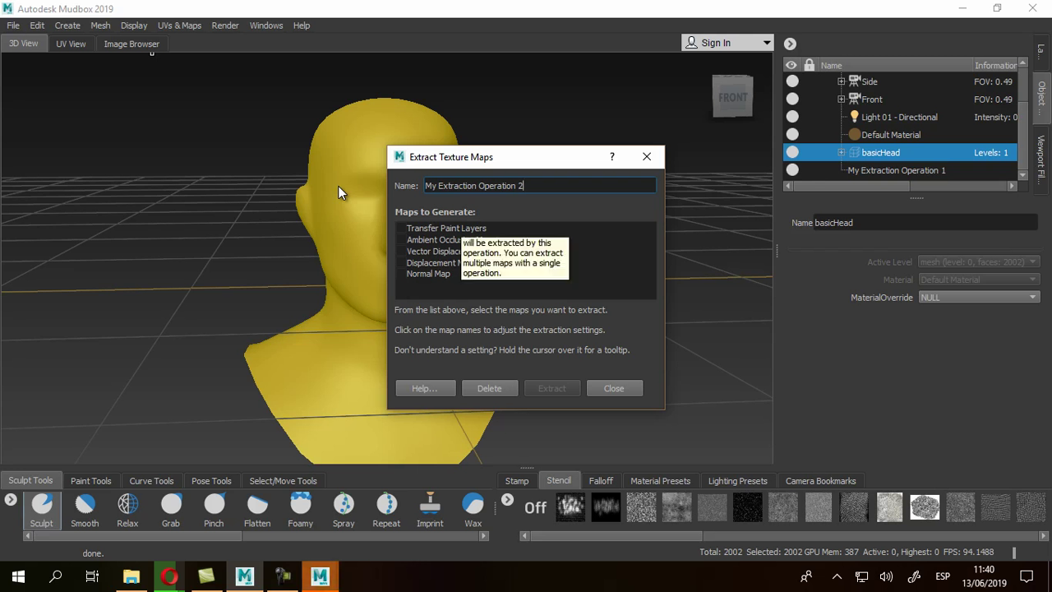
{"action": "mouse_move", "coordinate": [526, 157]}
{"action": "left_mouse_down"}
{"action": "mouse_move", "coordinate": [531, 126]}
{"action": "mouse_move", "coordinate": [508, 75]}
{"action": "left_mouse_up"}
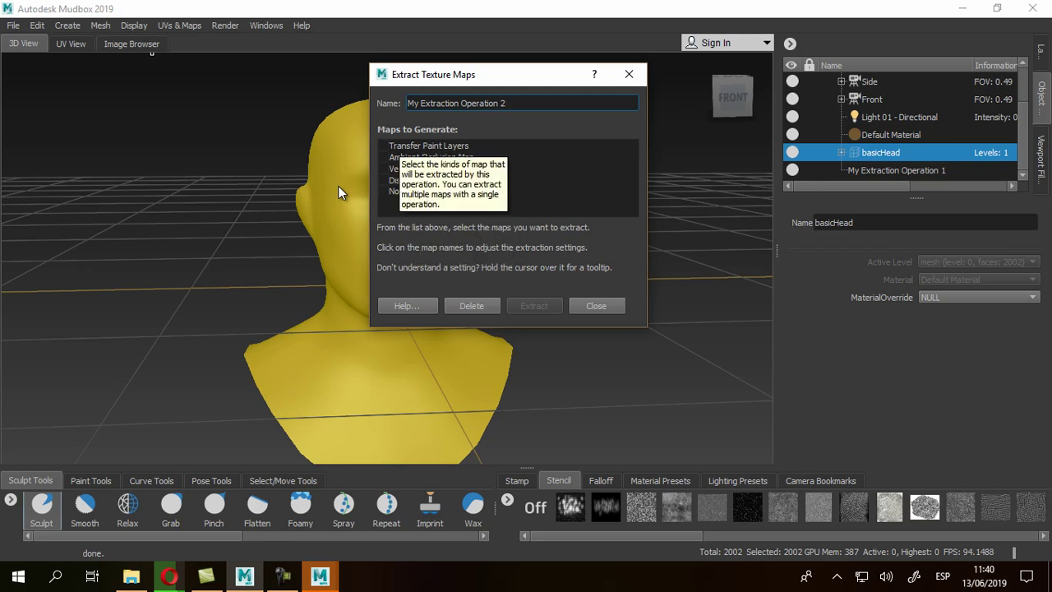
- Enable Transfer Paint Layers, Ambient Occlusion, Vector Displacement, Displacement and Normal Map in the new operation, and close it without extracting
{"action": "left_click", "coordinate": [383, 145]}
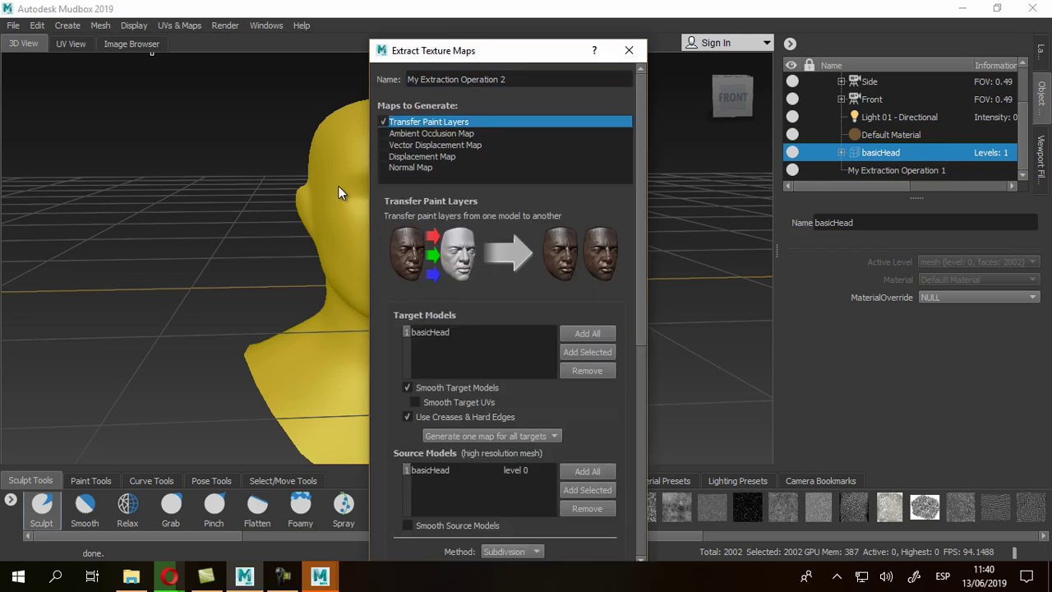
{"action": "left_click", "coordinate": [383, 133]}
{"action": "key", "text": "Down"}
{"action": "key", "text": "space"}
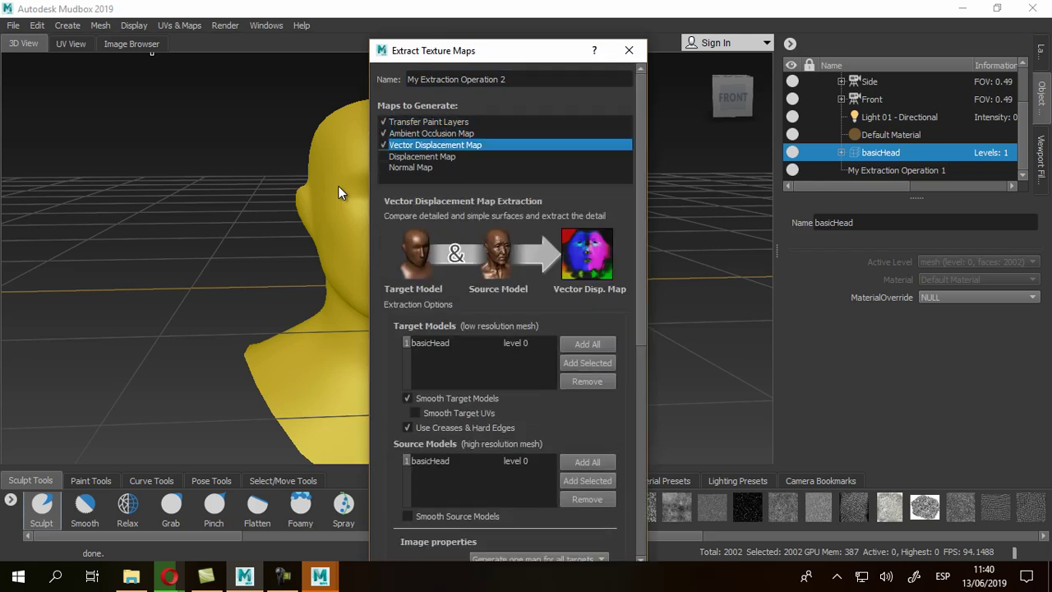
{"action": "key", "text": "Down"}
{"action": "key", "text": "space"}
{"action": "key", "text": "Down"}
{"action": "key", "text": "space"}
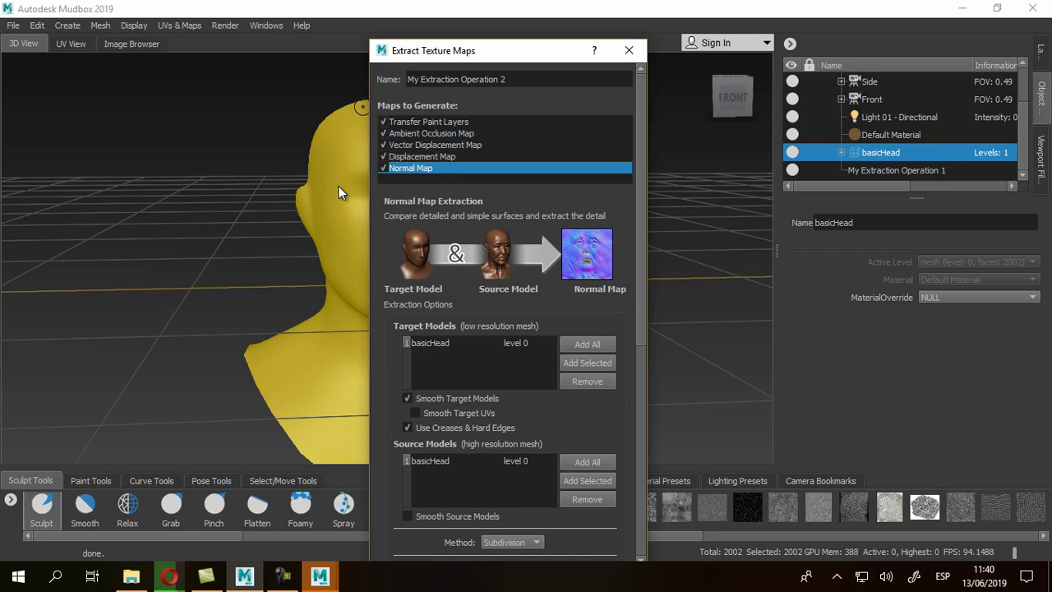
{"action": "left_click", "coordinate": [628, 50]}
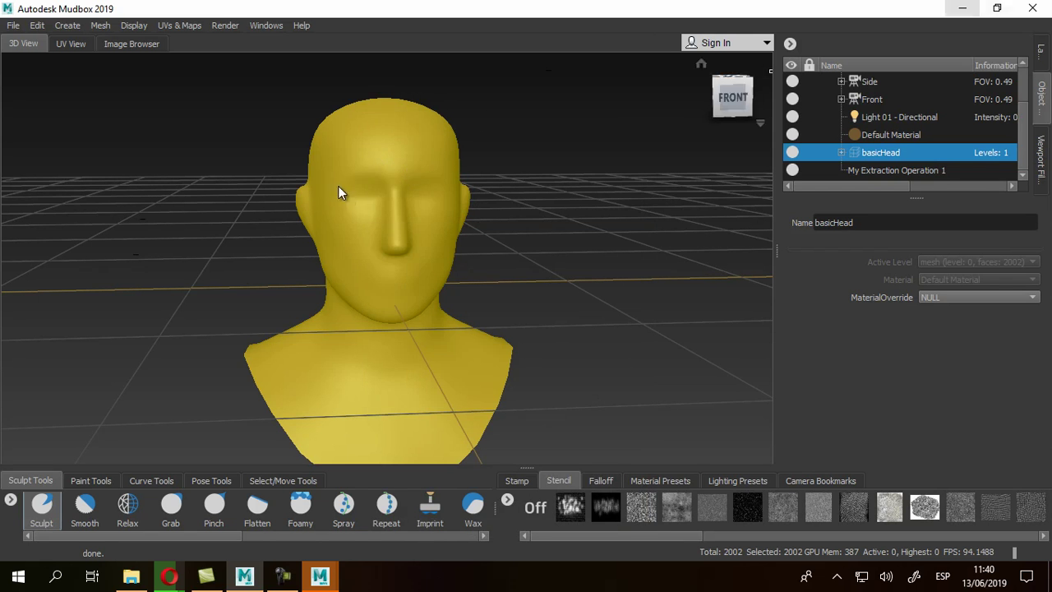
- Switch to Maya 2019 and show the Channel Box / Layer Editor
{"action": "left_click", "coordinate": [962, 8]}
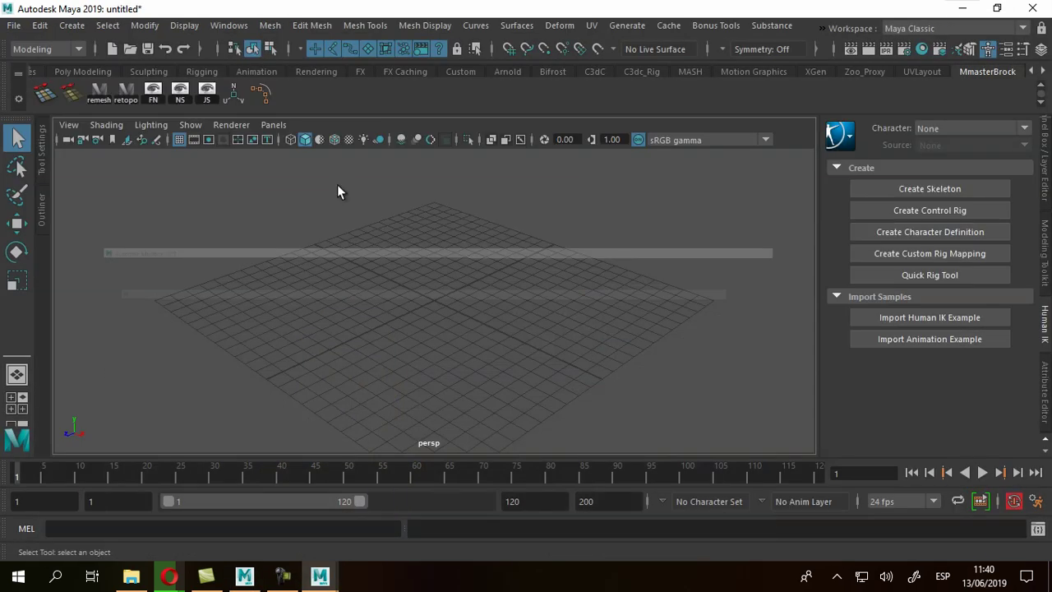
{"action": "left_click", "coordinate": [1044, 162]}
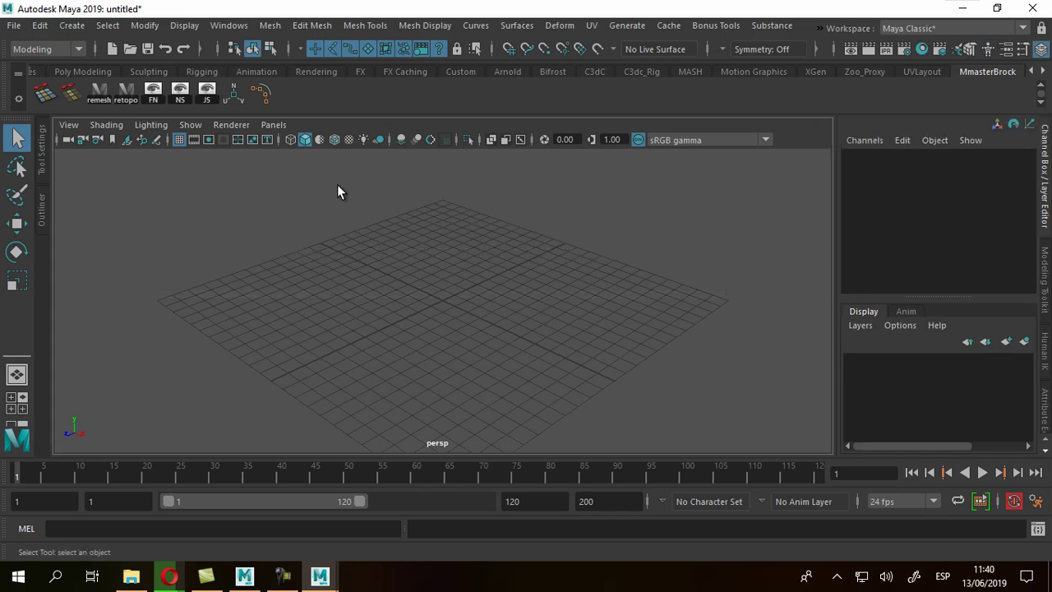
- Import Head.obj from the Downloads folder into the empty Maya scene
{"action": "left_click", "coordinate": [14, 25]}
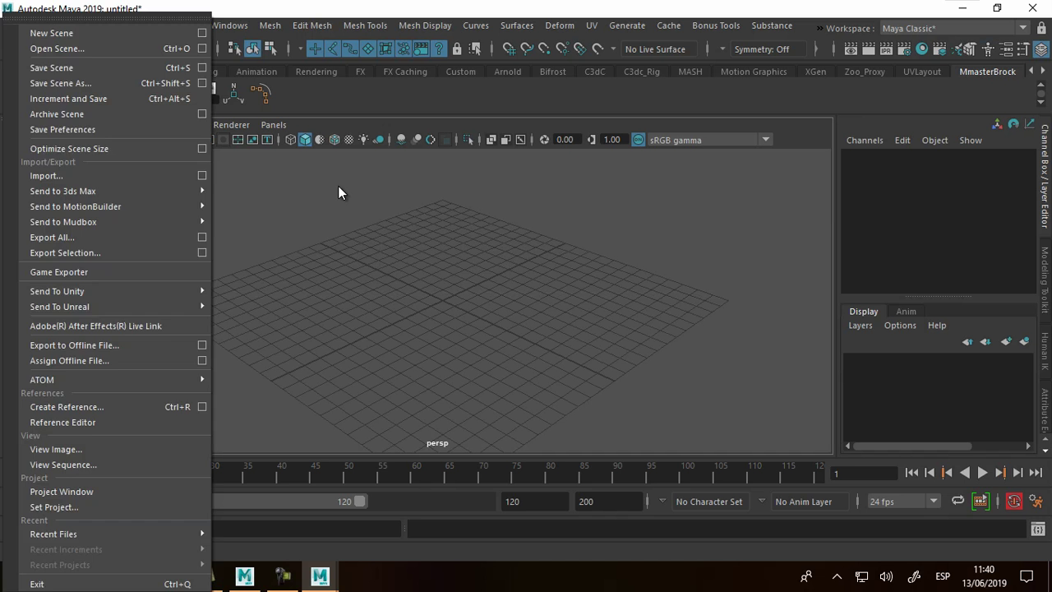
{"action": "key", "text": "Return"}
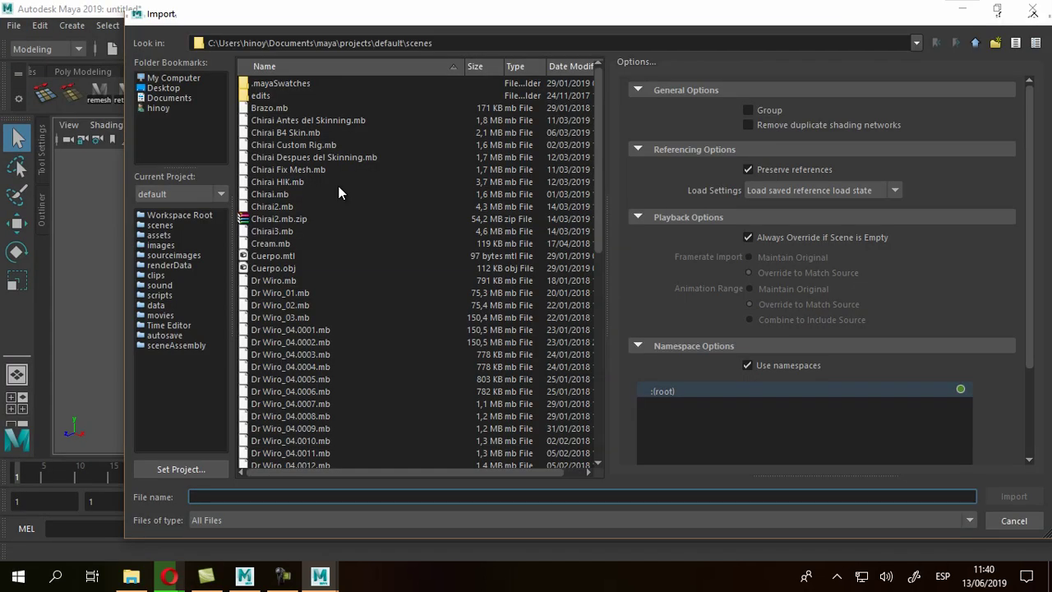
{"action": "left_click", "coordinate": [159, 109]}
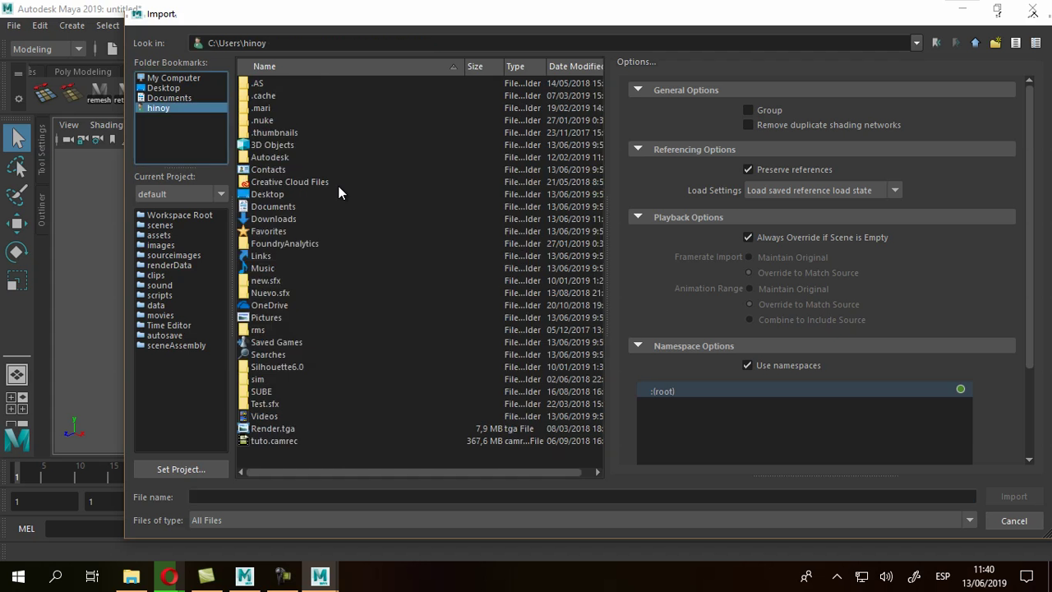
{"action": "double_click", "coordinate": [273, 219]}
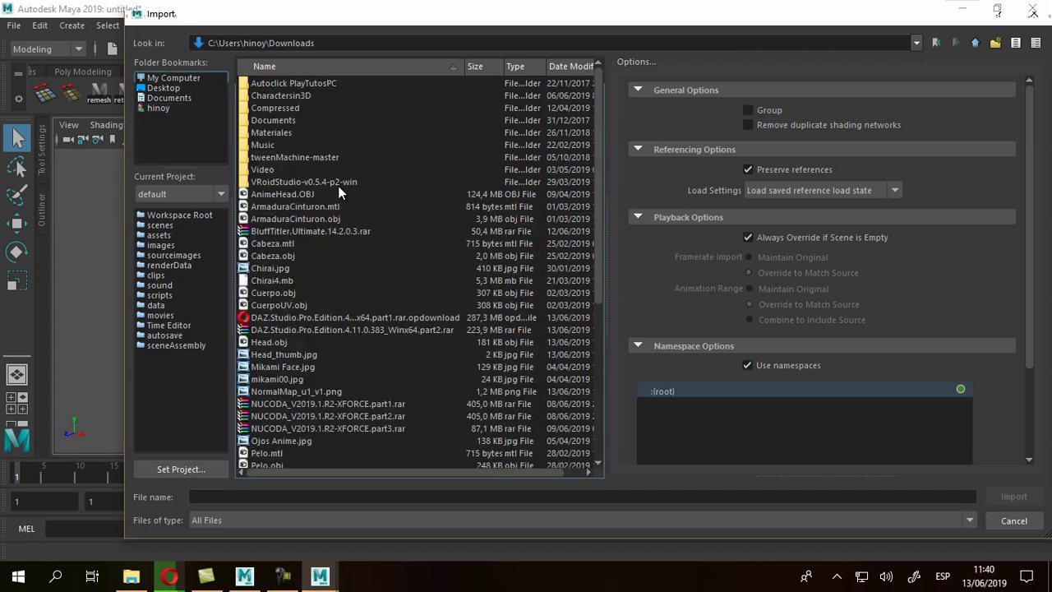
{"action": "type", "text": "head"}
{"action": "key", "text": "Return"}
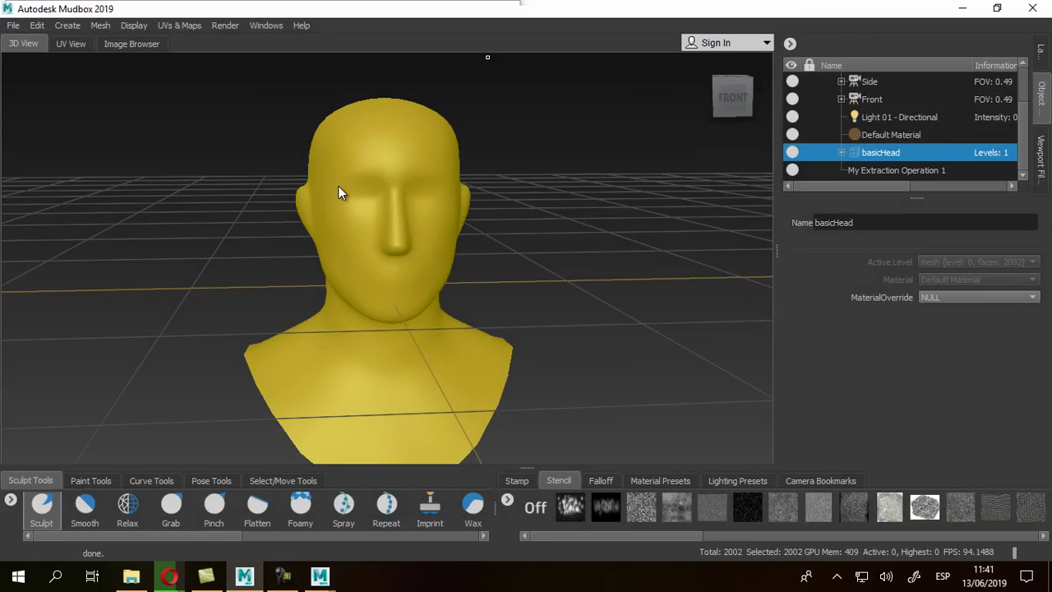
- Check the Linear Units in Mudbox's User Interface preferences and close the preferences
{"action": "key", "text": "alt+w"}
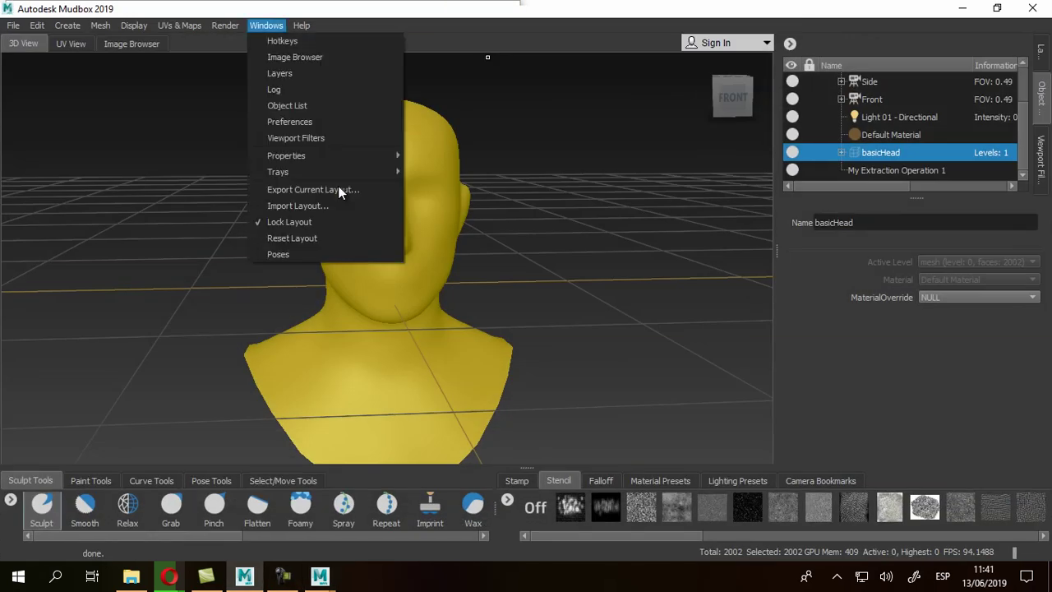
{"action": "key", "text": "Down"}
{"action": "key", "text": "Down"}
{"action": "key", "text": "Down"}
{"action": "key", "text": "Down"}
{"action": "key", "text": "Down"}
{"action": "key", "text": "Down"}
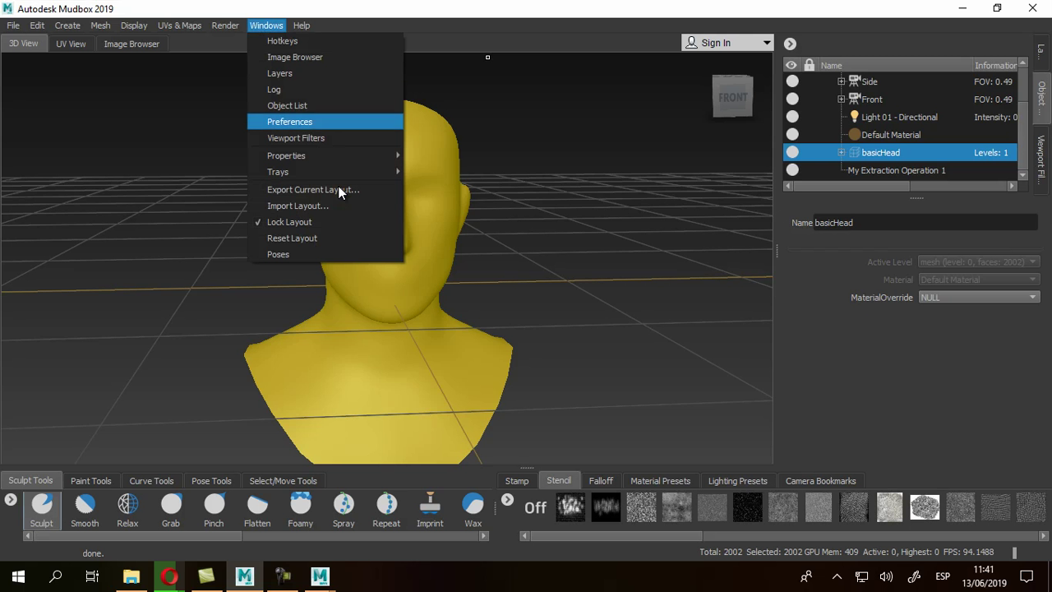
{"action": "key", "text": "Return"}
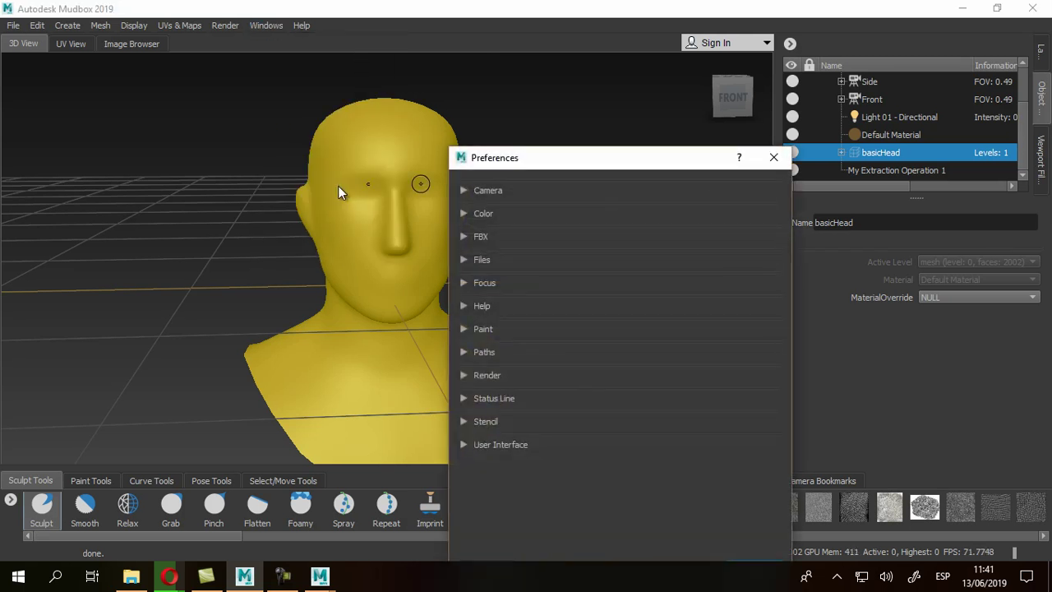
{"action": "key", "text": "space"}
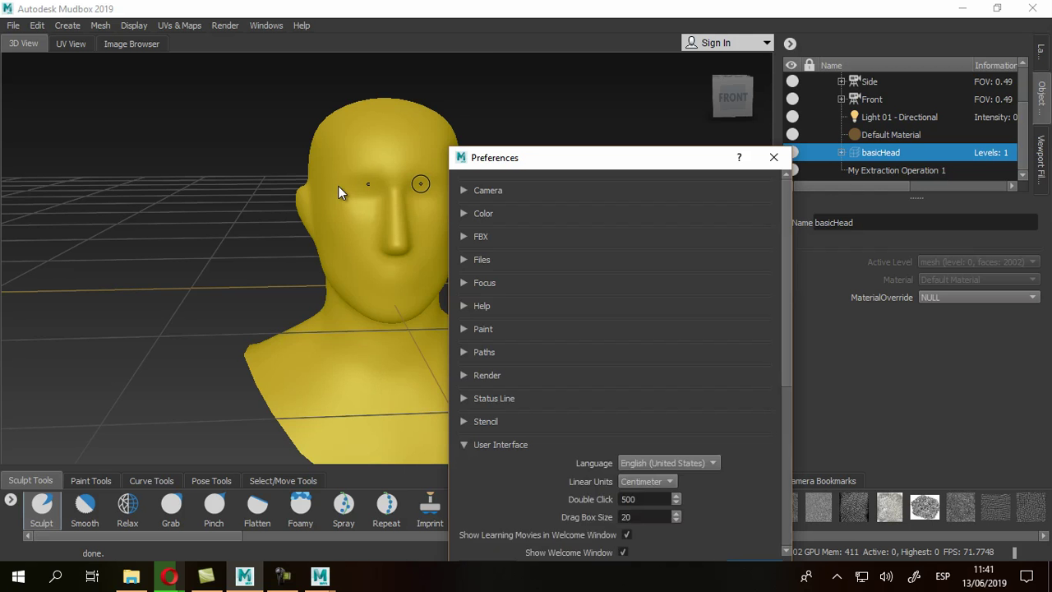
{"action": "left_click", "coordinate": [773, 157]}
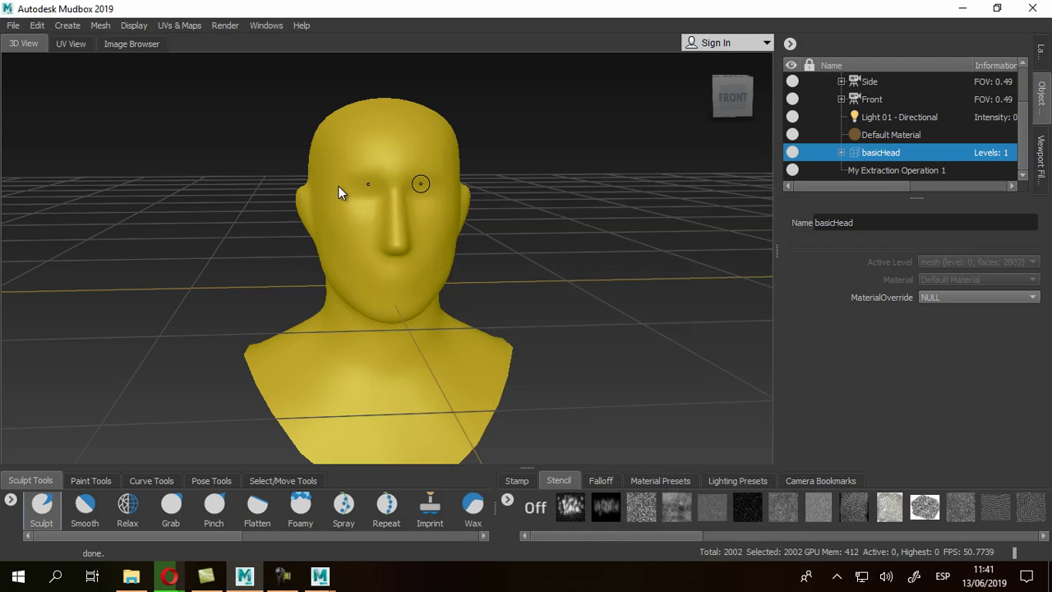
- Switch to Maya, check the linear working unit and its alternatives in the Settings preferences, and close the preferences
{"action": "left_click", "coordinate": [962, 8]}
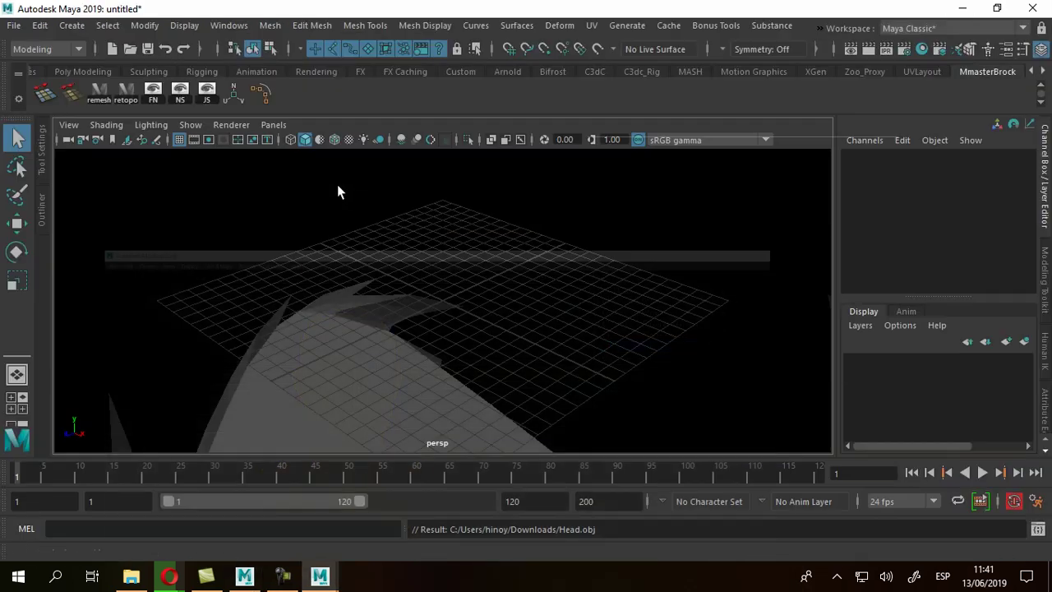
{"action": "key", "text": "Left"}
{"action": "key", "text": "Left"}
{"action": "key", "text": "Down"}
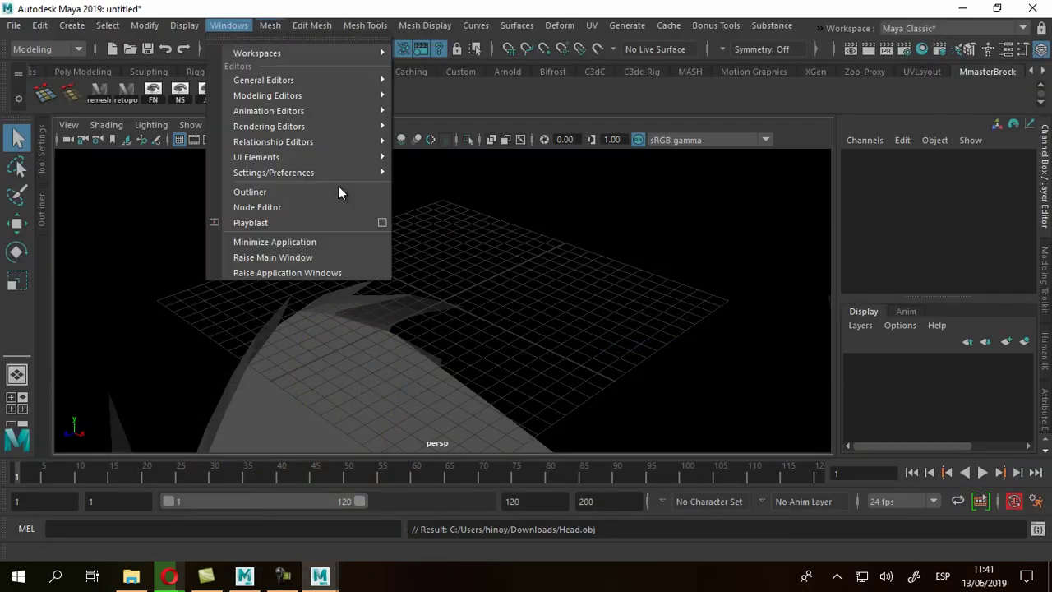
{"action": "mouse_move", "coordinate": [305, 173]}
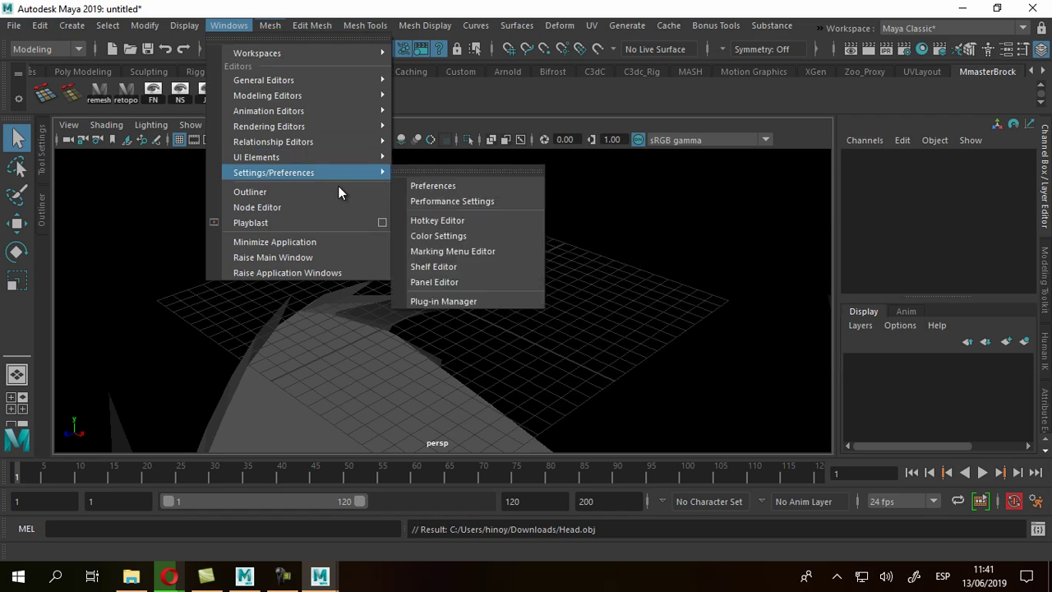
{"action": "key", "text": "Right"}
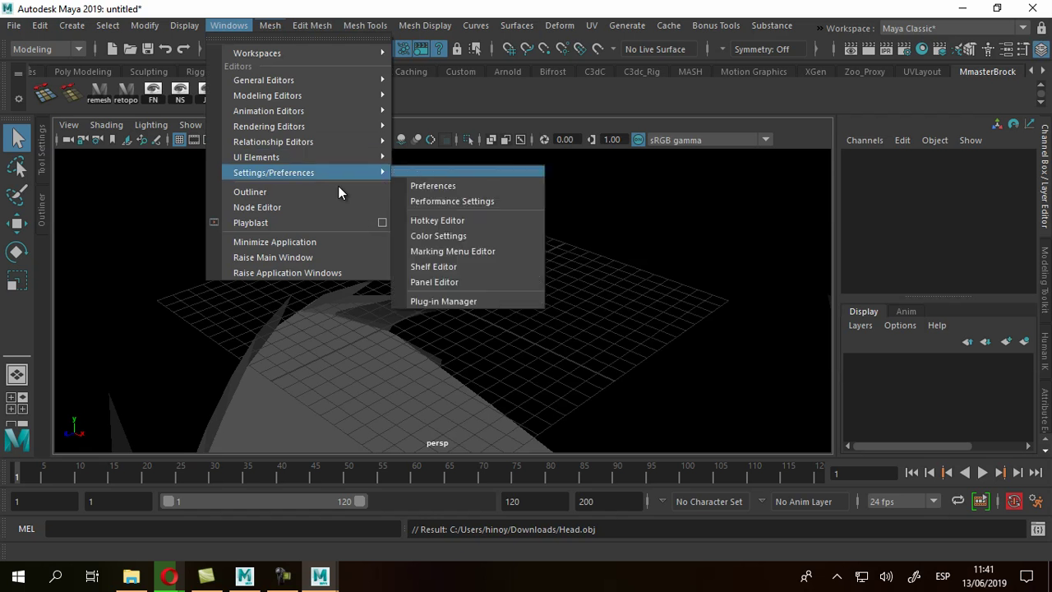
{"action": "key", "text": "Down"}
{"action": "key", "text": "Return"}
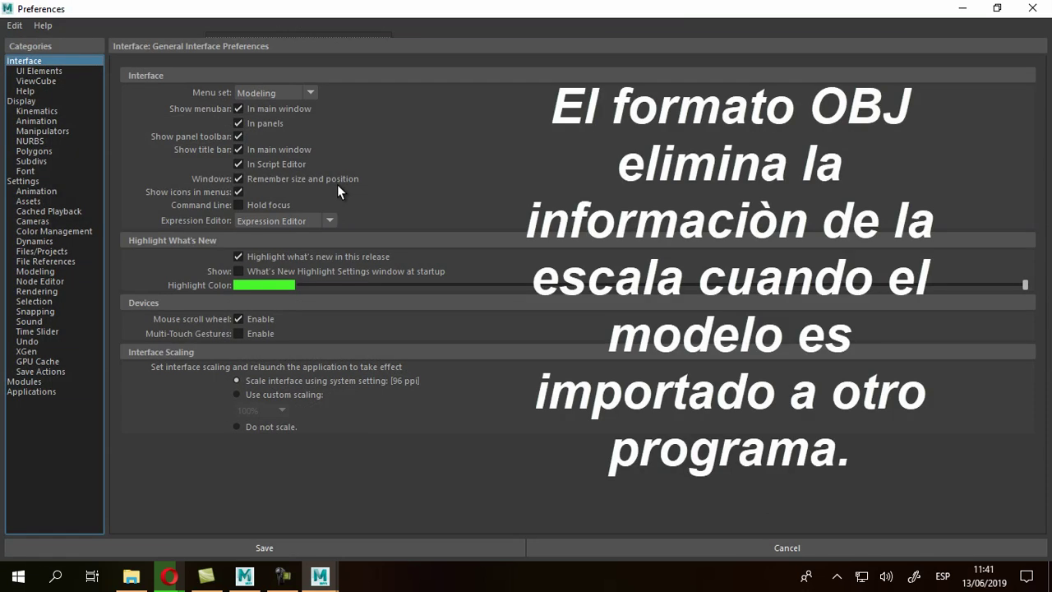
{"action": "key", "text": "s"}
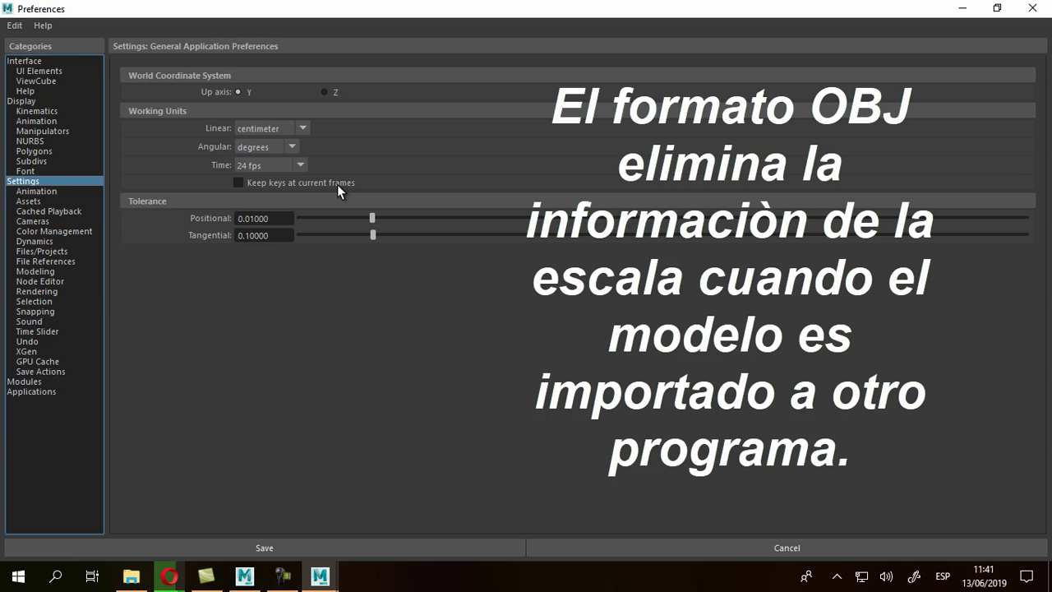
{"action": "key", "text": "alt+Down"}
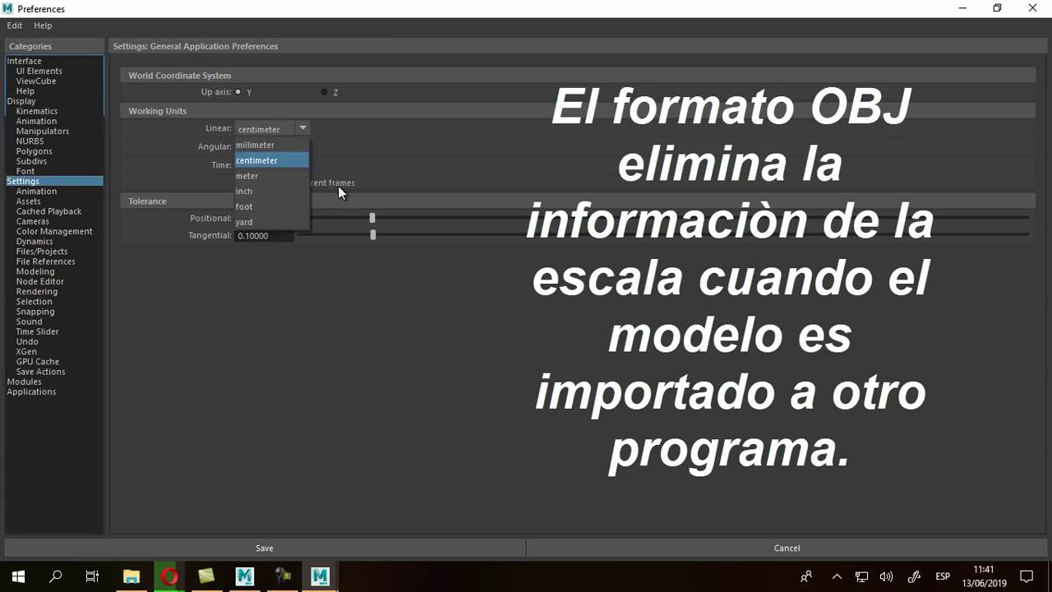
{"action": "left_click", "coordinate": [339, 188]}
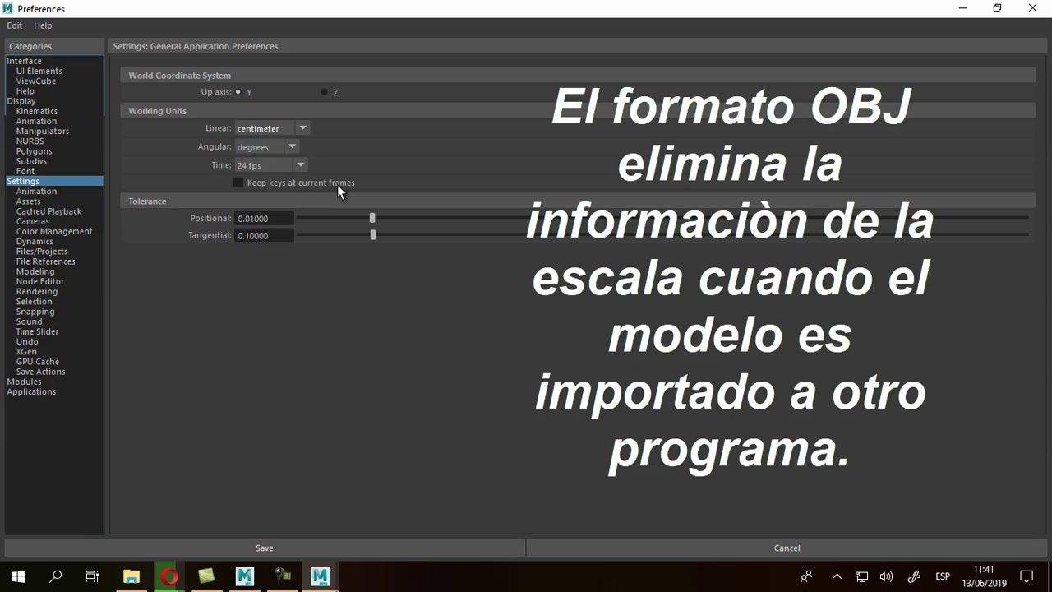
{"action": "left_click", "coordinate": [1033, 8]}
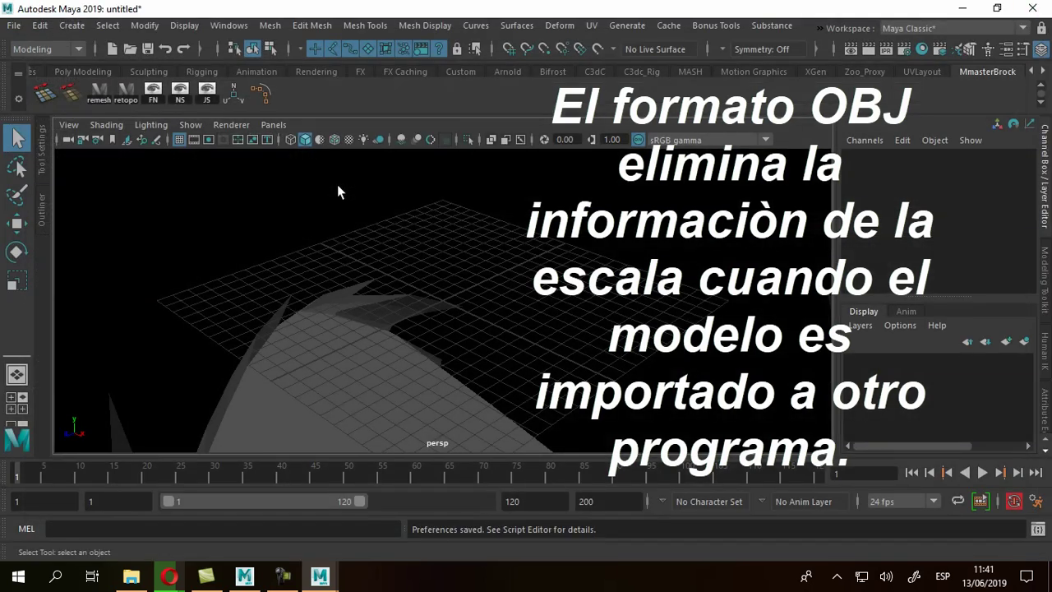
- Locate the imported head in the perspective view, select it and frame it
{"action": "scroll", "coordinate": [338, 185], "scroll_direction": "down", "scroll_amount": 5}
{"action": "scroll", "coordinate": [338, 185], "scroll_direction": "down", "scroll_amount": 8}
{"action": "scroll", "coordinate": [338, 185], "scroll_direction": "down", "scroll_amount": 3}
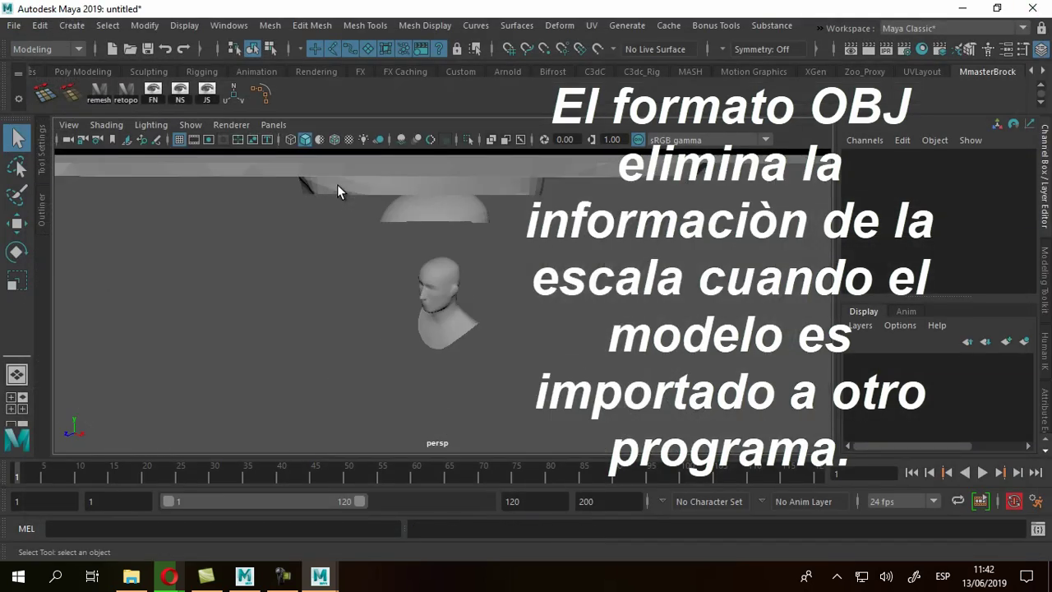
{"action": "scroll", "coordinate": [338, 185], "scroll_direction": "up", "scroll_amount": 6}
{"action": "mouse_move", "coordinate": [337, 191]}
{"action": "left_mouse_down", "text": "alt"}
{"action": "mouse_move", "coordinate": [340, 184]}
{"action": "mouse_move", "coordinate": [338, 191]}
{"action": "left_mouse_up", "text": "alt"}
{"action": "left_click", "coordinate": [336, 192]}
{"action": "key", "text": "f"}
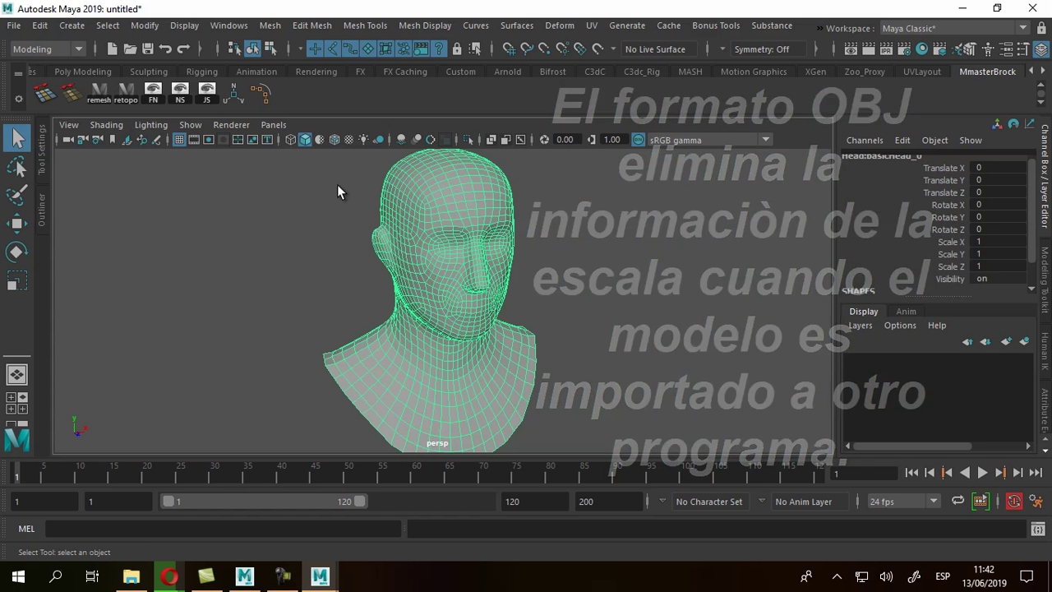
- Set the head's Scale X, Y and Z to 0.1 in its transform attributes
{"action": "key", "text": "ctrl+a"}
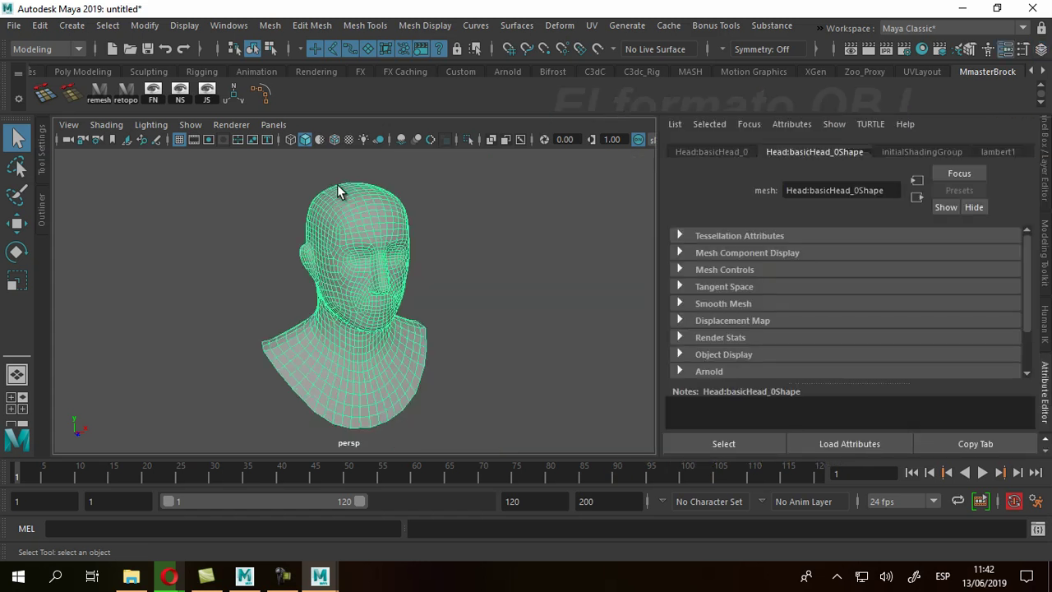
{"action": "left_click", "coordinate": [337, 186]}
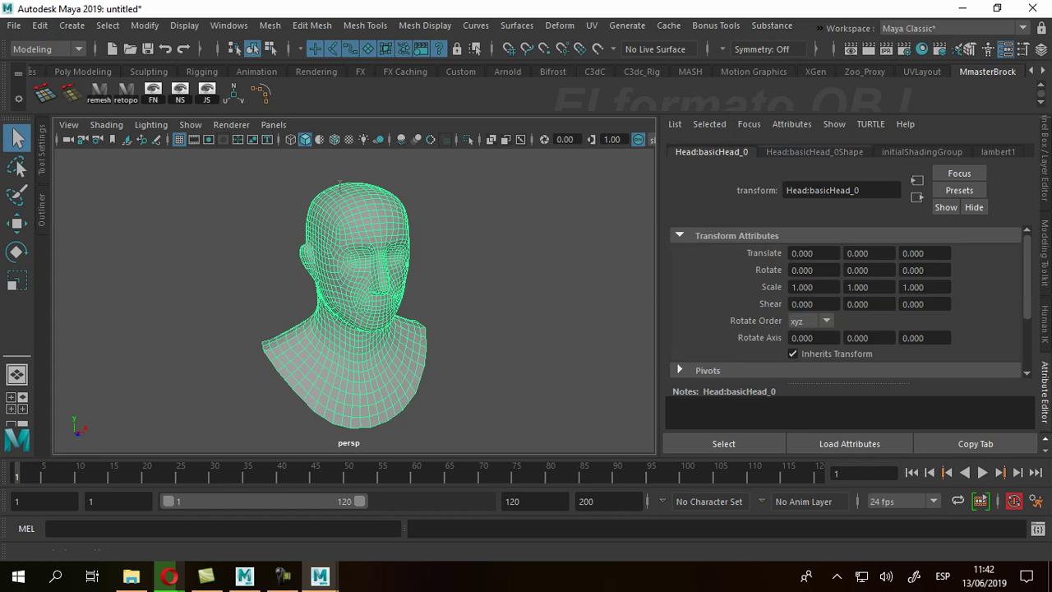
{"action": "left_click", "coordinate": [339, 192]}
{"action": "type", "text": "0.1"}
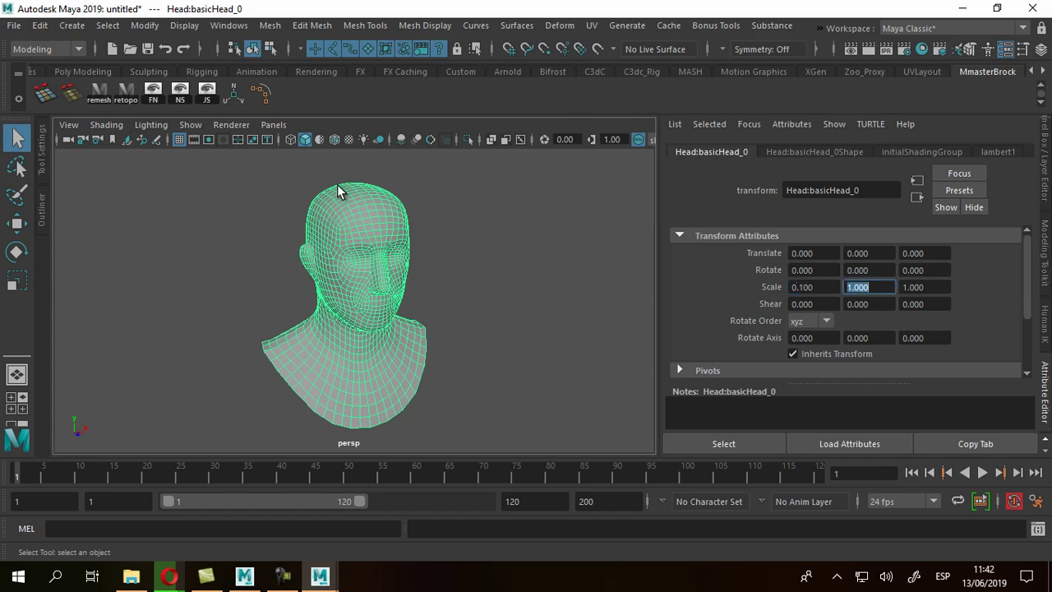
{"action": "key", "text": "Tab"}
{"action": "type", "text": "0.1"}
{"action": "key", "text": "Tab"}
{"action": "type", "text": "0.1"}
{"action": "key", "text": "Return"}
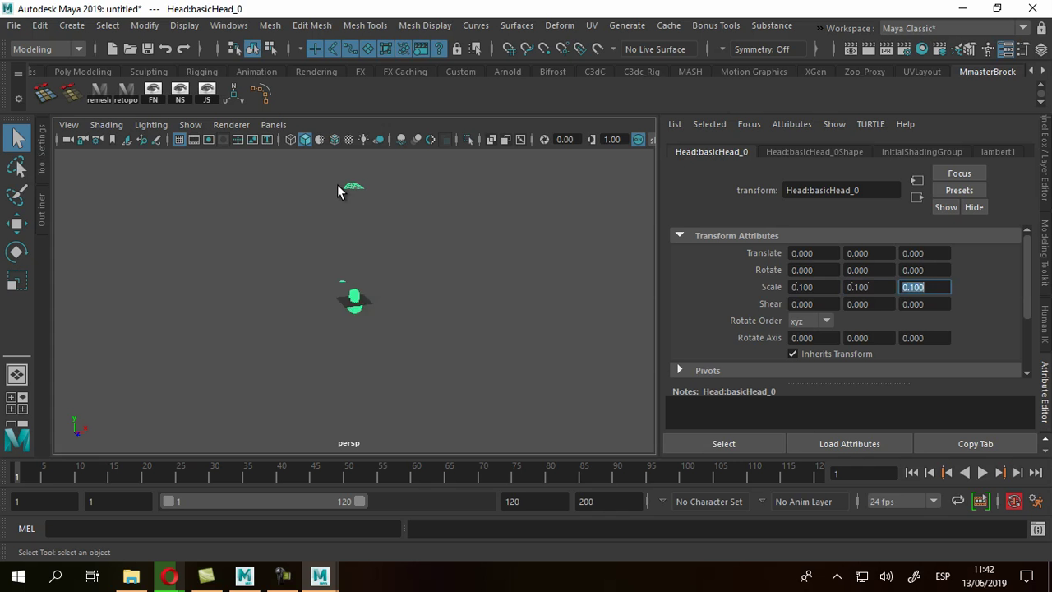
- Move the head up along Y by about 10.47 units so the bust sits at the grid, and deselect it
{"action": "key", "text": "ctrl+a"}
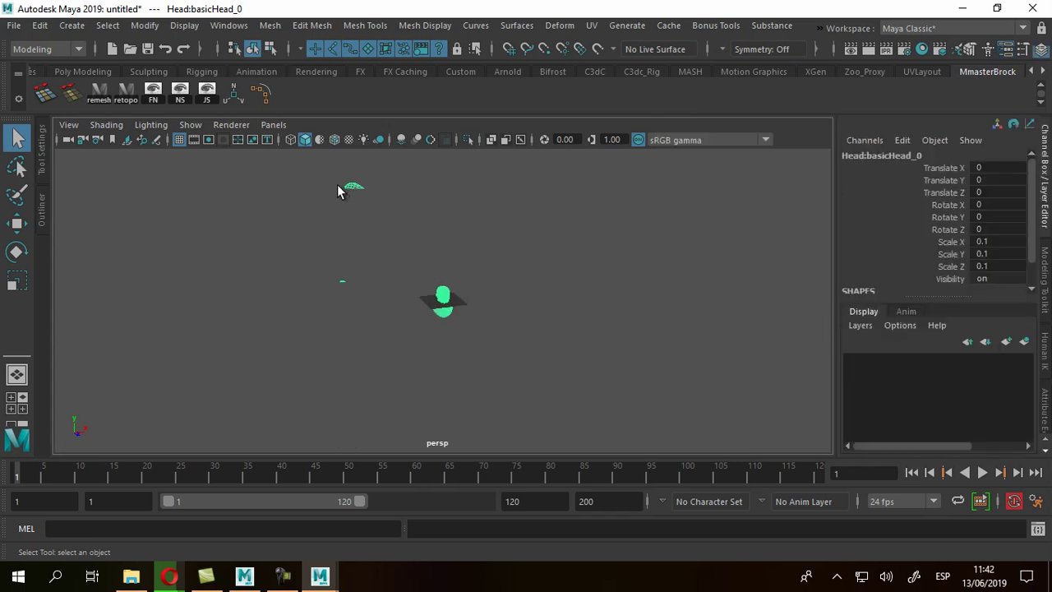
{"action": "scroll", "coordinate": [338, 185], "scroll_direction": "up", "scroll_amount": 10}
{"action": "left_click_drag", "start_coordinate": [338, 185], "coordinate": [338, 185], "text": "alt"}
{"action": "left_click", "coordinate": [18, 224]}
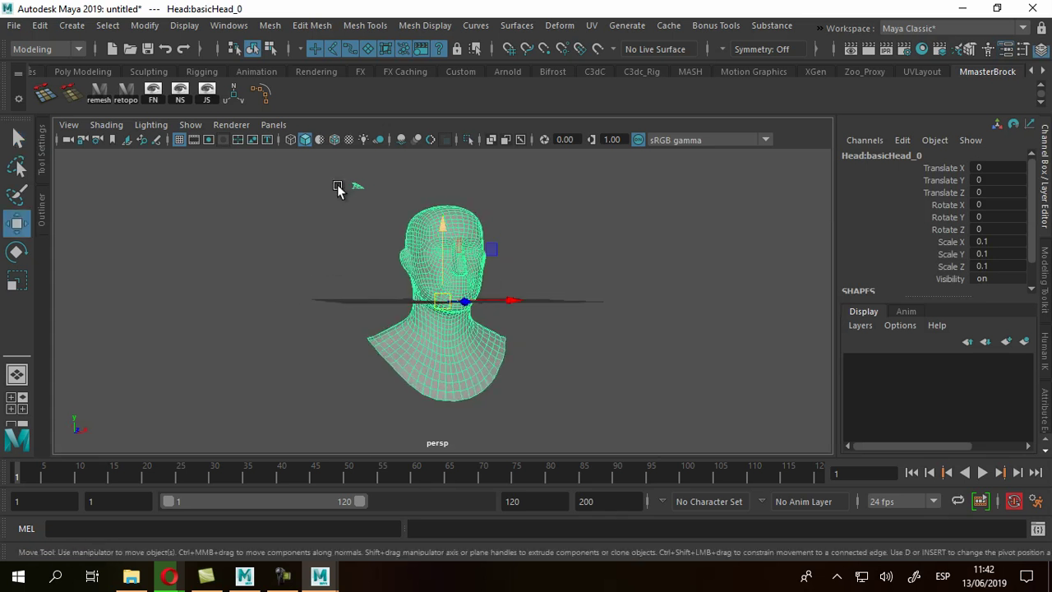
{"action": "left_click_drag", "start_coordinate": [443, 229], "coordinate": [442, 210]}
{"action": "middle_click_drag", "start_coordinate": [337, 187], "coordinate": [337, 189]}
{"action": "left_click_drag", "start_coordinate": [338, 188], "coordinate": [338, 188], "text": "alt"}
{"action": "left_click", "coordinate": [338, 188]}
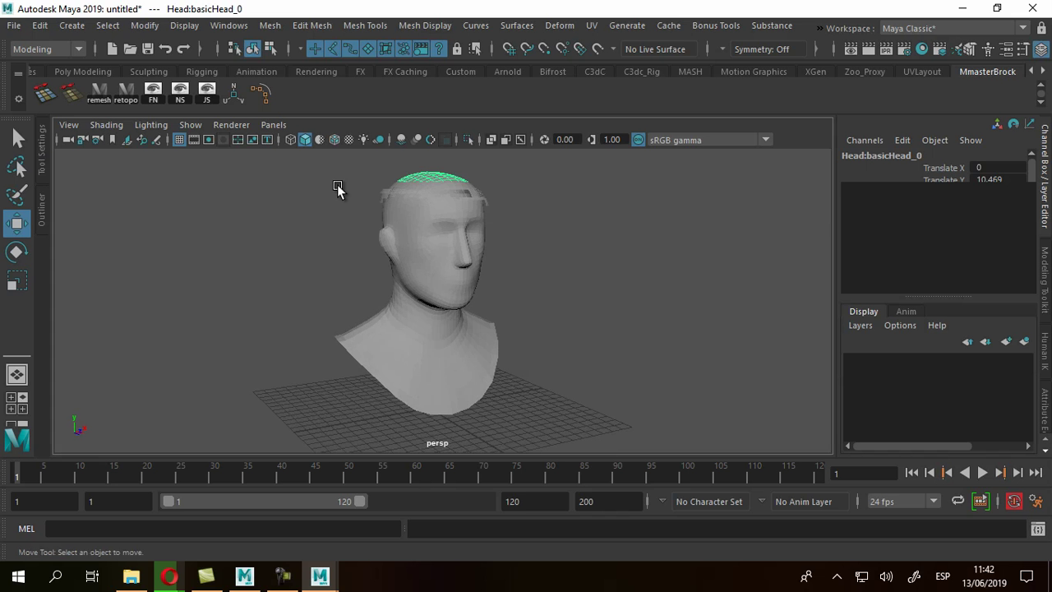
{"action": "left_click", "coordinate": [337, 188]}
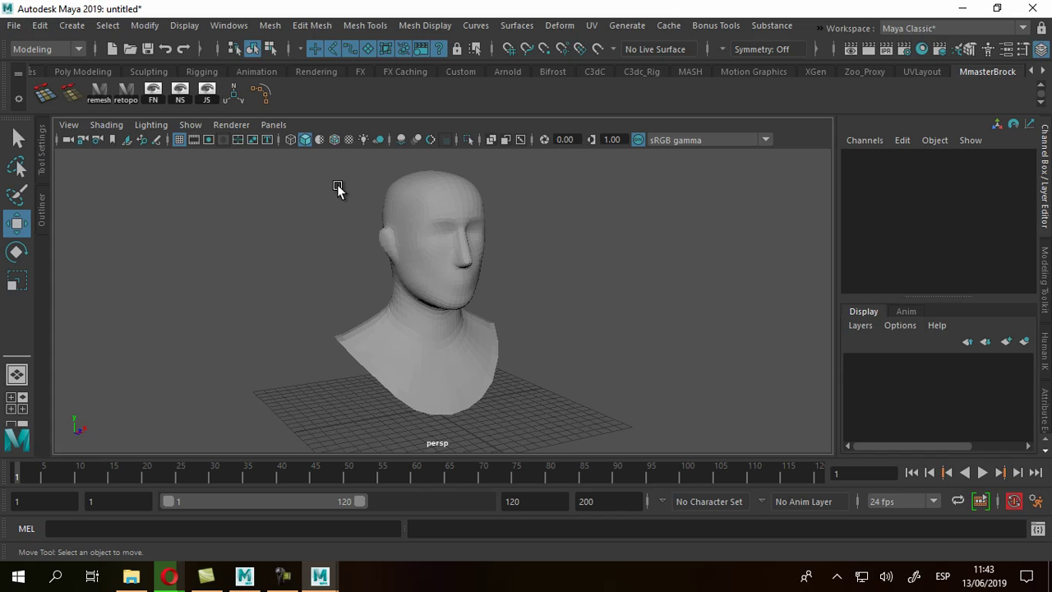
- Reselect the head, inspect its UV layout in the UV Editor and close the editor
{"action": "scroll", "coordinate": [337, 188], "scroll_direction": "up", "scroll_amount": 3}
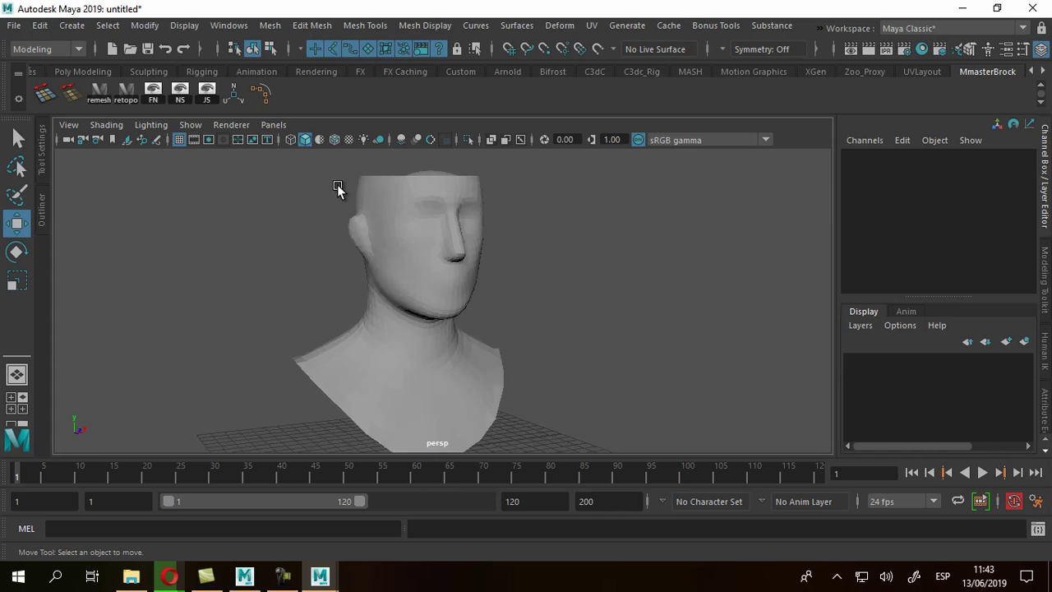
{"action": "key", "text": "ctrl+z"}
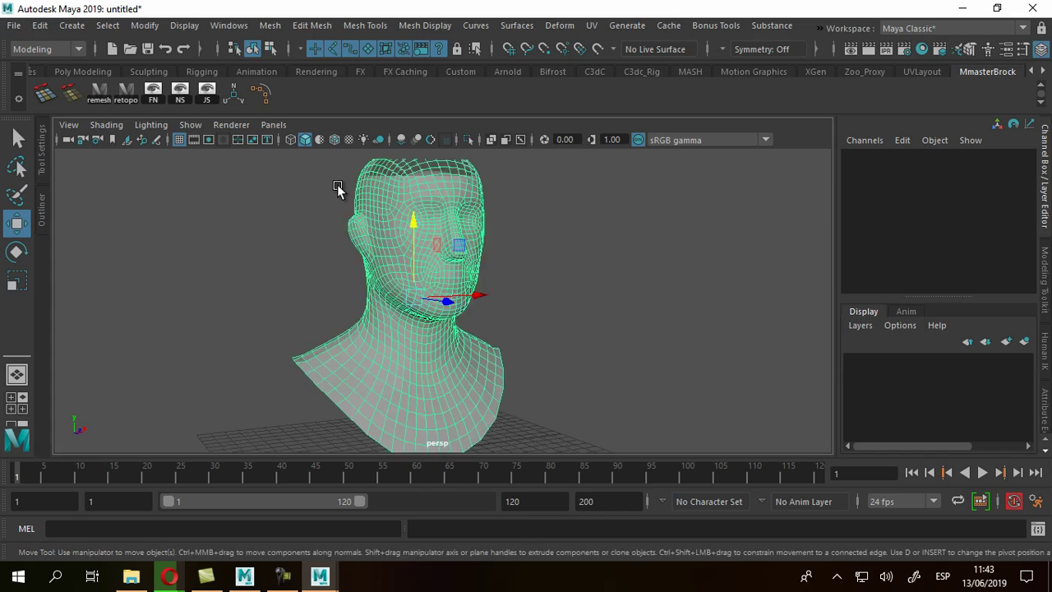
{"action": "key", "text": "alt+u"}
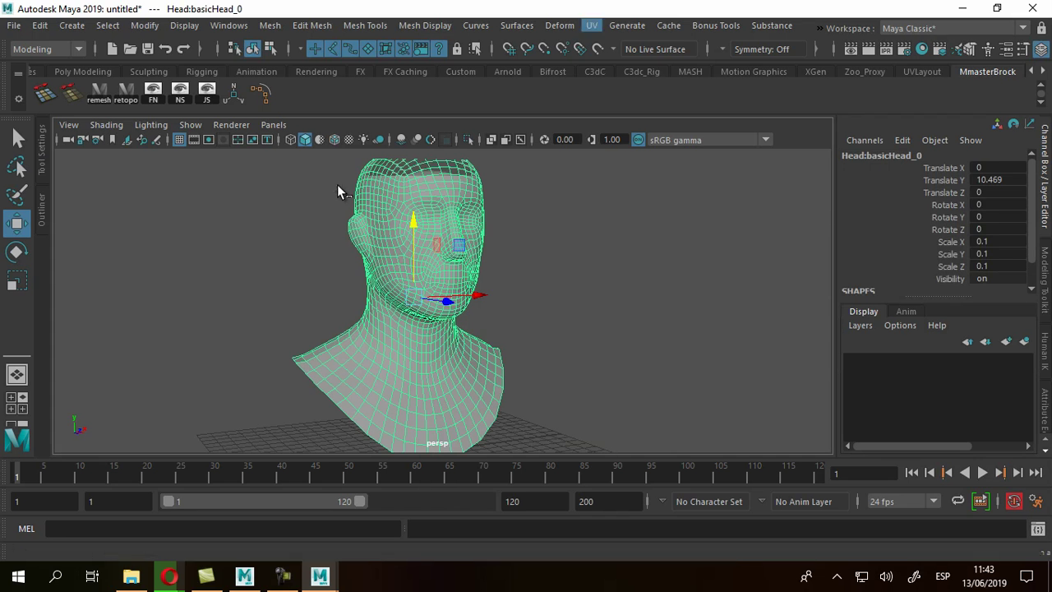
{"action": "key", "text": "Escape"}
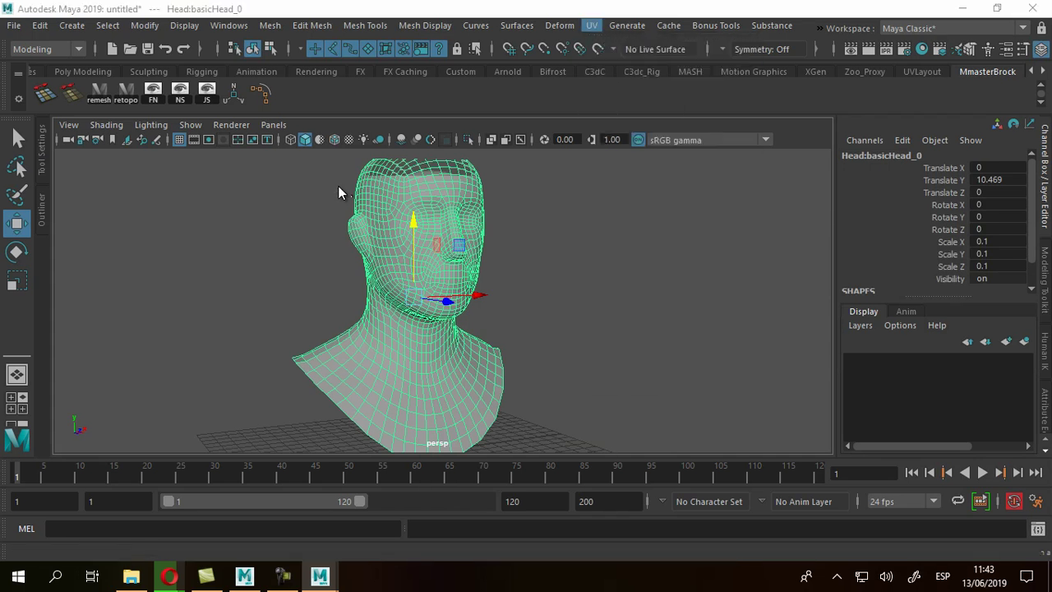
{"action": "key", "text": "Down"}
{"action": "key", "text": "Return"}
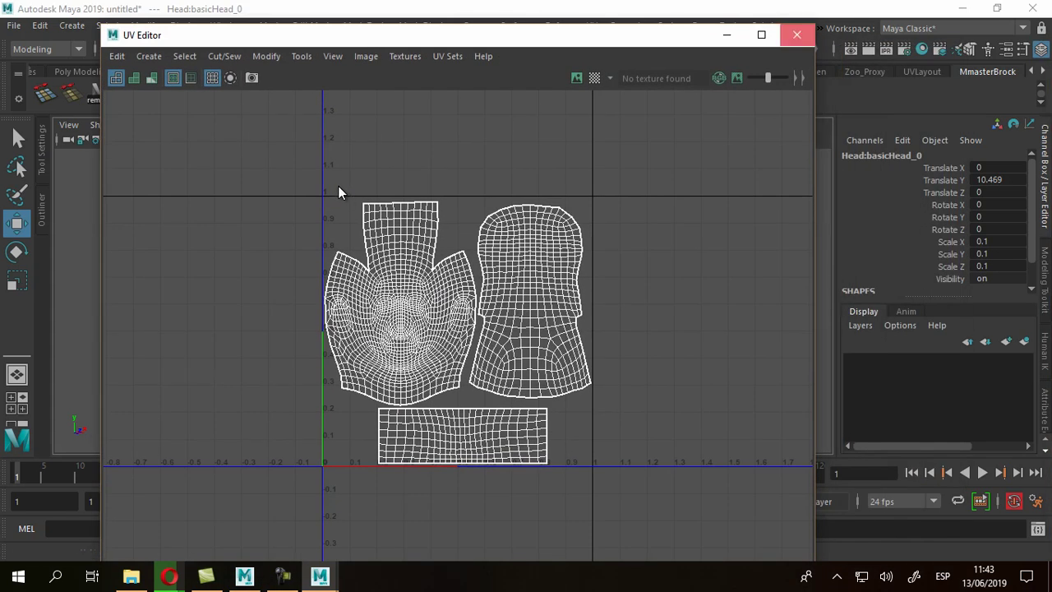
{"action": "left_click", "coordinate": [797, 34]}
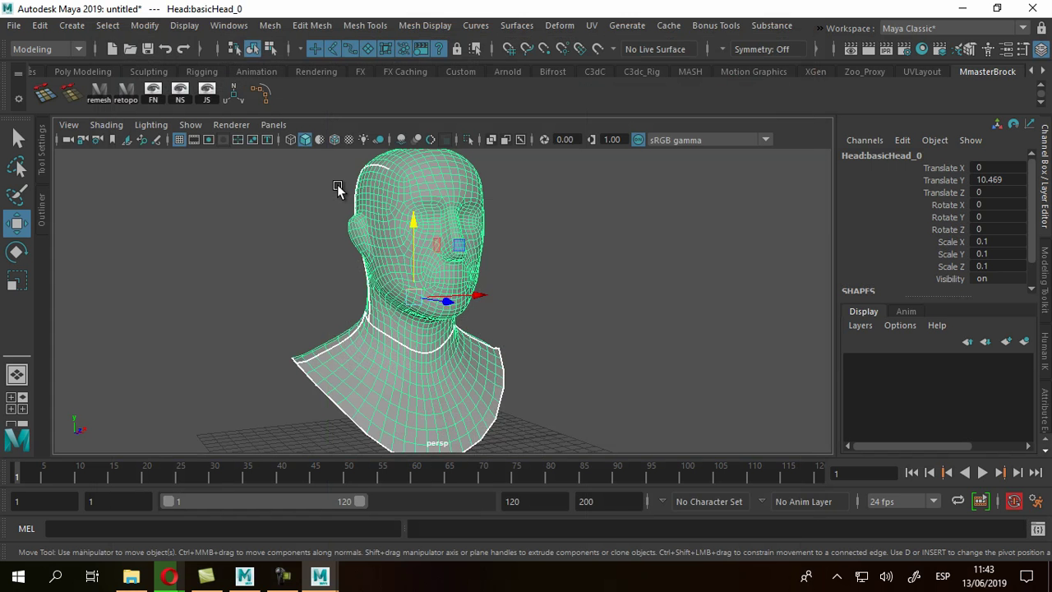
- Apply Soften Edge to the whole head mesh and deselect it
{"action": "left_click", "coordinate": [337, 188]}
{"action": "left_click_drag", "start_coordinate": [338, 189], "coordinate": [435, 197], "text": "alt"}
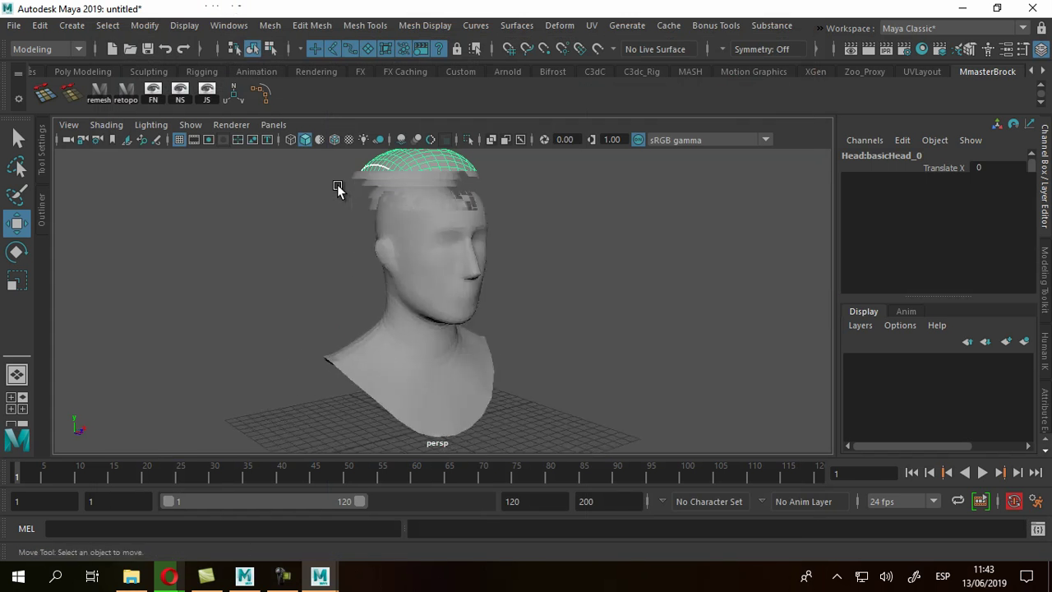
{"action": "left_click", "coordinate": [431, 246]}
{"action": "key", "text": "alt"}
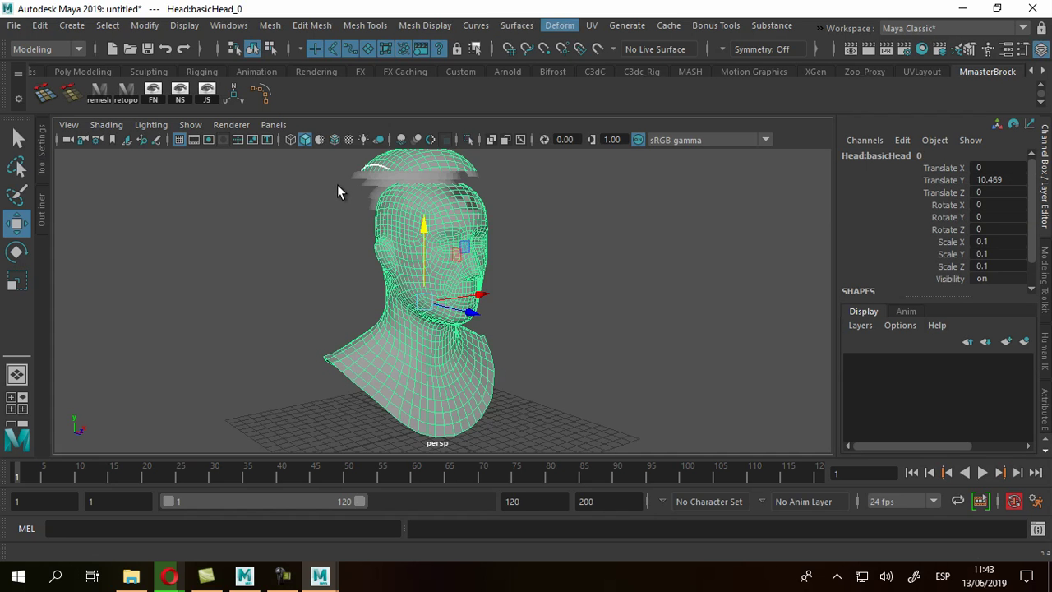
{"action": "left_click", "coordinate": [516, 25]}
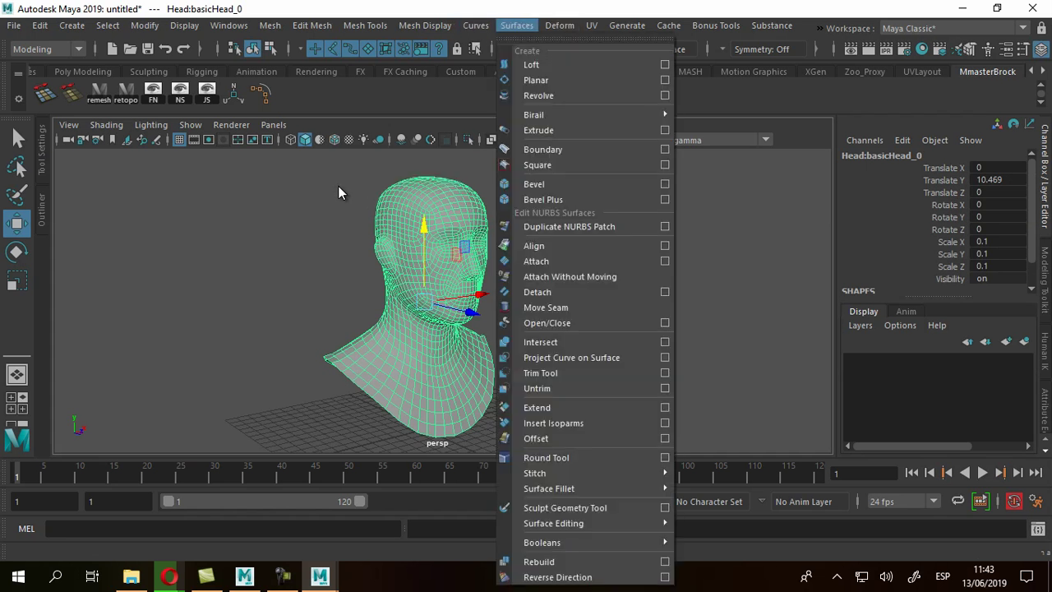
{"action": "key", "text": "Left"}
{"action": "key", "text": "Left"}
{"action": "key", "text": "Down"}
{"action": "key", "text": "Down"}
{"action": "key", "text": "Down"}
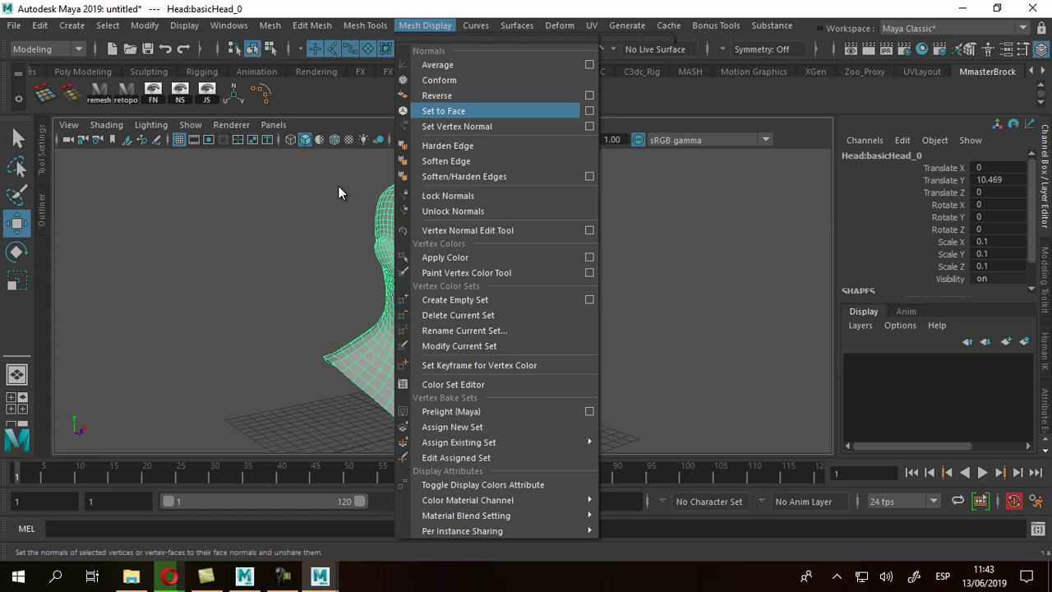
{"action": "key", "text": "Up"}
{"action": "key", "text": "Up"}
{"action": "key", "text": "Down"}
{"action": "key", "text": "Down"}
{"action": "key", "text": "Down"}
{"action": "key", "text": "Down"}
{"action": "key", "text": "Down"}
{"action": "key", "text": "Down"}
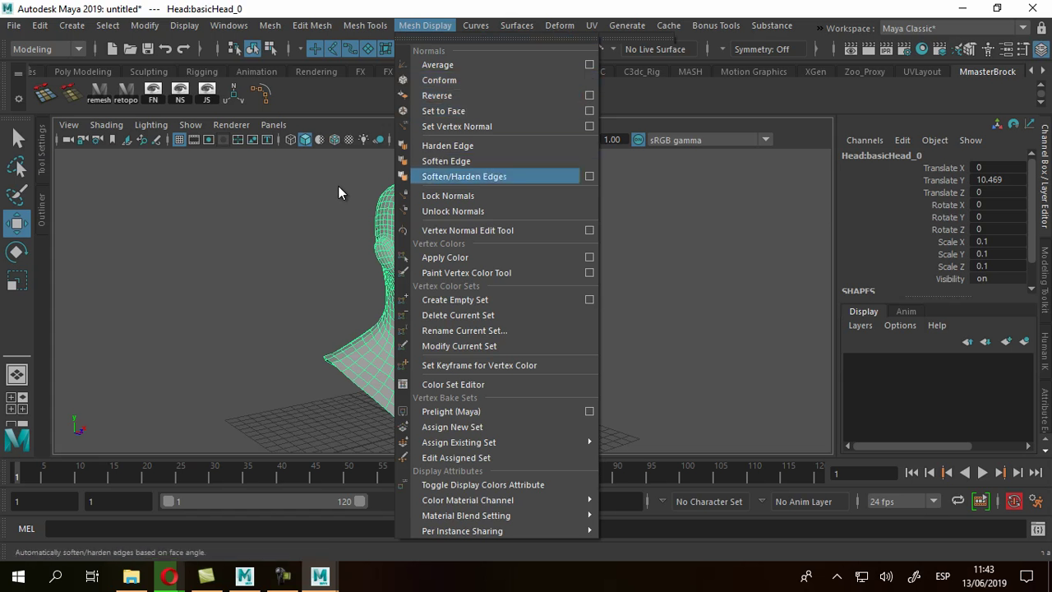
{"action": "key", "text": "Up"}
{"action": "key", "text": "Up"}
{"action": "key", "text": "Down"}
{"action": "key", "text": "Return"}
{"action": "left_click", "coordinate": [338, 192]}
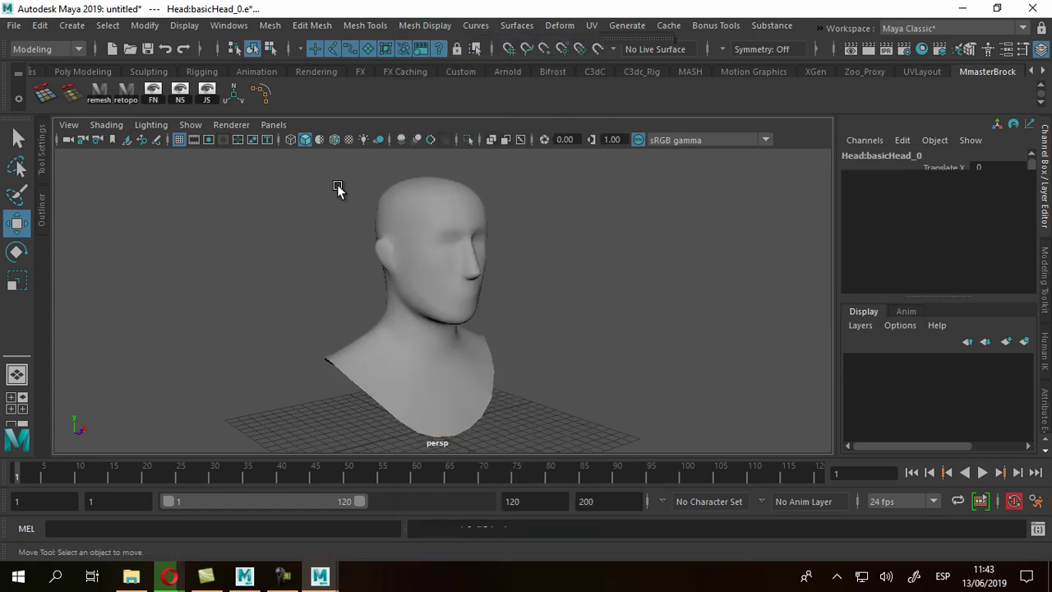
- Reselect the head, assign a new Lambert material to it and show the Attribute Editor
{"action": "scroll", "coordinate": [338, 190], "scroll_direction": "up", "scroll_amount": 5}
{"action": "left_click_drag", "start_coordinate": [338, 189], "coordinate": [338, 189], "text": "alt"}
{"action": "scroll", "coordinate": [337, 189], "scroll_direction": "down", "scroll_amount": 5}
{"action": "key", "text": "ctrl+z"}
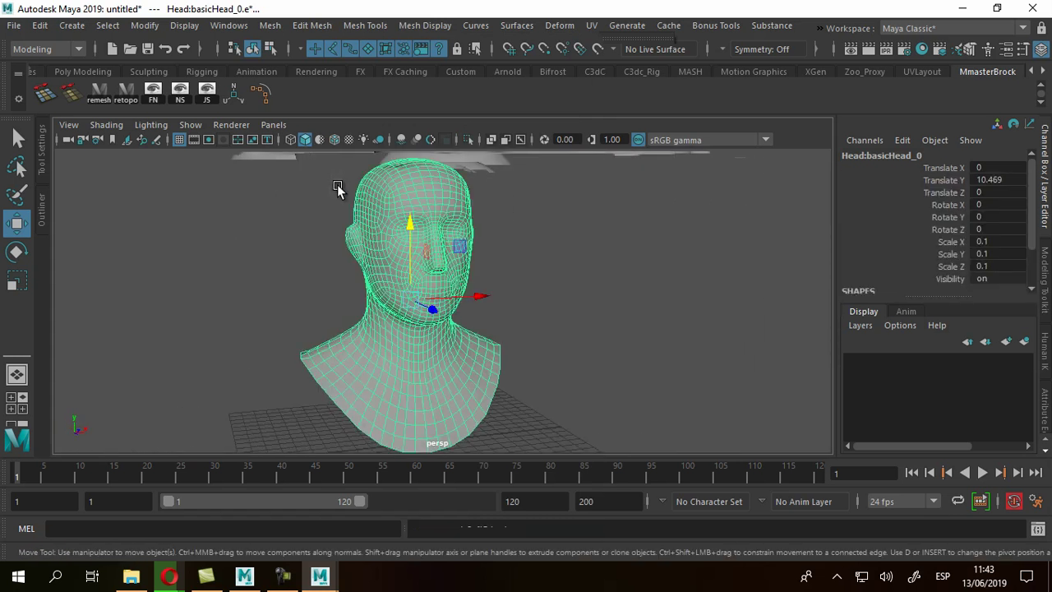
{"action": "right_click", "coordinate": [337, 189]}
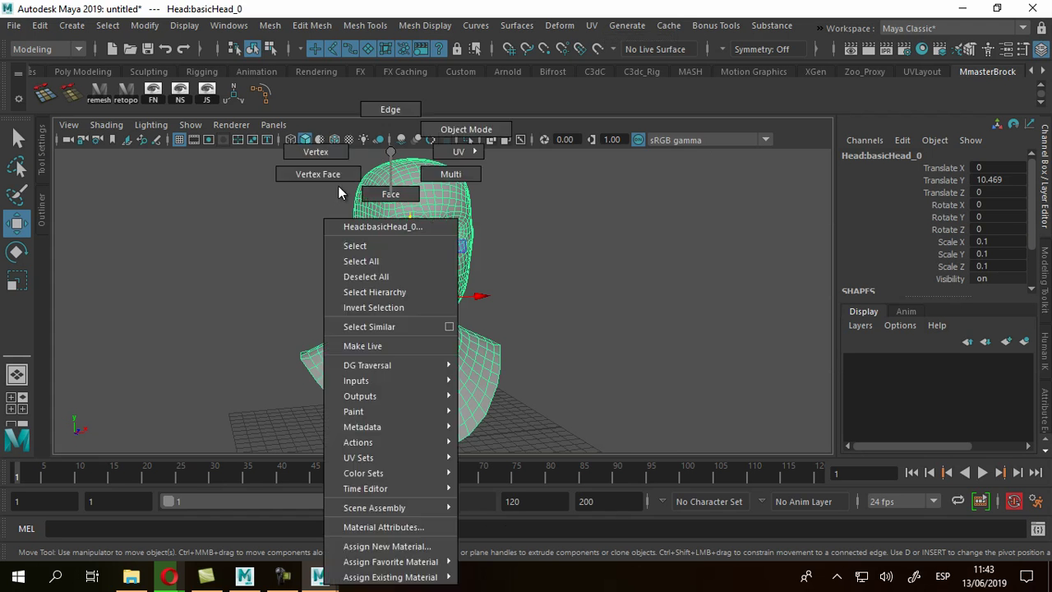
{"action": "left_click", "coordinate": [386, 546]}
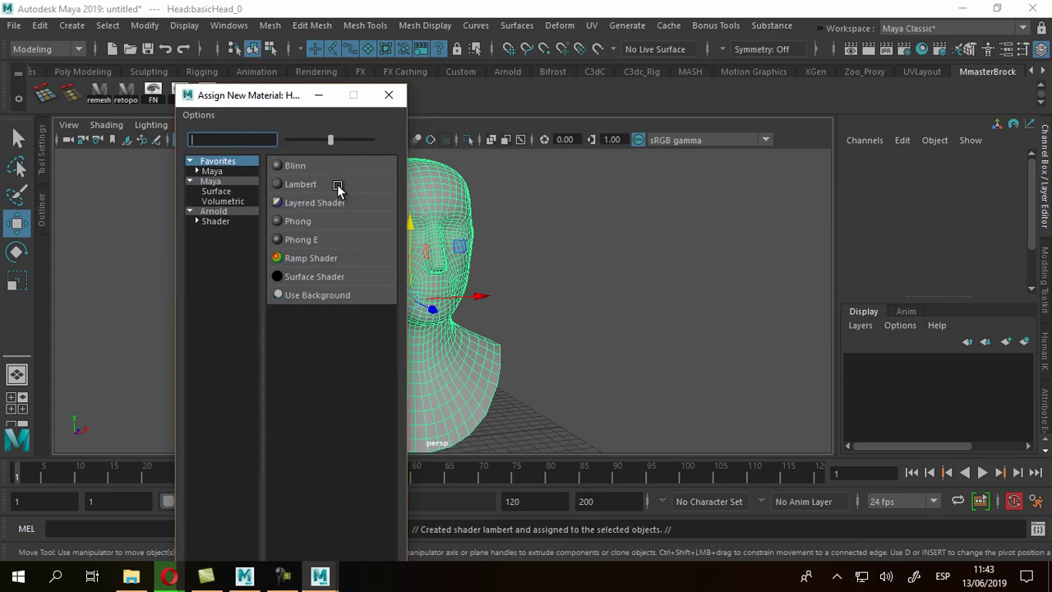
{"action": "left_click", "coordinate": [337, 189]}
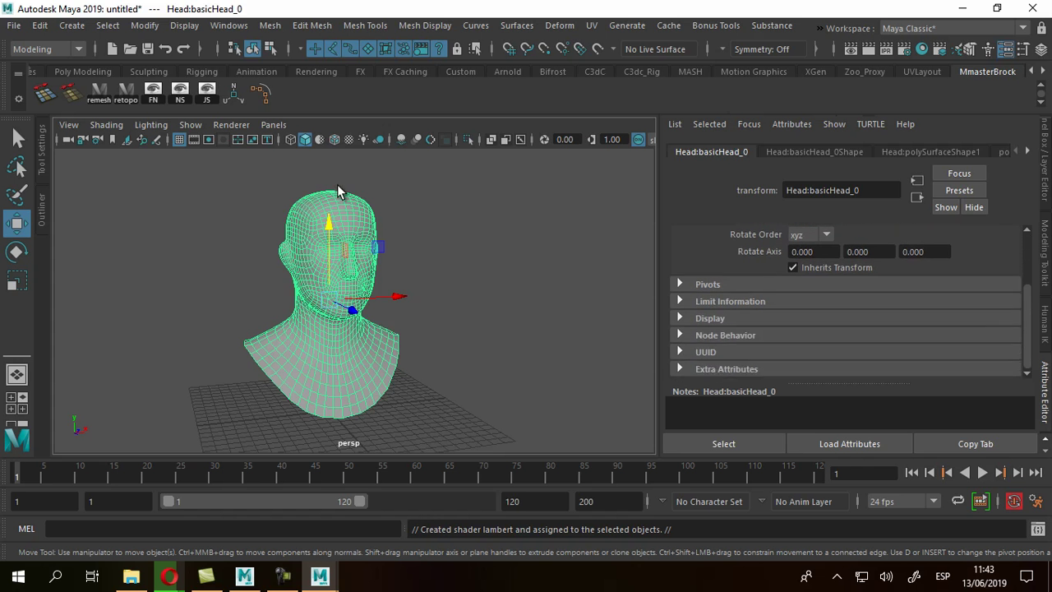
{"action": "key", "text": "ctrl+a"}
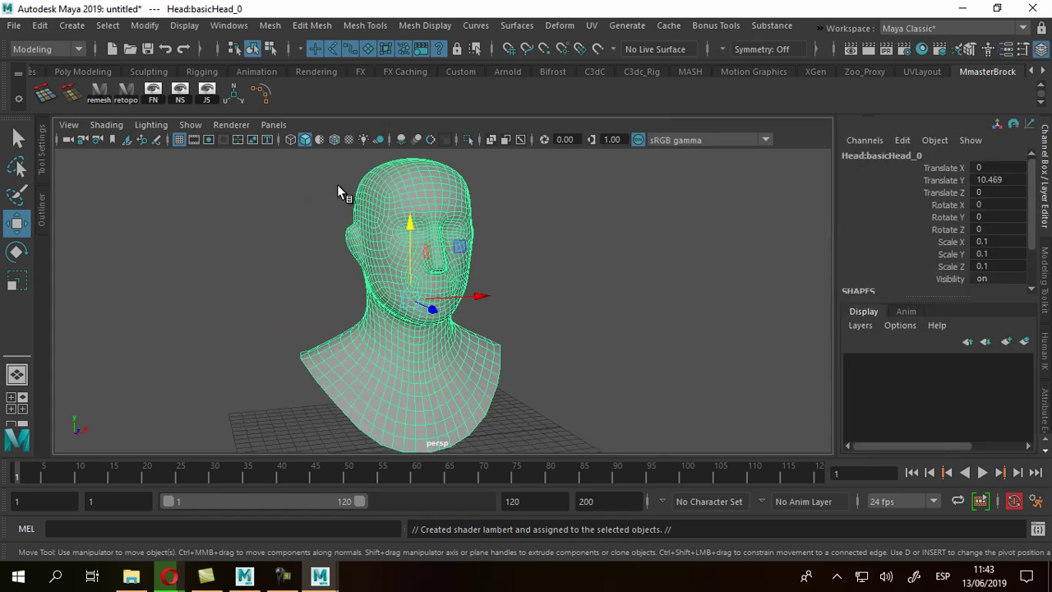
{"action": "key", "text": "ctrl+a"}
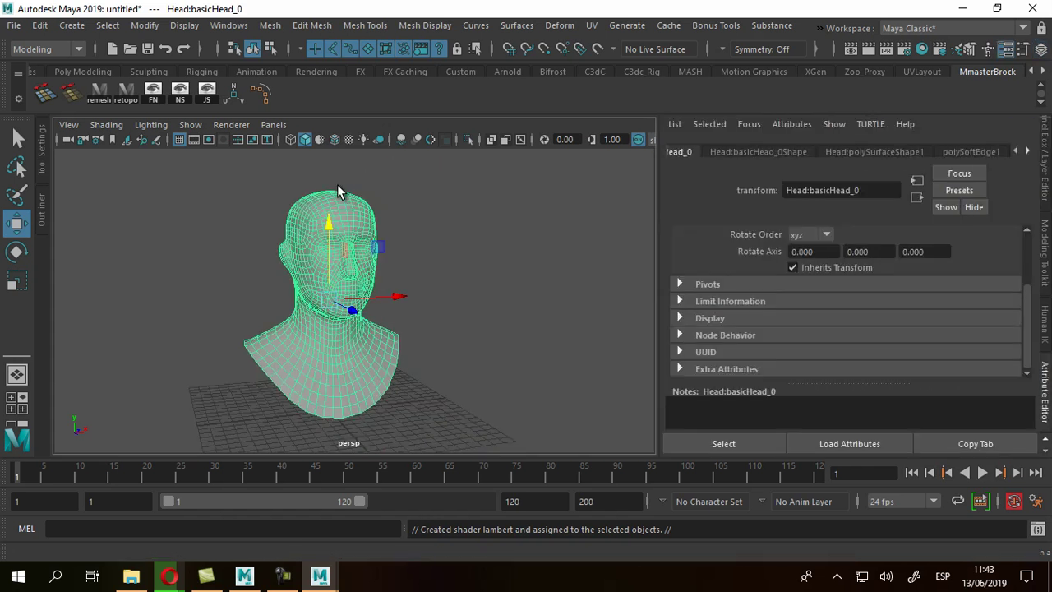
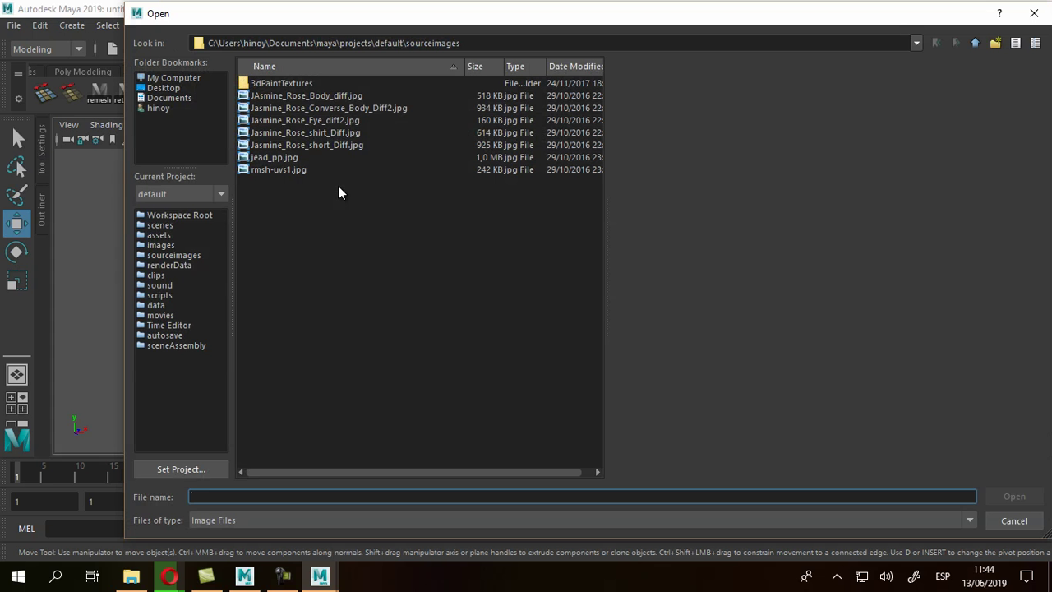
- Load NormalMap_u1_v1.png from the Downloads folder as the image for the material's bump map
{"action": "left_click", "coordinate": [158, 108]}
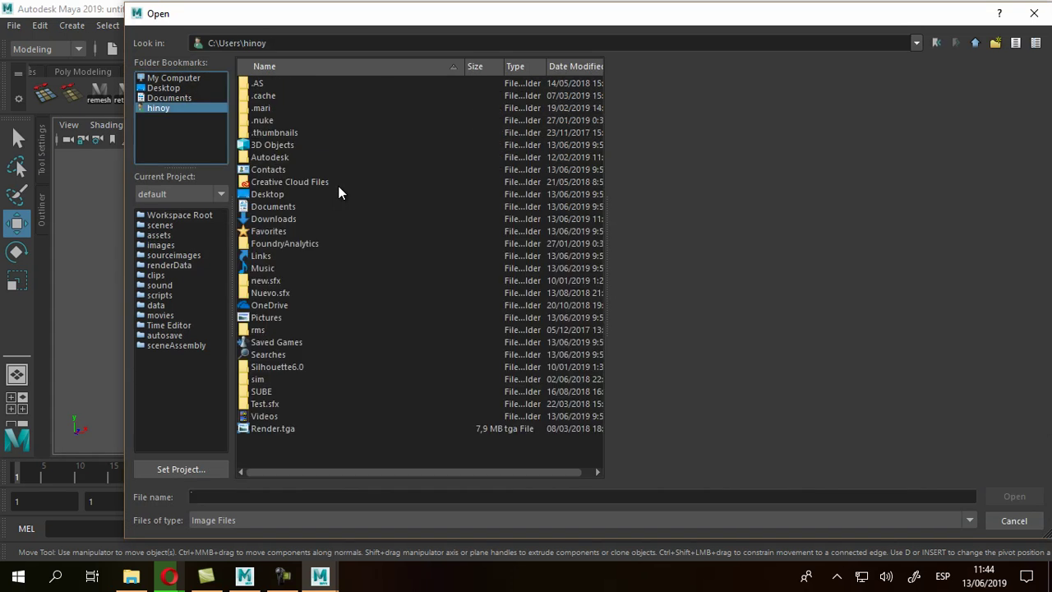
{"action": "double_click", "coordinate": [274, 218]}
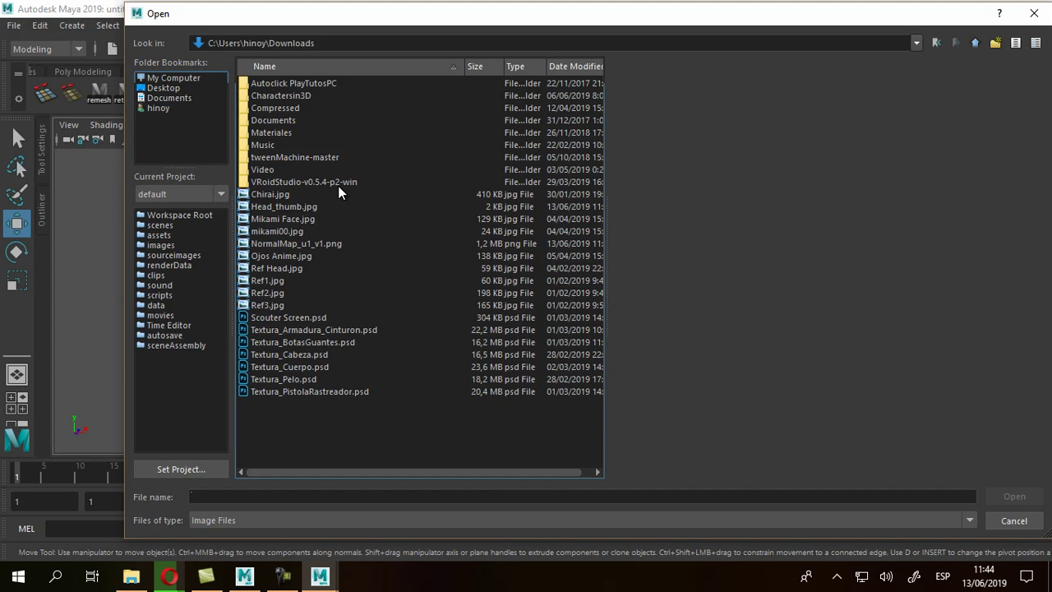
{"action": "left_click", "coordinate": [296, 243]}
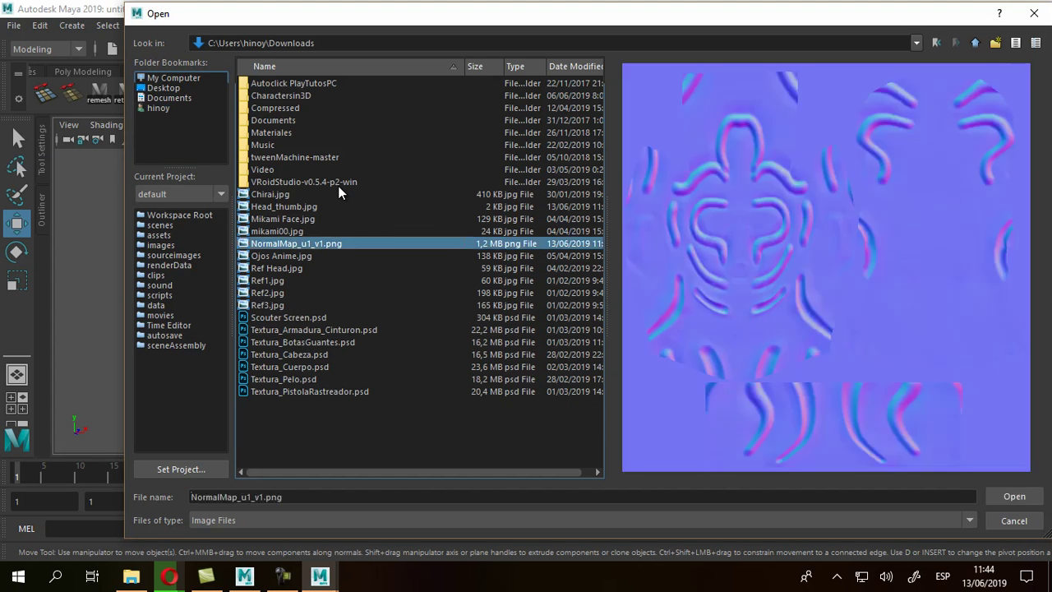
{"action": "key", "text": "Return"}
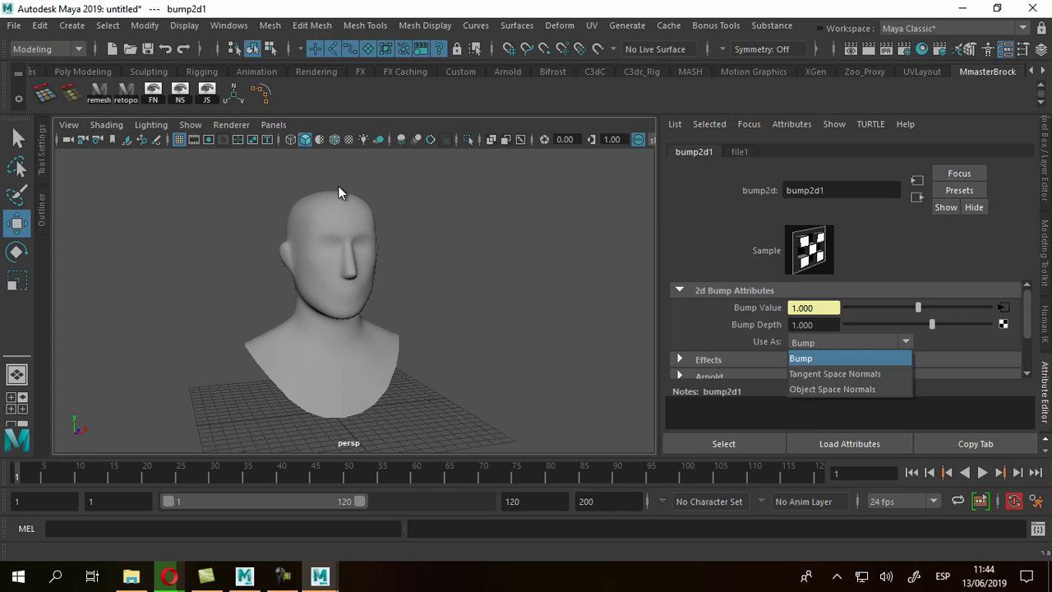
- Switch to Mudbox and open the Normal Map settings of a new texture map extraction operation
{"action": "key", "text": "Down"}
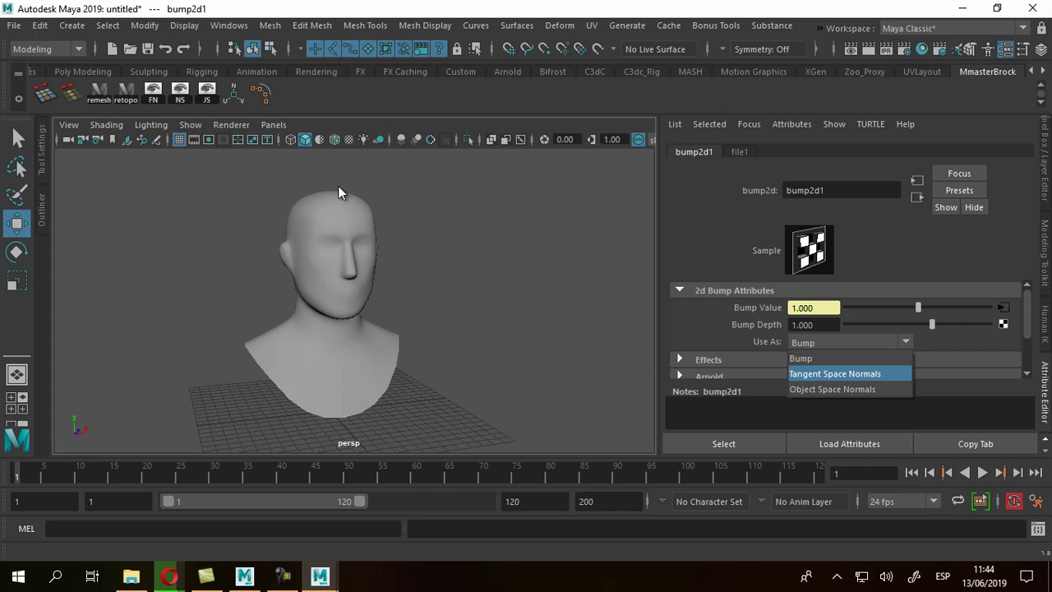
{"action": "left_click", "coordinate": [245, 576]}
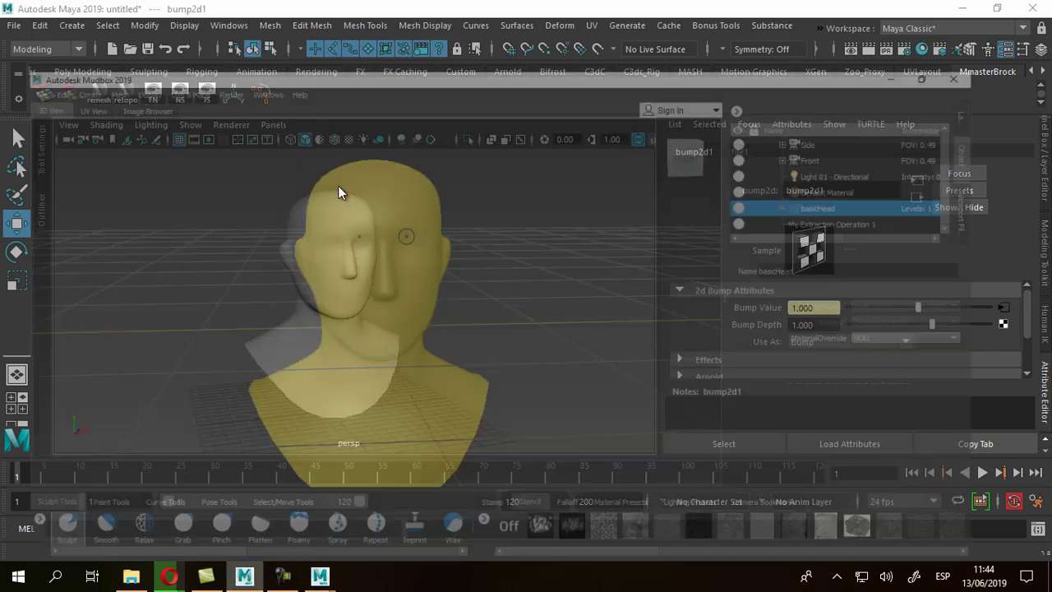
{"action": "left_click", "coordinate": [179, 26]}
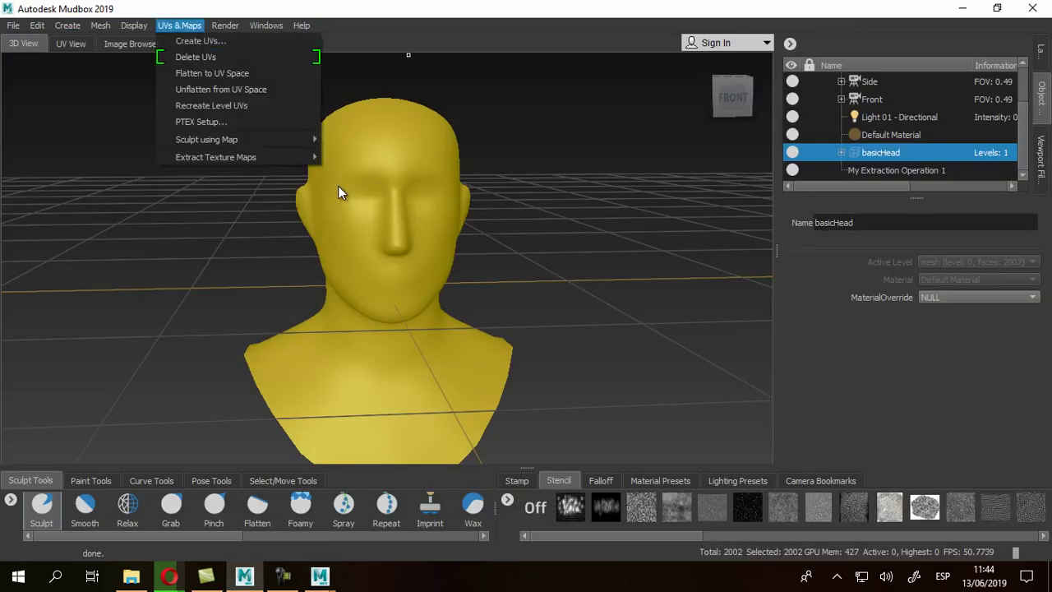
{"action": "mouse_move", "coordinate": [215, 157]}
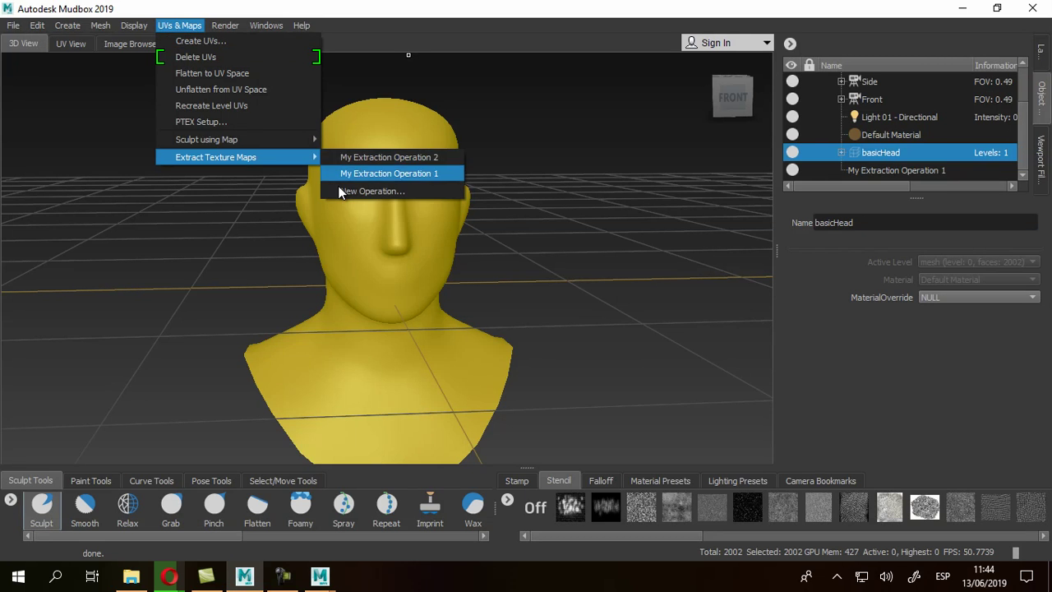
{"action": "left_click", "coordinate": [338, 193]}
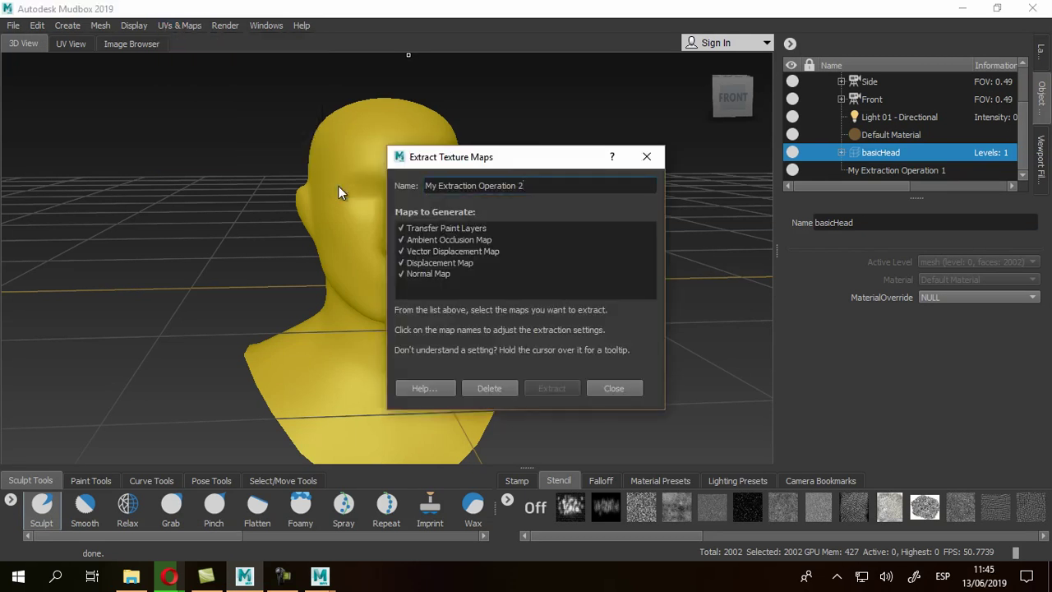
{"action": "left_click", "coordinate": [428, 274]}
{"action": "scroll", "coordinate": [429, 274], "scroll_direction": "down", "scroll_amount": 3}
{"action": "scroll", "coordinate": [428, 273], "scroll_direction": "down", "scroll_amount": 1}
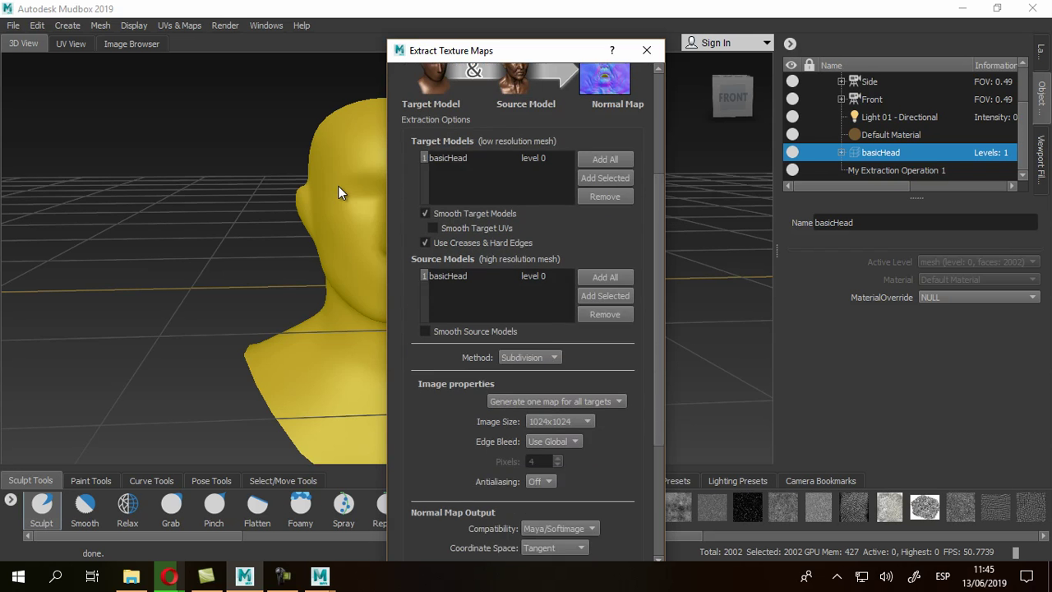
{"action": "key", "text": "Tab"}
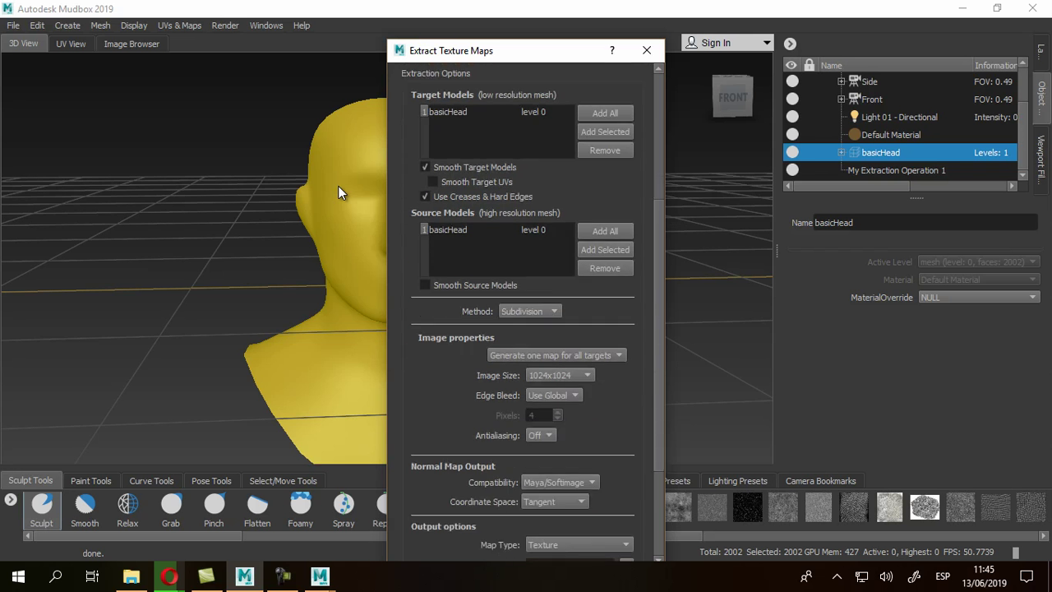
{"action": "scroll", "coordinate": [526, 312], "scroll_direction": "down", "scroll_amount": 4}
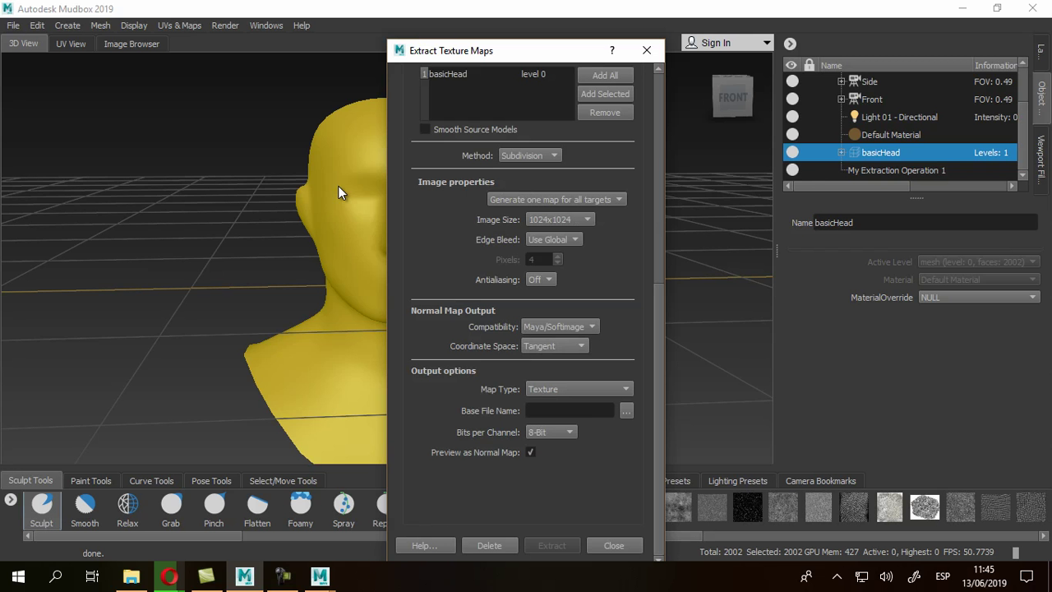
- Check the Coordinate Space options for the normal map output, keep Tangent and close the extraction dialog
{"action": "left_click", "coordinate": [555, 346]}
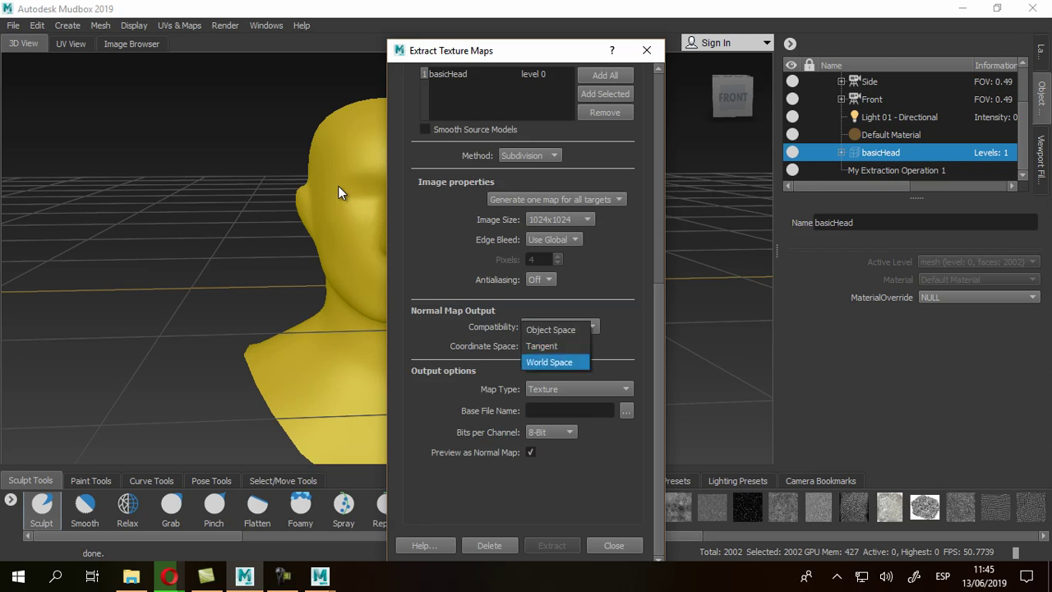
{"action": "key", "text": "Up"}
{"action": "key", "text": "Return"}
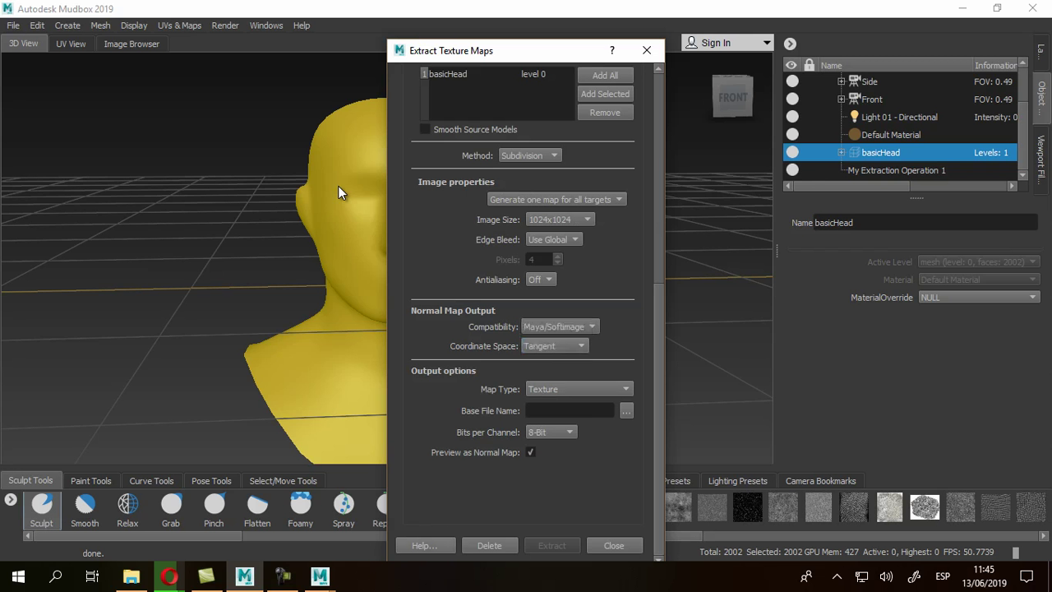
{"action": "key", "text": "Escape"}
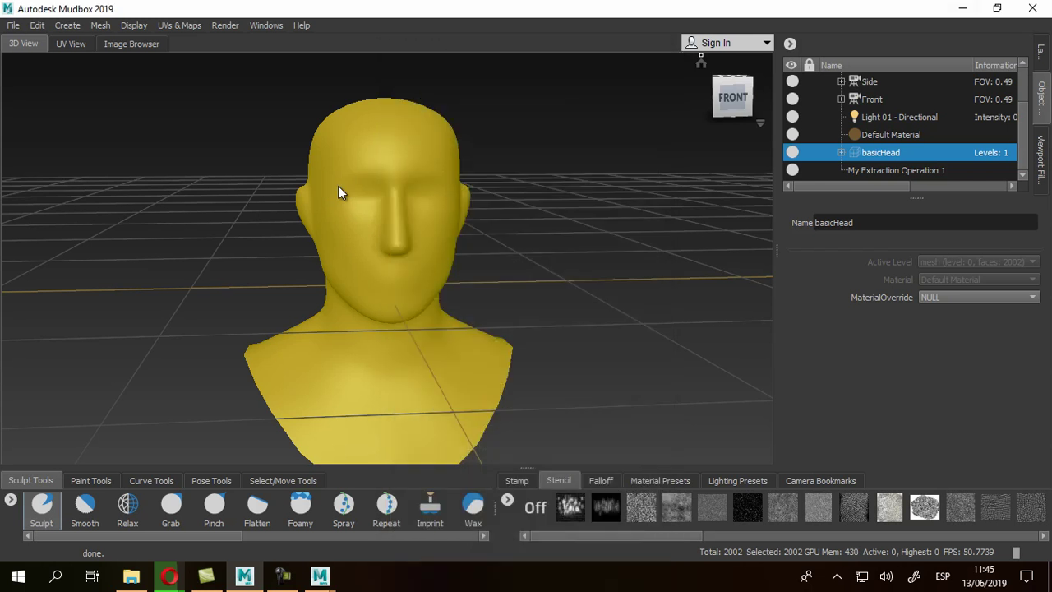
- Switch back to Maya and set bump2d1 to be used as Tangent Space Normals
{"action": "key", "text": "alt+Tab"}
{"action": "key", "text": "alt+Down"}
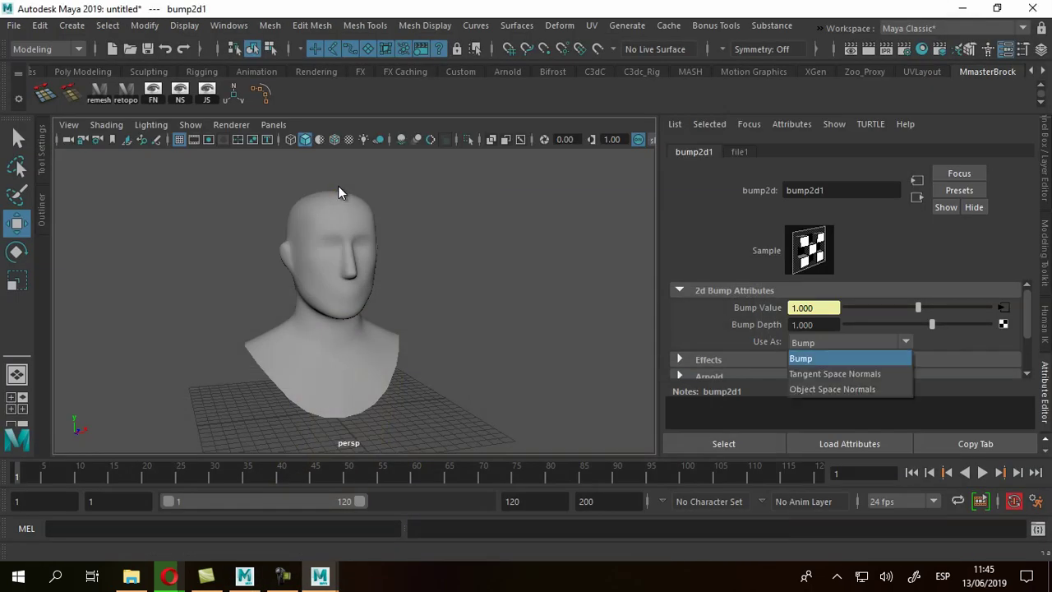
{"action": "key", "text": "Down"}
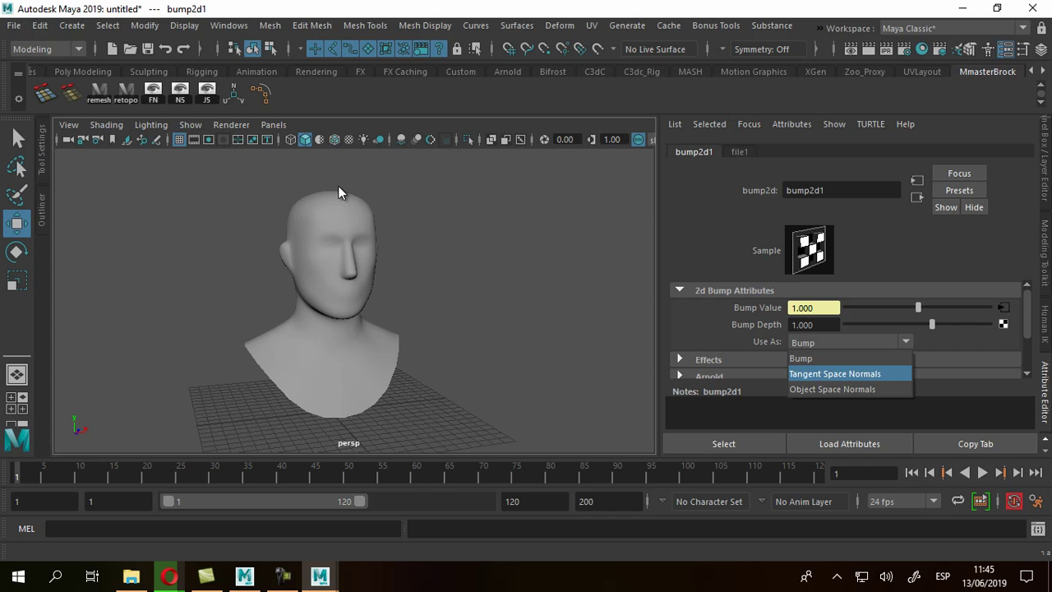
{"action": "key", "text": "Return"}
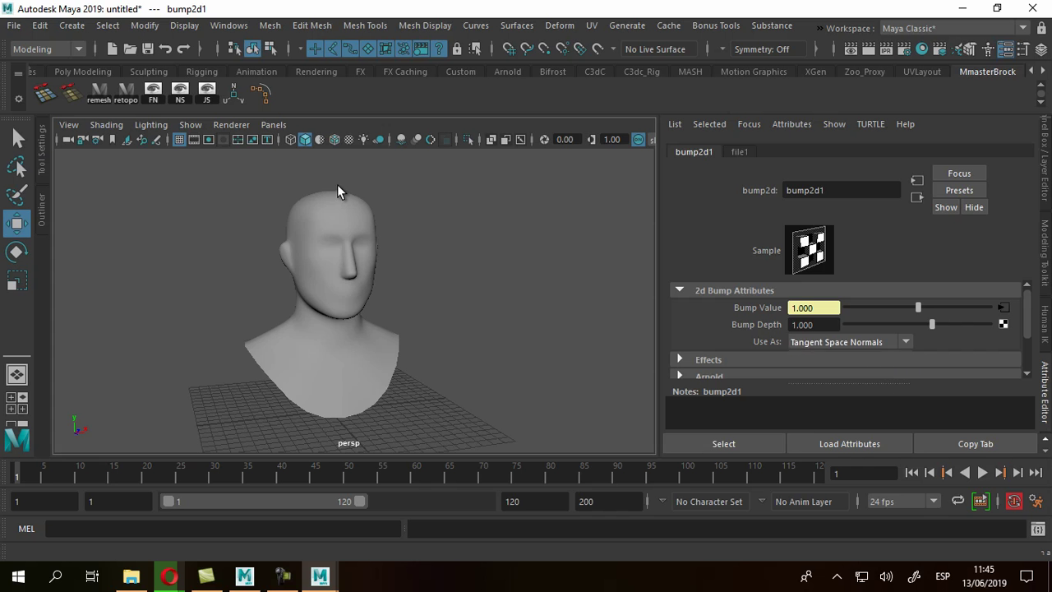
- Turn on textured display in the perspective view to show the normal map on the head
{"action": "left_click_drag", "start_coordinate": [338, 187], "coordinate": [336, 187], "text": "alt"}
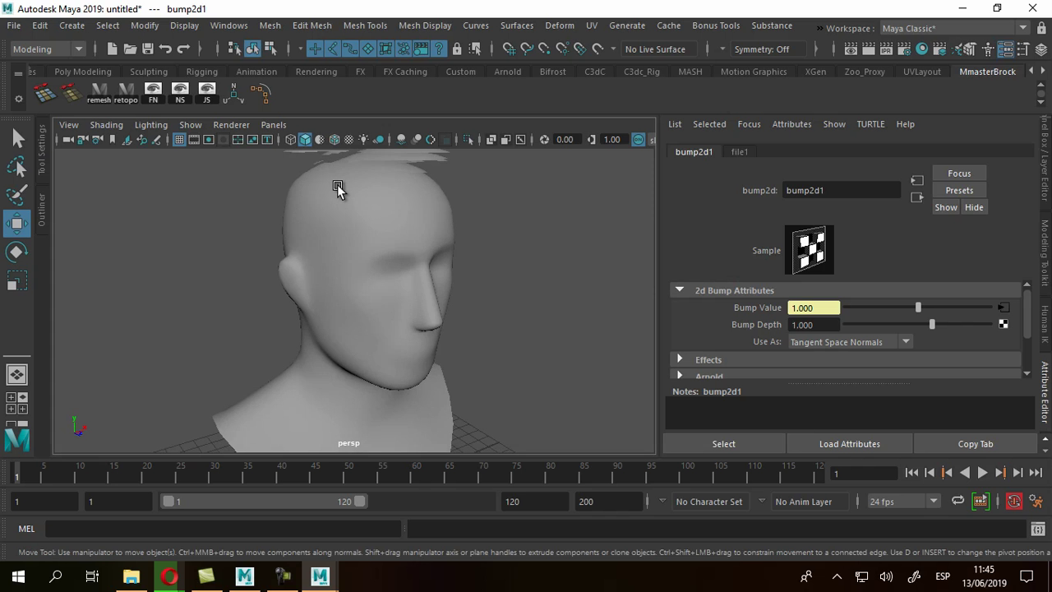
{"action": "key", "text": "alt"}
{"action": "left_click", "coordinate": [106, 125]}
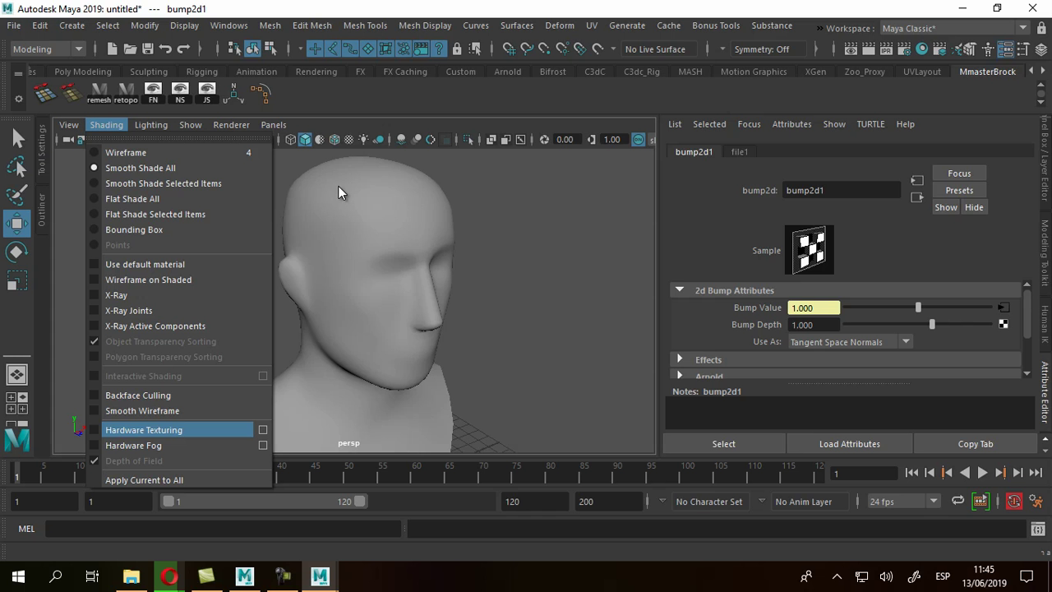
{"action": "left_click", "coordinate": [341, 193]}
{"action": "key", "text": "6"}
- Examine the normal map's relief and the UV seams around the face, neck and back of the head
{"action": "left_click_drag", "start_coordinate": [337, 187], "coordinate": [338, 187], "text": "alt"}
{"action": "right_click_drag", "start_coordinate": [338, 187], "coordinate": [338, 187], "text": "alt"}
{"action": "middle_click_drag", "start_coordinate": [337, 187], "coordinate": [337, 187], "text": "alt"}
{"action": "left_click_drag", "start_coordinate": [336, 188], "coordinate": [337, 188], "text": "alt"}
{"action": "middle_click_drag", "start_coordinate": [338, 187], "coordinate": [338, 188], "text": "alt"}
{"action": "left_click_drag", "start_coordinate": [338, 187], "coordinate": [338, 187], "text": "alt"}
{"action": "right_click_drag", "start_coordinate": [338, 187], "coordinate": [338, 187], "text": "alt"}
{"action": "left_click_drag", "start_coordinate": [337, 187], "coordinate": [337, 187], "text": "alt"}
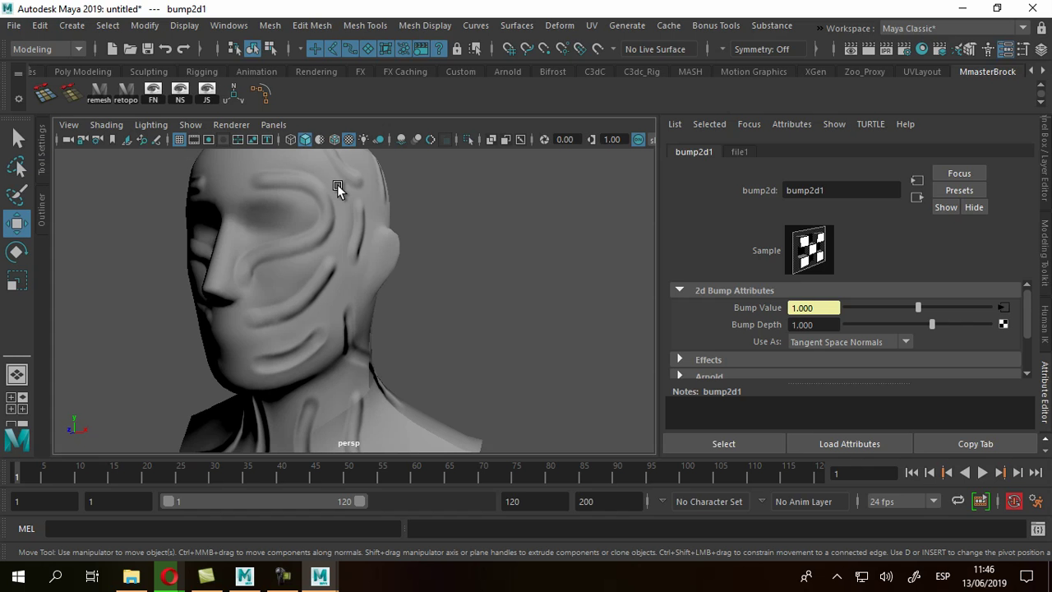
{"action": "left_click_drag", "start_coordinate": [337, 187], "coordinate": [337, 187], "text": "alt"}
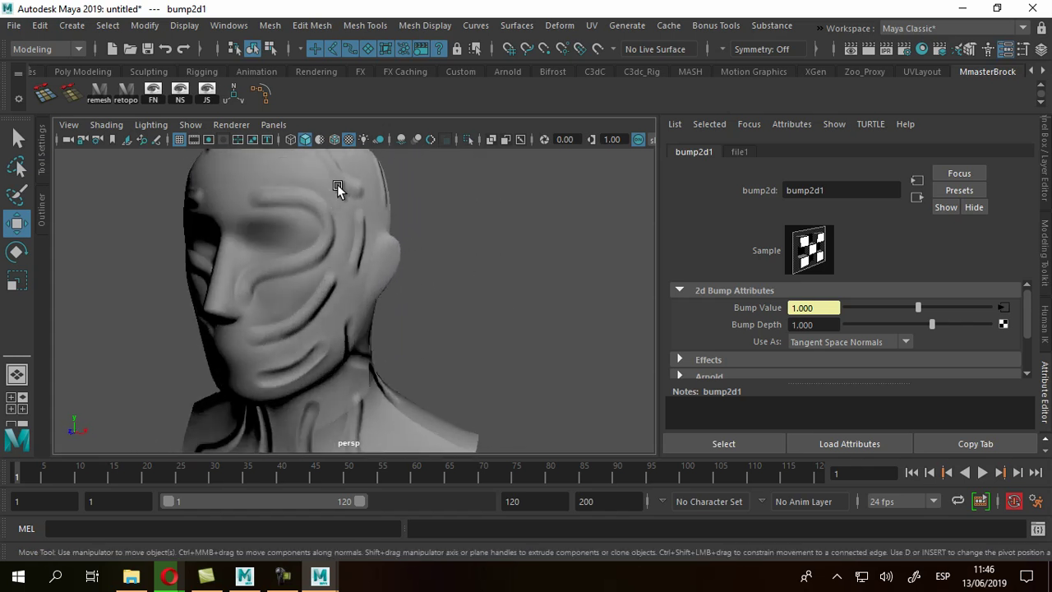
{"action": "left_click_drag", "start_coordinate": [337, 188], "coordinate": [336, 187], "text": "alt"}
{"action": "scroll", "coordinate": [337, 188], "scroll_direction": "up", "scroll_amount": 3}
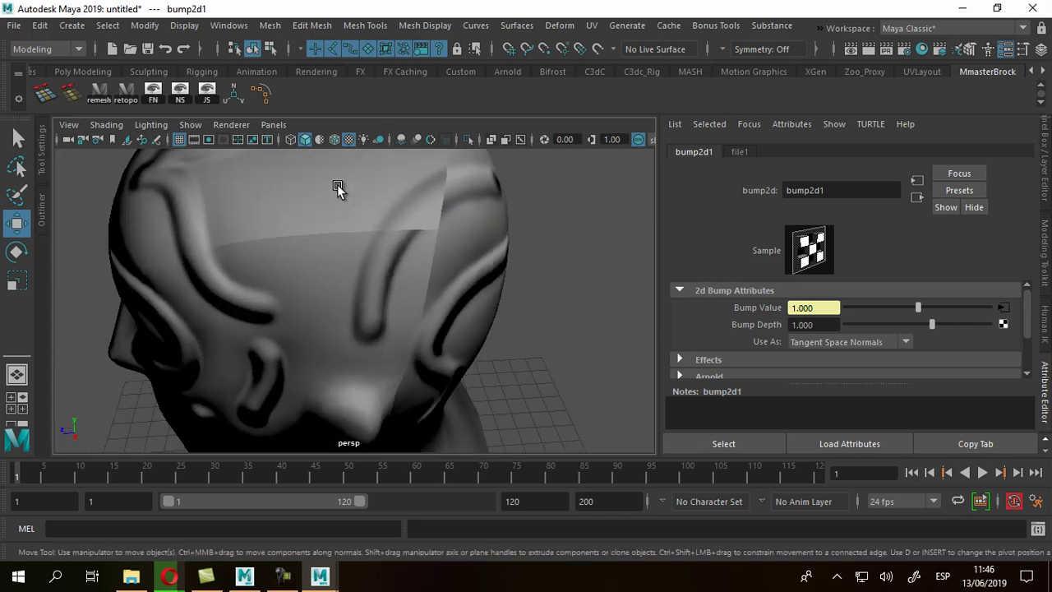
{"action": "left_click_drag", "start_coordinate": [337, 188], "coordinate": [337, 188], "text": "alt"}
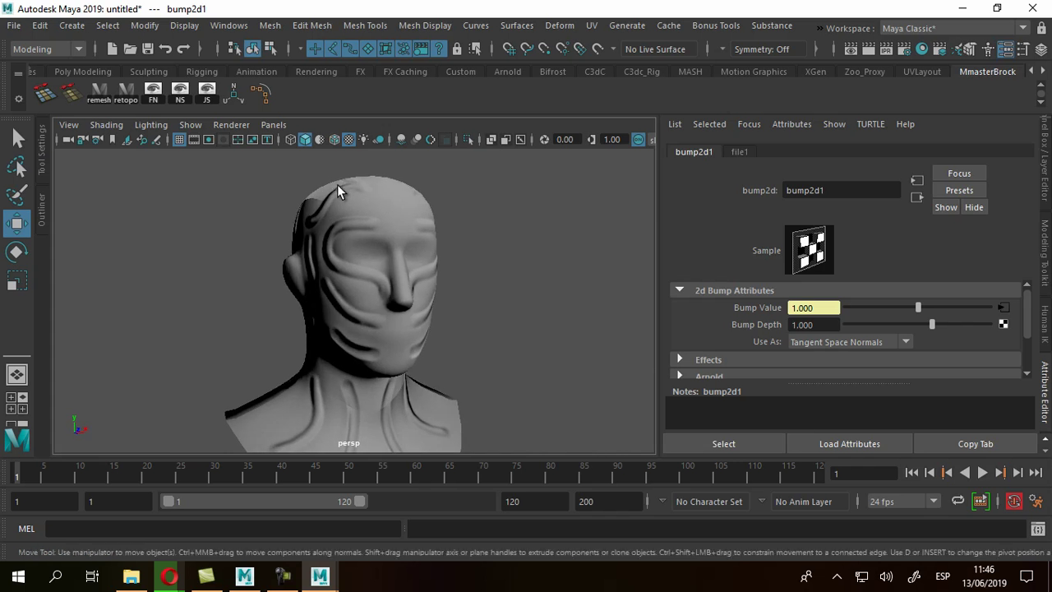
- Go to the normal map's file1 node and set its Color Balance Exposure to about 0.65
{"action": "left_click", "coordinate": [917, 197]}
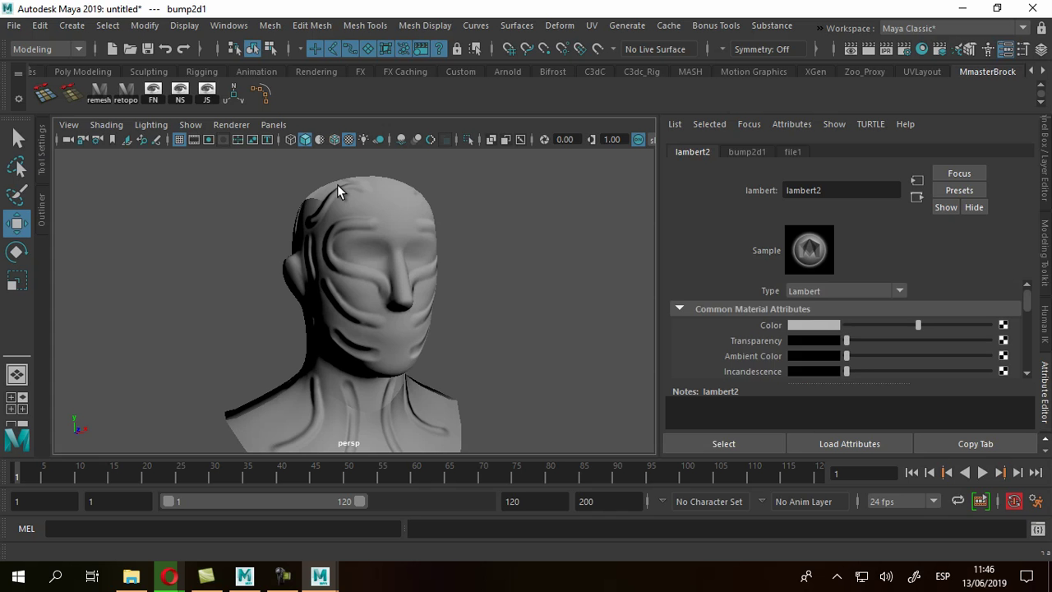
{"action": "left_click", "coordinate": [1002, 342]}
{"action": "scroll", "coordinate": [986, 336], "scroll_direction": "down", "scroll_amount": 1}
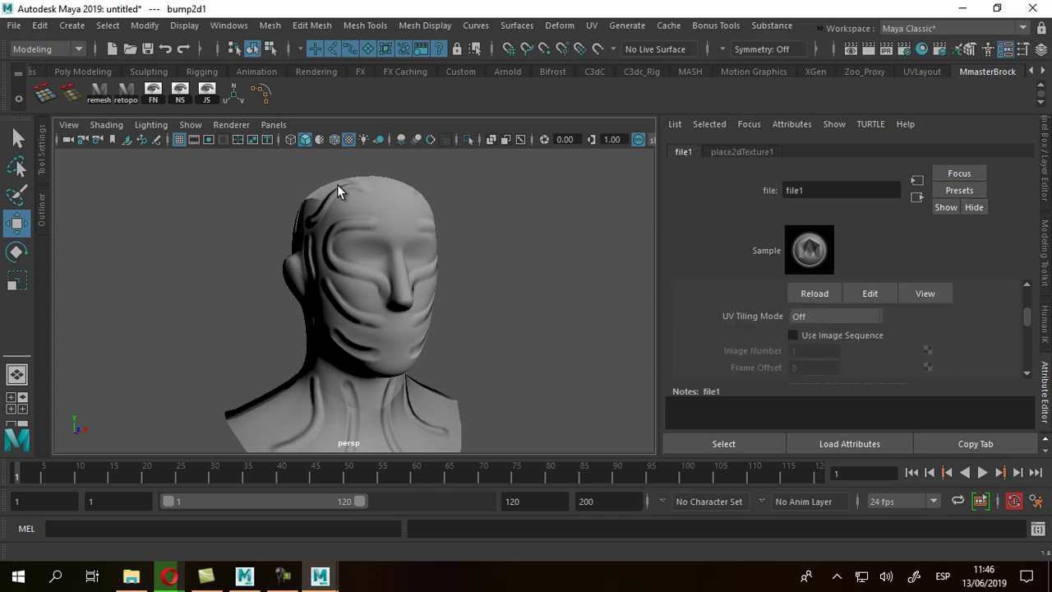
{"action": "scroll", "coordinate": [846, 331], "scroll_direction": "down", "scroll_amount": 1}
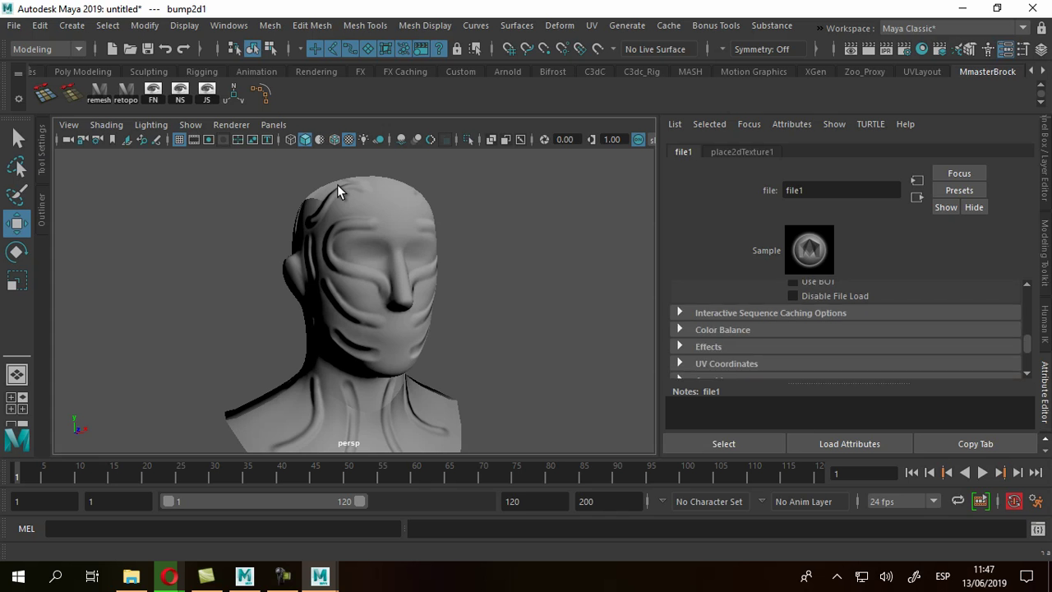
{"action": "left_click", "coordinate": [722, 330]}
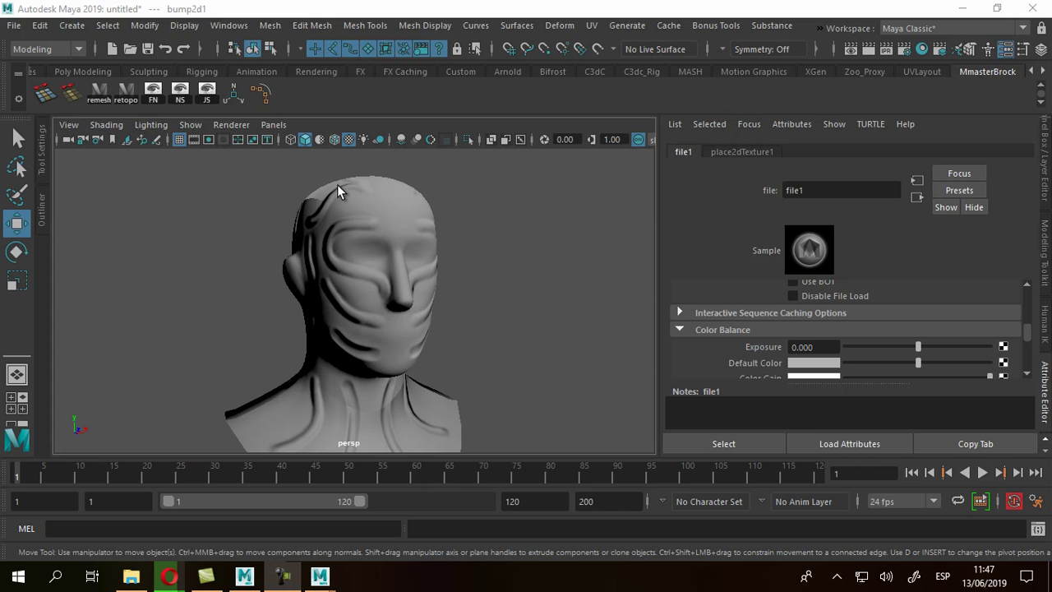
{"action": "mouse_move", "coordinate": [918, 347]}
{"action": "left_mouse_down"}
{"action": "mouse_move", "coordinate": [850, 347]}
{"action": "mouse_move", "coordinate": [901, 346]}
{"action": "left_mouse_up"}
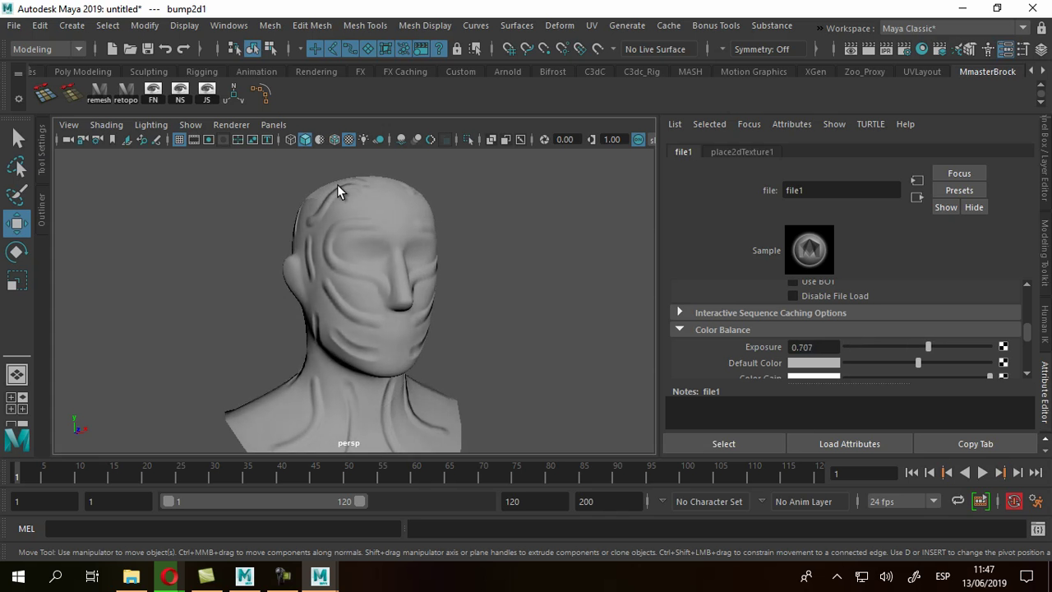
{"action": "left_click_drag", "start_coordinate": [341, 191], "coordinate": [337, 187], "text": "alt"}
{"action": "left_click_drag", "start_coordinate": [338, 188], "coordinate": [338, 188], "text": "alt"}
- Bring up a reduced Mudbox window beside Maya, show the sculpted basicHead and compare both heads in side view
{"action": "key", "text": "alt+Tab"}
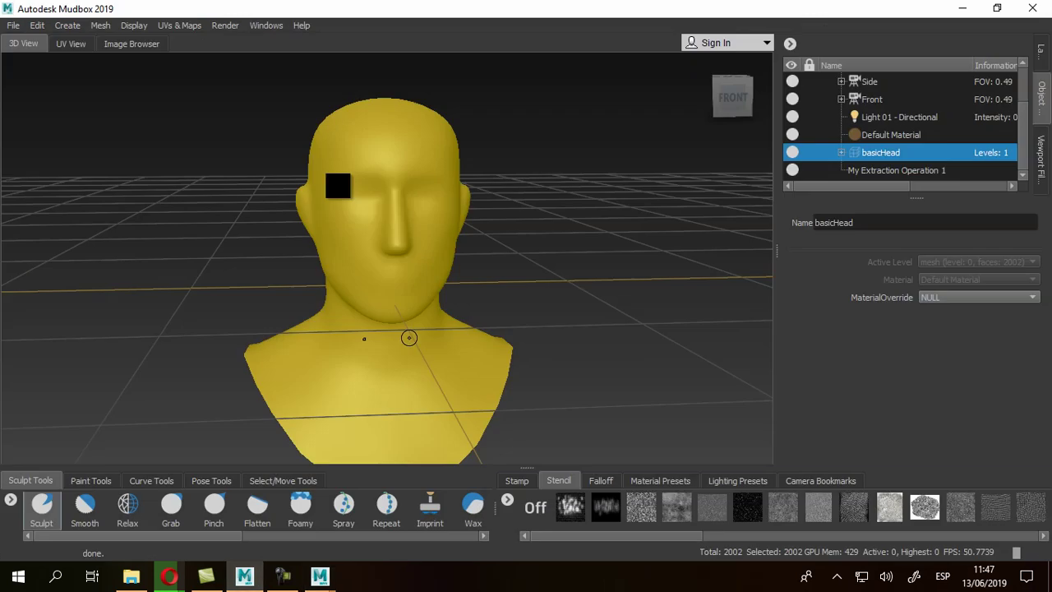
{"action": "left_click_drag", "start_coordinate": [493, 8], "coordinate": [688, 29]}
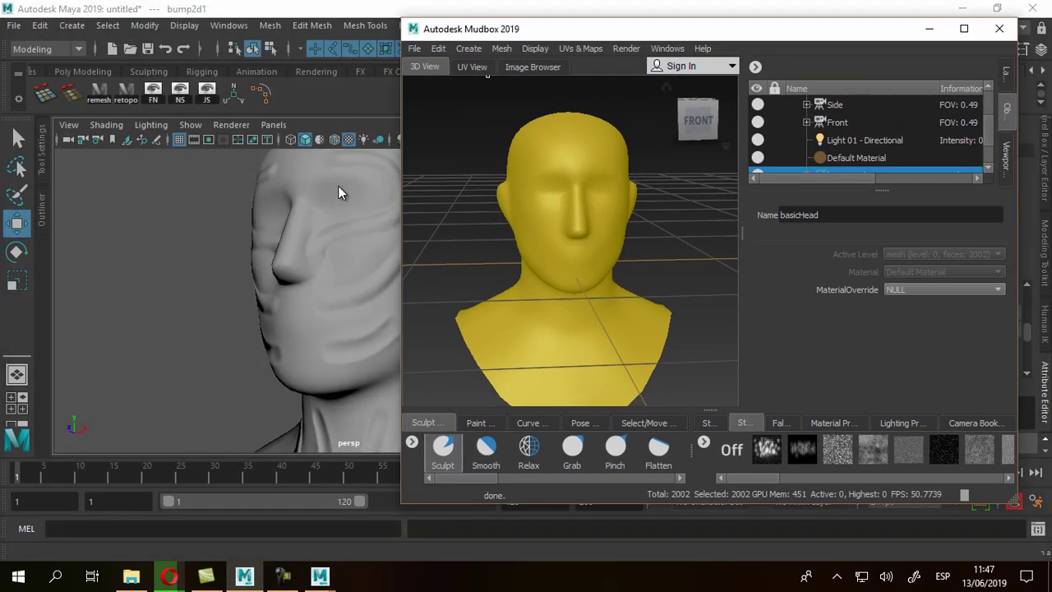
{"action": "left_click", "coordinate": [1007, 75]}
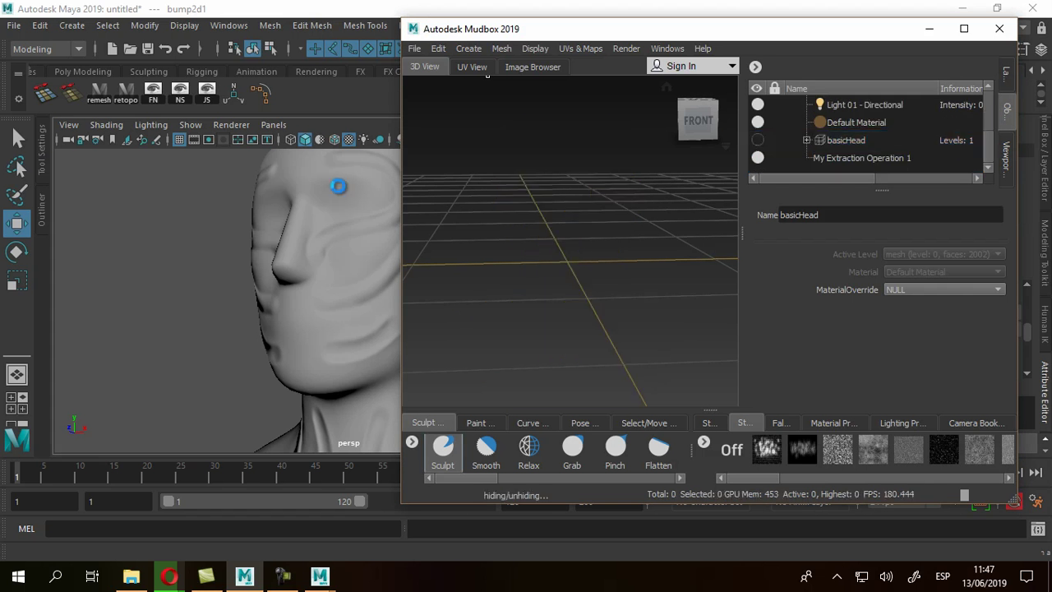
{"action": "left_click_drag", "start_coordinate": [567, 275], "coordinate": [588, 276], "text": "alt"}
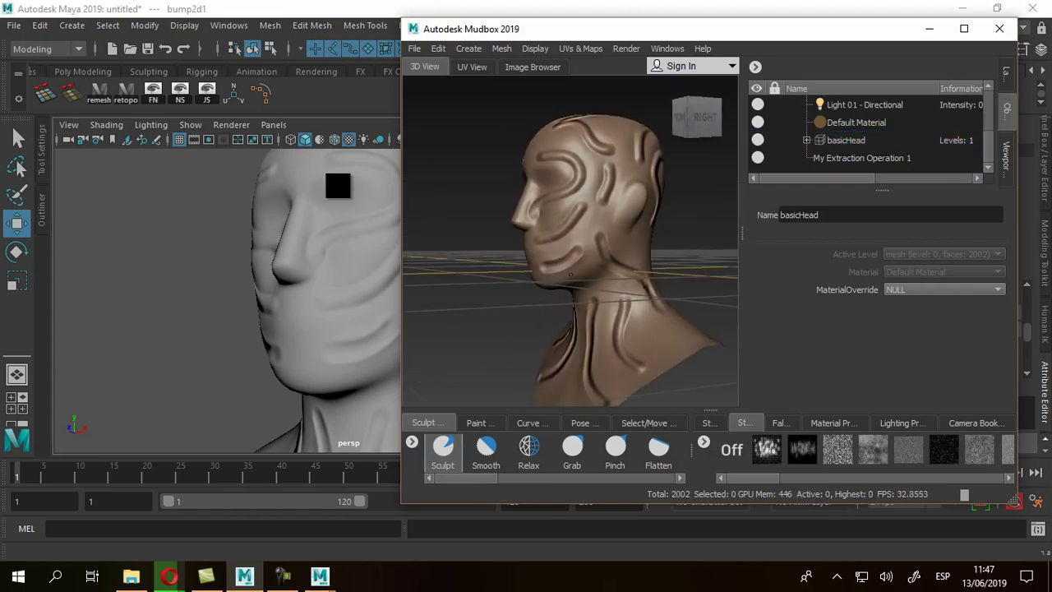
{"action": "mouse_move", "coordinate": [338, 188]}
{"action": "left_mouse_down", "text": "alt"}
{"action": "mouse_move", "coordinate": [283, 185]}
{"action": "mouse_move", "coordinate": [337, 192]}
{"action": "left_mouse_up", "text": "alt"}
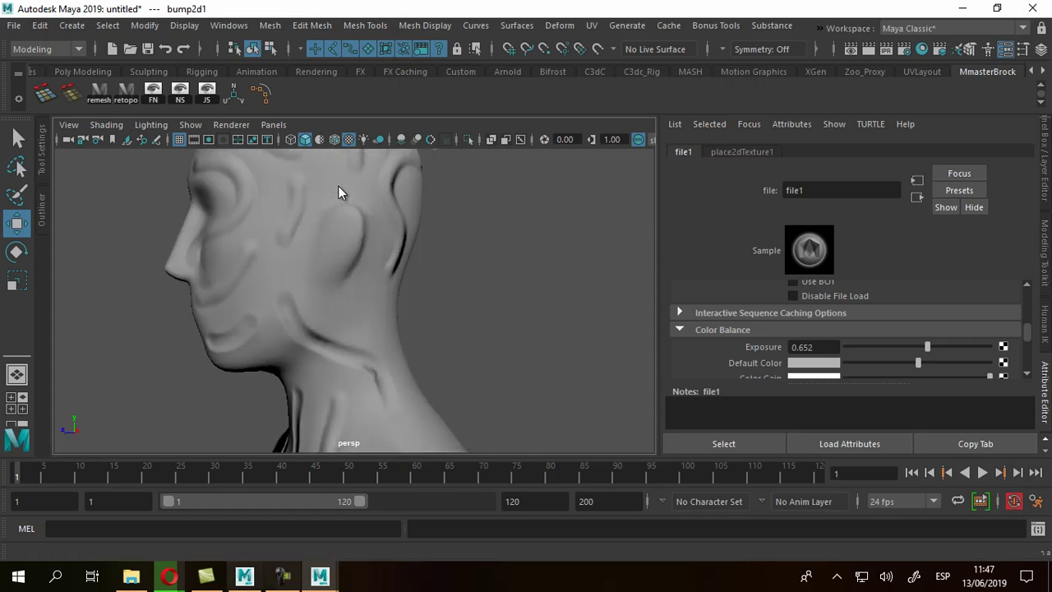
{"action": "left_click", "coordinate": [245, 576]}
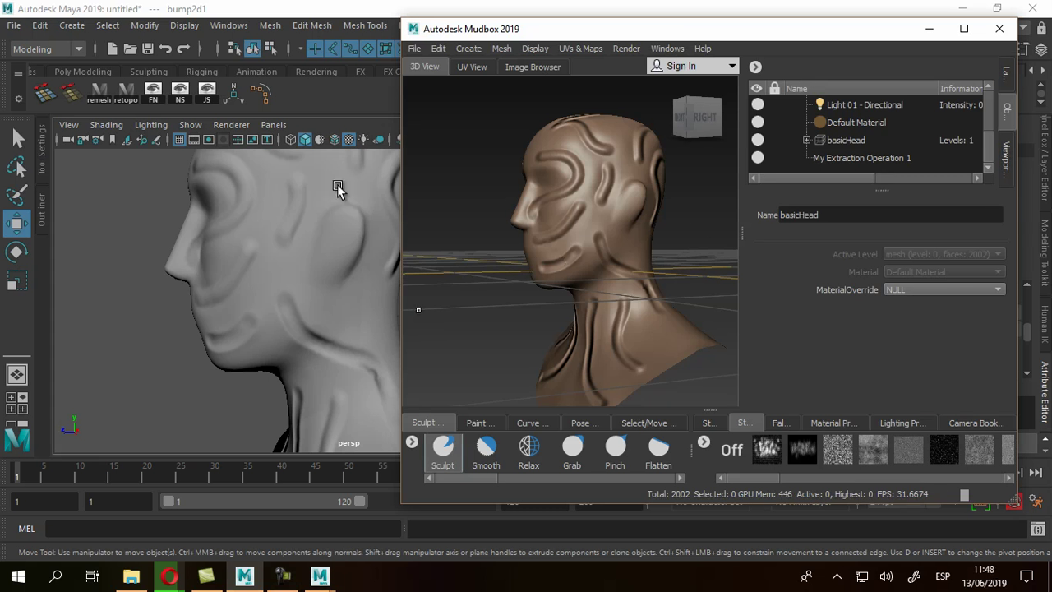
{"action": "left_click", "coordinate": [337, 188]}
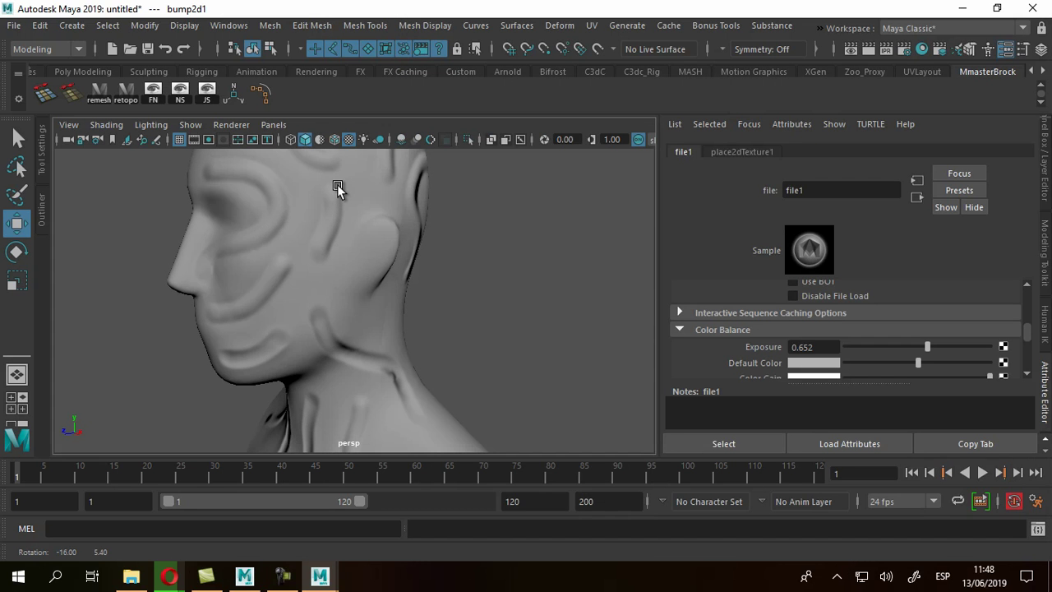
- Set the file1 texture's Exposure to 0.598 while viewing the side of the face
{"action": "left_click_drag", "start_coordinate": [337, 188], "coordinate": [337, 188], "text": "alt"}
{"action": "mouse_move", "coordinate": [927, 347]}
{"action": "left_mouse_down"}
{"action": "mouse_move", "coordinate": [888, 347]}
{"action": "mouse_move", "coordinate": [952, 346]}
{"action": "left_mouse_up"}
{"action": "middle_click_drag", "start_coordinate": [338, 192], "coordinate": [338, 191]}
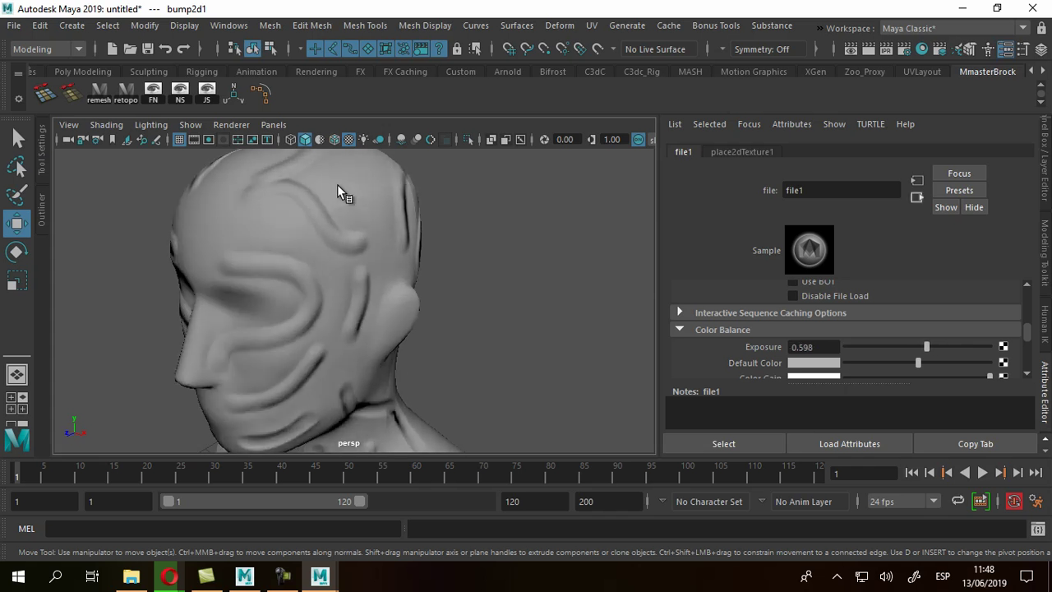
- Return to the bump2d1 node and set its Bump Depth to about -1.793
{"action": "left_click", "coordinate": [917, 197]}
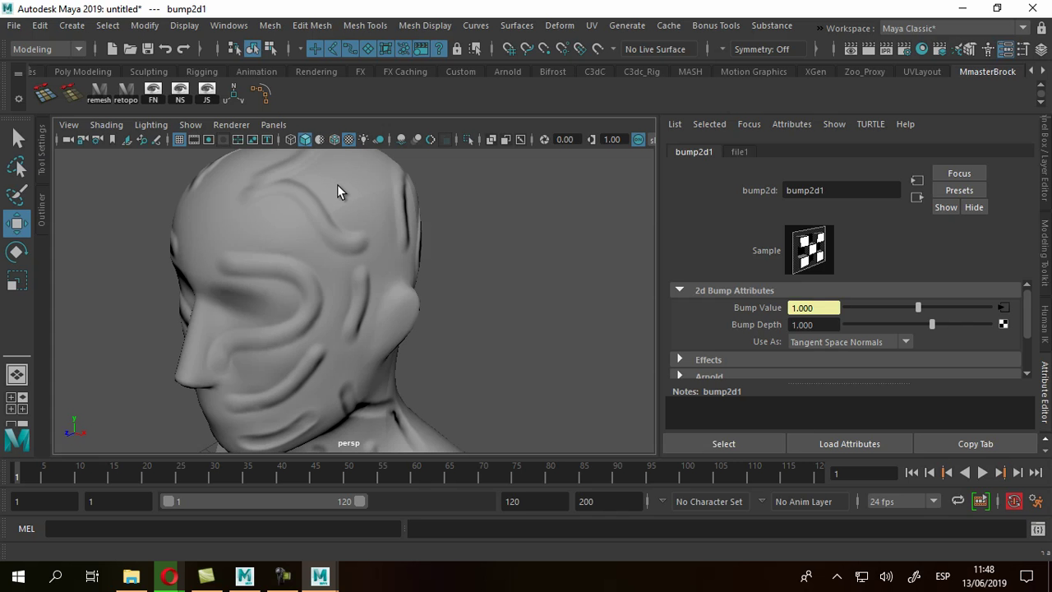
{"action": "left_click_drag", "start_coordinate": [932, 325], "coordinate": [895, 324]}
{"action": "middle_click_drag", "start_coordinate": [339, 192], "coordinate": [338, 189]}
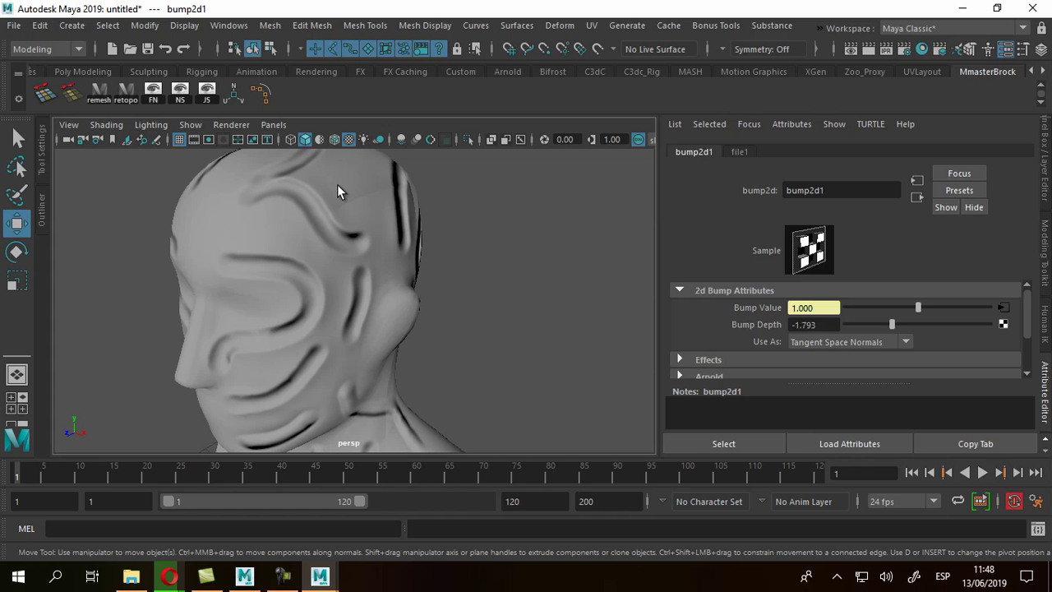
- Try stronger positive and negative Bump Depths on bump2d1, including 1.522 and -5, while viewing the head from several angles
{"action": "middle_click_drag", "start_coordinate": [340, 191], "coordinate": [338, 186]}
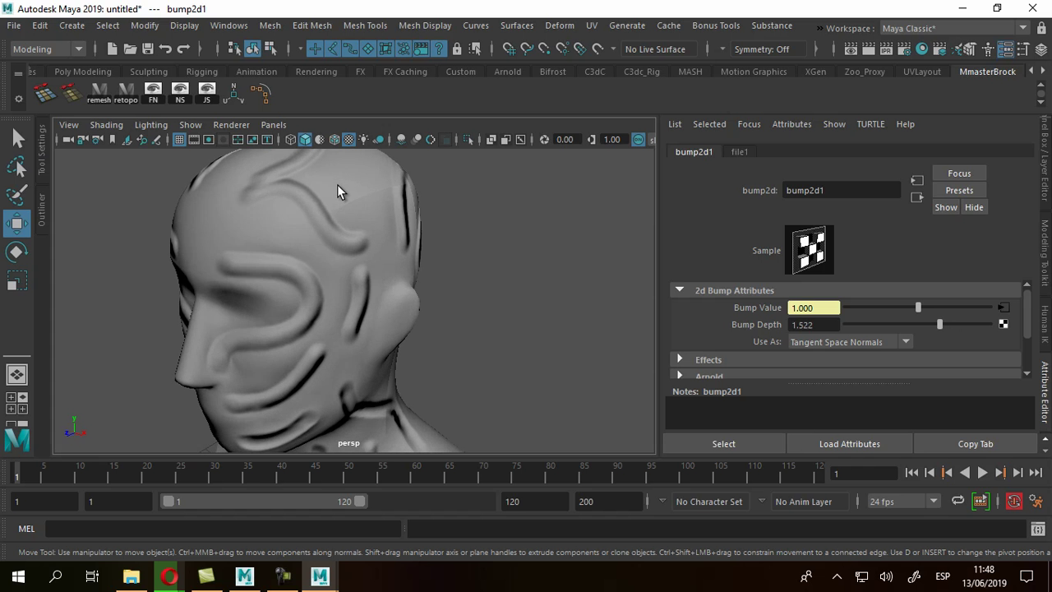
{"action": "left_click_drag", "start_coordinate": [337, 186], "coordinate": [337, 188], "text": "alt"}
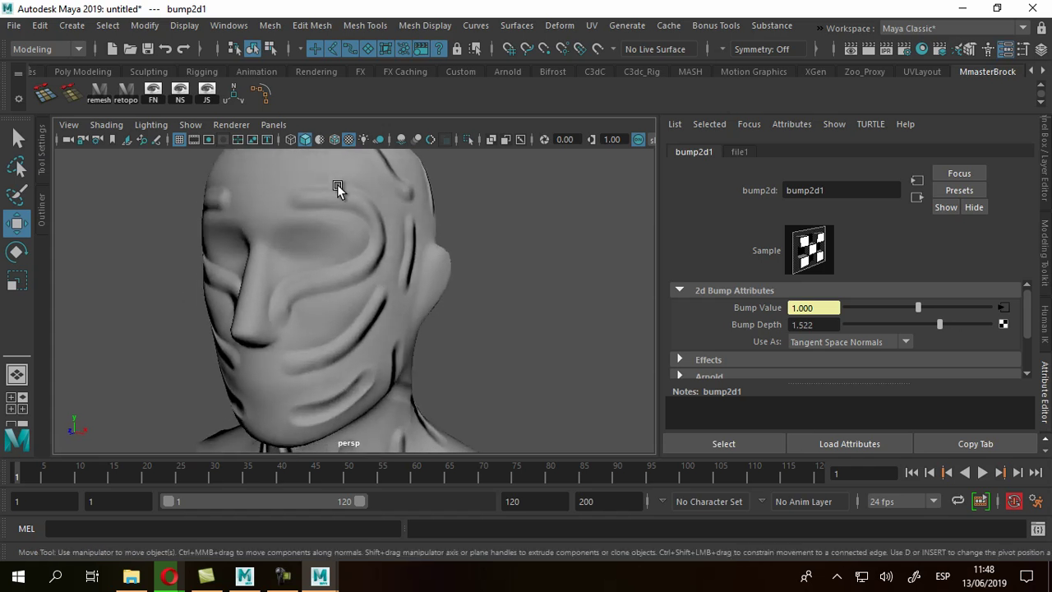
{"action": "left_click_drag", "start_coordinate": [338, 188], "coordinate": [338, 188], "text": "alt"}
{"action": "left_click_drag", "start_coordinate": [939, 324], "coordinate": [969, 324]}
{"action": "middle_click_drag", "start_coordinate": [338, 188], "coordinate": [337, 189]}
{"action": "left_click_drag", "start_coordinate": [986, 325], "coordinate": [975, 325]}
{"action": "middle_click_drag", "start_coordinate": [337, 188], "coordinate": [338, 188]}
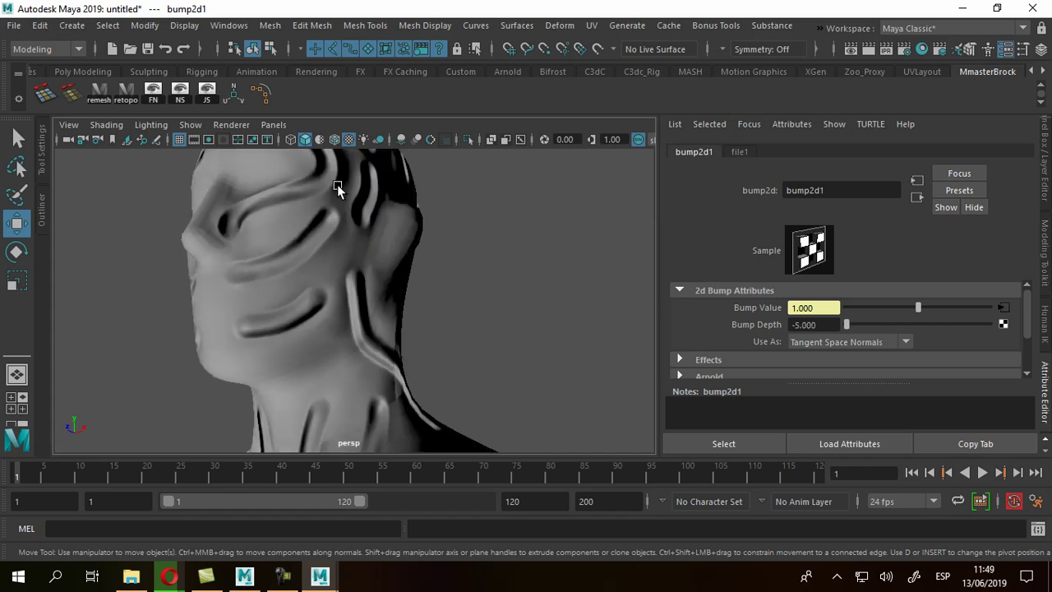
- Set the bump2d1 node's Bump Depth to 1
{"action": "middle_click_drag", "start_coordinate": [338, 188], "coordinate": [338, 188]}
{"action": "left_click_drag", "start_coordinate": [338, 188], "coordinate": [340, 192], "text": "alt"}
{"action": "middle_click_drag", "start_coordinate": [338, 186], "coordinate": [337, 186]}
{"action": "left_click_drag", "start_coordinate": [911, 325], "coordinate": [931, 325]}
{"action": "middle_click_drag", "start_coordinate": [340, 192], "coordinate": [340, 192]}
{"action": "double_click", "coordinate": [802, 325]}
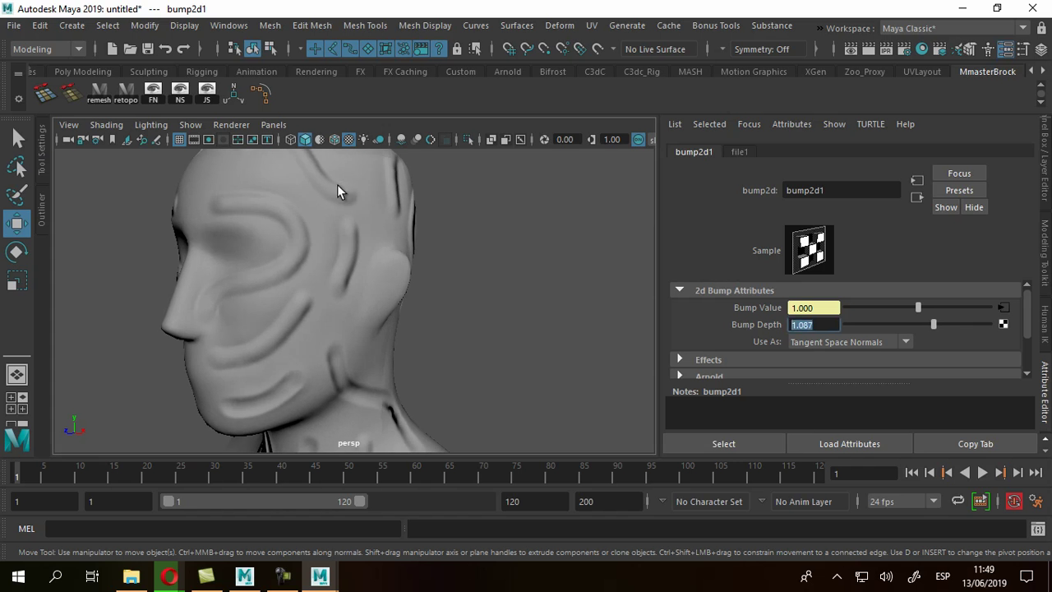
{"action": "type", "text": "1"}
{"action": "key", "text": "Return"}
- Examine the normal-mapped head from the front, side and above, including the shading seams on the crown
{"action": "left_click_drag", "start_coordinate": [339, 190], "coordinate": [338, 189], "text": "alt"}
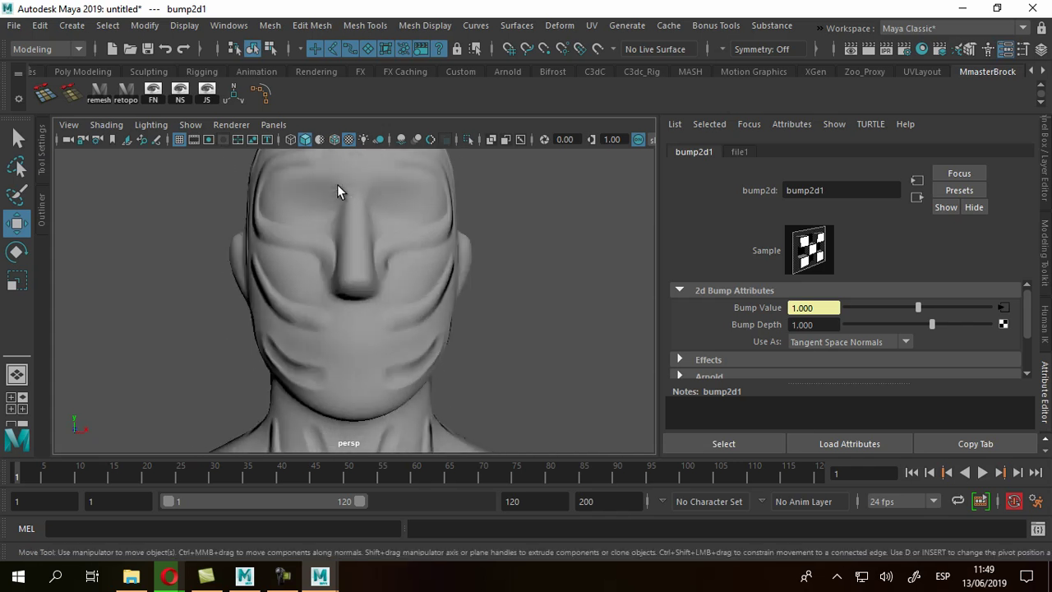
{"action": "left_click_drag", "start_coordinate": [338, 189], "coordinate": [340, 190], "text": "alt"}
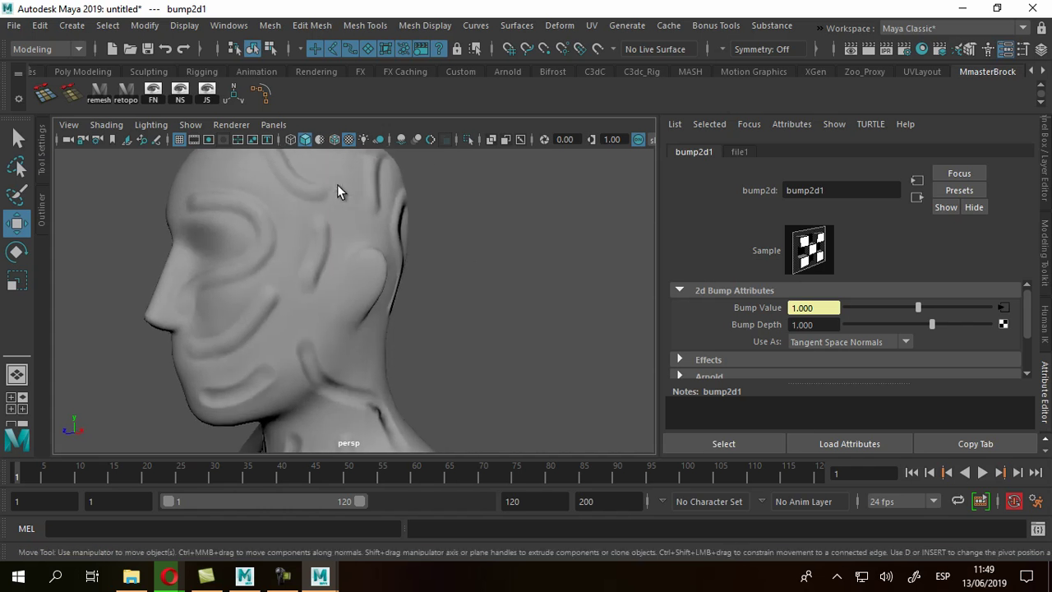
{"action": "left_click_drag", "start_coordinate": [337, 189], "coordinate": [337, 189], "text": "alt"}
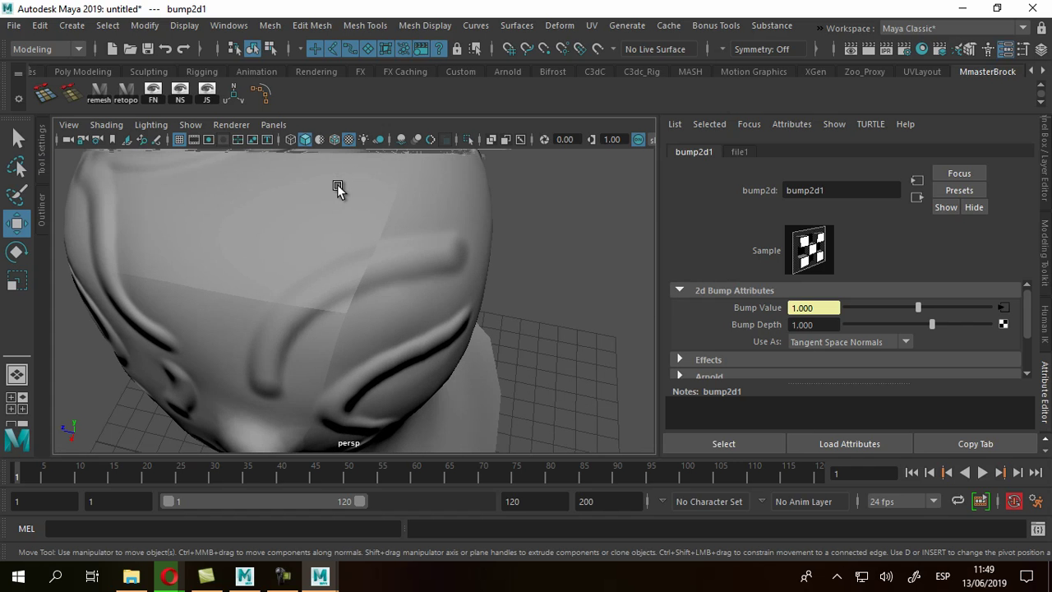
{"action": "left_click_drag", "start_coordinate": [338, 189], "coordinate": [338, 189], "text": "alt"}
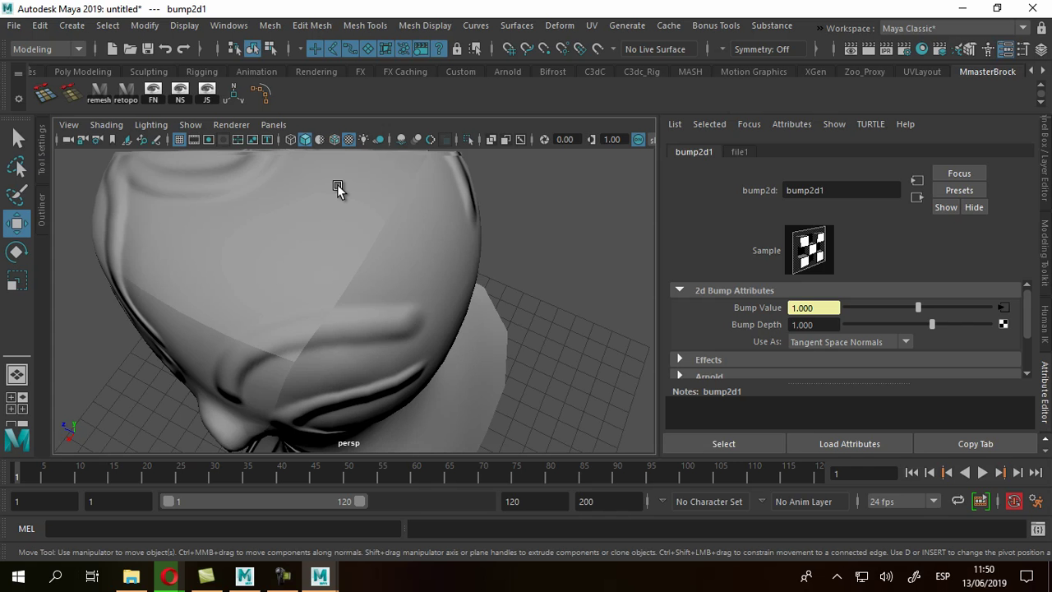
{"action": "left_click_drag", "start_coordinate": [337, 189], "coordinate": [337, 189], "text": "alt"}
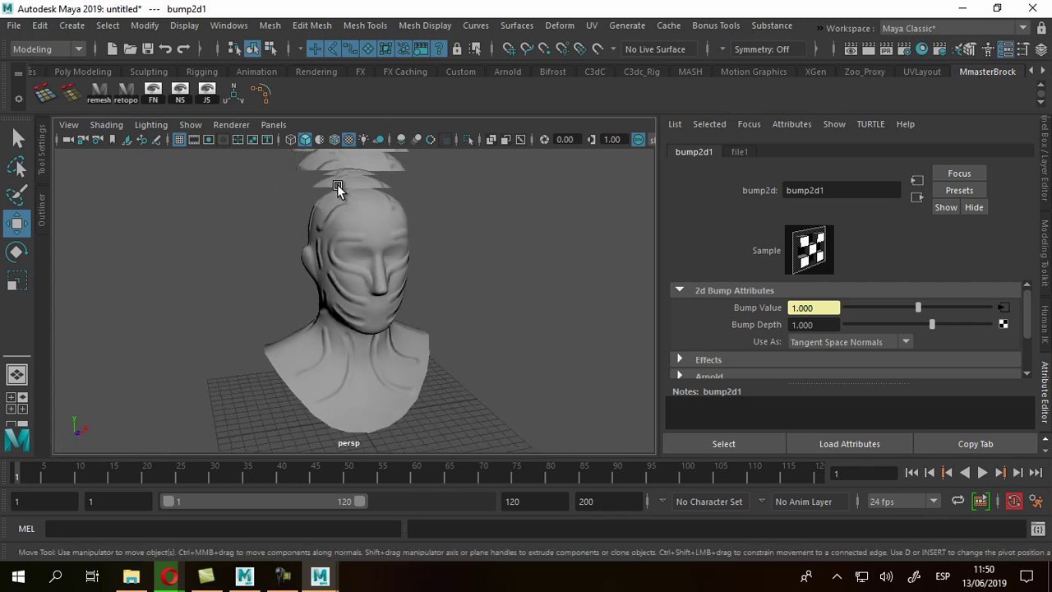
{"action": "right_click_drag", "start_coordinate": [338, 189], "coordinate": [337, 189], "text": "alt"}
{"action": "left_click_drag", "start_coordinate": [337, 189], "coordinate": [338, 189], "text": "alt"}
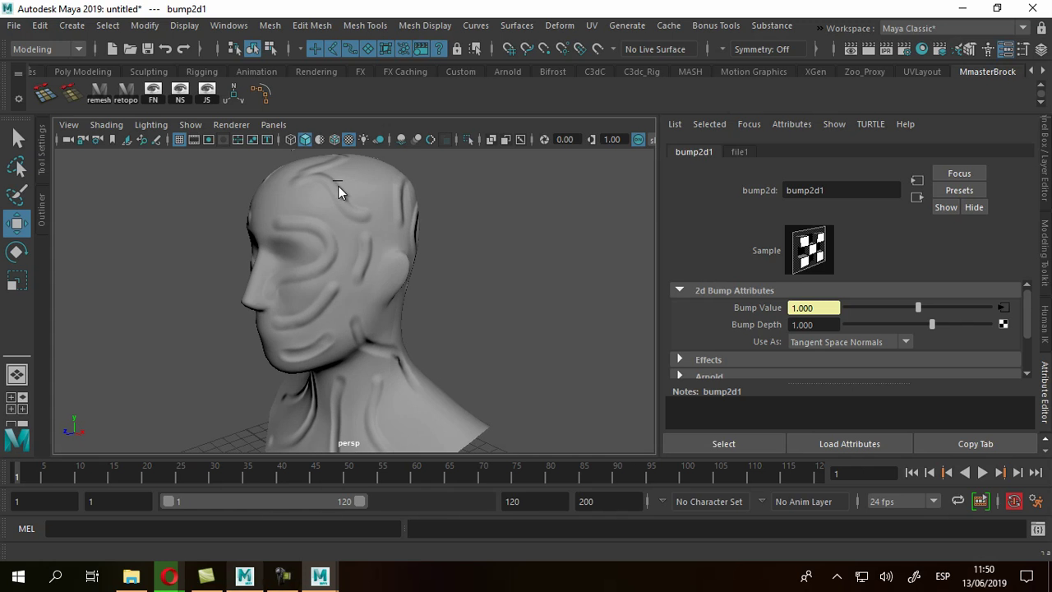
- Switch to Mudbox, view it at full size and examine the basicHead from the side and front for comparison
{"action": "left_click", "coordinate": [244, 576]}
{"action": "left_click", "coordinate": [964, 29]}
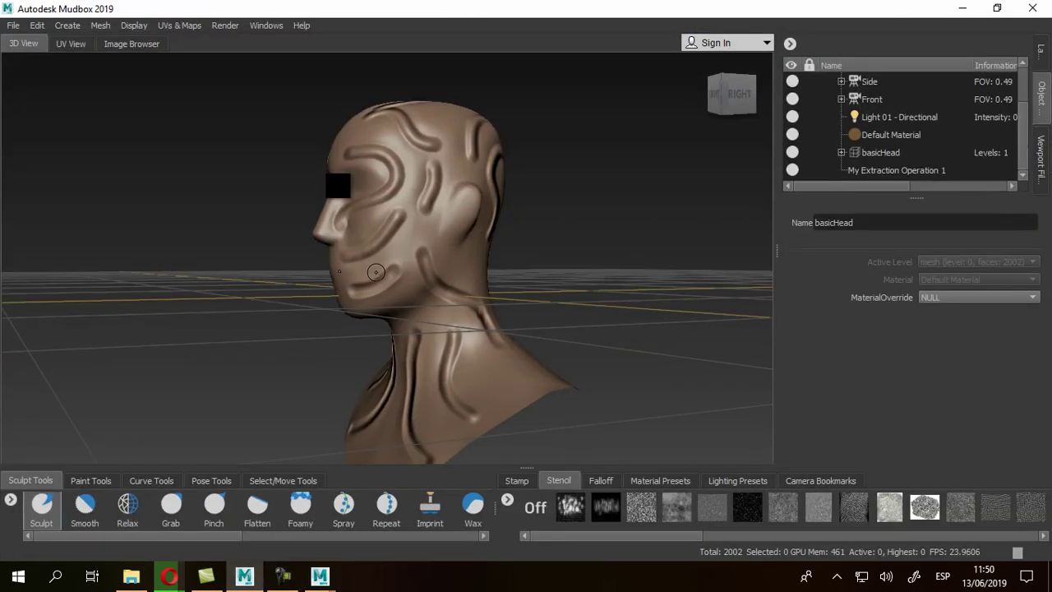
{"action": "left_click_drag", "start_coordinate": [365, 267], "coordinate": [400, 321], "text": "alt"}
{"action": "left_click_drag", "start_coordinate": [341, 189], "coordinate": [340, 191], "text": "alt"}
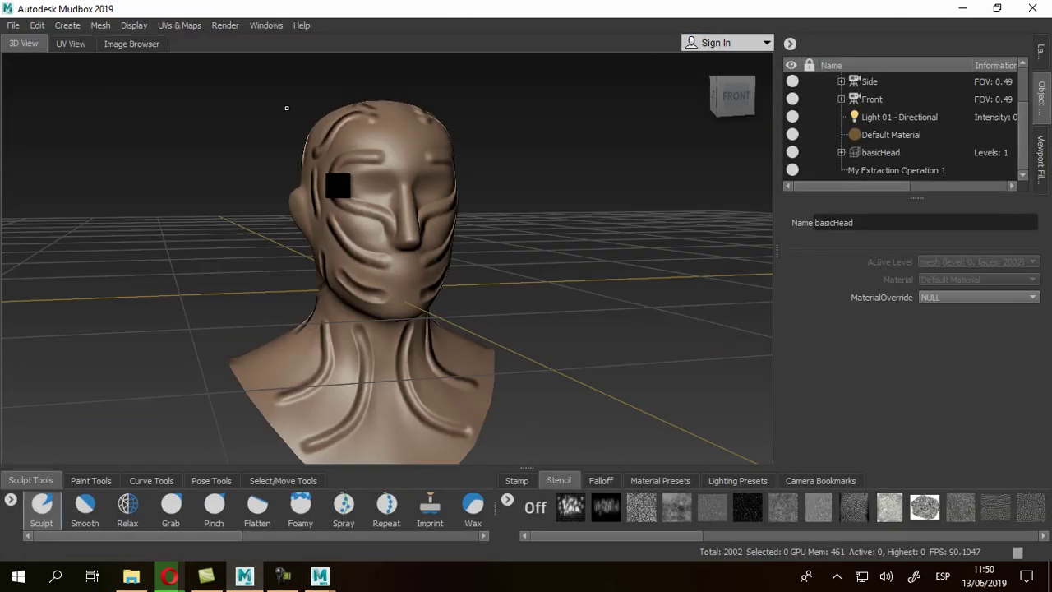
- Open a new texture map extraction operation for the basicHead
{"action": "key", "text": "alt+u"}
{"action": "key", "text": "Down"}
{"action": "key", "text": "Down"}
{"action": "key", "text": "Down"}
{"action": "key", "text": "Down"}
{"action": "key", "text": "Down"}
{"action": "key", "text": "Down"}
{"action": "key", "text": "Down"}
{"action": "key", "text": "Right"}
{"action": "key", "text": "Up"}
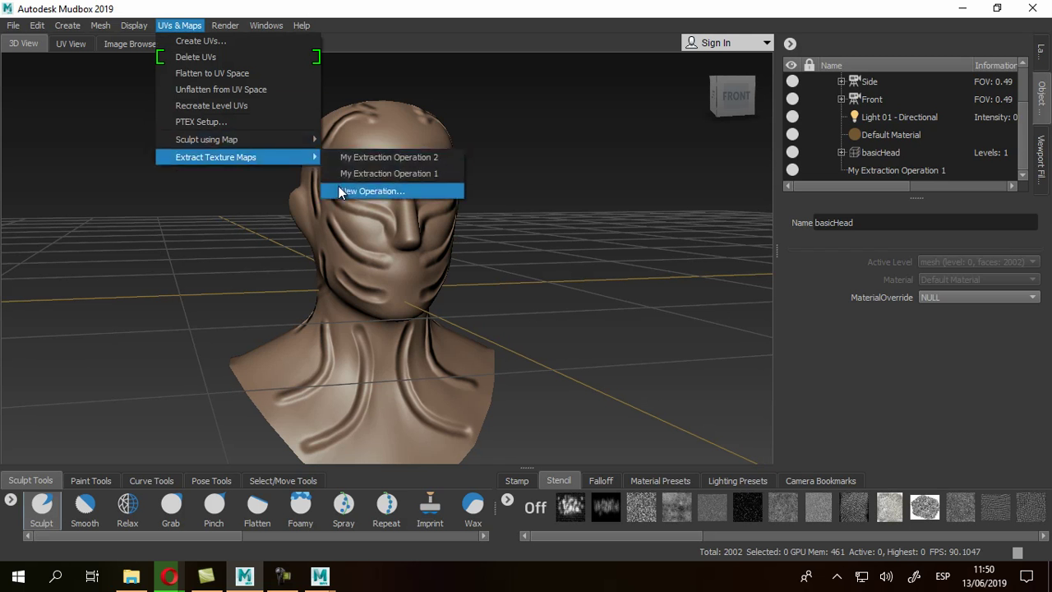
{"action": "key", "text": "Return"}
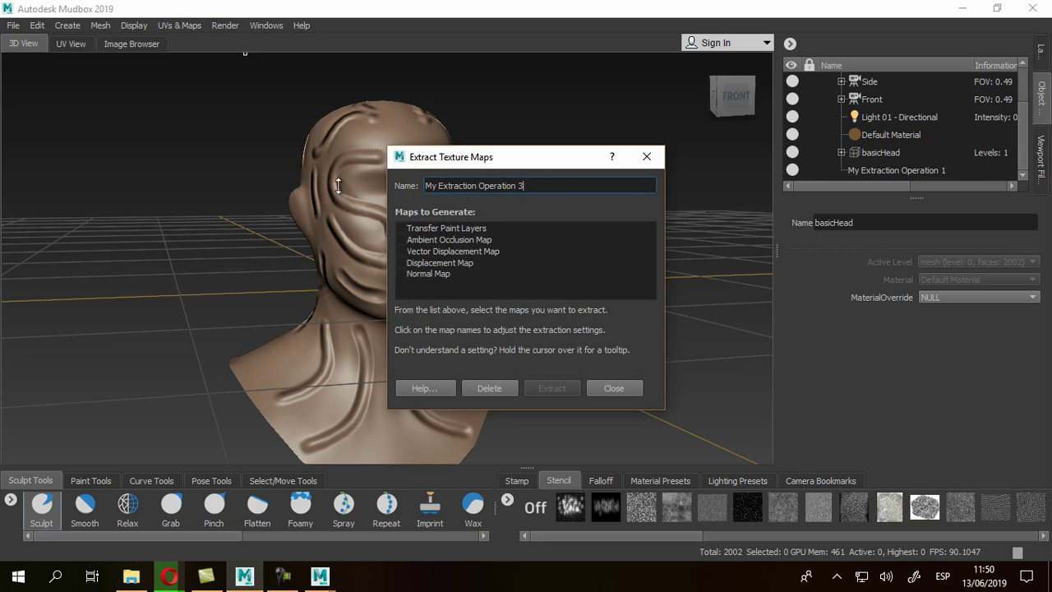
- Choose Normal Map in the extraction settings, review its target and source models, and close the settings without extracting
{"action": "mouse_move", "coordinate": [572, 157]}
{"action": "left_mouse_down"}
{"action": "mouse_move", "coordinate": [670, 178]}
{"action": "mouse_move", "coordinate": [715, 203]}
{"action": "left_mouse_up"}
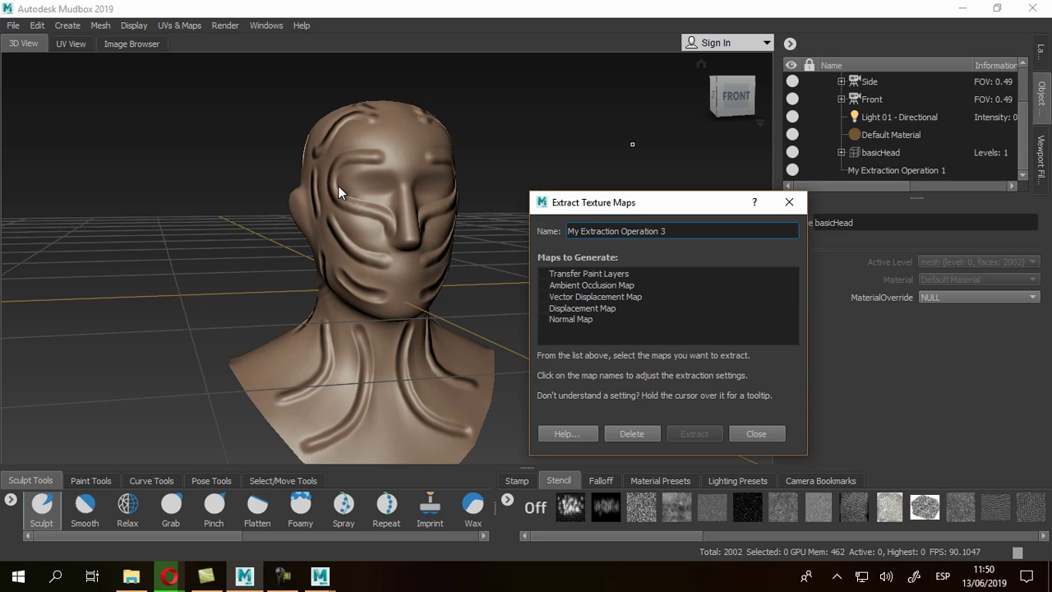
{"action": "left_click", "coordinate": [571, 318]}
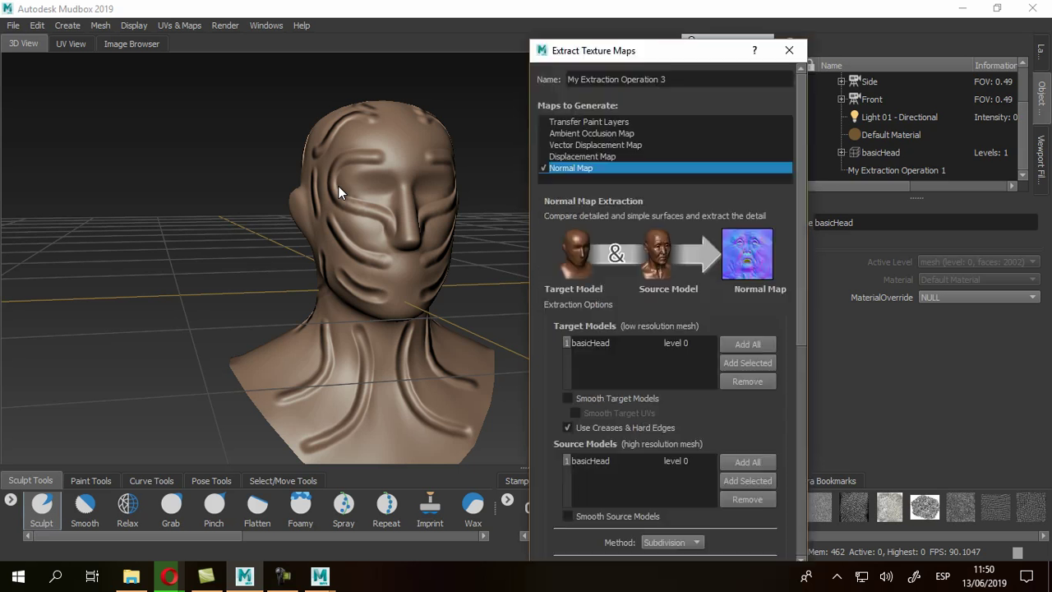
{"action": "left_click", "coordinate": [616, 343]}
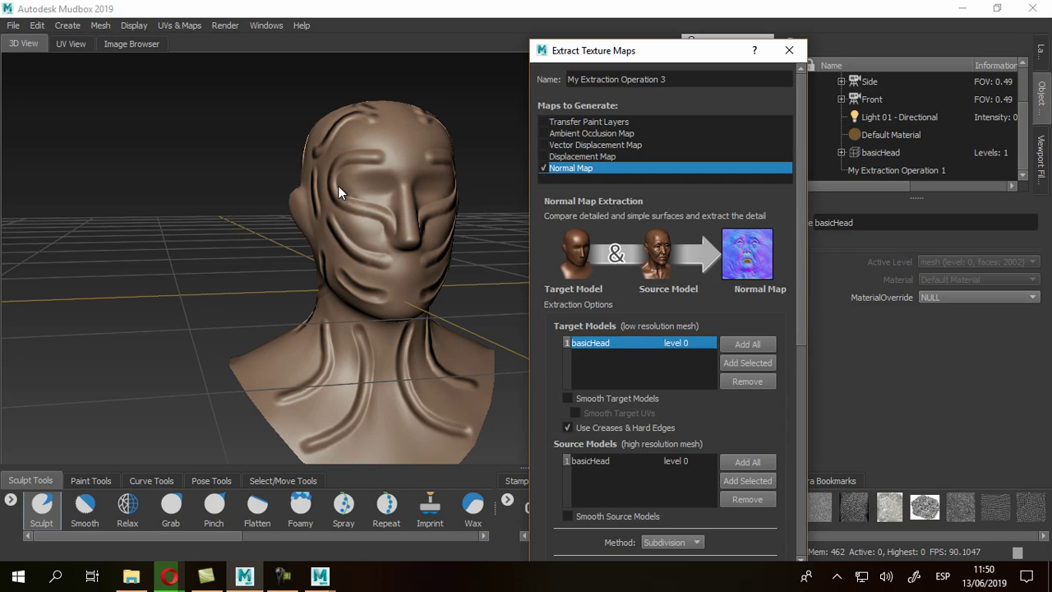
{"action": "left_click_drag", "start_coordinate": [800, 209], "coordinate": [800, 265]}
{"action": "left_click", "coordinate": [617, 359]}
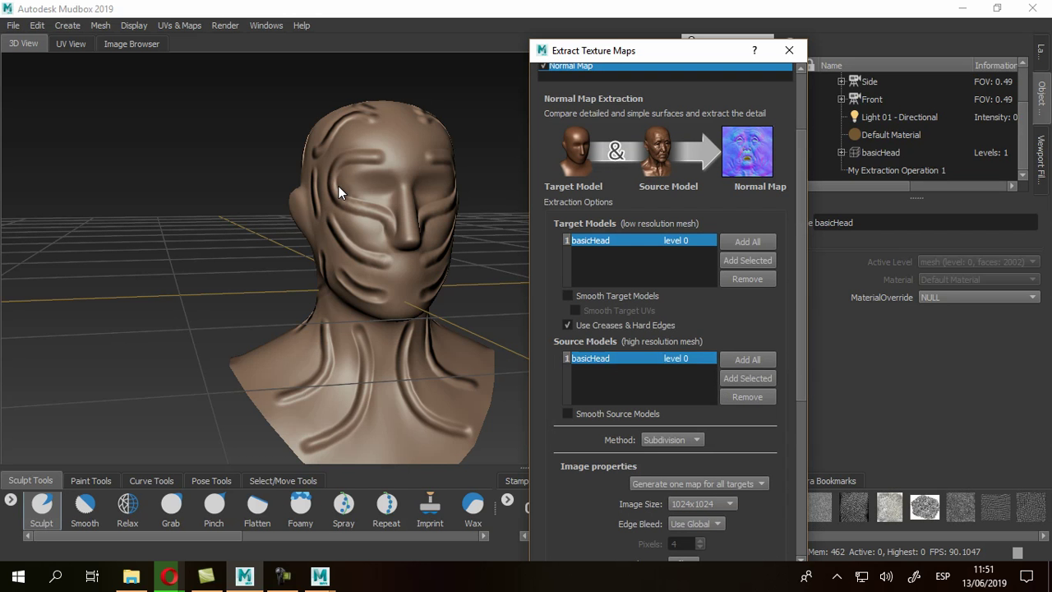
{"action": "left_click", "coordinate": [789, 51]}
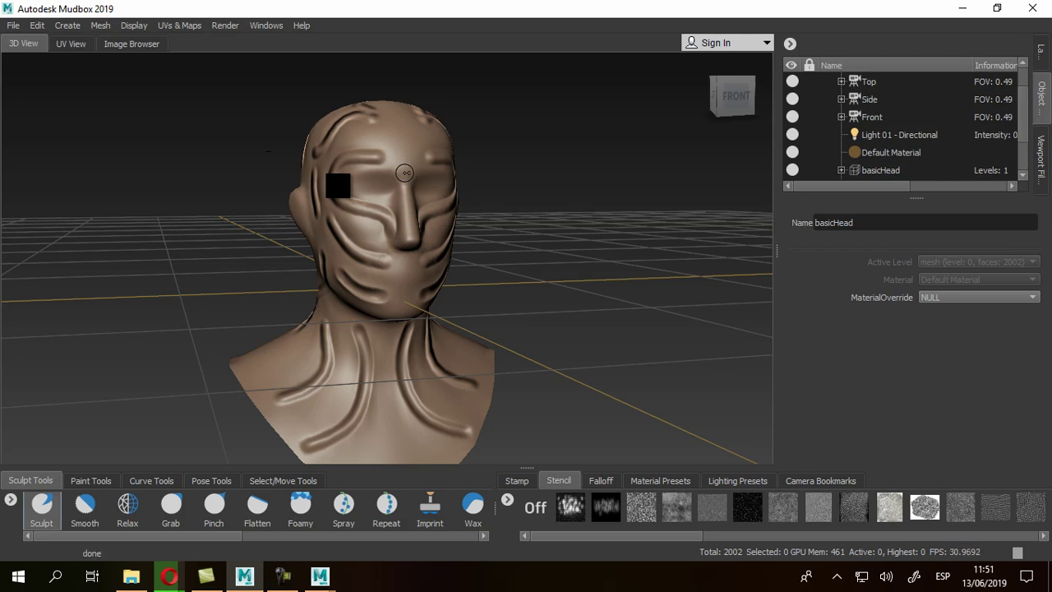
- Reopen a new normal map extraction, point out the basicHead target and source entries, and dismiss it
{"action": "left_click", "coordinate": [180, 26]}
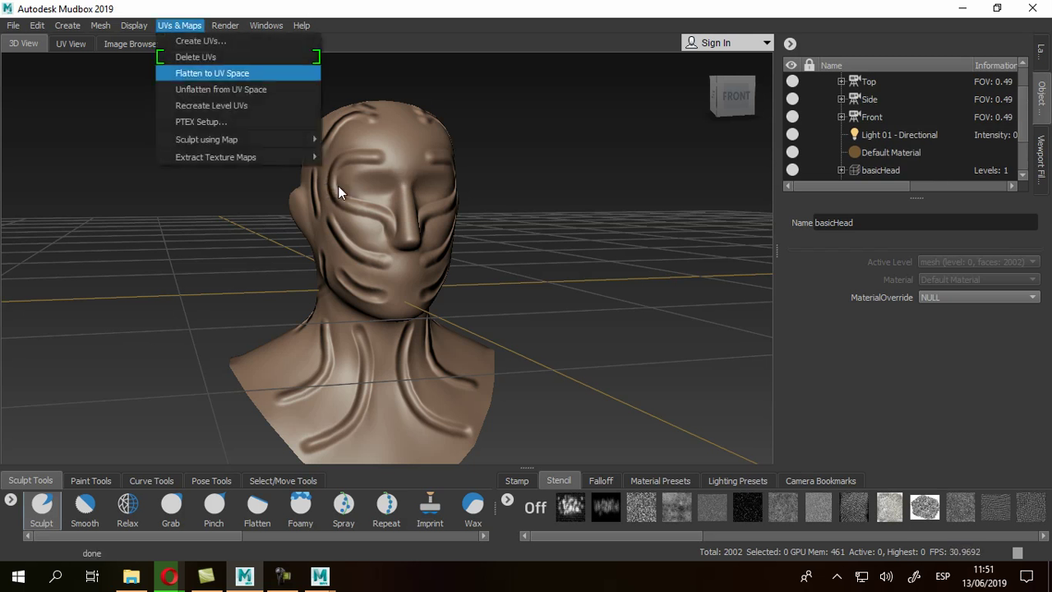
{"action": "mouse_move", "coordinate": [216, 157]}
{"action": "key", "text": "Up"}
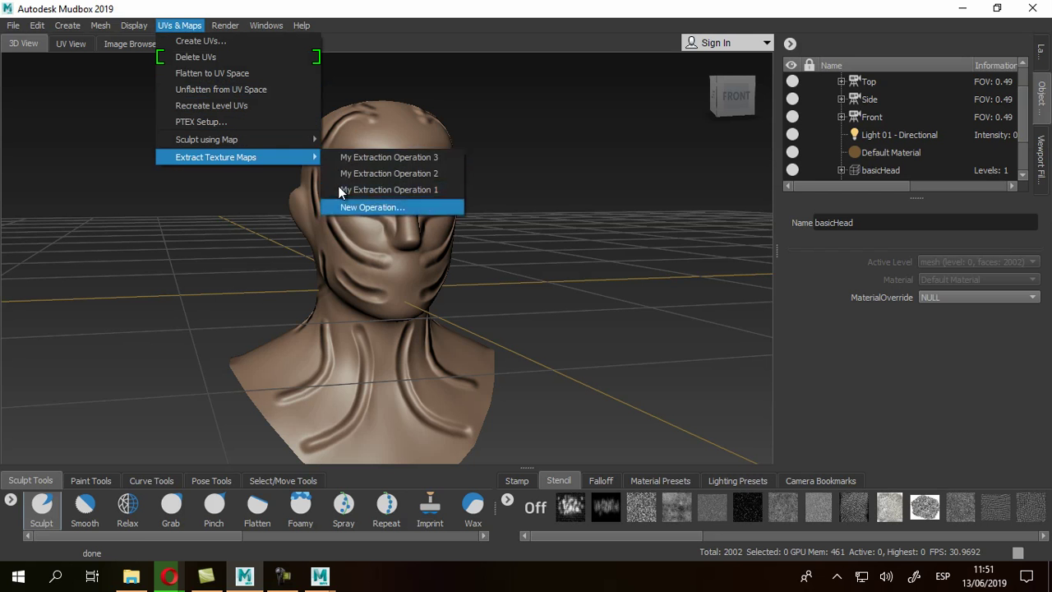
{"action": "key", "text": "Return"}
{"action": "left_click", "coordinate": [560, 247]}
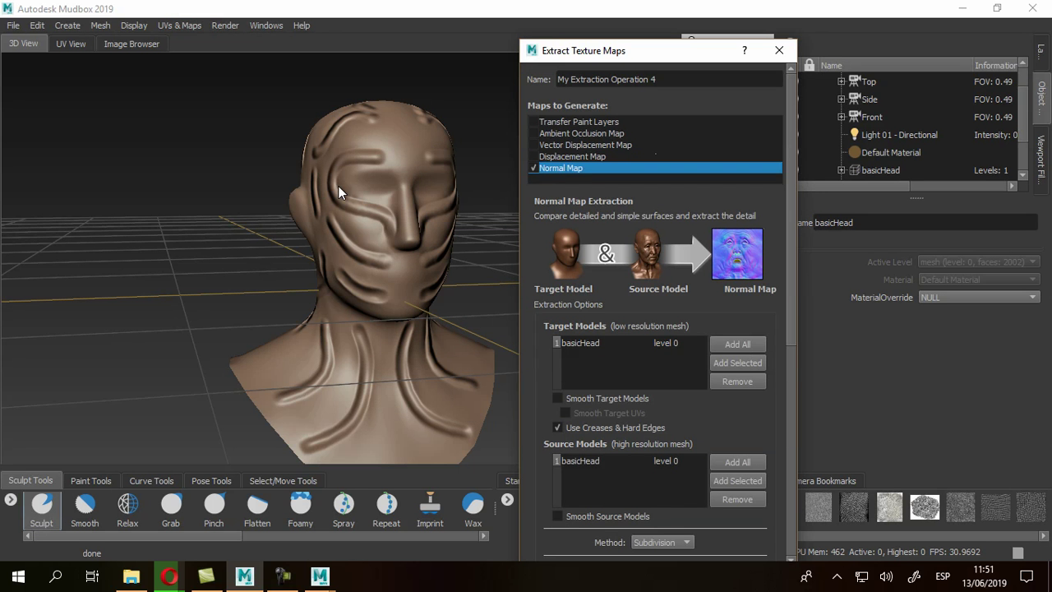
{"action": "left_click", "coordinate": [609, 343]}
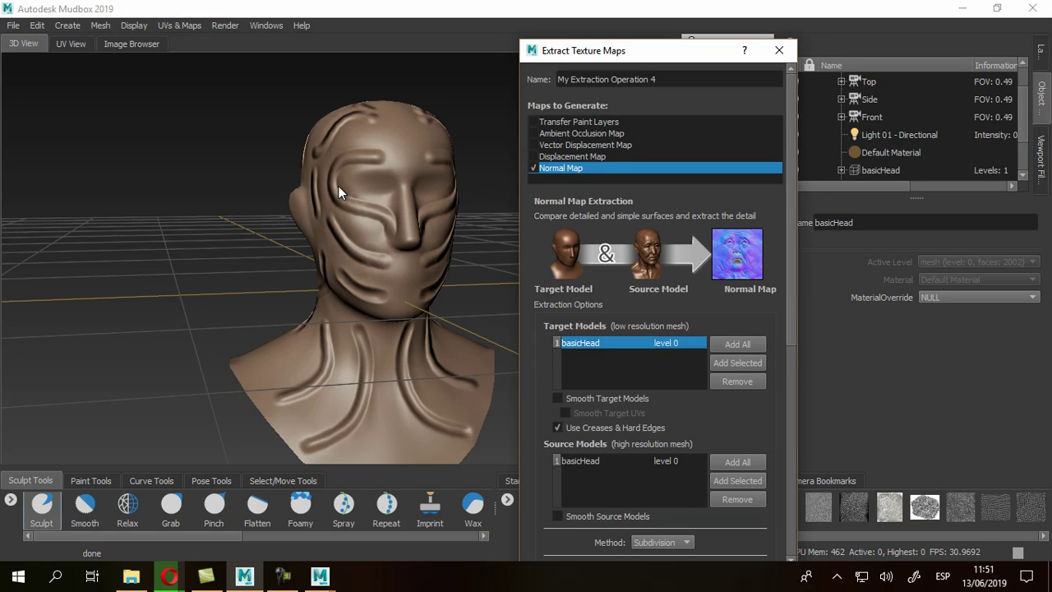
{"action": "left_click", "coordinate": [608, 461]}
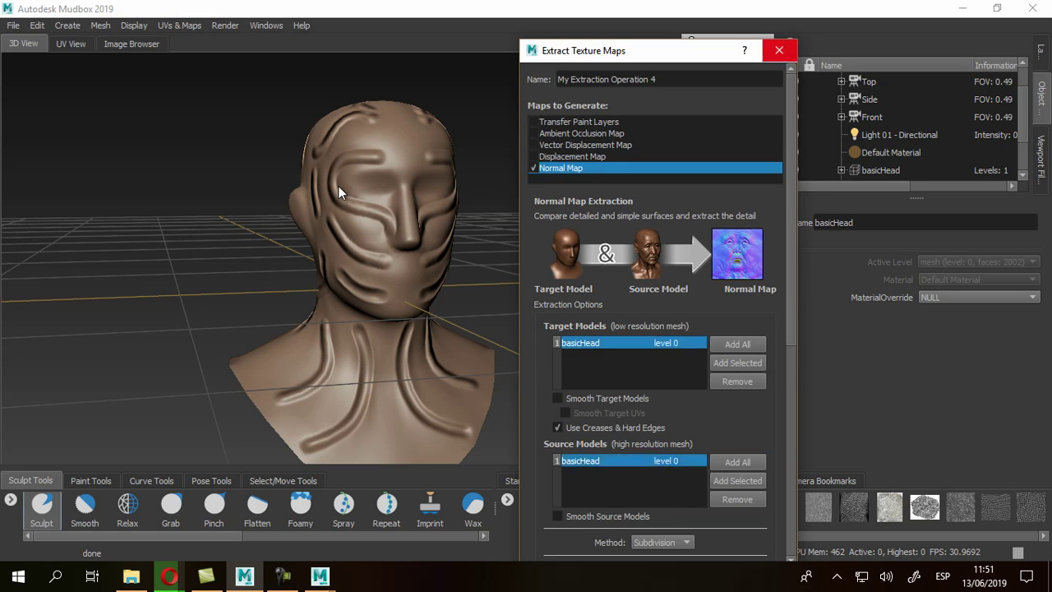
{"action": "key", "text": "Escape"}
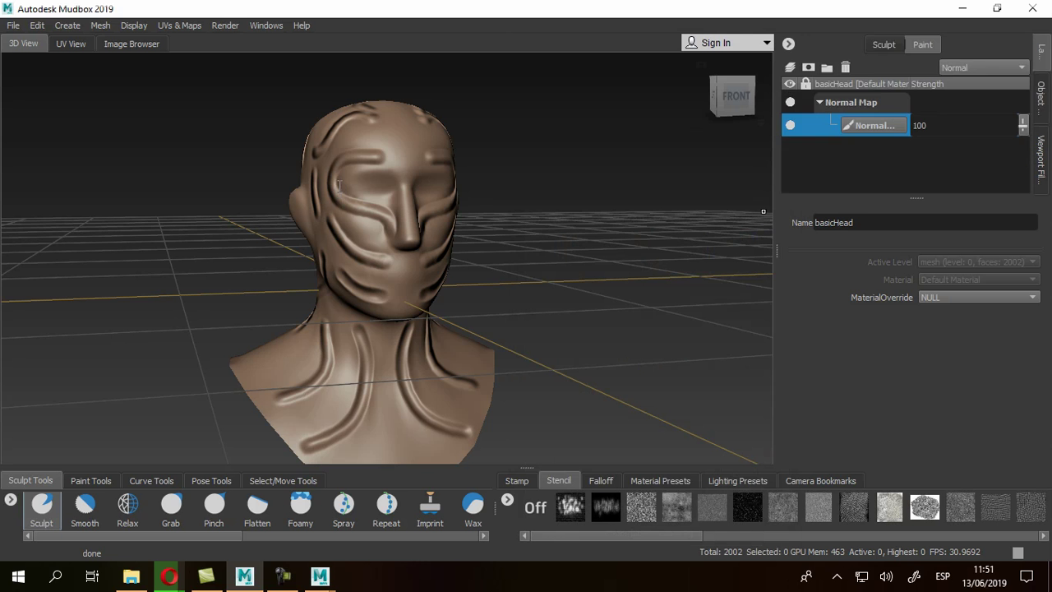
- Reduce the Normal Map paint layer's strength to 0 and subdivide the basicHead up to level 4
{"action": "left_click_drag", "start_coordinate": [1022, 125], "coordinate": [1022, 213]}
{"action": "key", "text": "shift+d"}
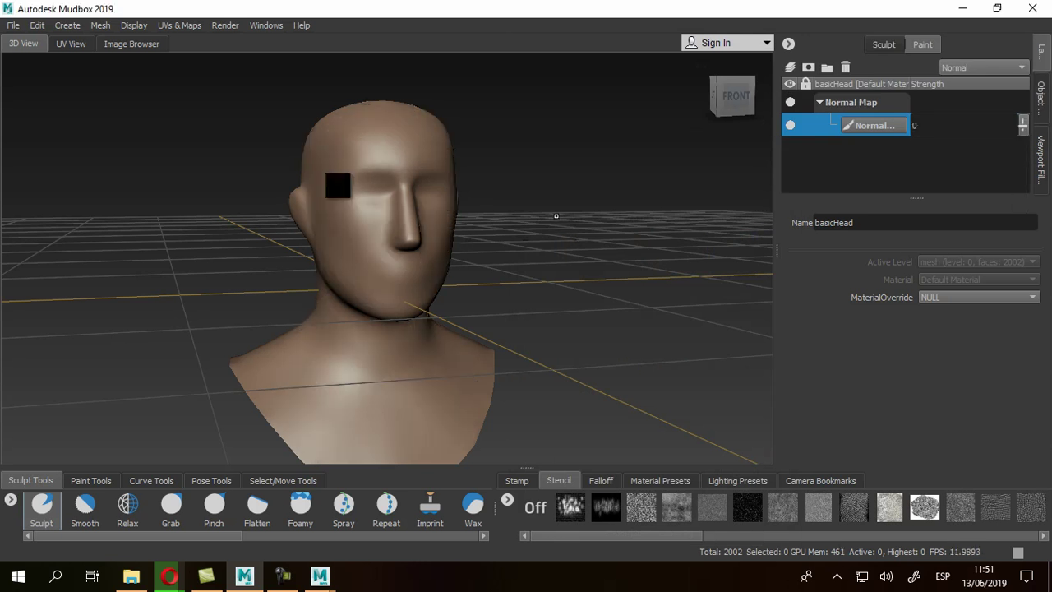
{"action": "key", "text": "shift+d"}
{"action": "key", "text": "shift+d"}
{"action": "key", "text": "shift+d"}
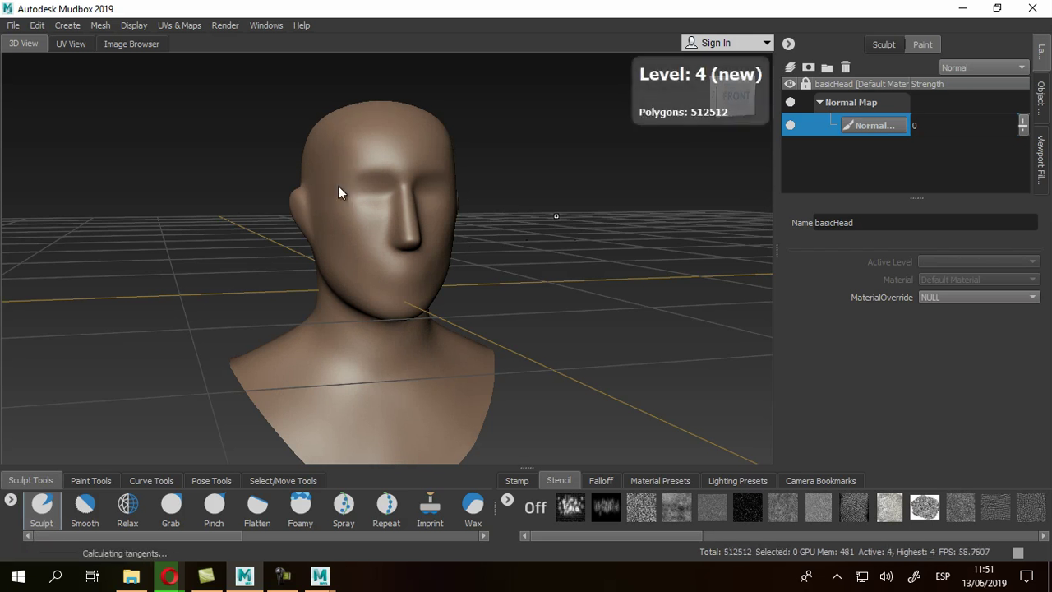
- Start a new texture map extraction operation for the subdivided head and enable Normal Map
{"action": "left_click", "coordinate": [179, 26]}
{"action": "key", "text": "Down"}
{"action": "key", "text": "Right"}
{"action": "key", "text": "Down"}
{"action": "key", "text": "Down"}
{"action": "key", "text": "Down"}
{"action": "key", "text": "Down"}
{"action": "key", "text": "Return"}
{"action": "left_click", "coordinate": [401, 274]}
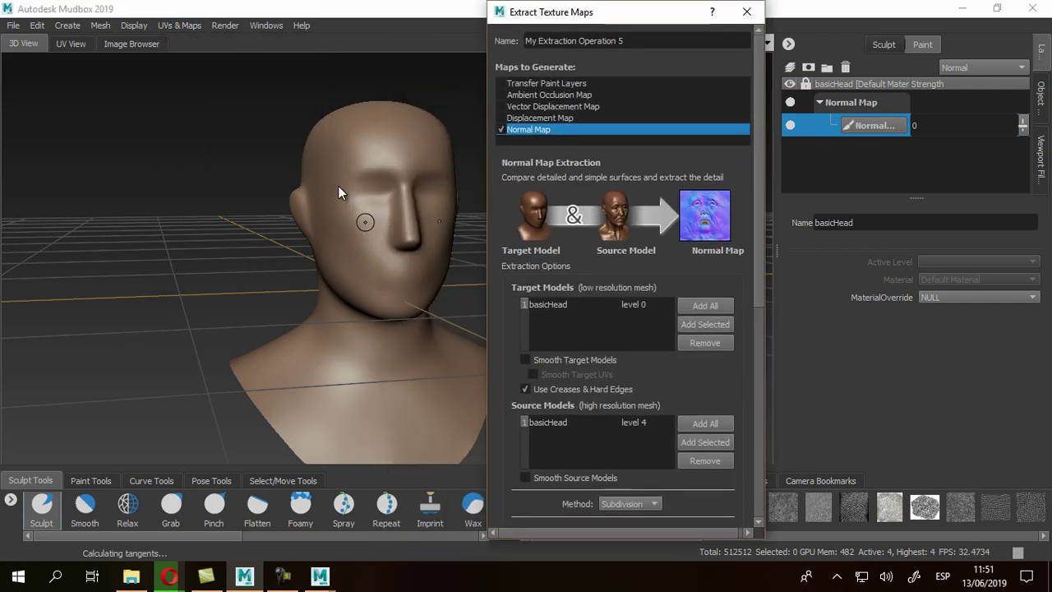
- Set the target basicHead of the normal map extraction to level 1
{"action": "right_click", "coordinate": [624, 303]}
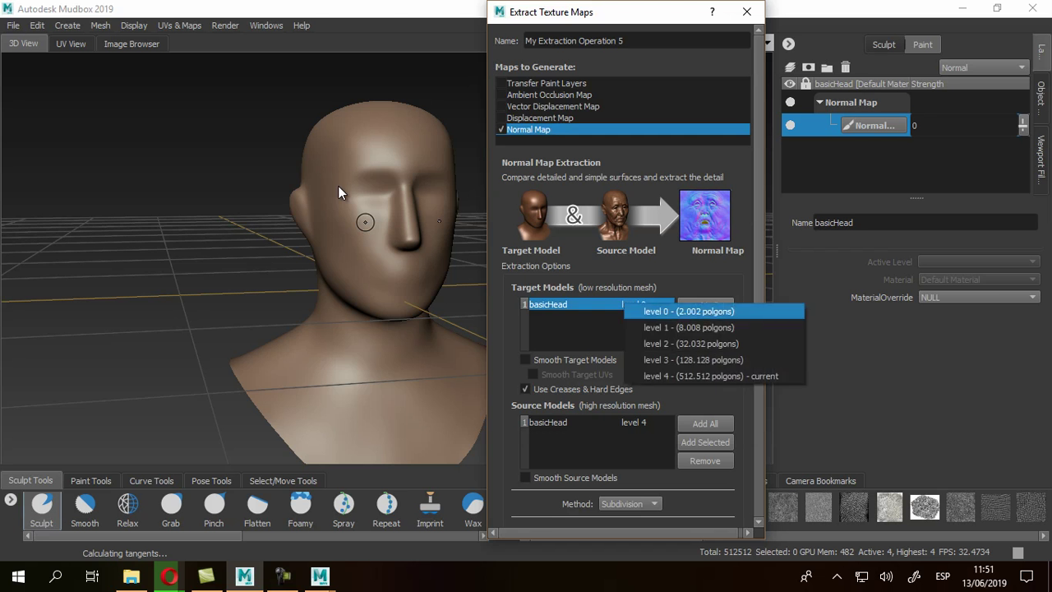
{"action": "key", "text": "Up"}
{"action": "key", "text": "Up"}
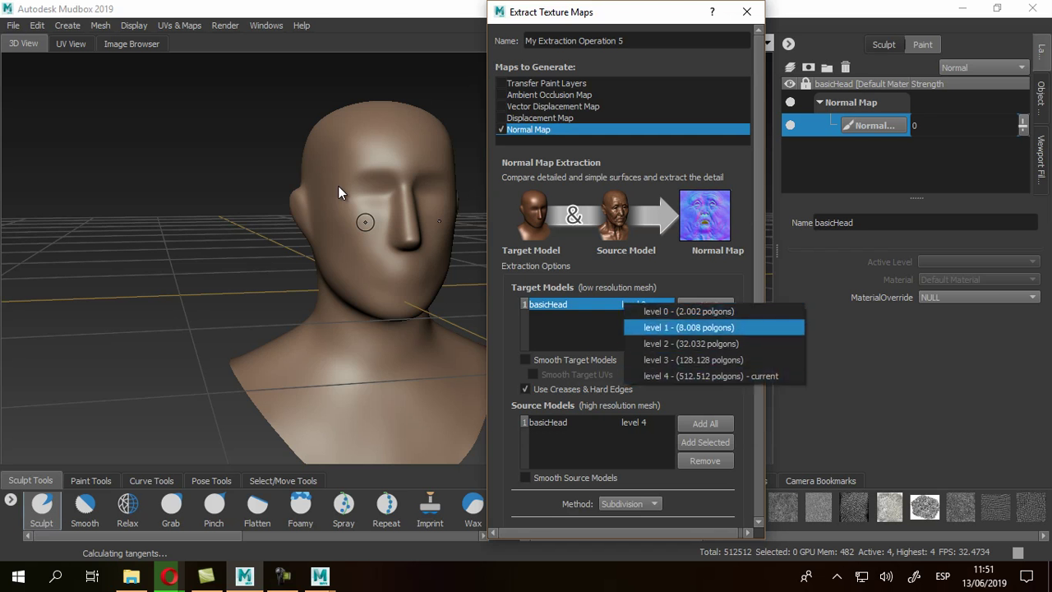
{"action": "key", "text": "Up"}
{"action": "key", "text": "Down"}
{"action": "key", "text": "Return"}
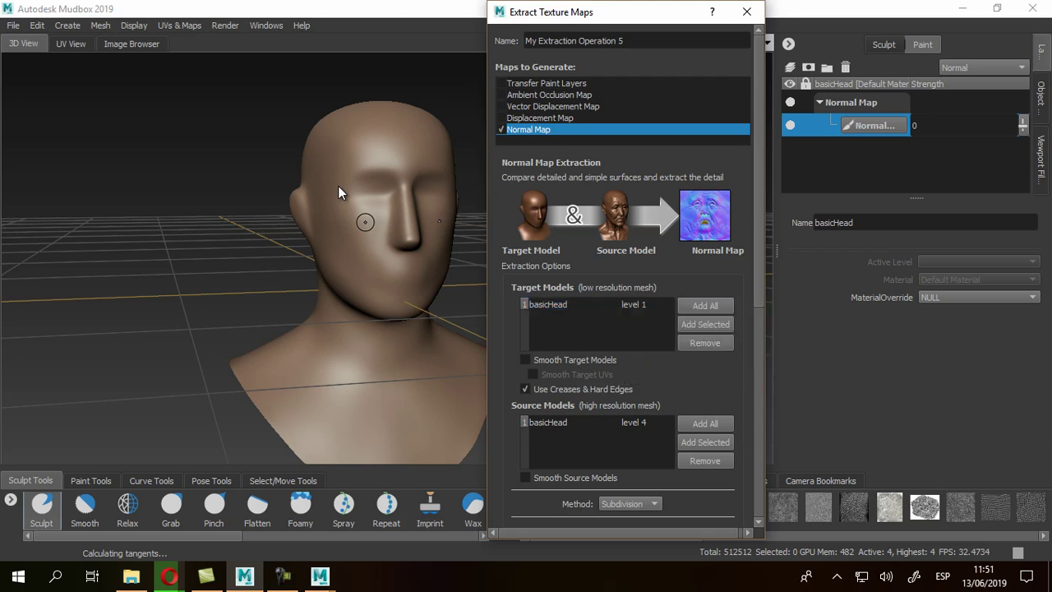
- Set the source basicHead of the normal map extraction to level 3
{"action": "key", "text": "Tab"}
{"action": "key", "text": "space"}
{"action": "key", "text": "End"}
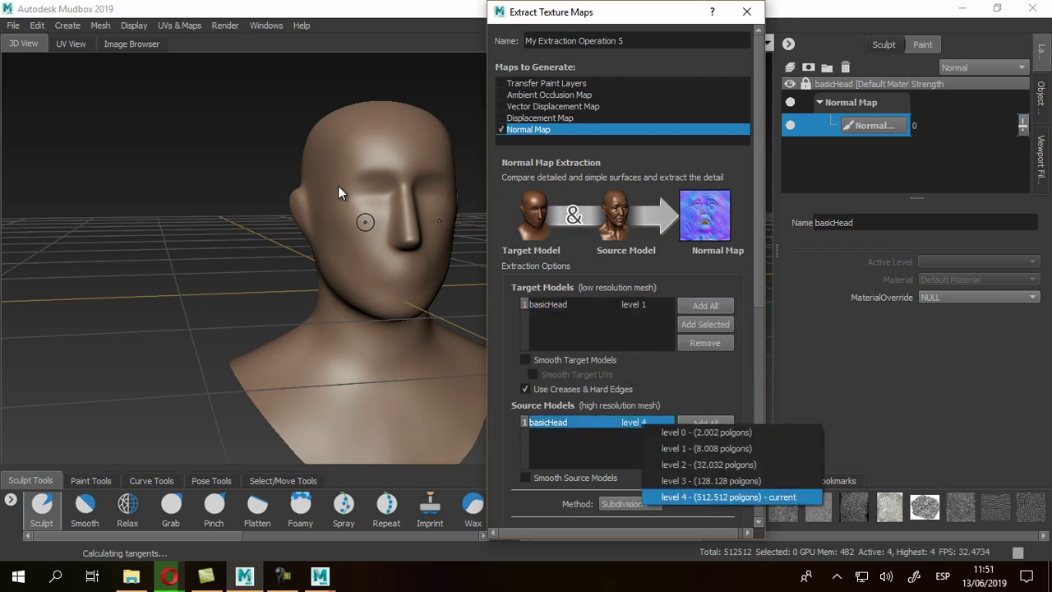
{"action": "key", "text": "Return"}
{"action": "key", "text": "Tab"}
{"action": "key", "text": "space"}
{"action": "key", "text": "Down"}
{"action": "key", "text": "Down"}
{"action": "key", "text": "Down"}
{"action": "key", "text": "Down"}
{"action": "key", "text": "Return"}
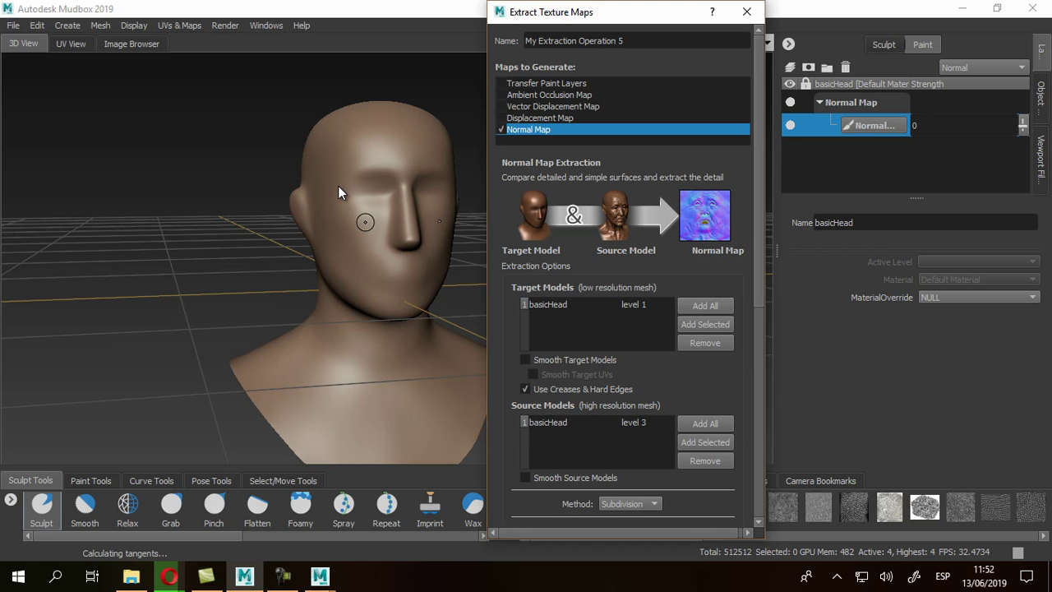
{"action": "right_click", "coordinate": [629, 420]}
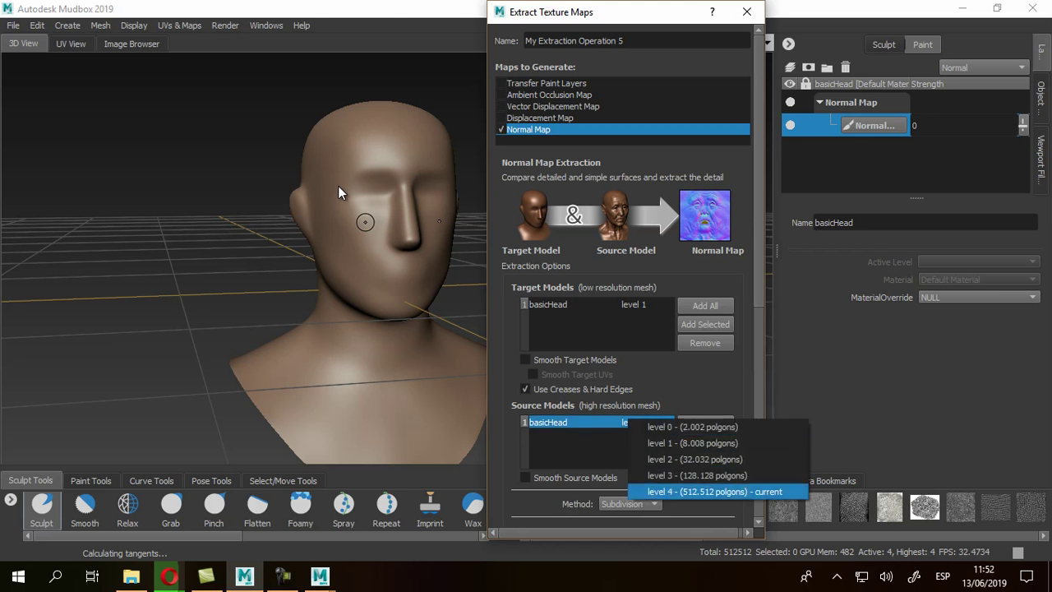
{"action": "left_click", "coordinate": [697, 475]}
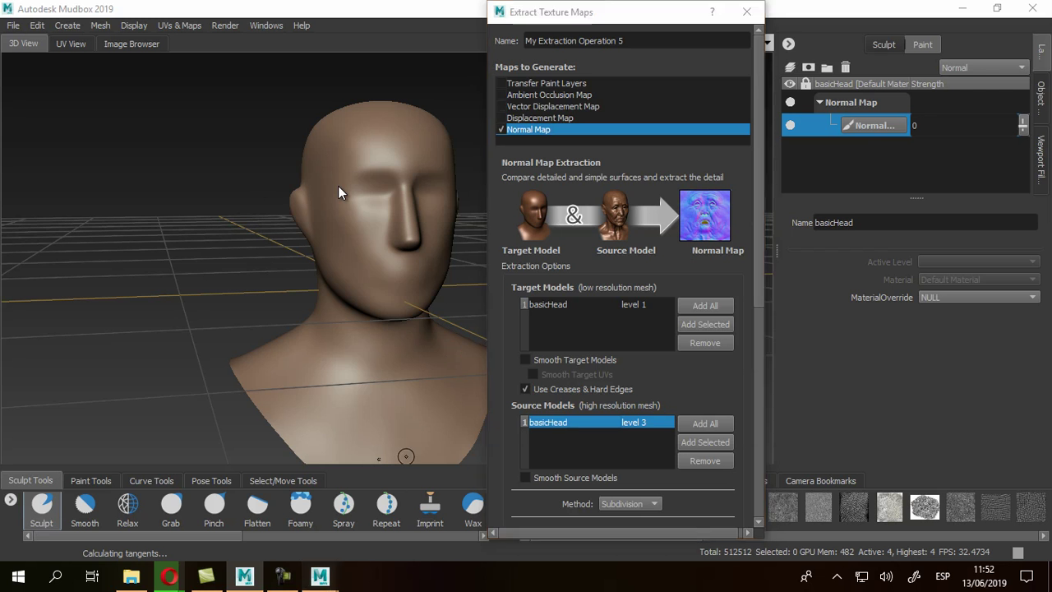
- Switch back to Maya and view the whole normal-mapped bust from a three-quarter angle
{"action": "left_click", "coordinate": [319, 576]}
{"action": "left_click", "coordinate": [397, 509]}
{"action": "left_click_drag", "start_coordinate": [337, 189], "coordinate": [339, 189], "text": "alt"}
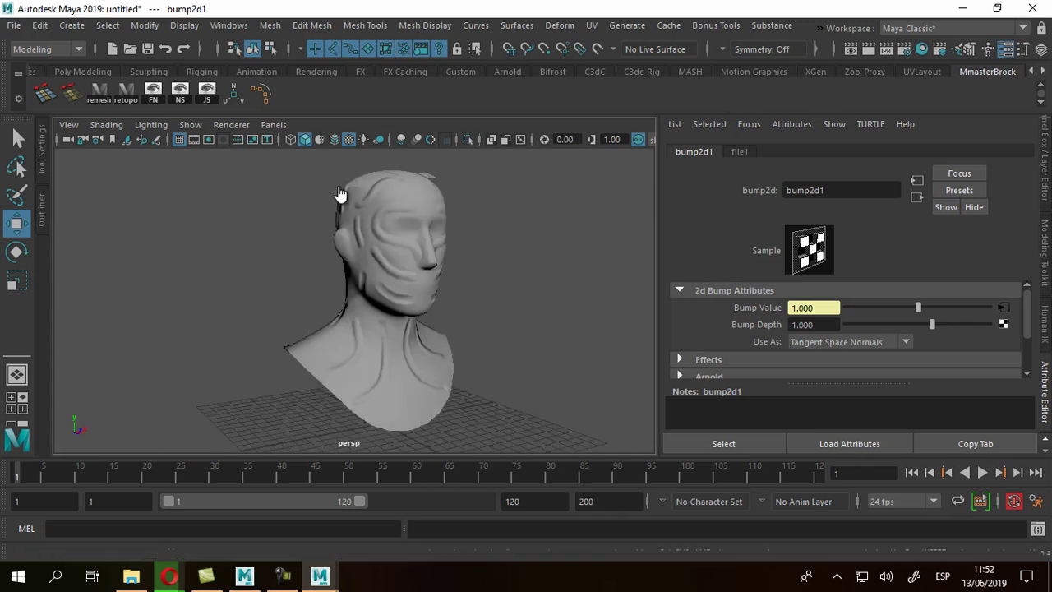